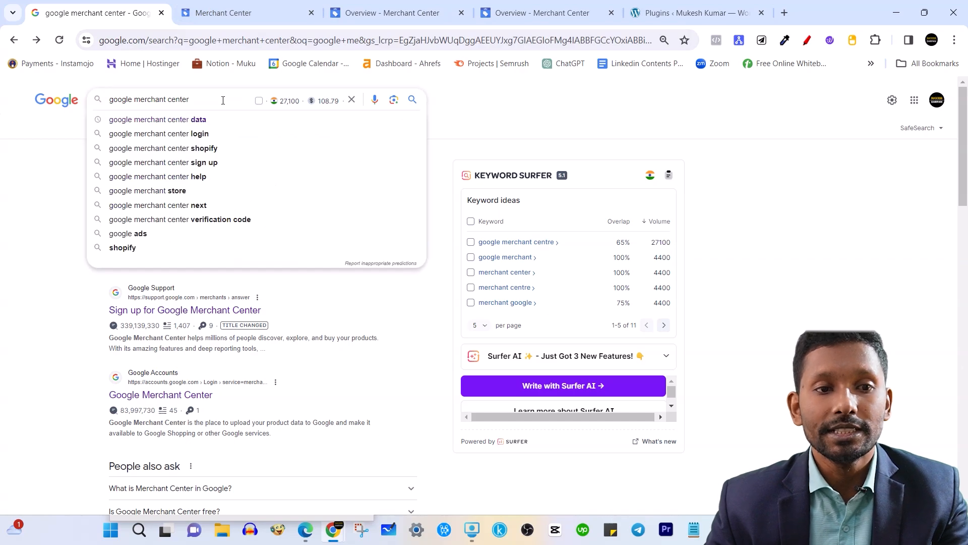
# Rerun the 'google merchant center' search and open the 'Merchant Center: Promote Products Online' result.
pyautogui.click(70, 146)
pyautogui.click(237, 99)
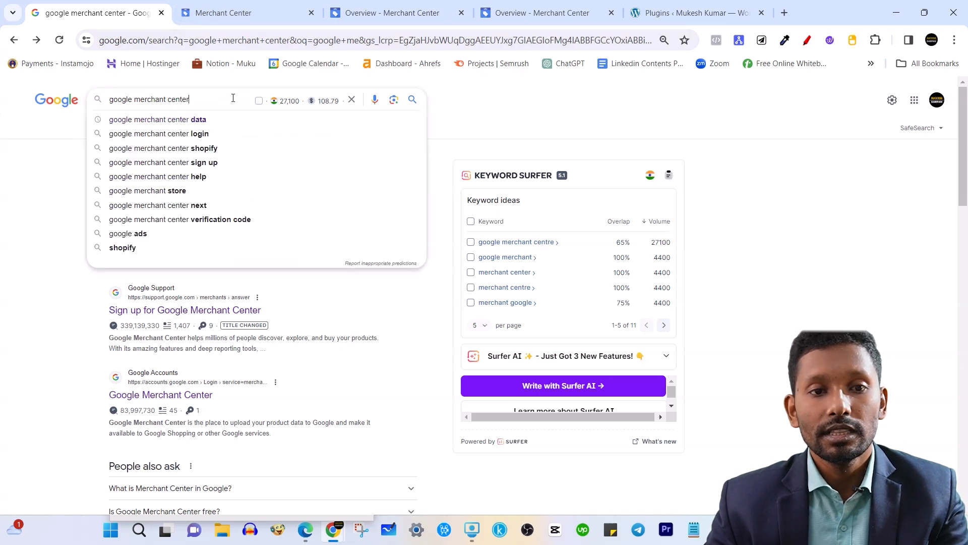
pyautogui.press('Return')
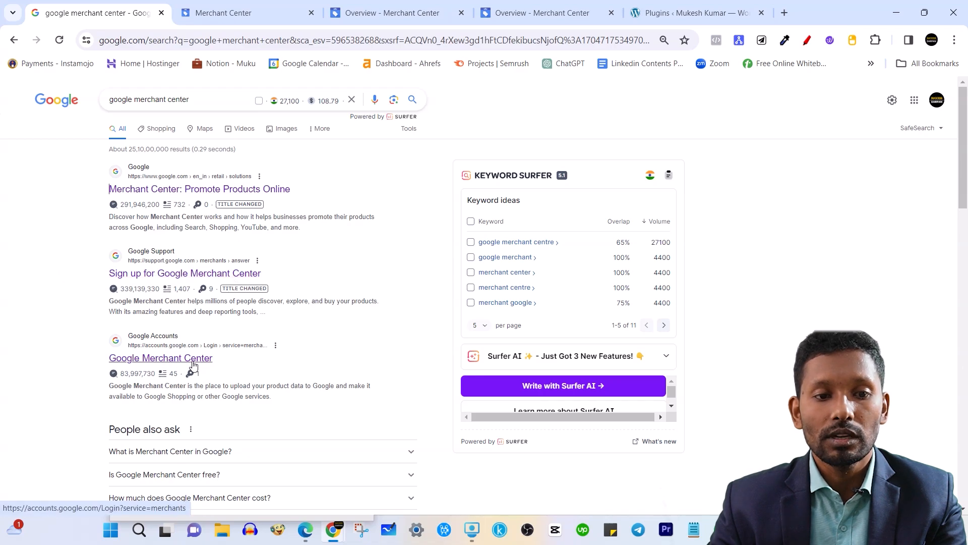
pyautogui.scroll(-5, 258, 396)
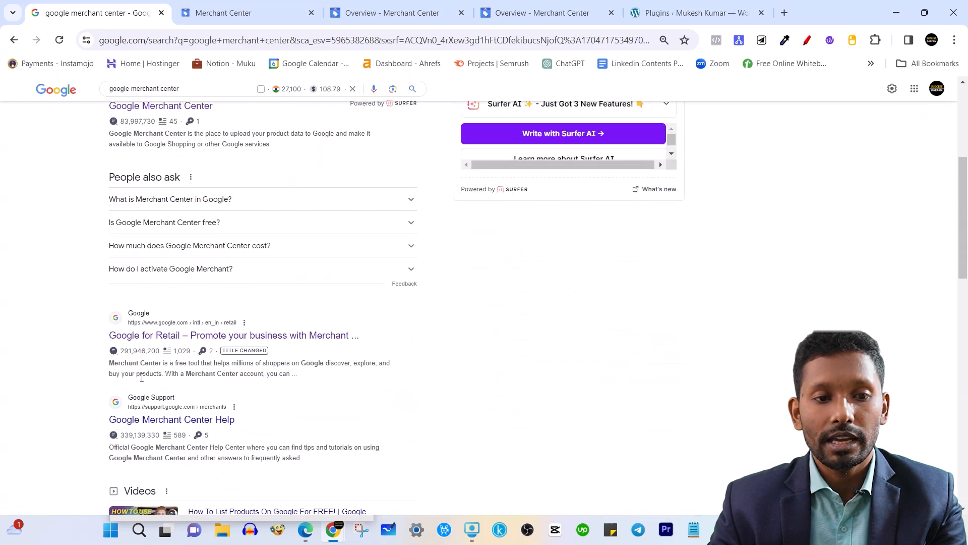
pyautogui.scroll(5, 207, 285)
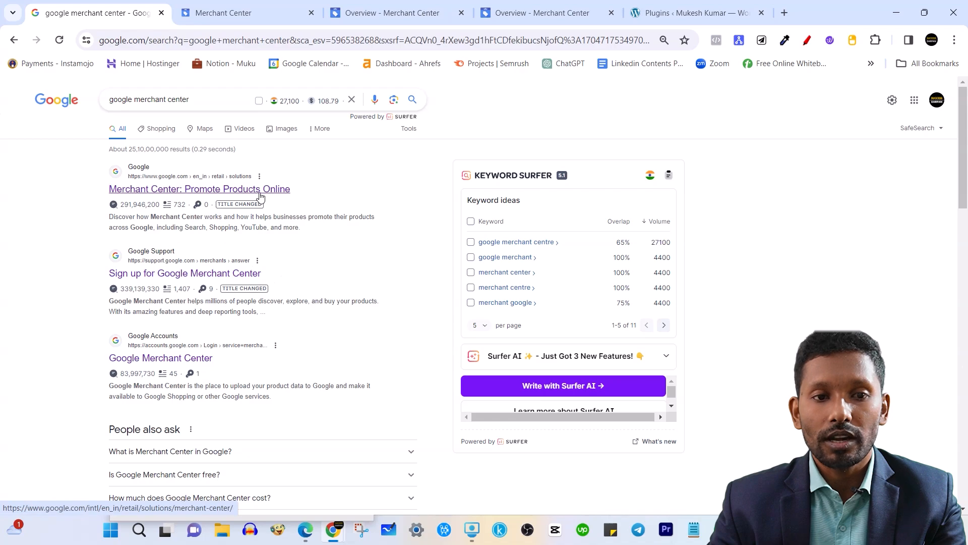
pyautogui.click(170, 191)
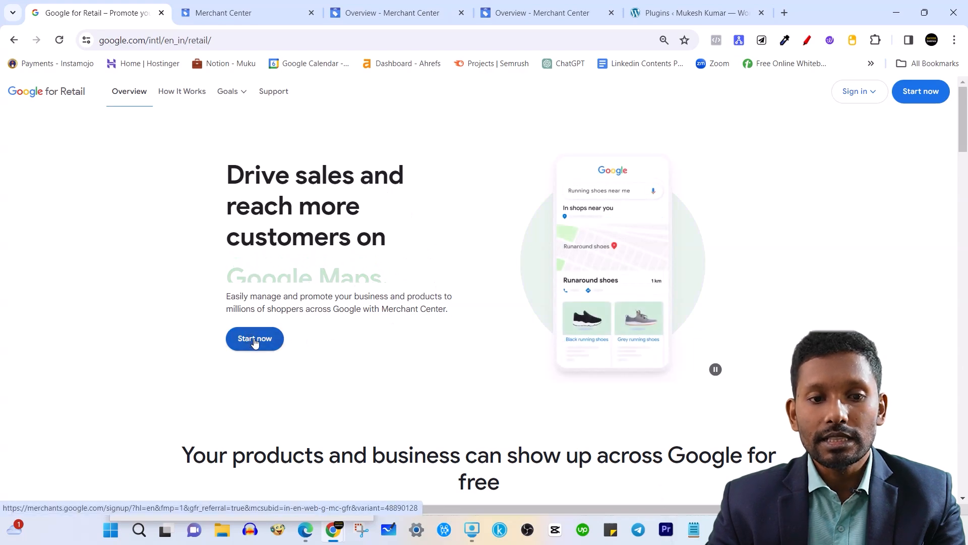
# Check the existing Merchant Center overview, then return to the 'Tell Google about your business' page.
pyautogui.click(254, 8)
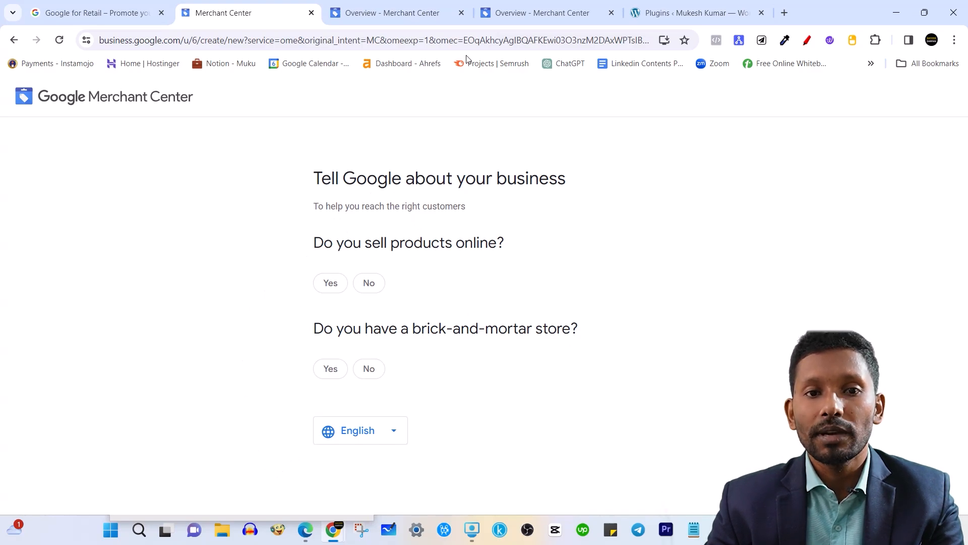
pyautogui.click(409, 12)
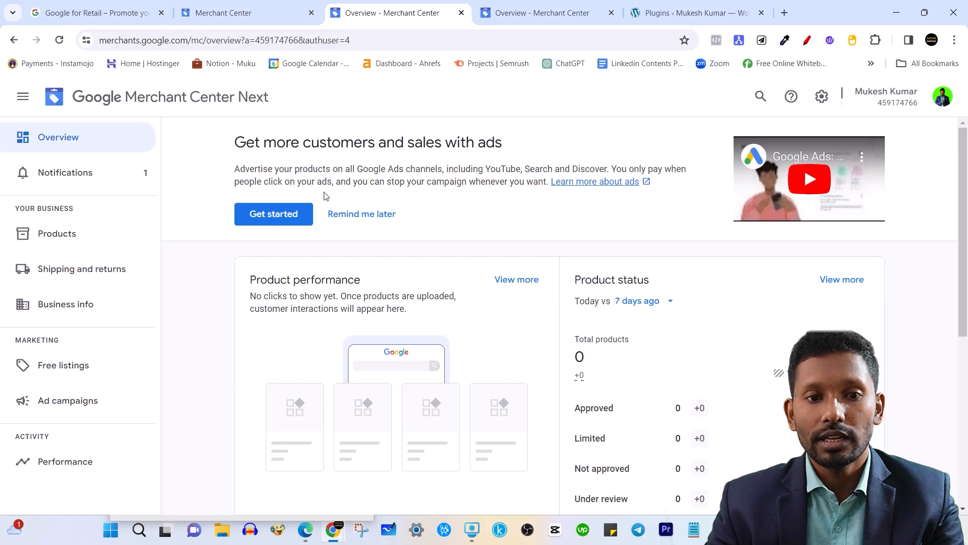
pyautogui.click(222, 12)
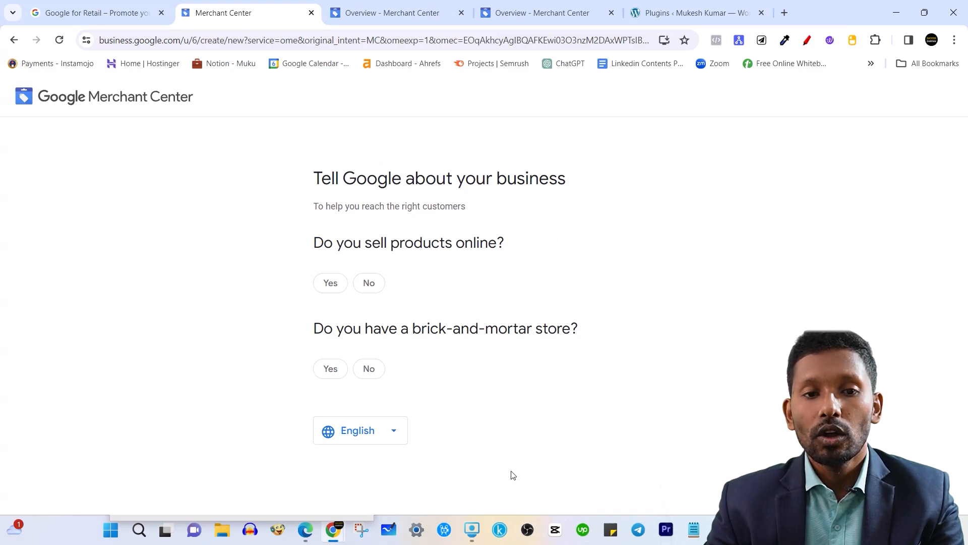
# Answer No to 'Do you sell products online?' after trying Yes.
pyautogui.moveTo(316, 178); pyautogui.dragTo(575, 179)
pyautogui.click(464, 174)
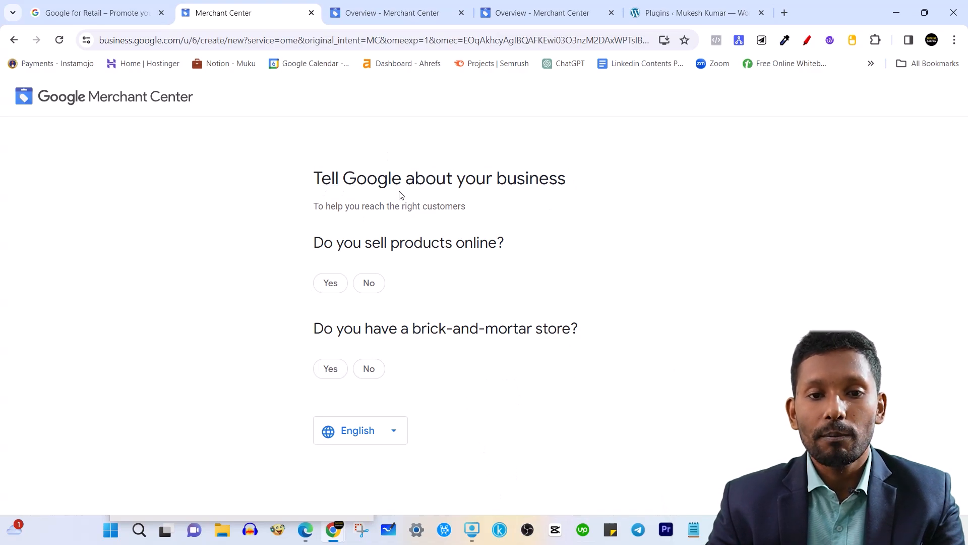
pyautogui.moveTo(314, 243); pyautogui.dragTo(505, 241)
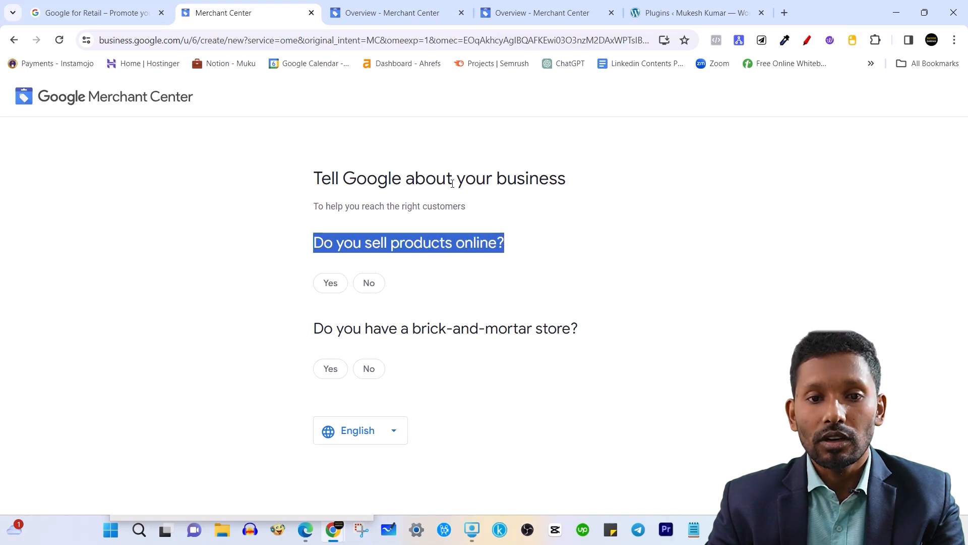
pyautogui.click(446, 178)
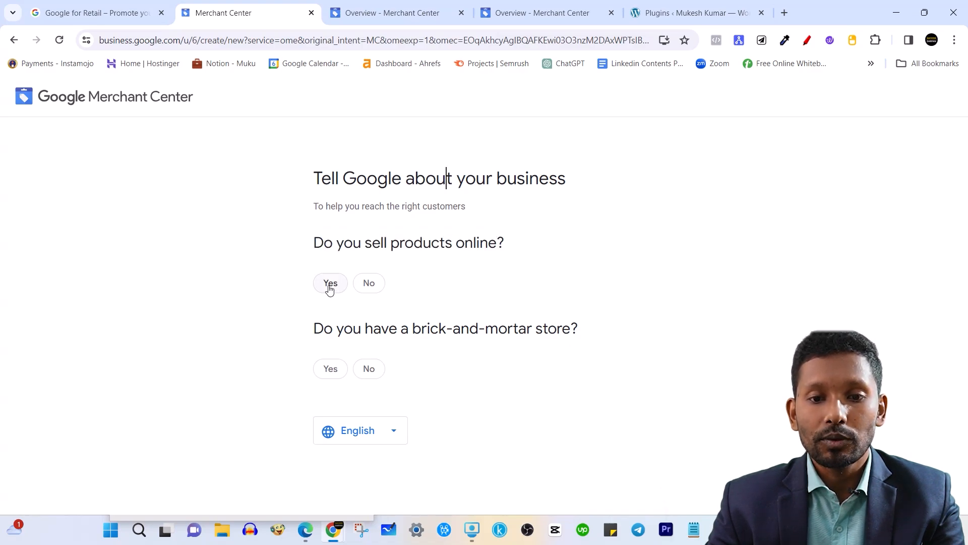
pyautogui.click(330, 284)
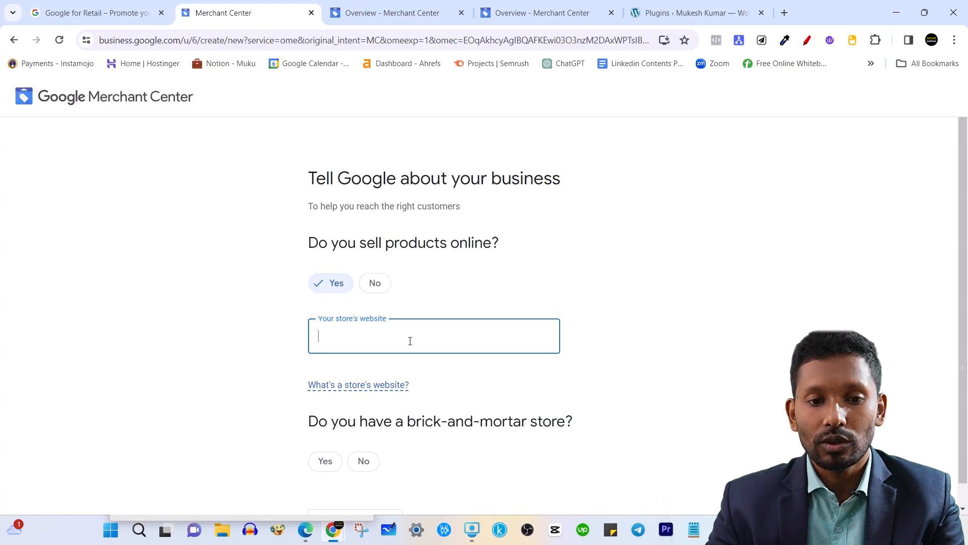
pyautogui.click(386, 283)
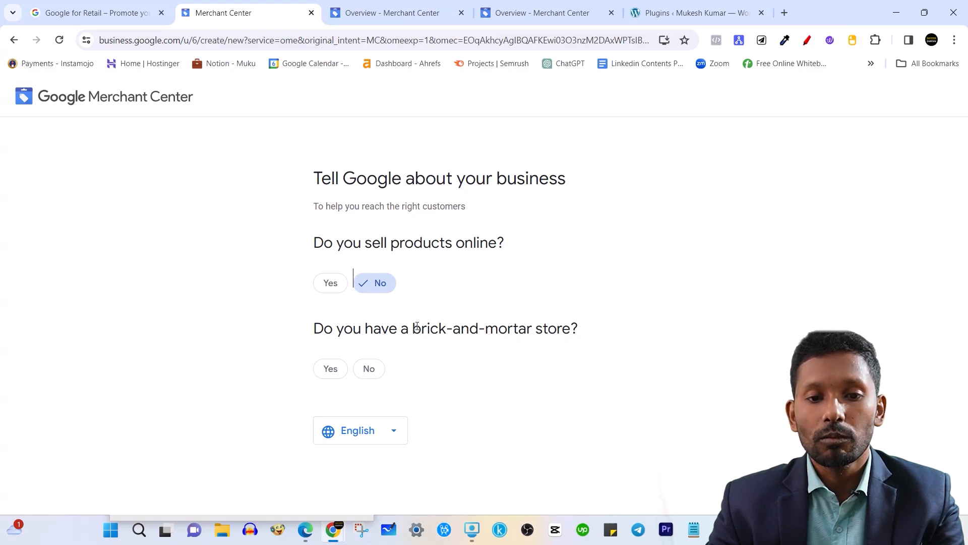
# Try Yes for 'Do you have a brick-and-mortar store?' and look at the Business Profile card.
pyautogui.moveTo(414, 328); pyautogui.dragTo(577, 336)
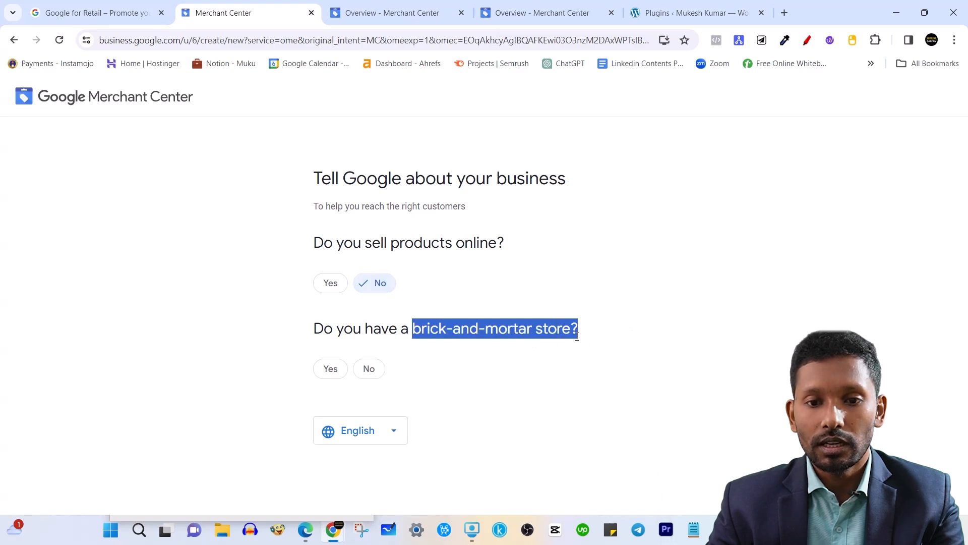
pyautogui.click(516, 326)
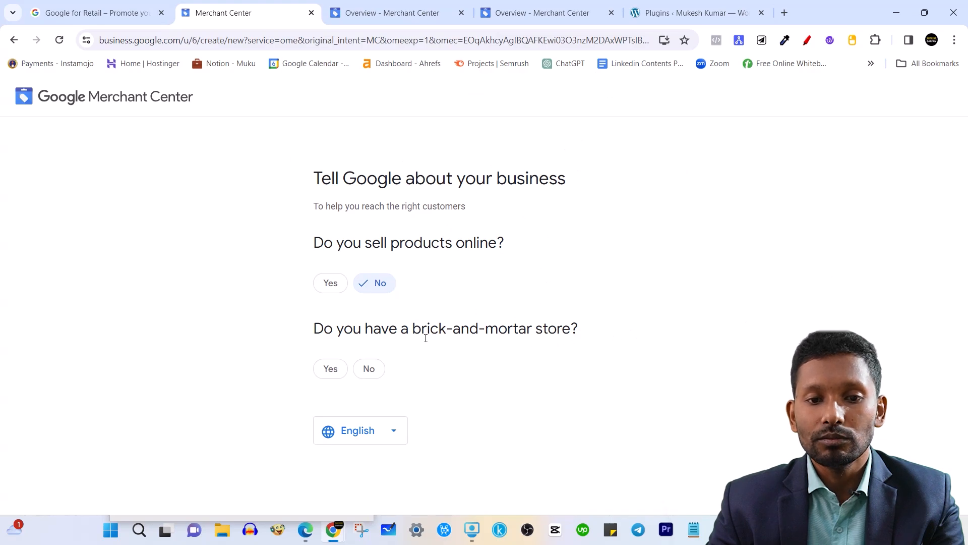
pyautogui.moveTo(414, 325); pyautogui.dragTo(564, 327)
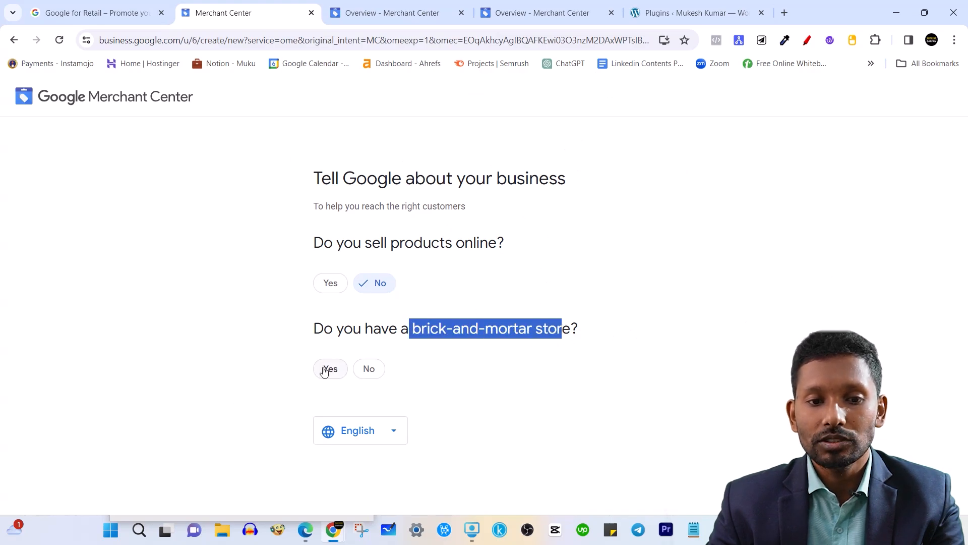
pyautogui.click(332, 370)
pyautogui.scroll(-4, 458, 361)
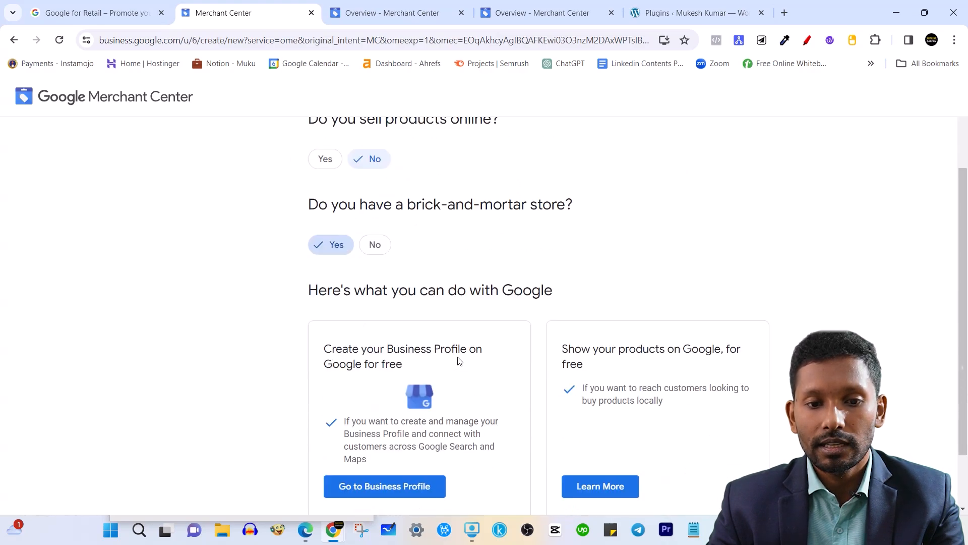
pyautogui.scroll(1, 426, 328)
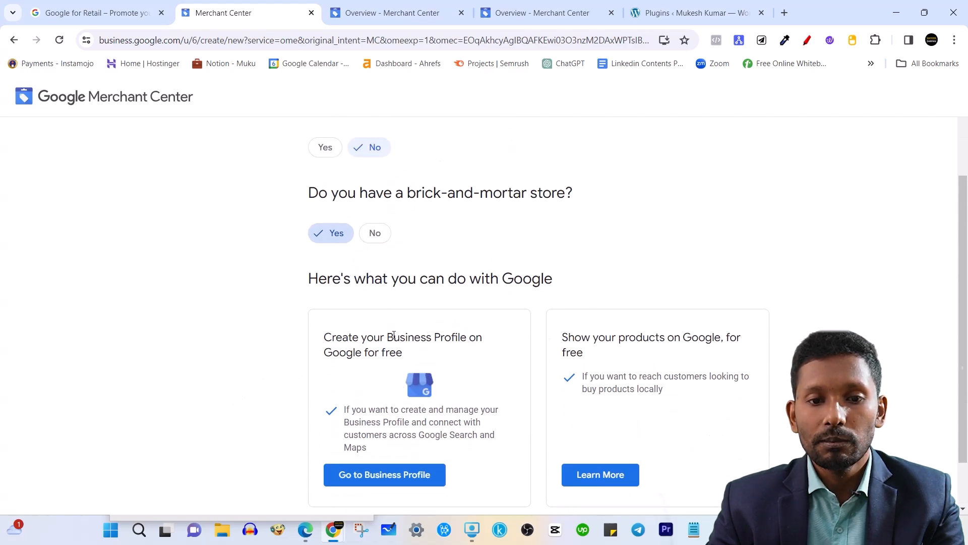
pyautogui.moveTo(394, 335); pyautogui.dragTo(423, 360)
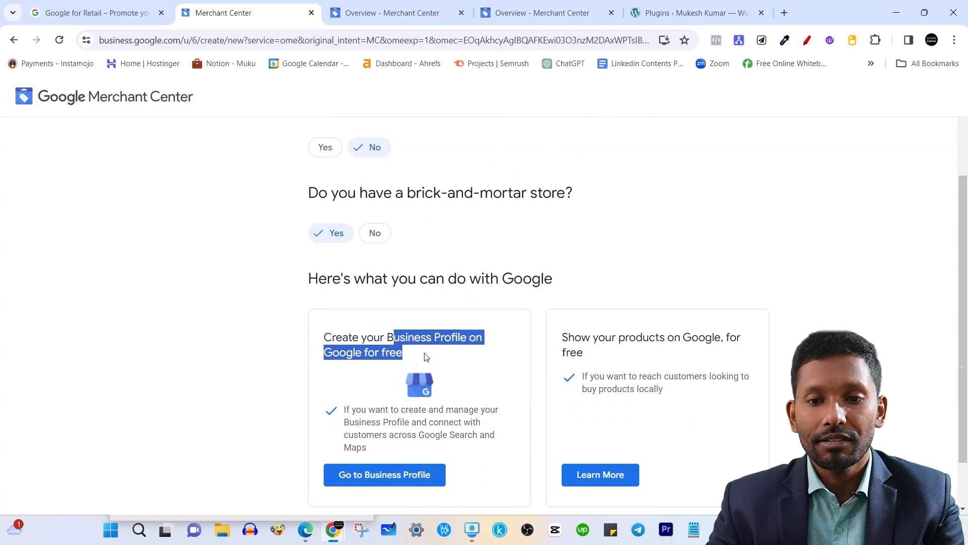
pyautogui.click(224, 333)
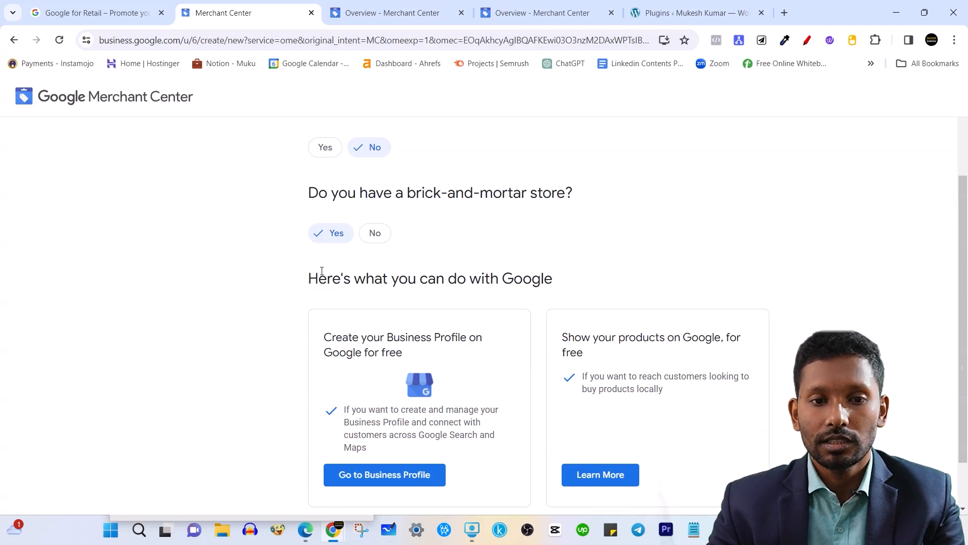
# Switch the brick-and-mortar answer to No and review the Google Ads and online-store suggestions.
pyautogui.scroll(3, 281, 271)
pyautogui.click(375, 367)
pyautogui.scroll(-1, 523, 352)
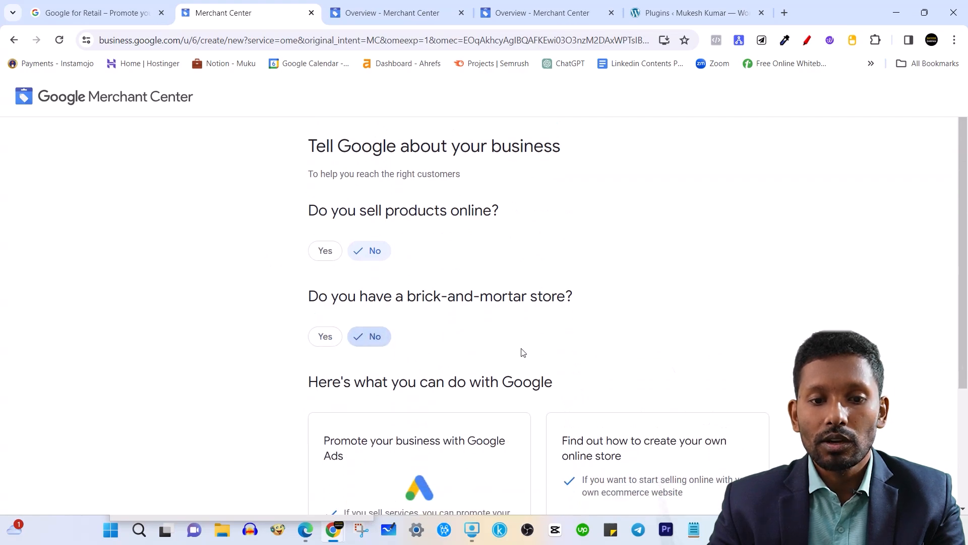
pyautogui.scroll(-3, 523, 352)
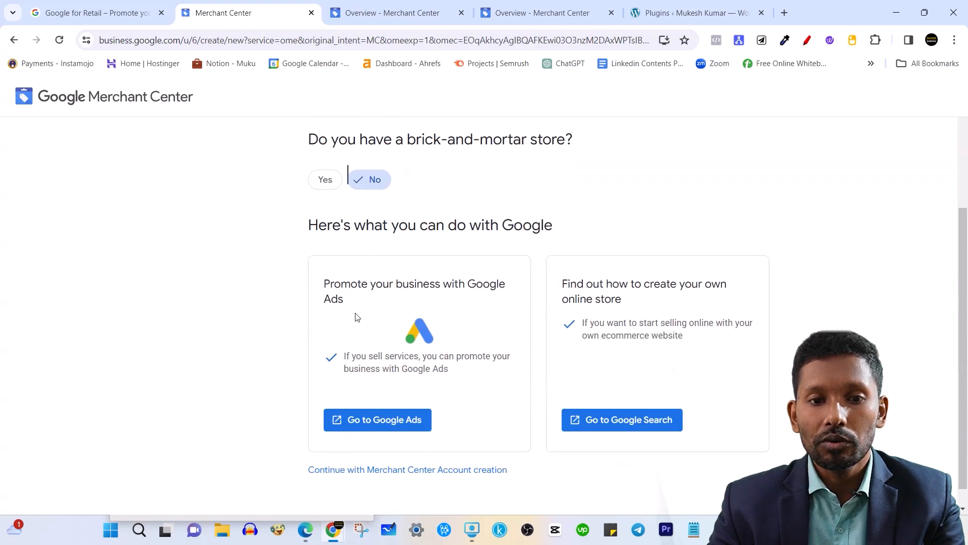
pyautogui.moveTo(326, 285); pyautogui.dragTo(626, 301)
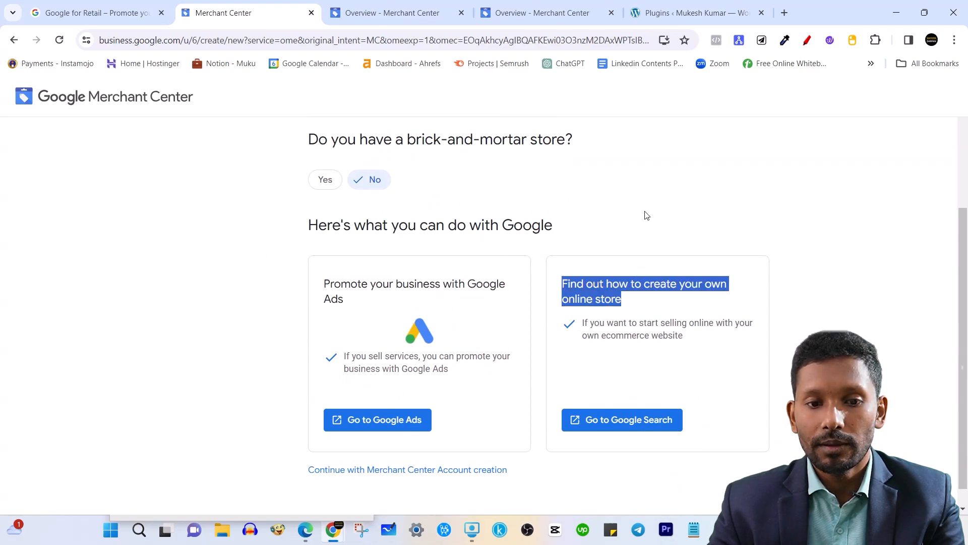
pyautogui.click(553, 225)
pyautogui.scroll(4, 465, 280)
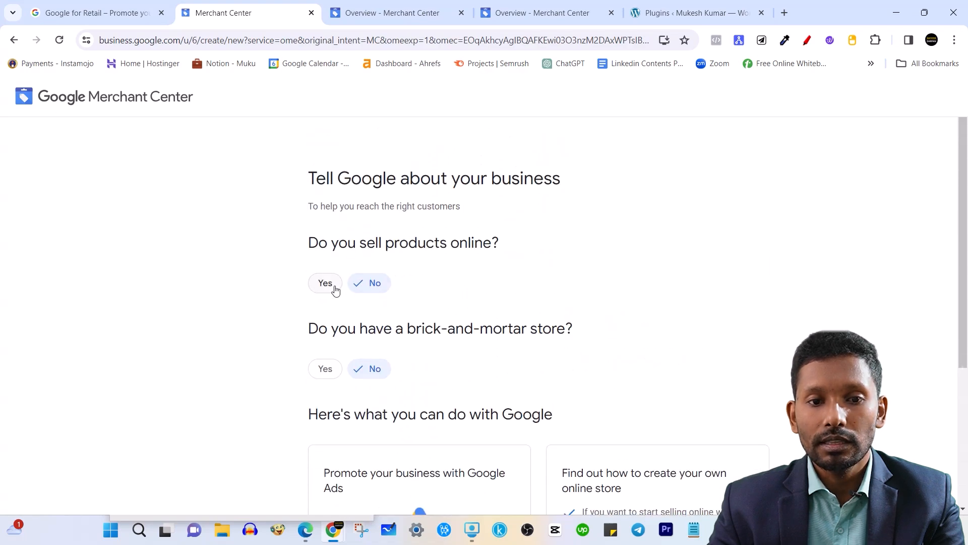
pyautogui.click(325, 282)
pyautogui.scroll(-1, 361, 288)
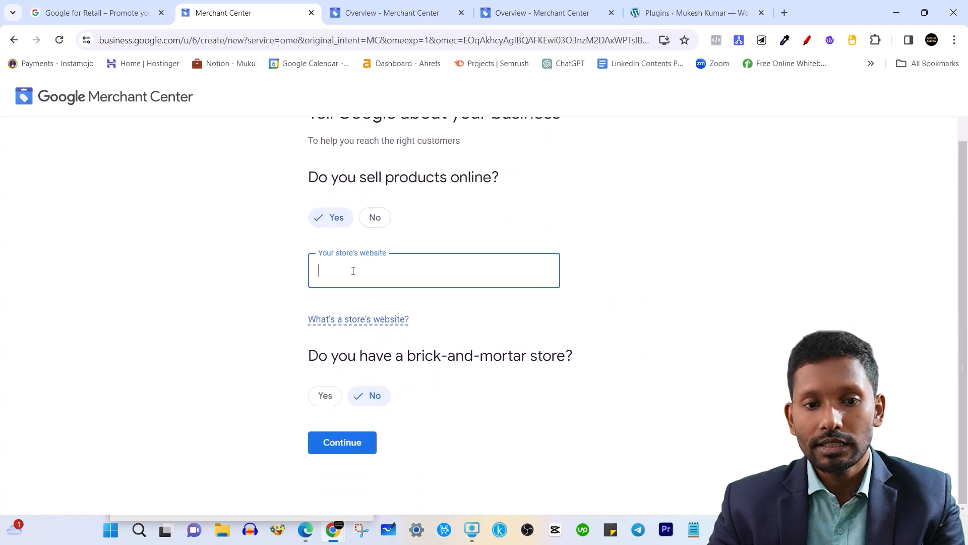
pyautogui.write('themu')
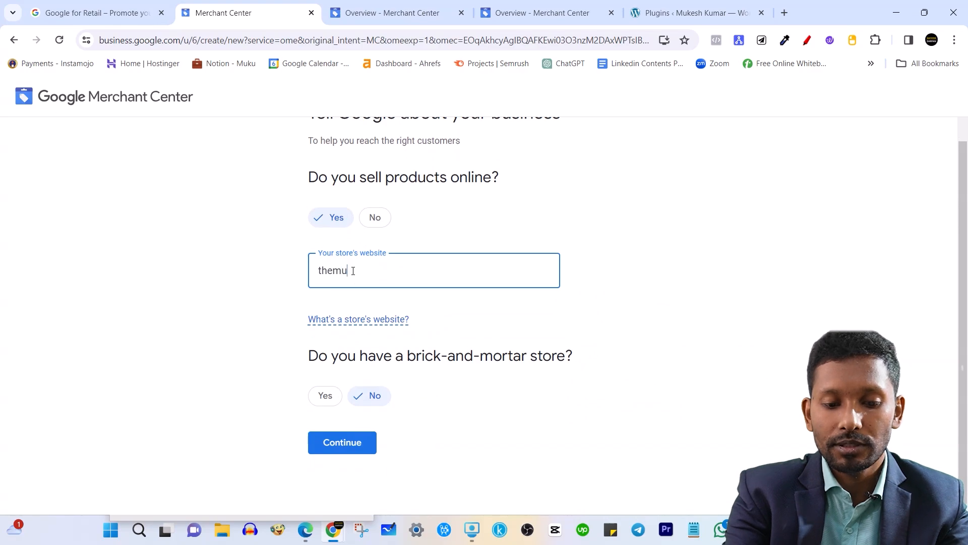
pyautogui.write('keshkr')
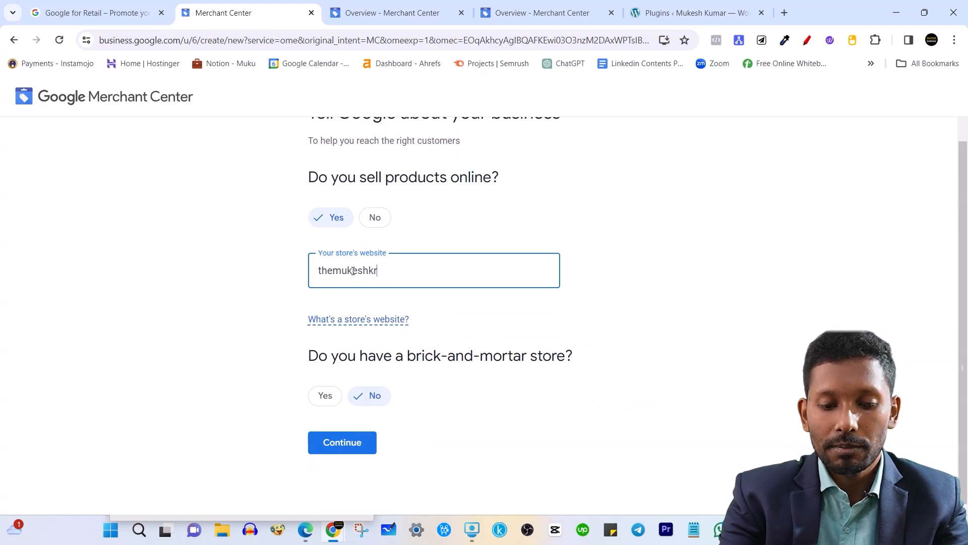
pyautogui.write('.com')
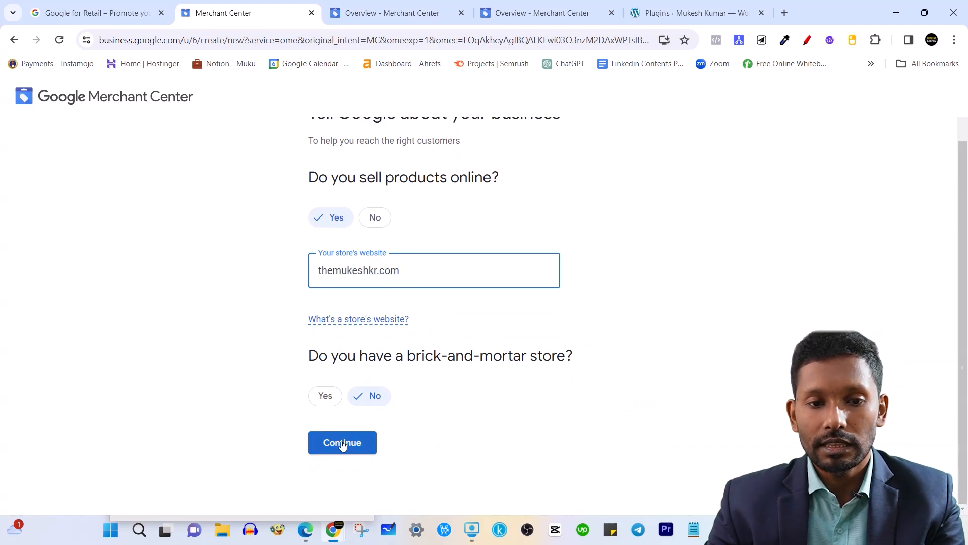
pyautogui.click(342, 444)
pyautogui.scroll(-4, 428, 255)
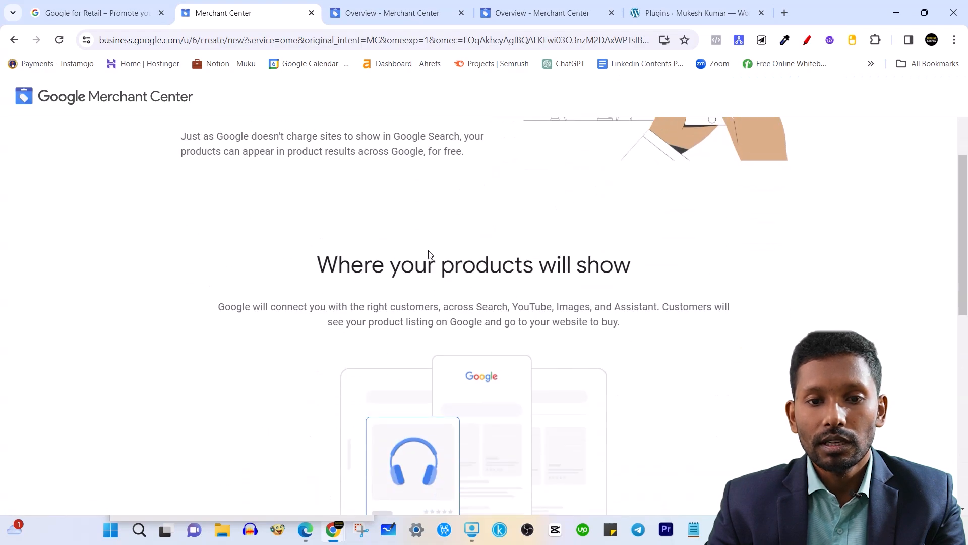
pyautogui.scroll(4, 437, 259)
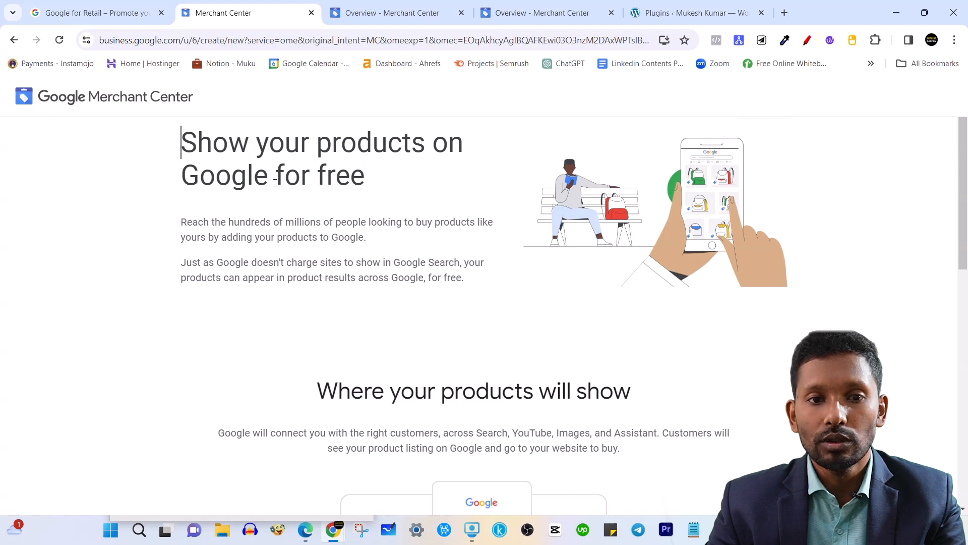
pyautogui.scroll(-3, 342, 202)
pyautogui.moveTo(312, 199); pyautogui.dragTo(664, 203)
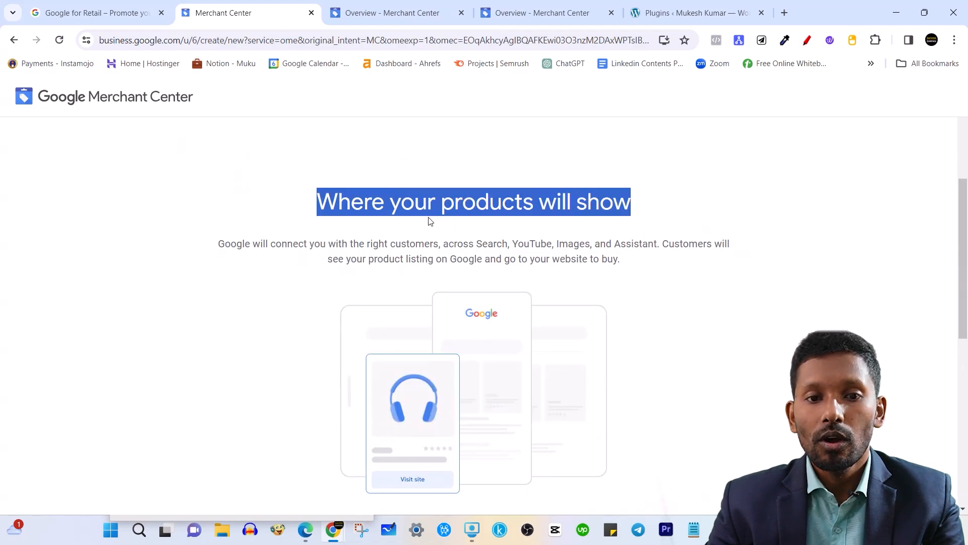
pyautogui.click(657, 218)
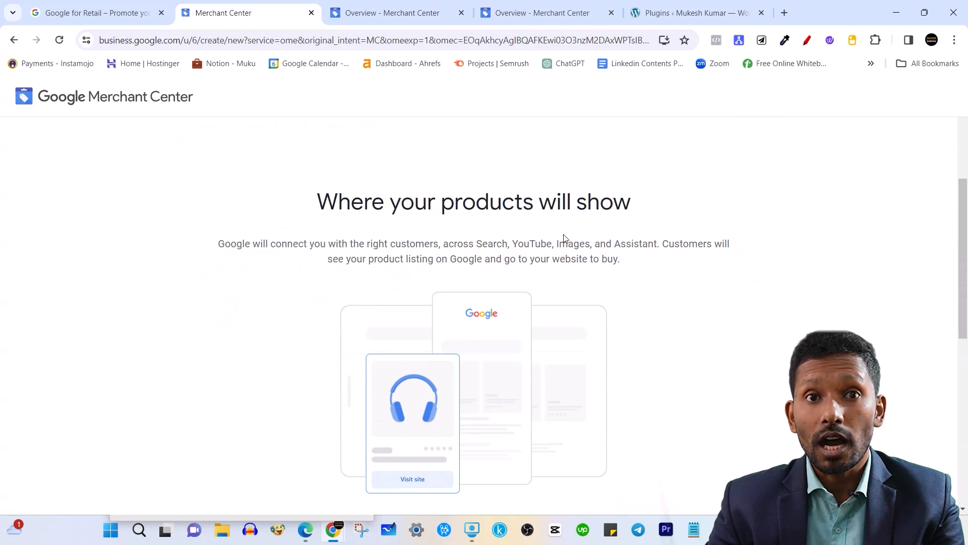
pyautogui.scroll(-8, 564, 237)
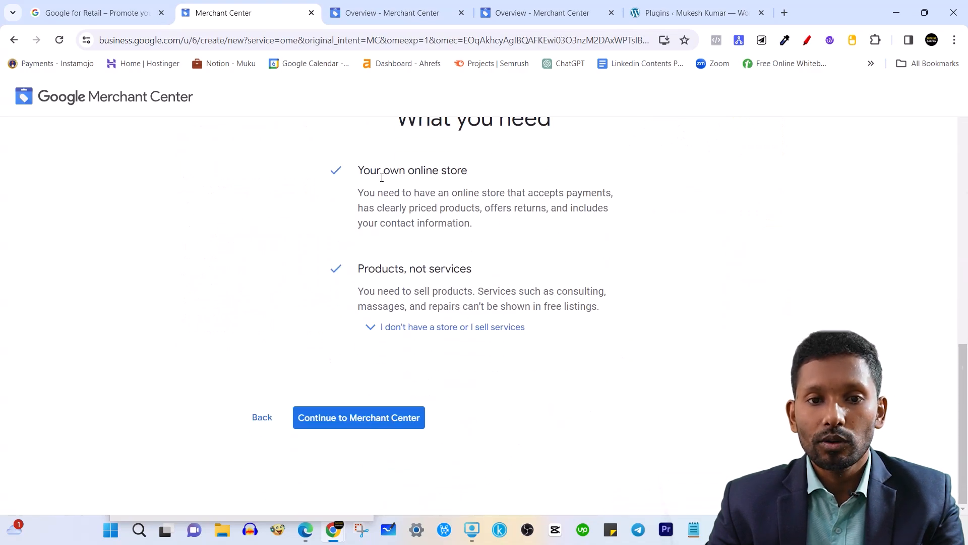
# Review the 'Your own online store' and 'Products, not services' requirements.
pyautogui.moveTo(366, 166); pyautogui.dragTo(474, 172)
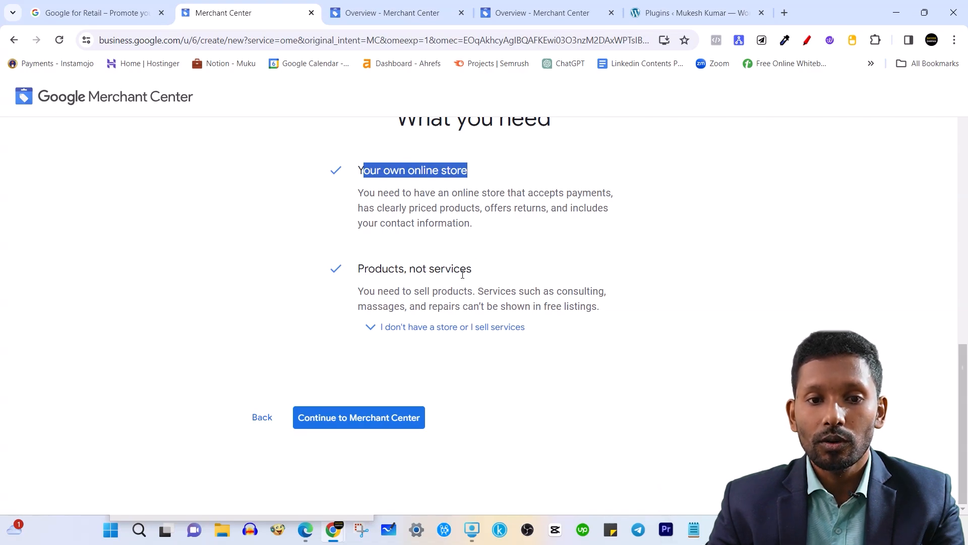
pyautogui.doubleClick(380, 269)
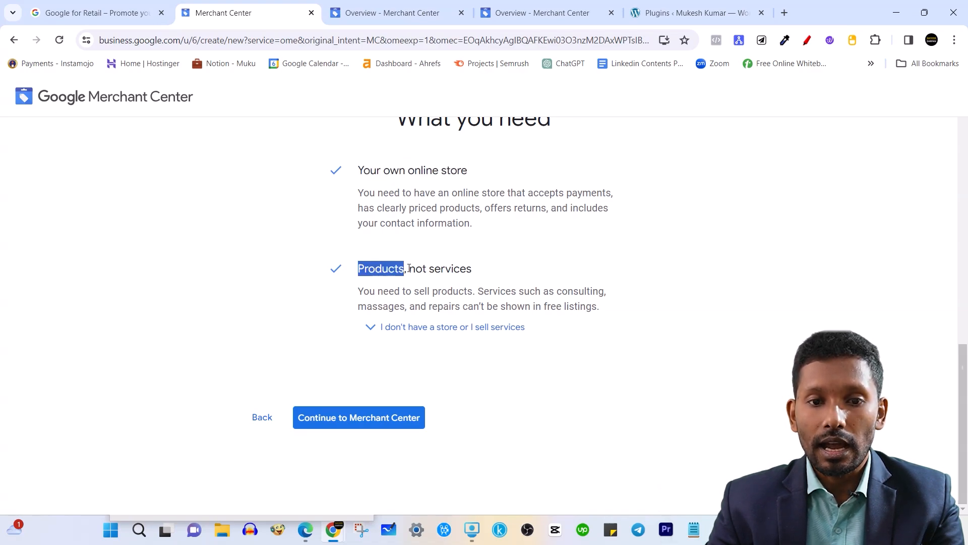
pyautogui.moveTo(409, 269); pyautogui.dragTo(488, 277)
pyautogui.click(463, 222)
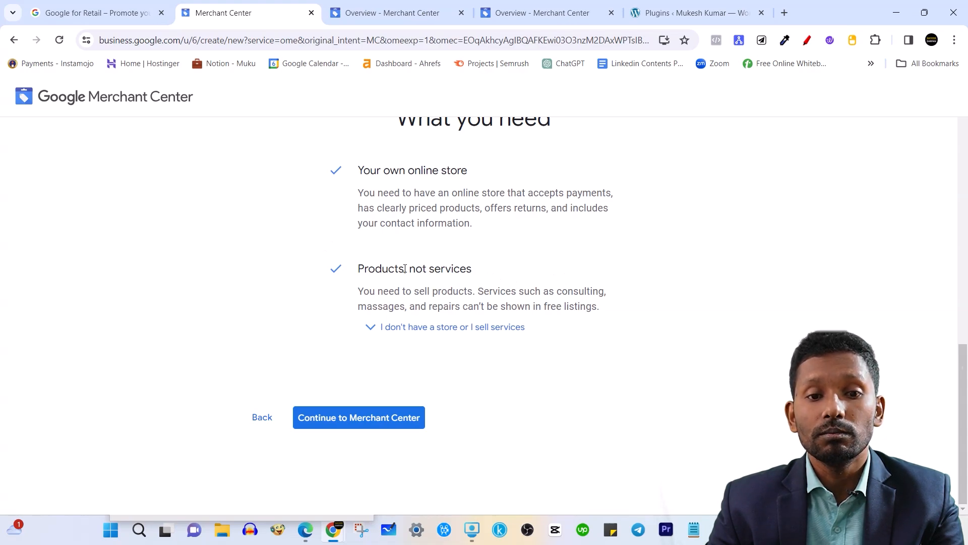
pyautogui.moveTo(410, 268); pyautogui.dragTo(472, 274)
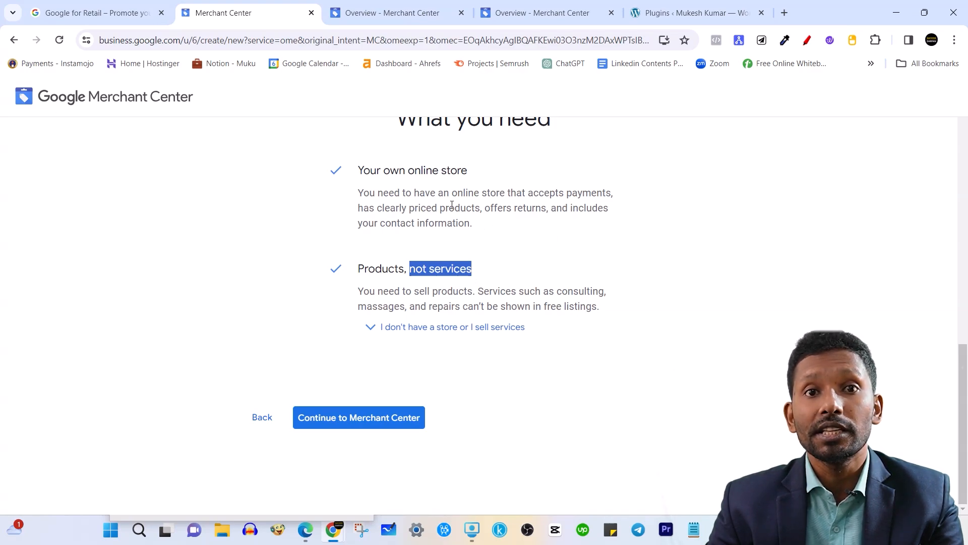
pyautogui.click(423, 211)
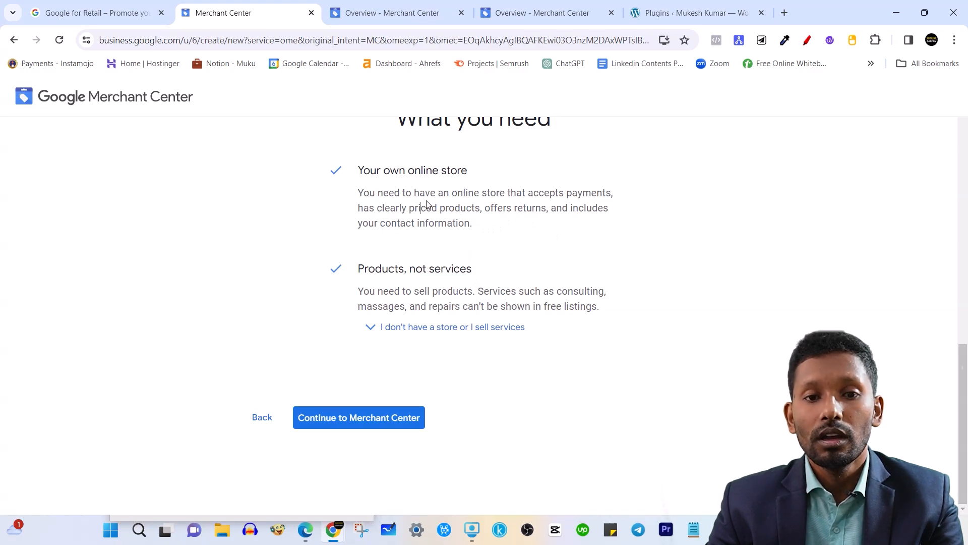
pyautogui.doubleClick(375, 267)
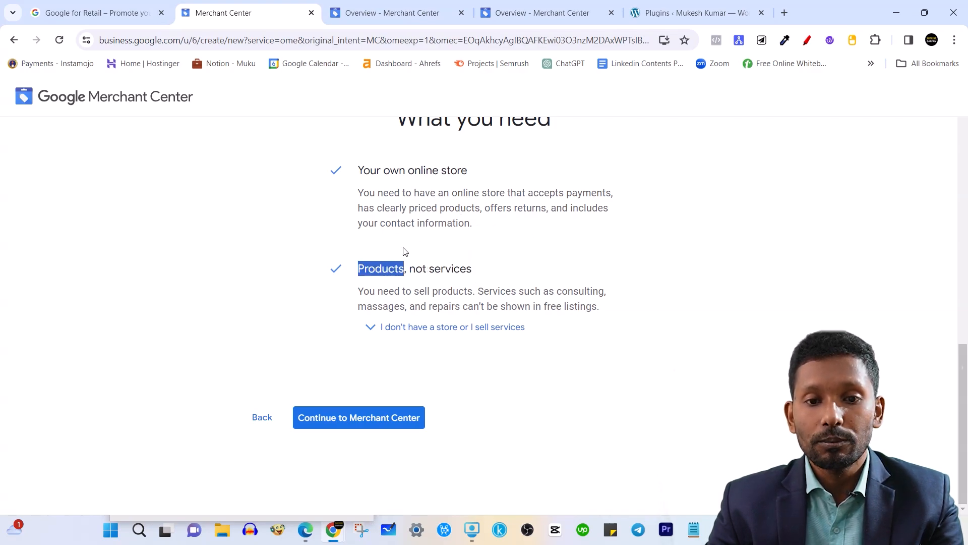
pyautogui.click(426, 223)
# Review the services examples and free listings note, then continue to the business info form.
pyautogui.moveTo(478, 290); pyautogui.dragTo(522, 290)
pyautogui.moveTo(568, 292); pyautogui.dragTo(591, 292)
pyautogui.moveTo(374, 306); pyautogui.dragTo(390, 306)
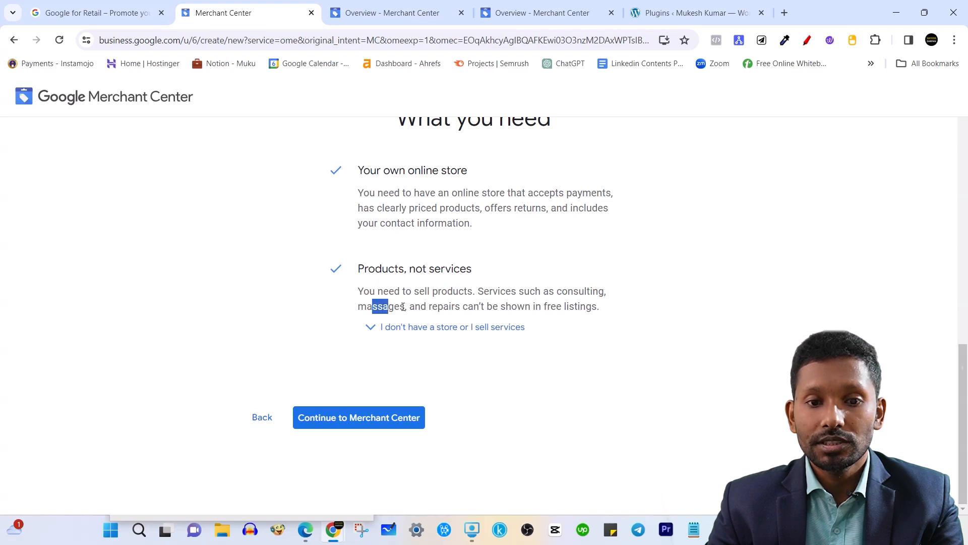
pyautogui.click(432, 306)
pyautogui.moveTo(497, 306); pyautogui.dragTo(601, 317)
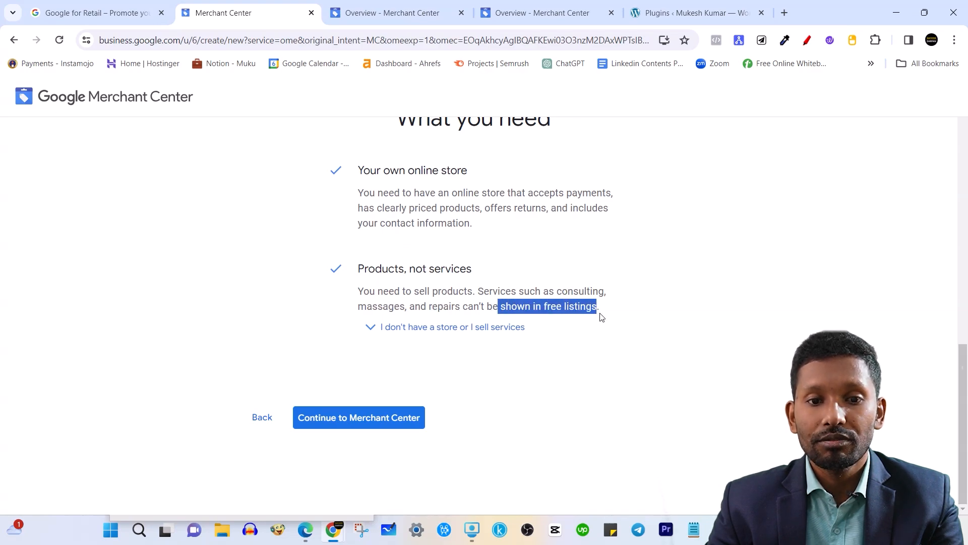
pyautogui.click(548, 237)
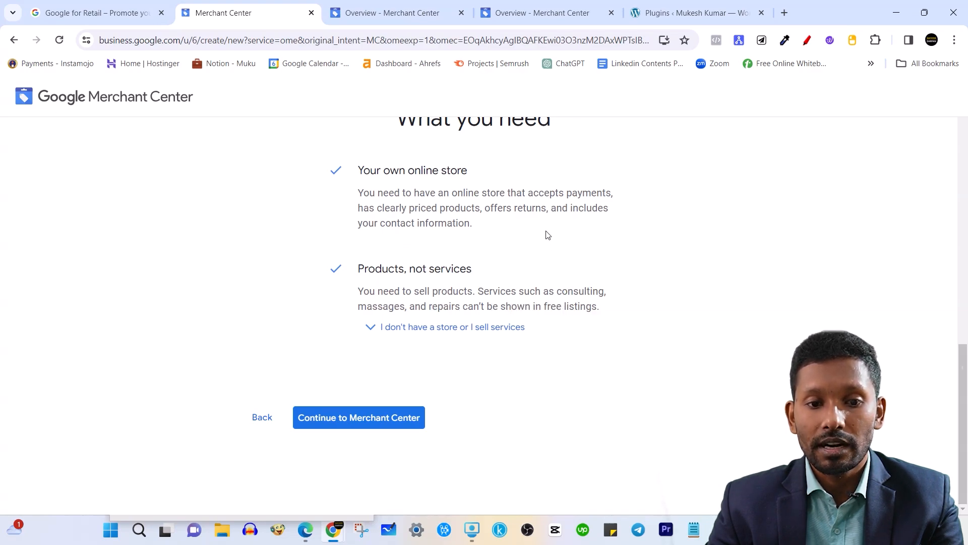
pyautogui.scroll(1, 548, 235)
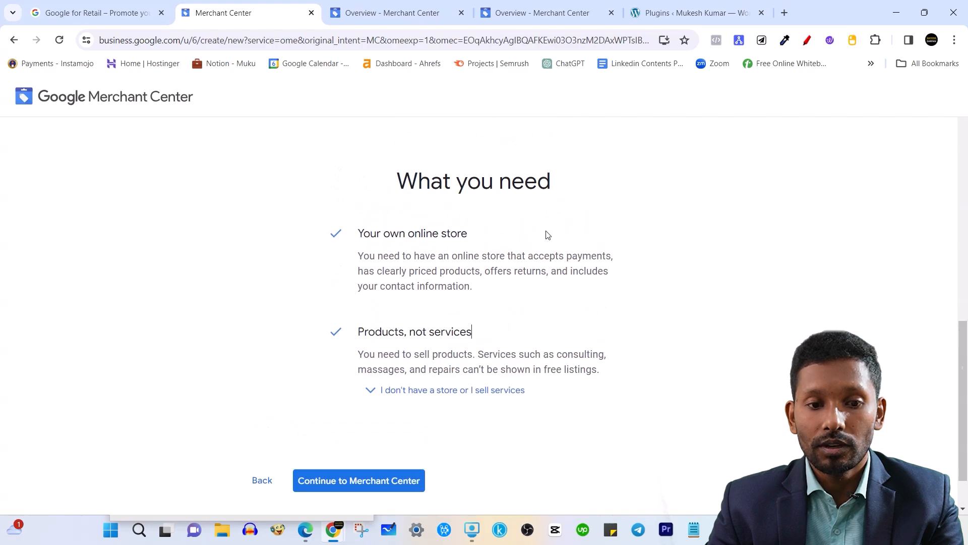
pyautogui.click(363, 483)
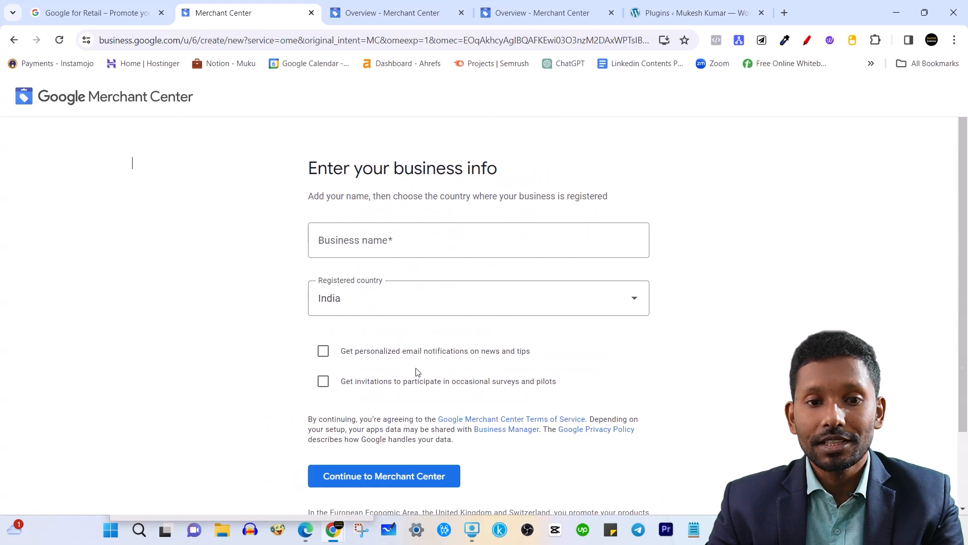
# Fill the business name from a saved suggestion and opt into personalized email tips.
pyautogui.scroll(-1, 418, 373)
pyautogui.scroll(1, 418, 372)
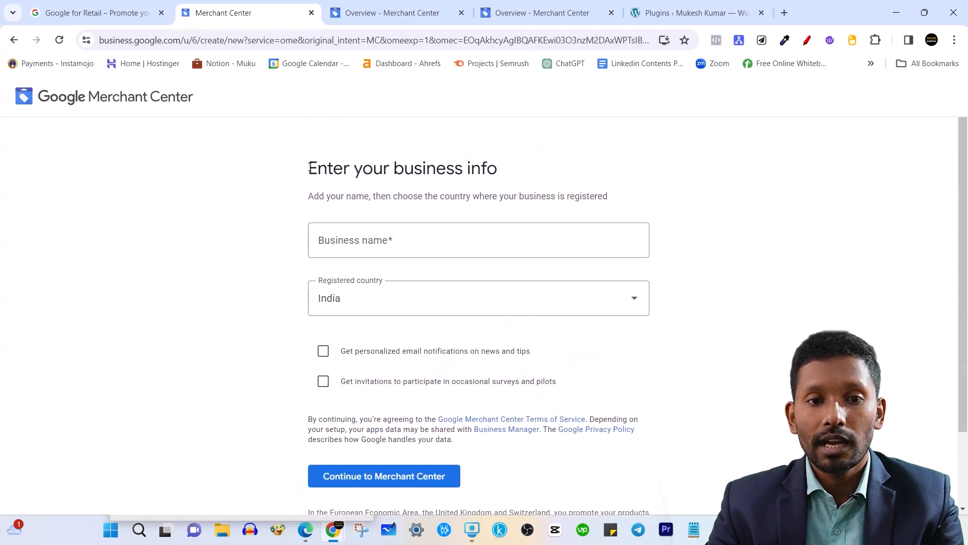
pyautogui.moveTo(309, 168); pyautogui.dragTo(511, 172)
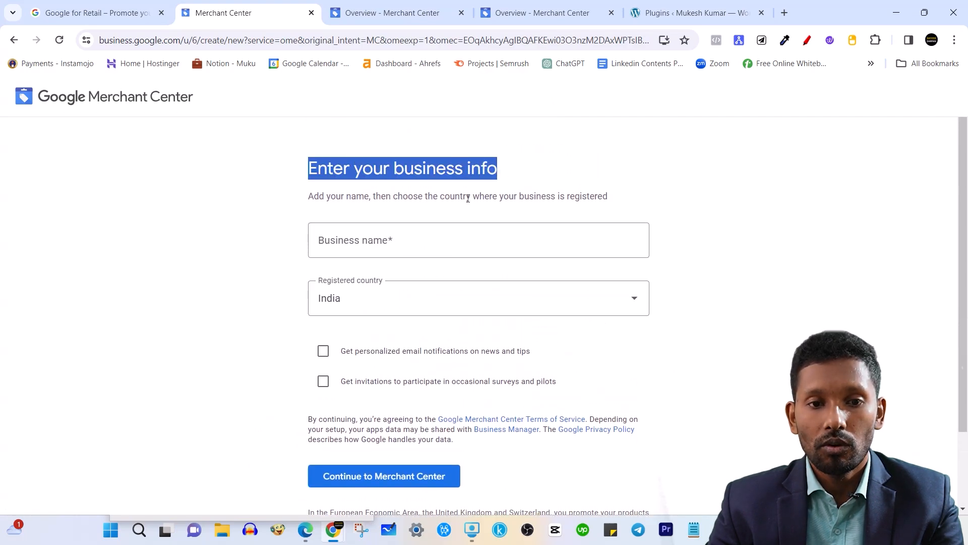
pyautogui.click(427, 244)
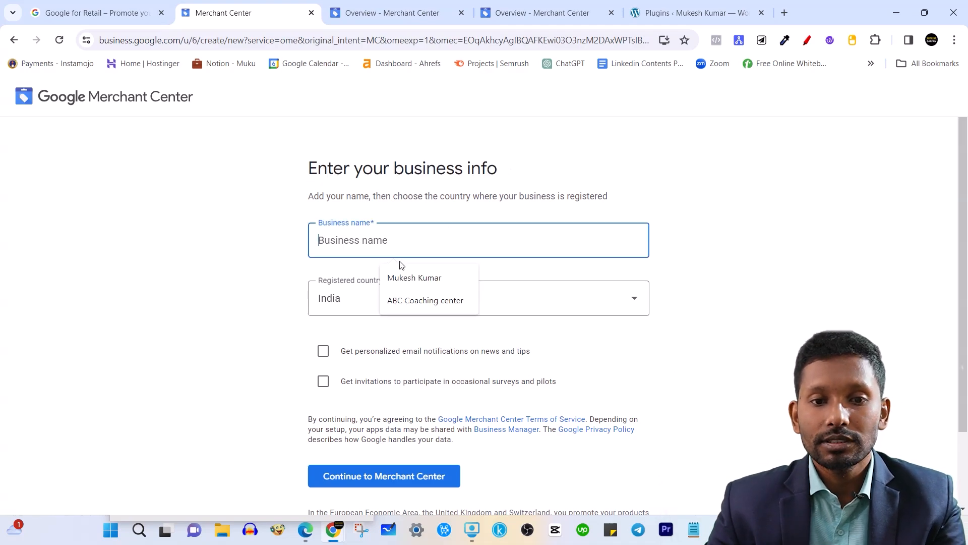
pyautogui.click(410, 277)
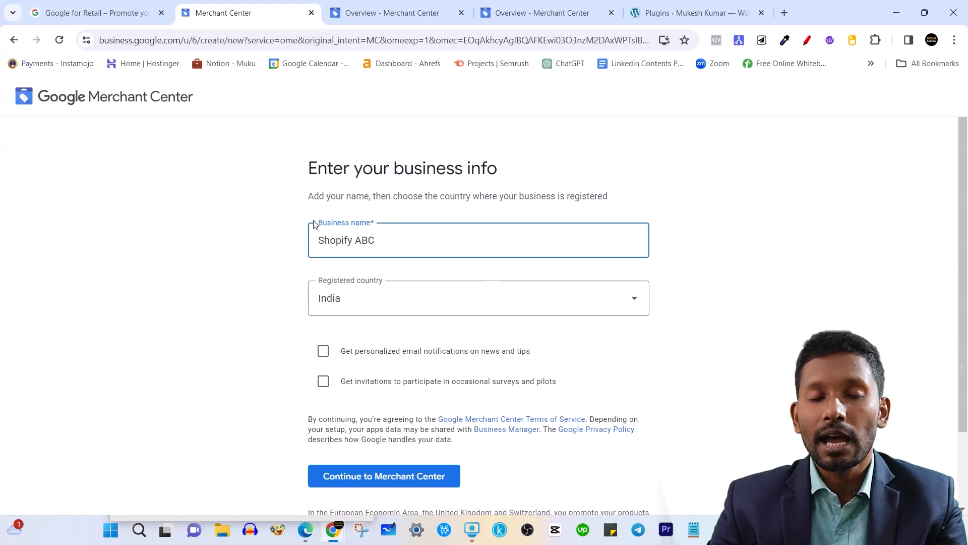
pyautogui.tripleClick(336, 235)
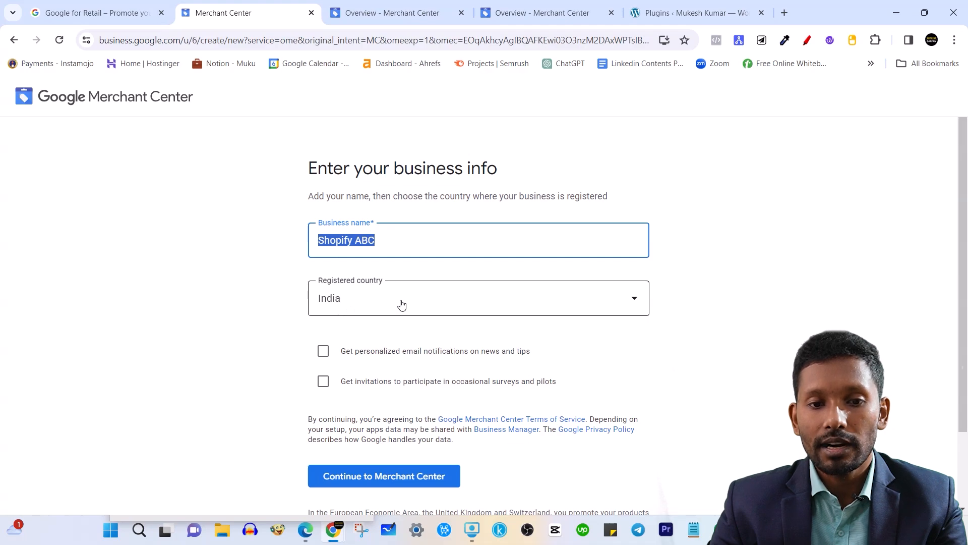
pyautogui.click(331, 352)
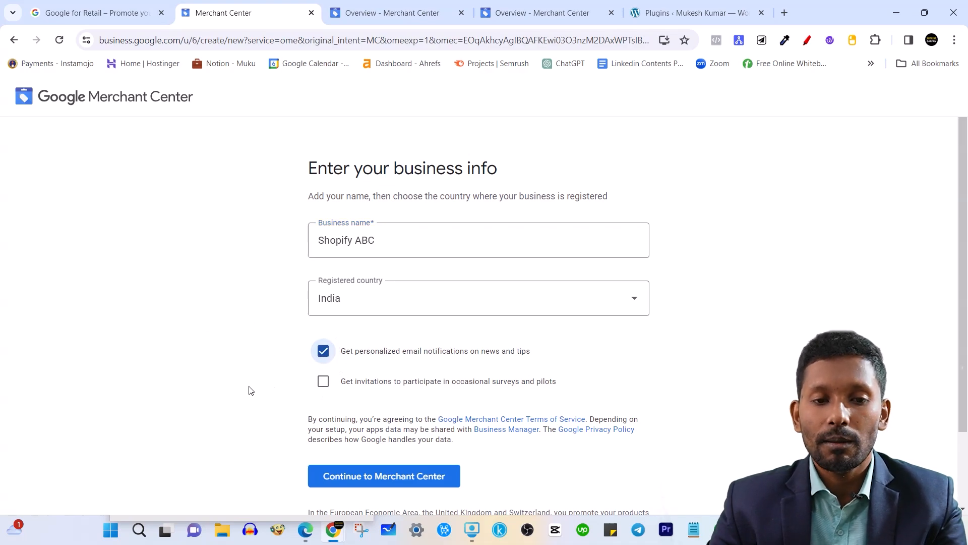
# Change the business name to the owner's name and submit to create the account.
pyautogui.doubleClick(414, 243)
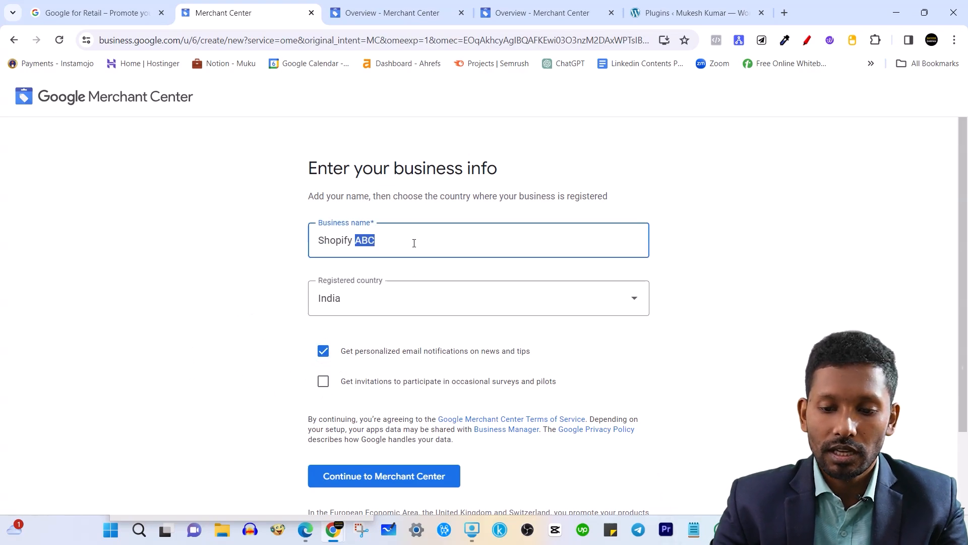
pyautogui.press('BackSpace')
pyautogui.press('BackSpace')
pyautogui.press('BackSpace')
pyautogui.press('BackSpace')
pyautogui.press('BackSpace')
pyautogui.press('BackSpace')
pyautogui.press('BackSpace')
pyautogui.press('BackSpace')
pyautogui.write('M')
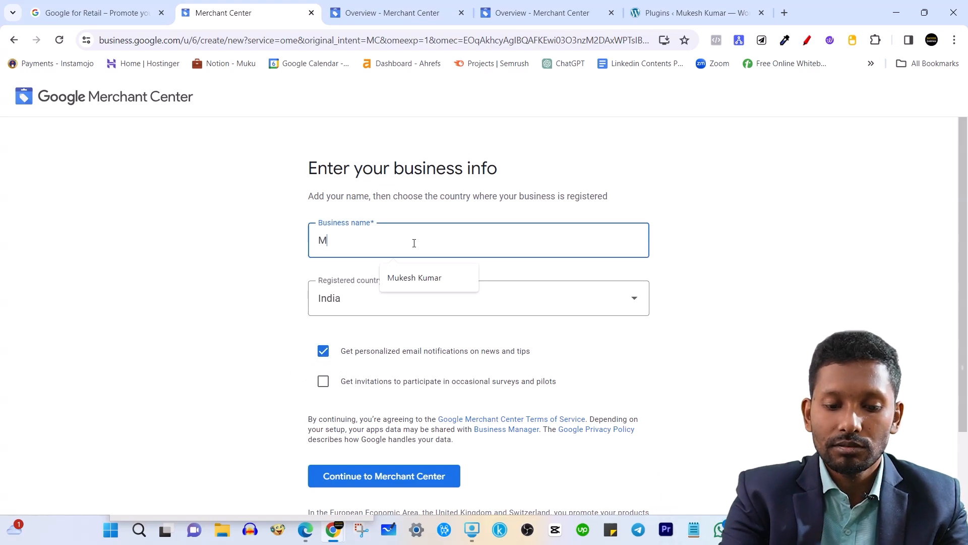
pyautogui.write('ukesh u')
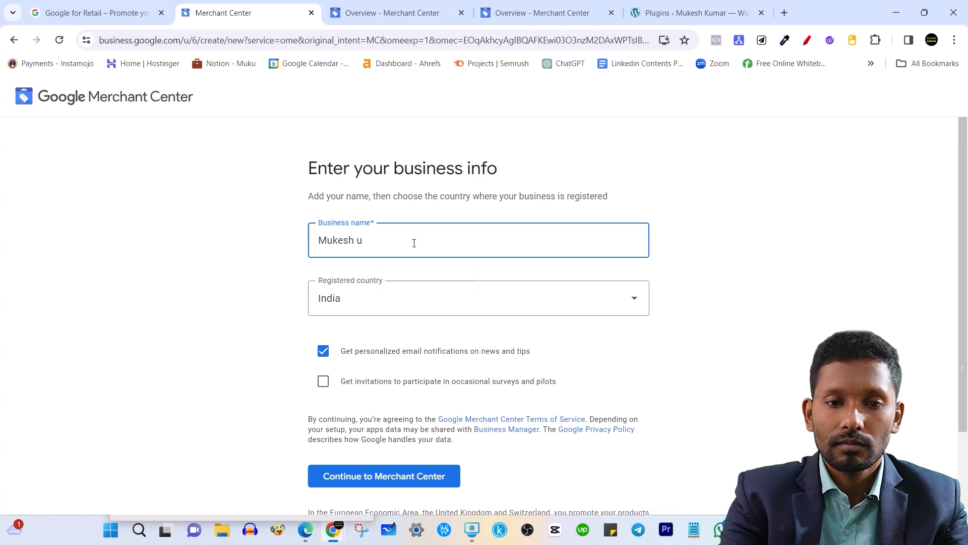
pyautogui.press('BackSpace')
pyautogui.click(422, 279)
pyautogui.scroll(-1, 328, 312)
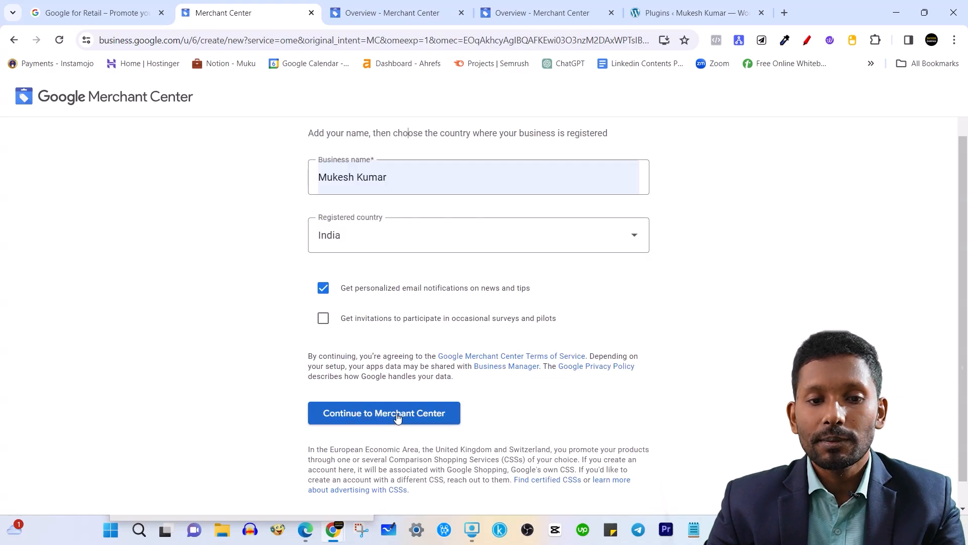
pyautogui.click(398, 413)
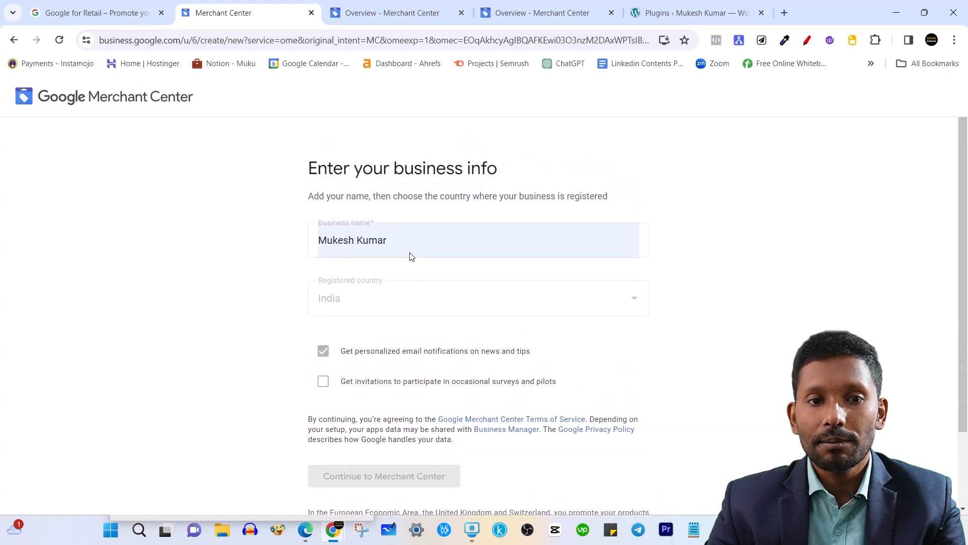
pyautogui.scroll(-2, 411, 257)
pyautogui.scroll(2, 410, 257)
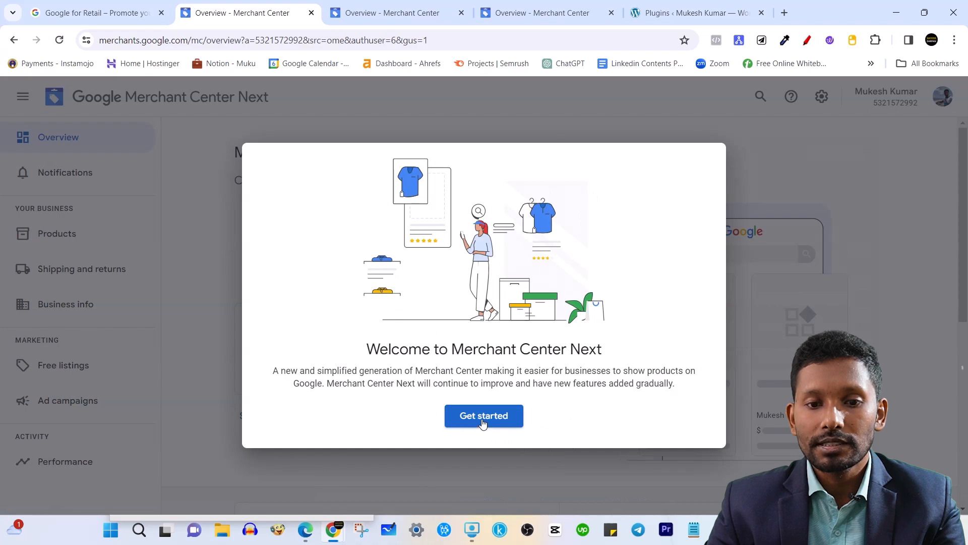
pyautogui.click(483, 421)
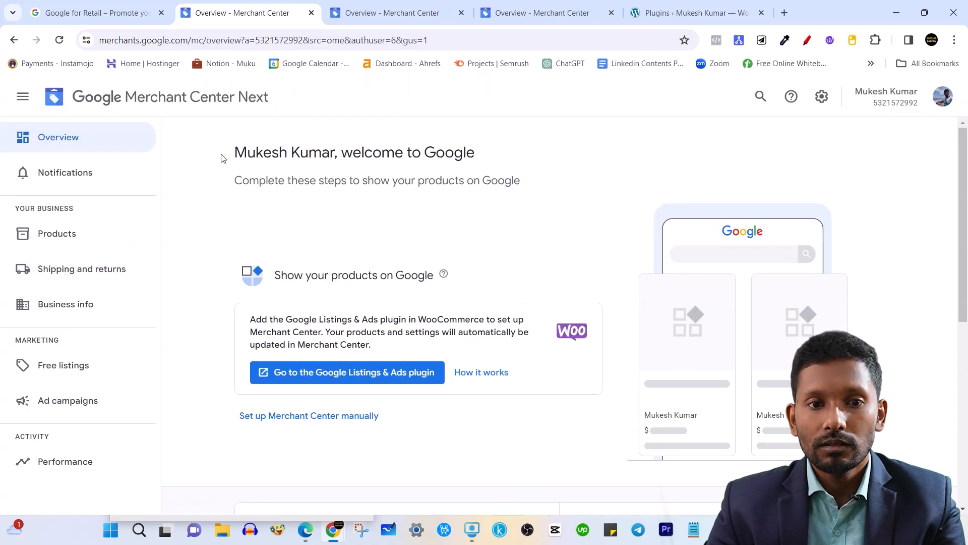
pyautogui.moveTo(220, 156); pyautogui.dragTo(475, 153)
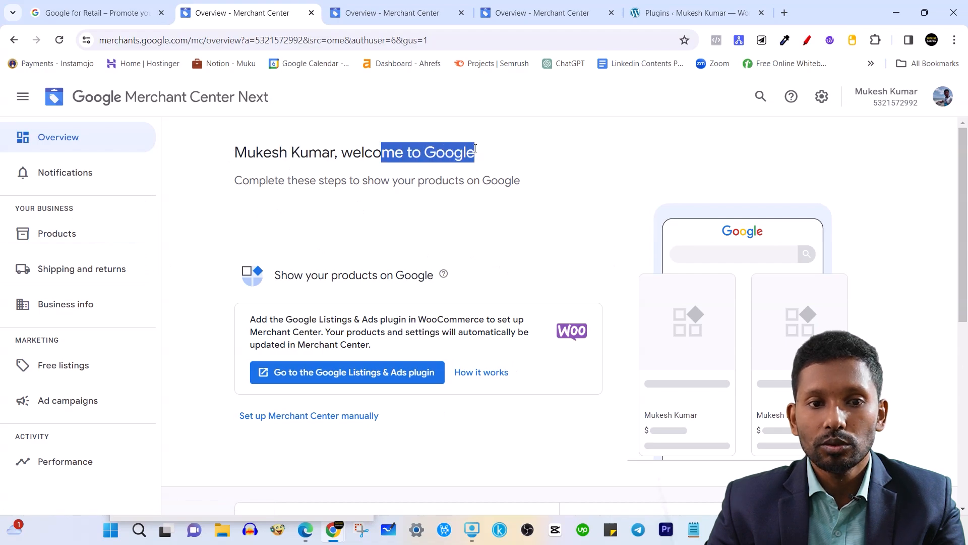
pyautogui.click(471, 153)
pyautogui.click(237, 184)
pyautogui.moveTo(239, 183); pyautogui.dragTo(530, 190)
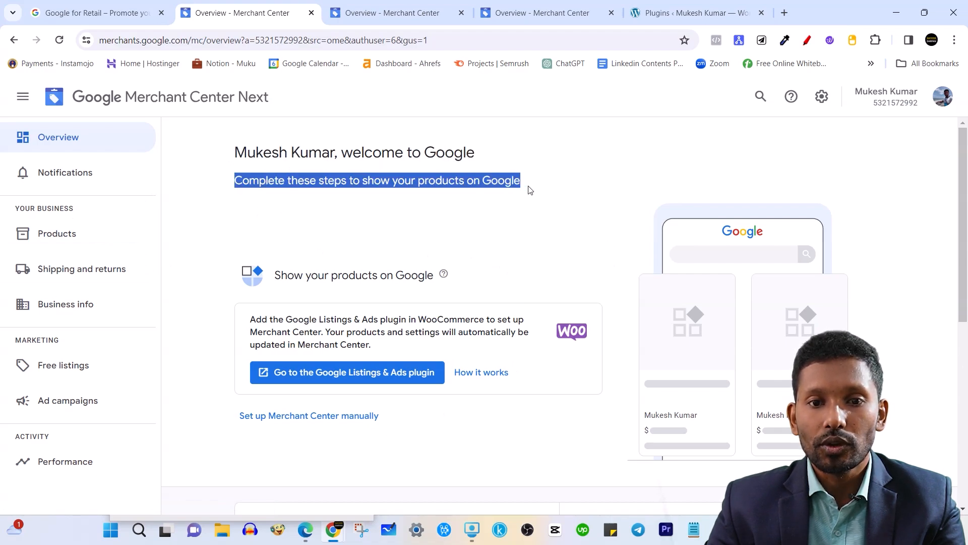
pyautogui.click(555, 187)
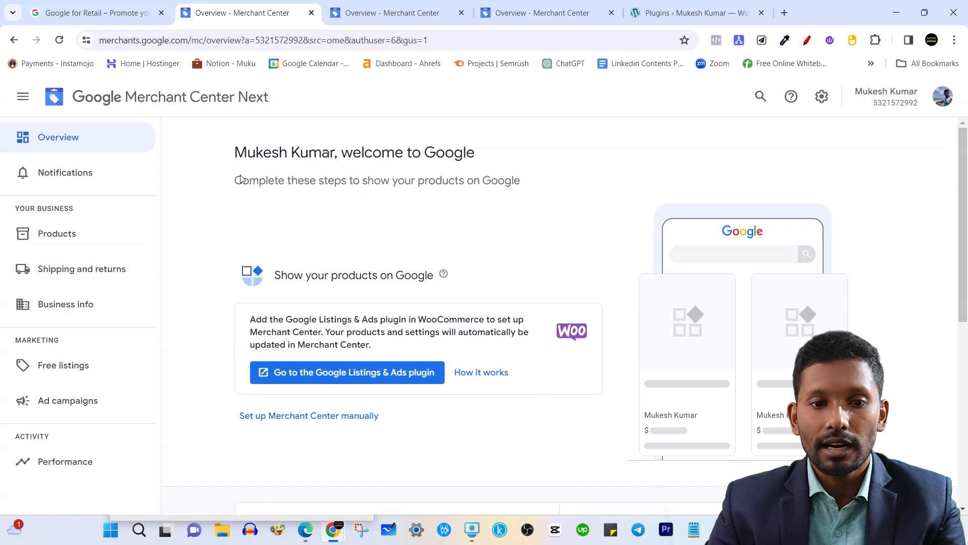
pyautogui.scroll(-1, 374, 271)
pyautogui.scroll(1, 299, 325)
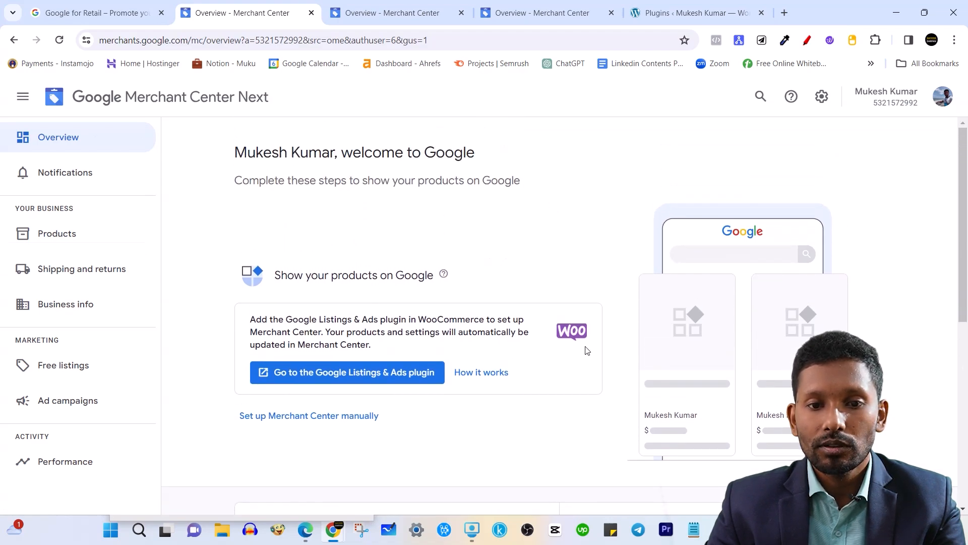
pyautogui.moveTo(402, 319); pyautogui.dragTo(523, 343)
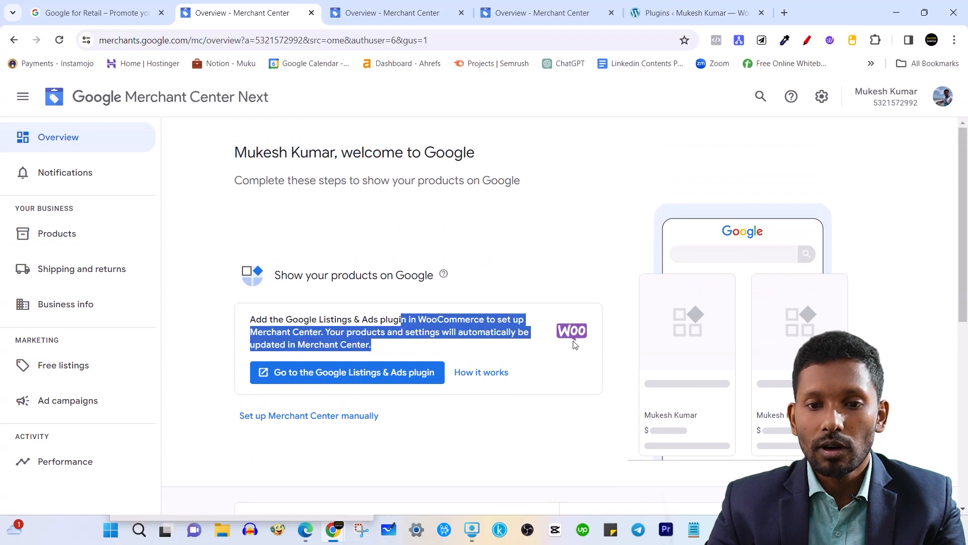
pyautogui.click(455, 337)
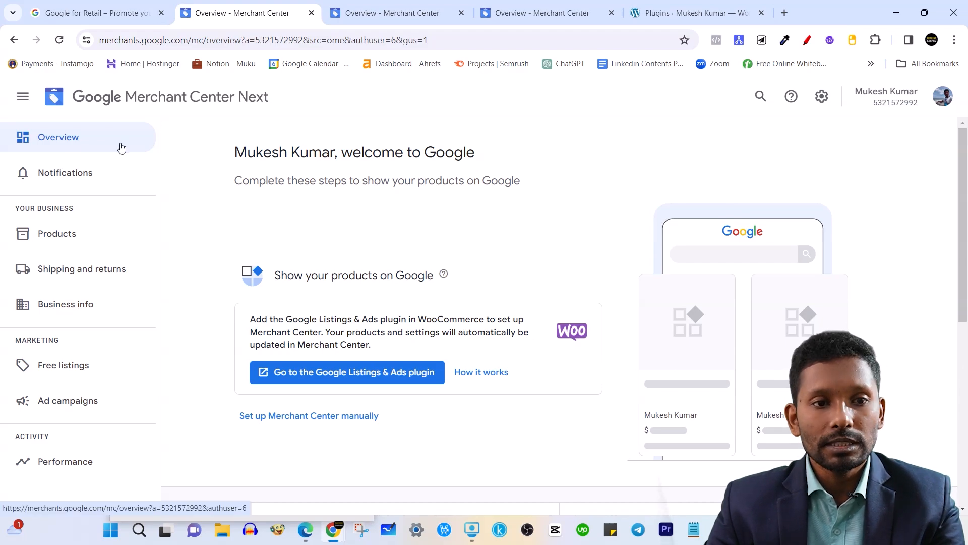
pyautogui.click(823, 101)
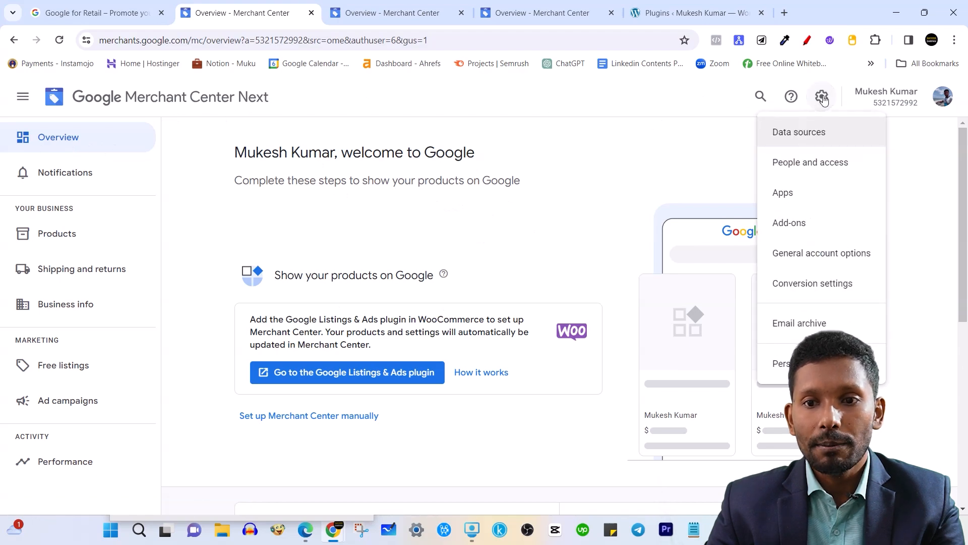
pyautogui.click(804, 136)
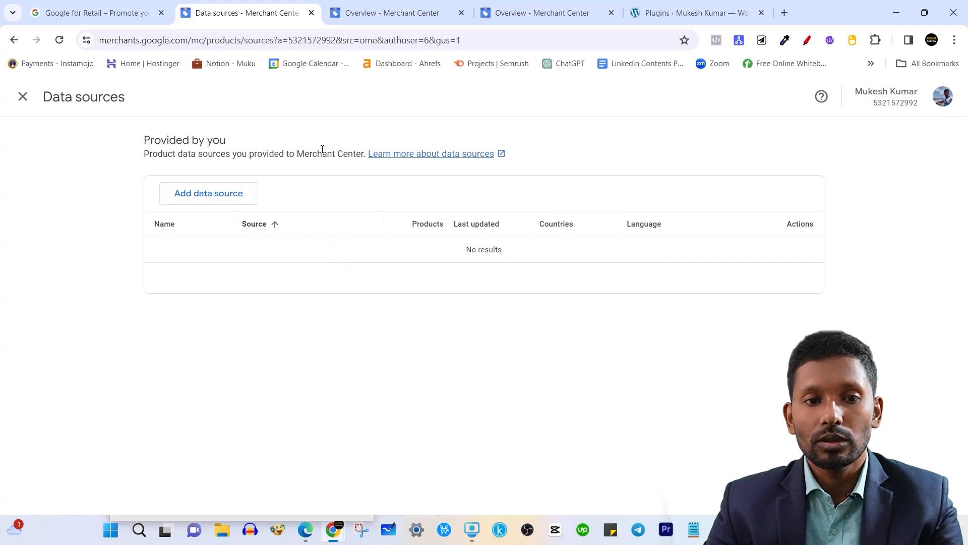
pyautogui.click(23, 96)
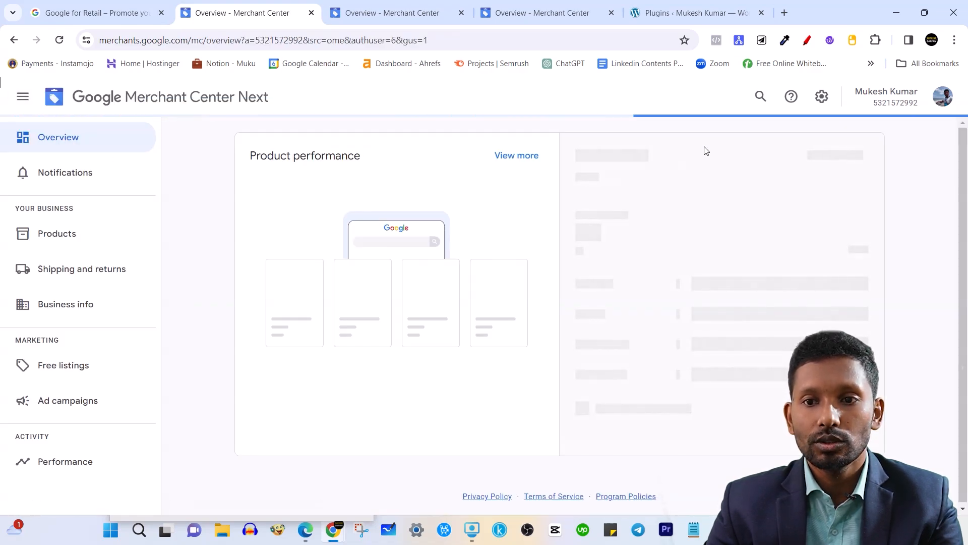
pyautogui.click(822, 96)
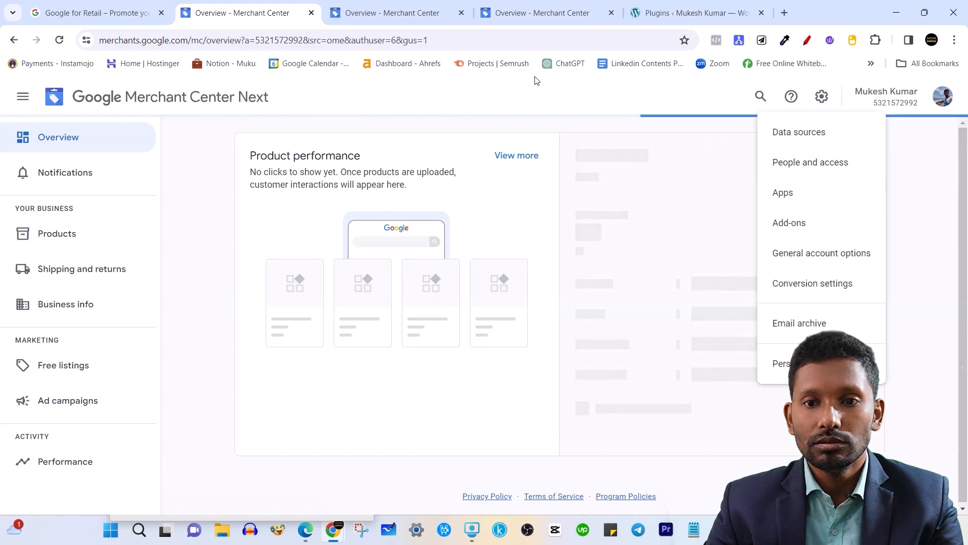
pyautogui.click(821, 164)
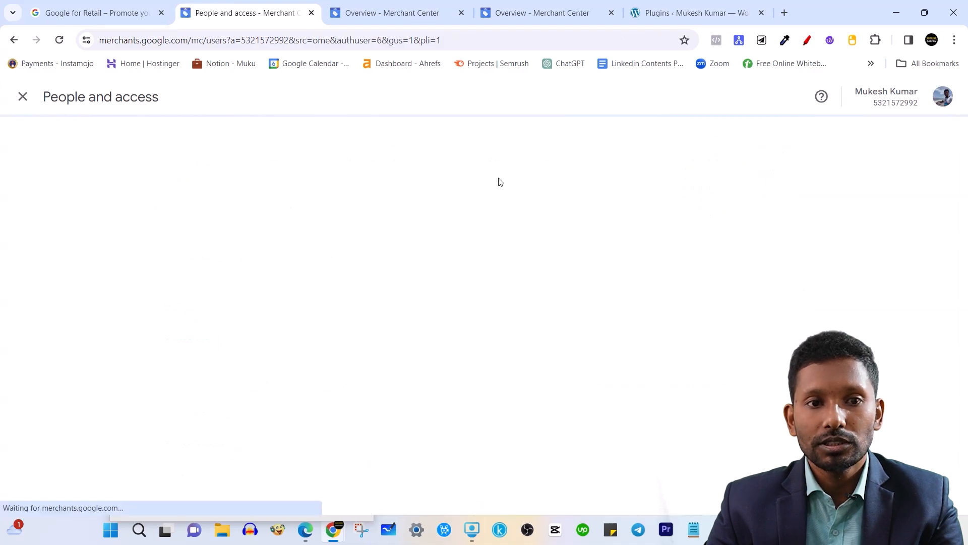
pyautogui.click(23, 96)
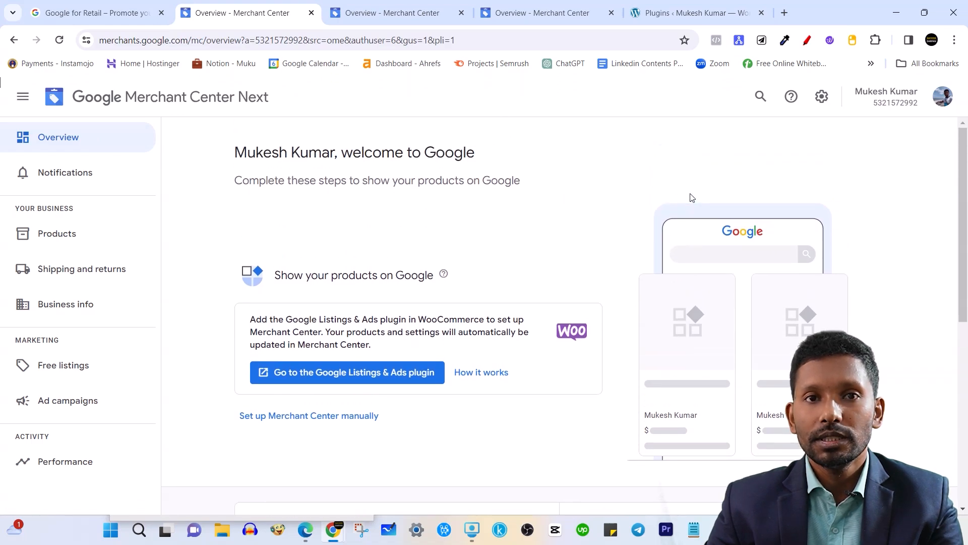
pyautogui.click(822, 96)
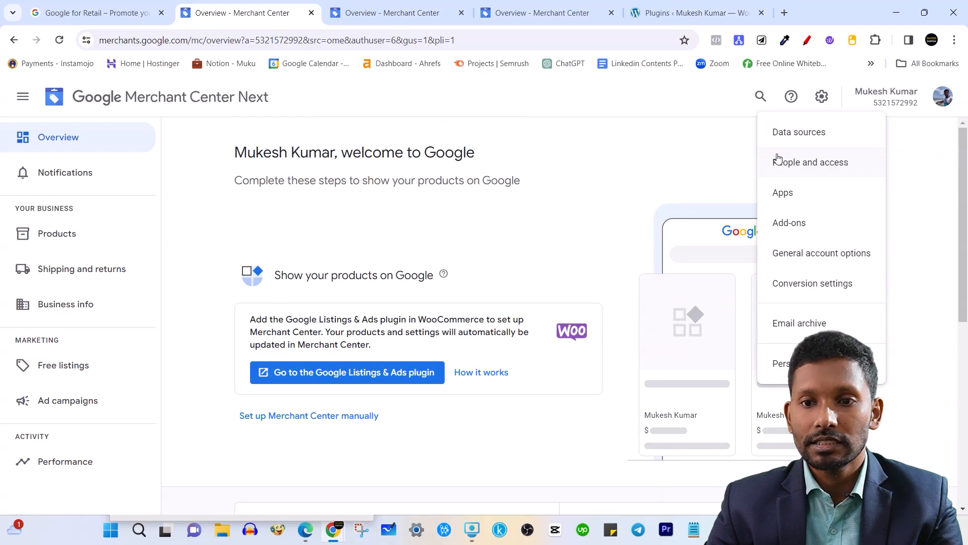
pyautogui.click(784, 193)
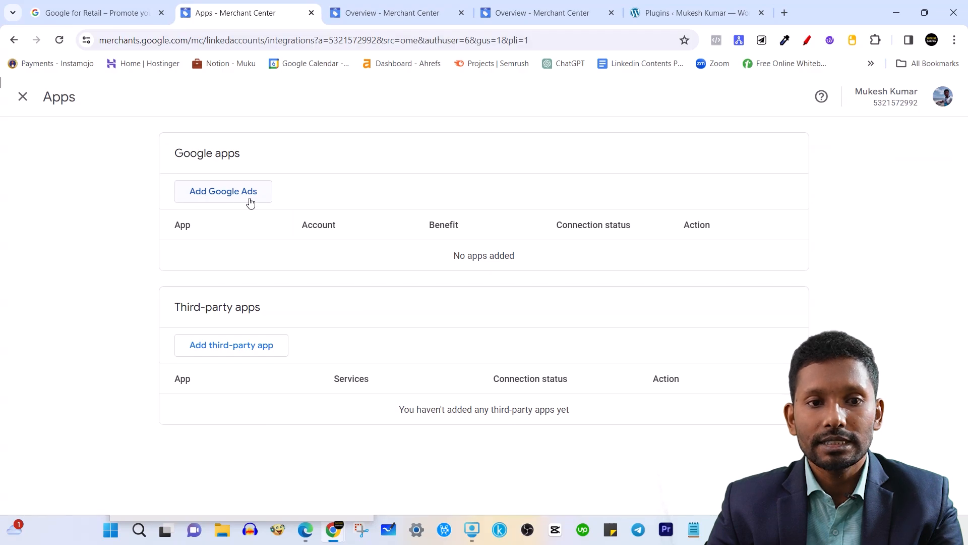
pyautogui.click(23, 96)
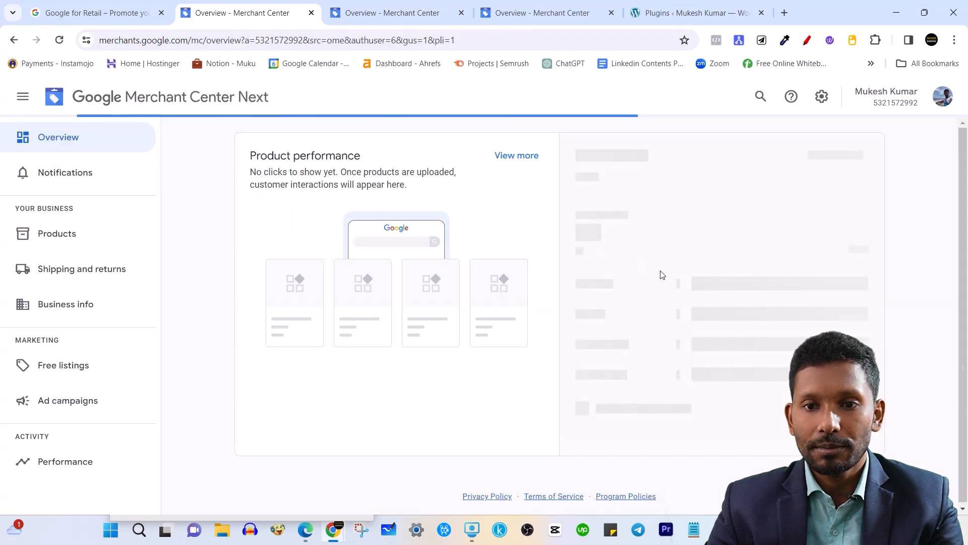
pyautogui.click(828, 98)
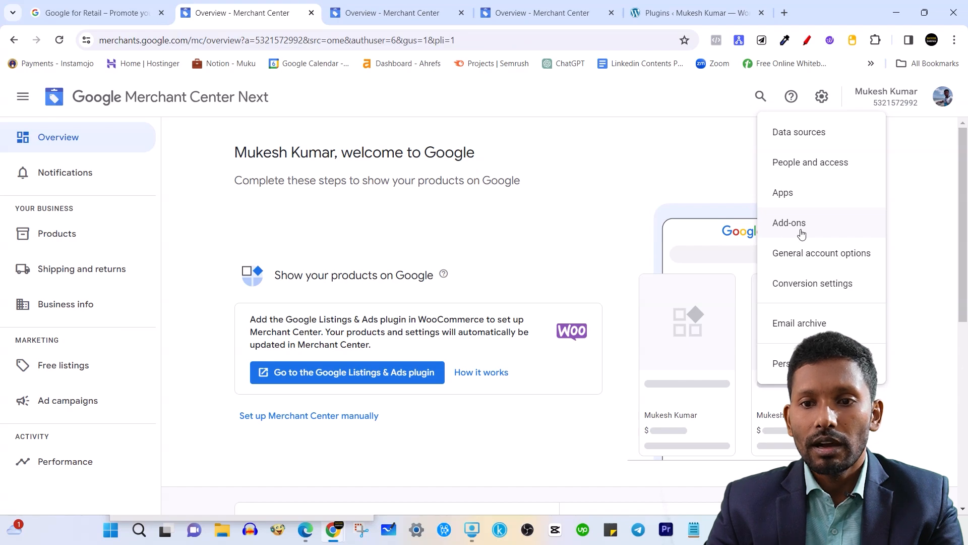
pyautogui.click(814, 264)
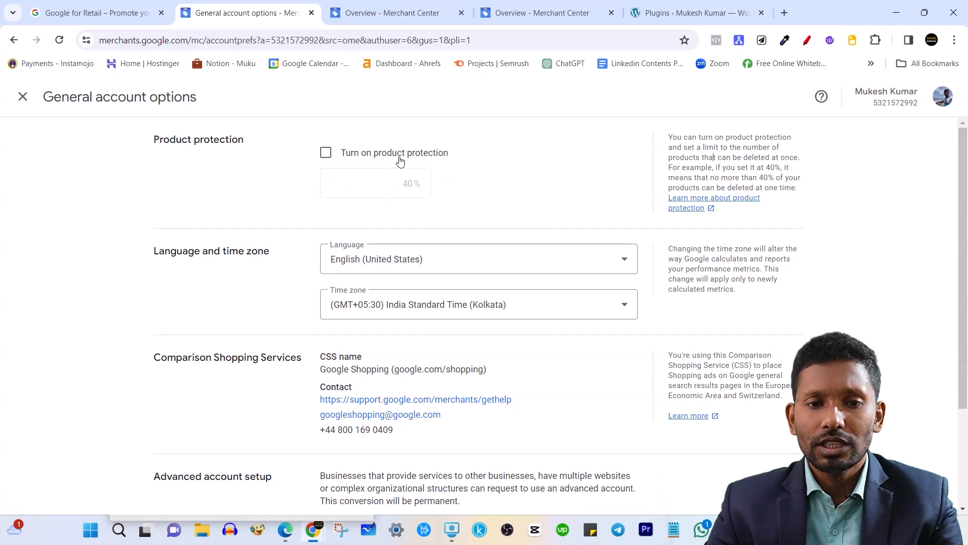
pyautogui.scroll(-1, 209, 326)
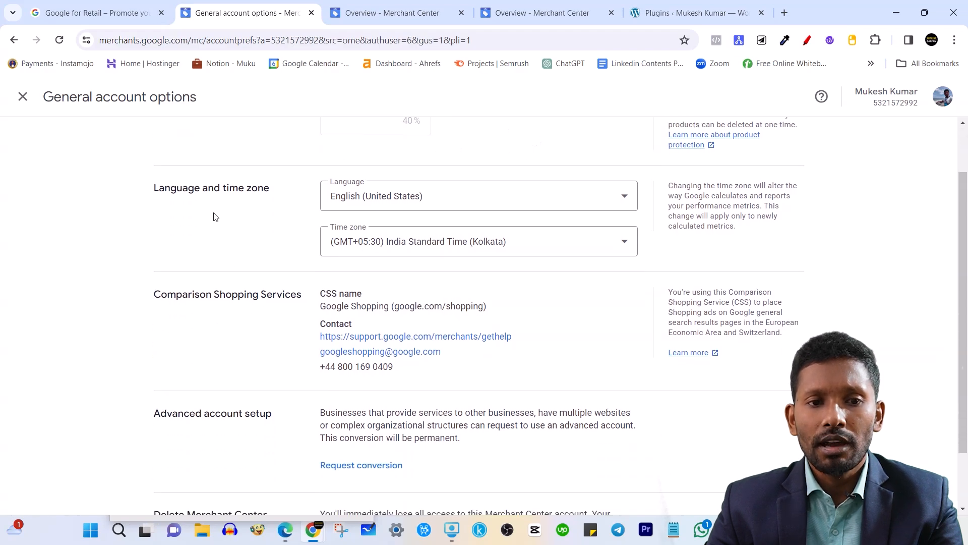
pyautogui.click(456, 205)
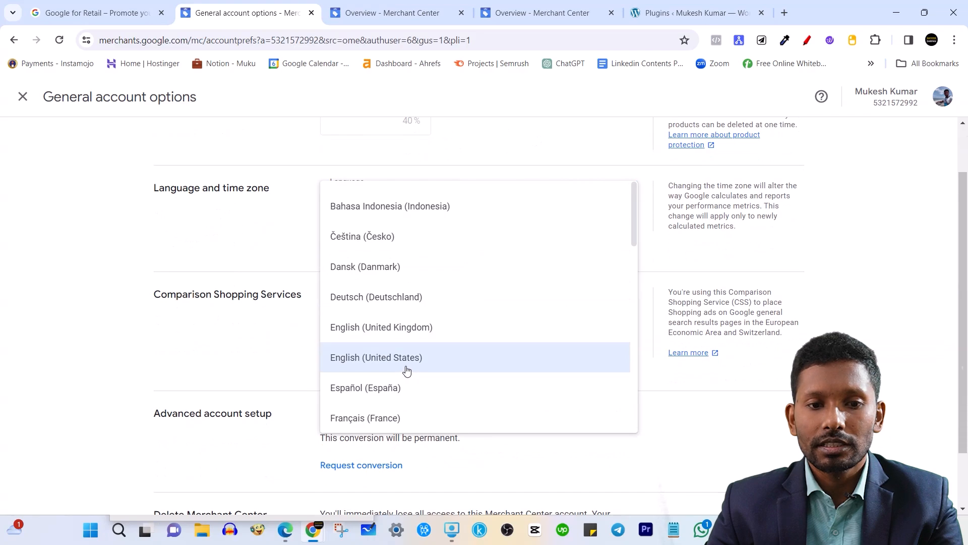
pyautogui.click(725, 422)
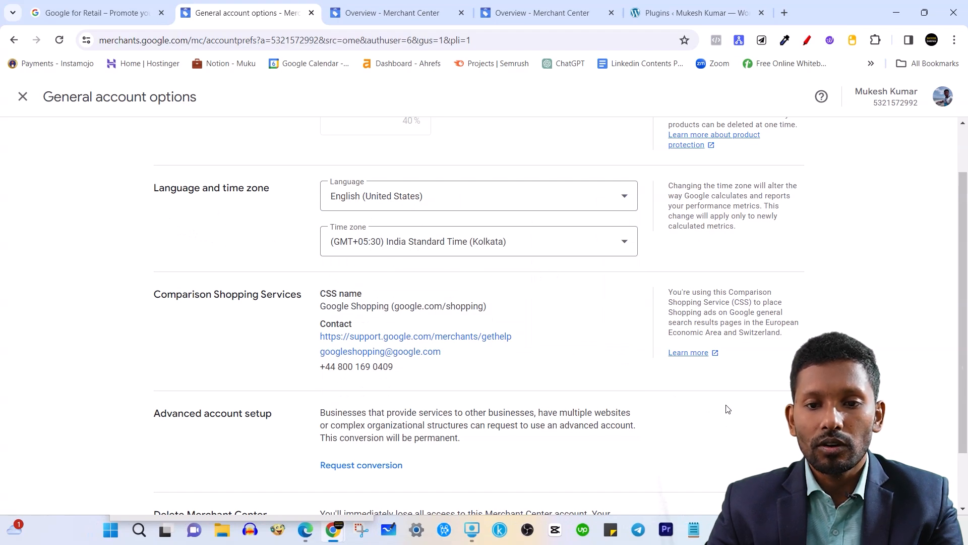
pyautogui.scroll(-1, 515, 257)
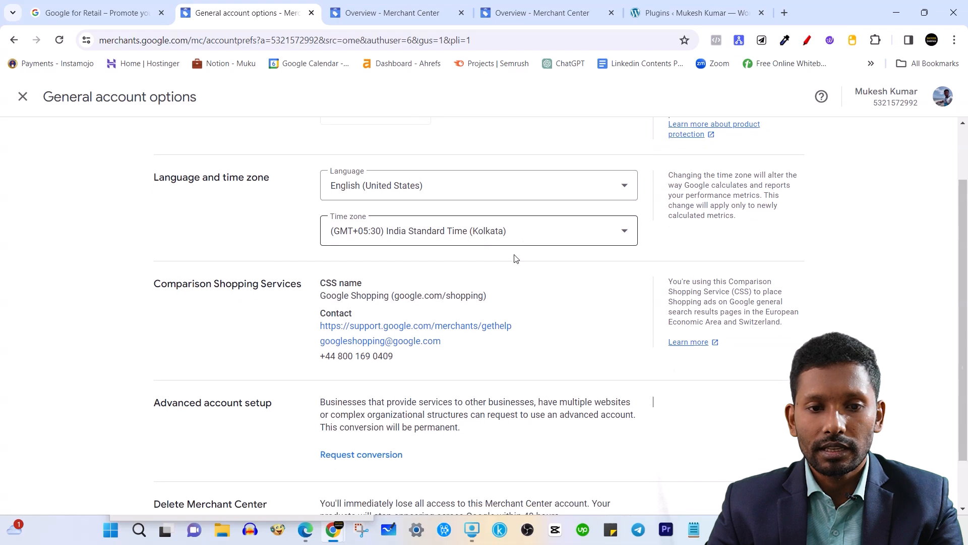
pyautogui.scroll(-1, 303, 336)
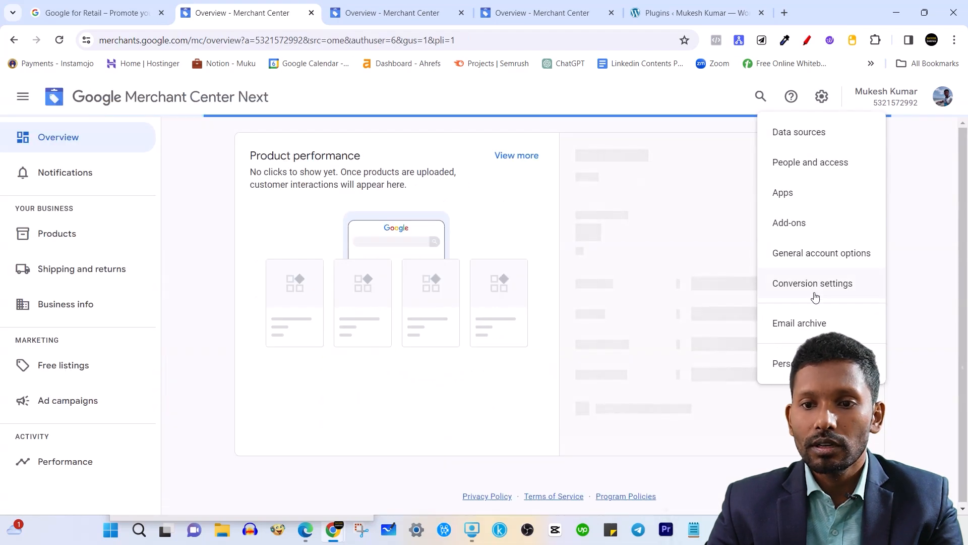
pyautogui.click(825, 291)
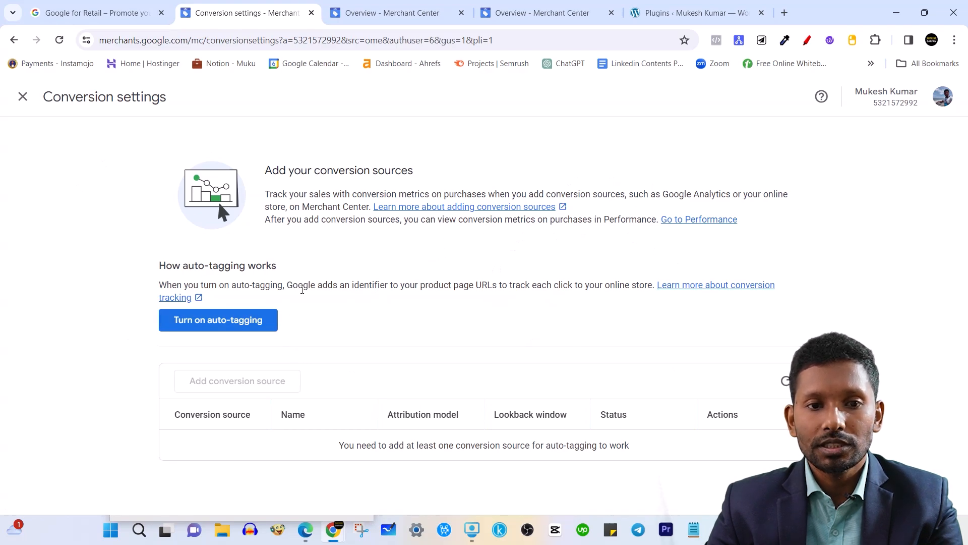
pyautogui.click(22, 99)
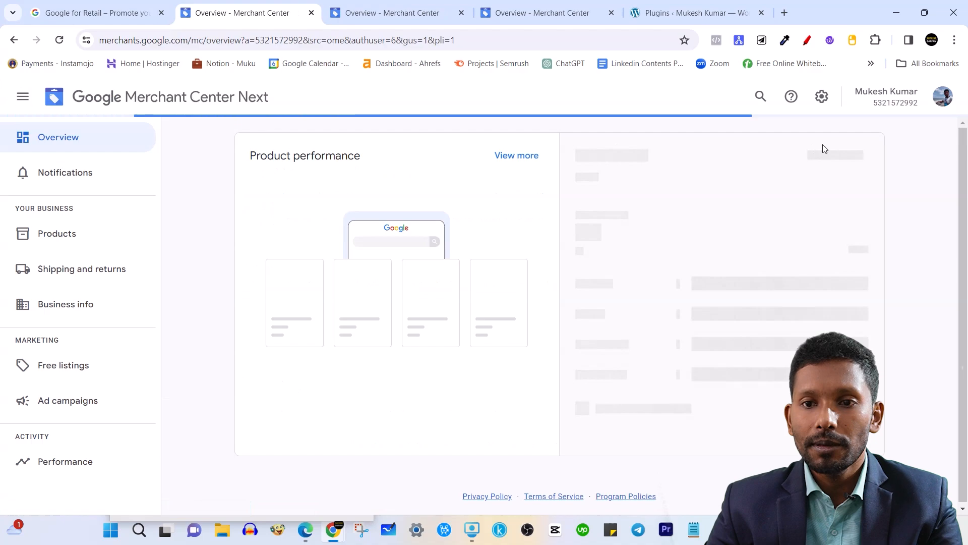
pyautogui.click(821, 97)
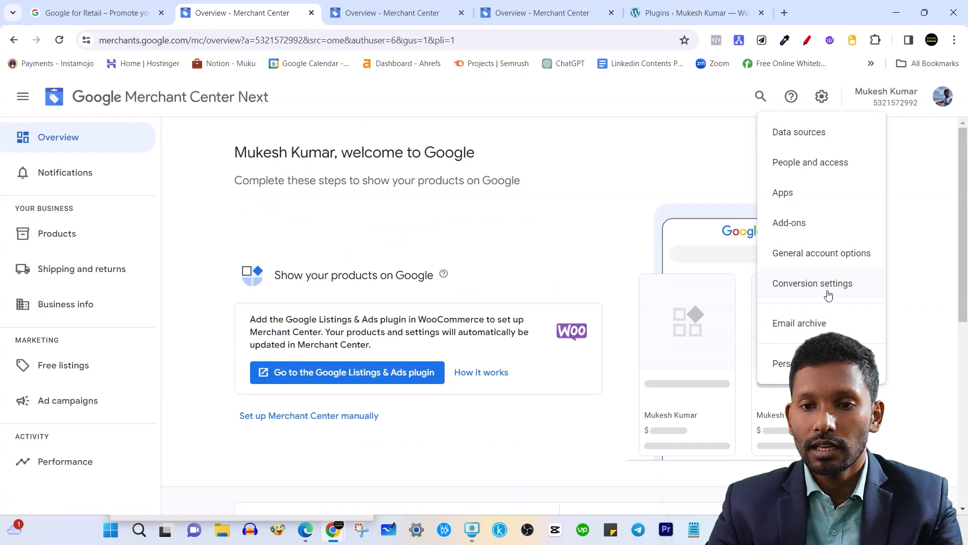
pyautogui.click(505, 185)
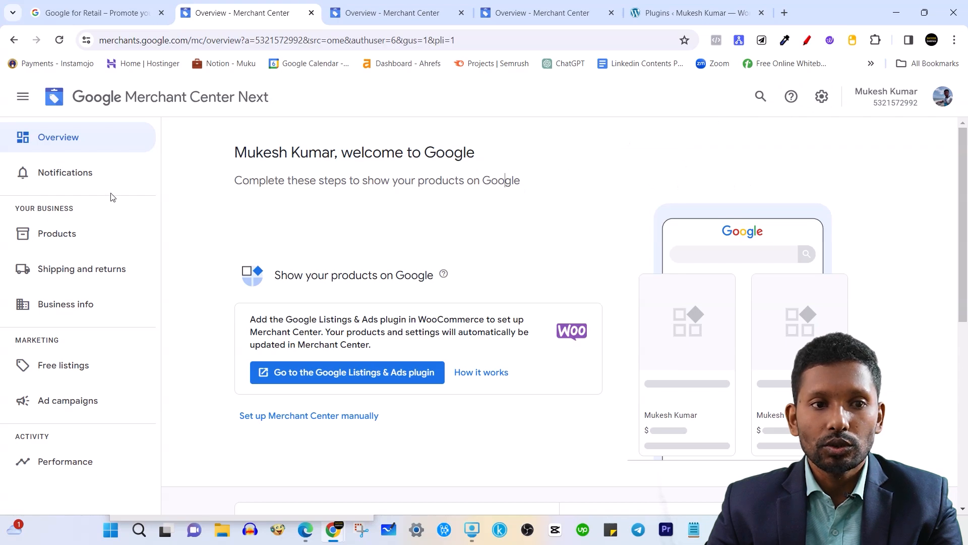
# Look over the account settings list and navigation panel, then expand 'Set up Merchant Center manually'.
pyautogui.click(821, 97)
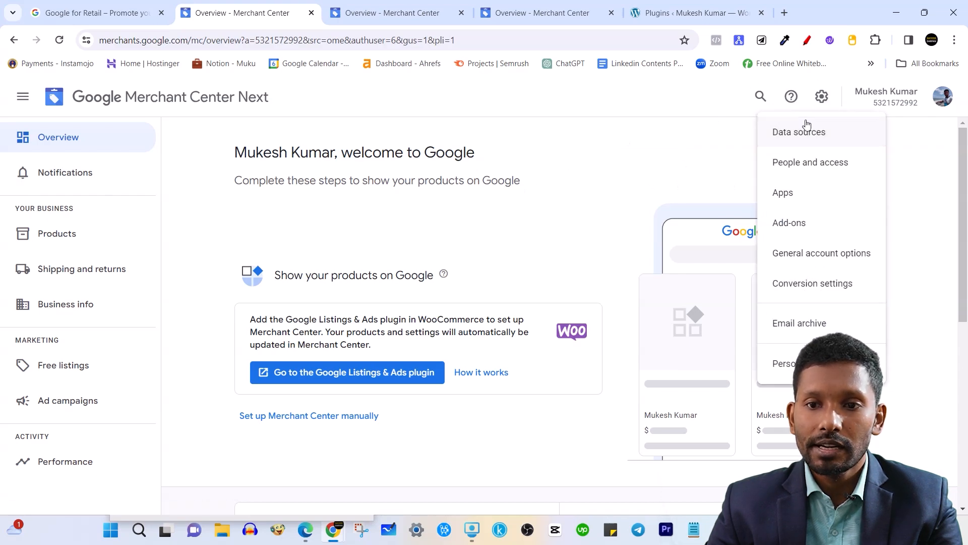
pyautogui.click(362, 172)
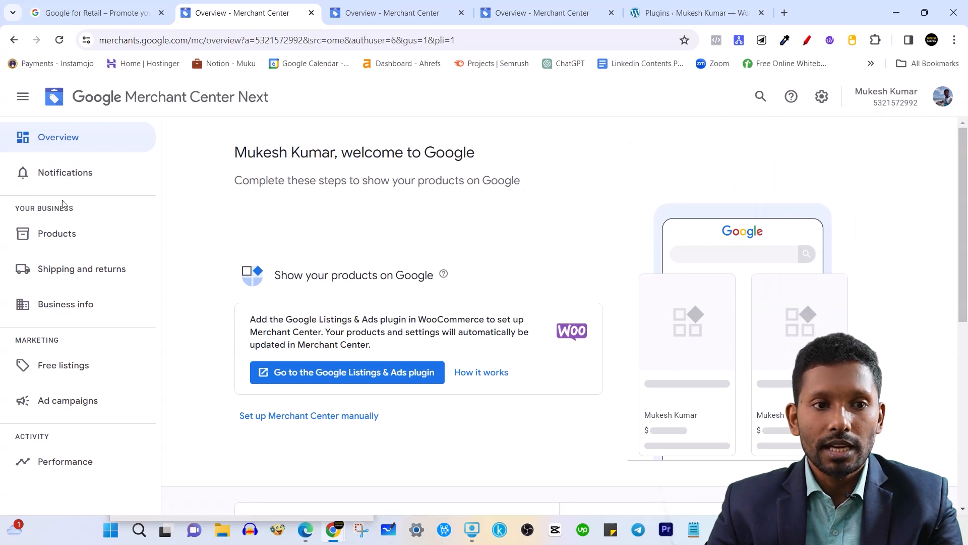
pyautogui.click(23, 98)
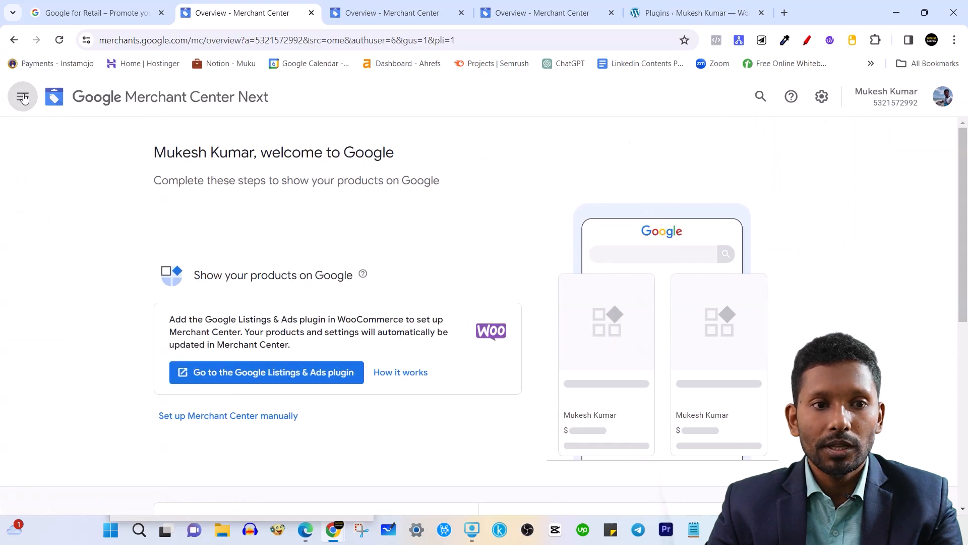
pyautogui.click(23, 99)
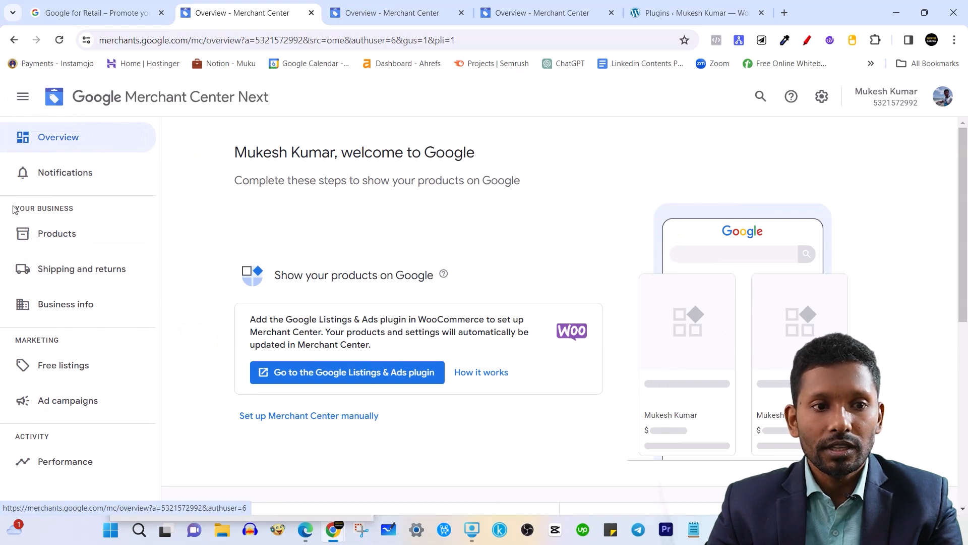
pyautogui.moveTo(14, 209); pyautogui.dragTo(86, 214)
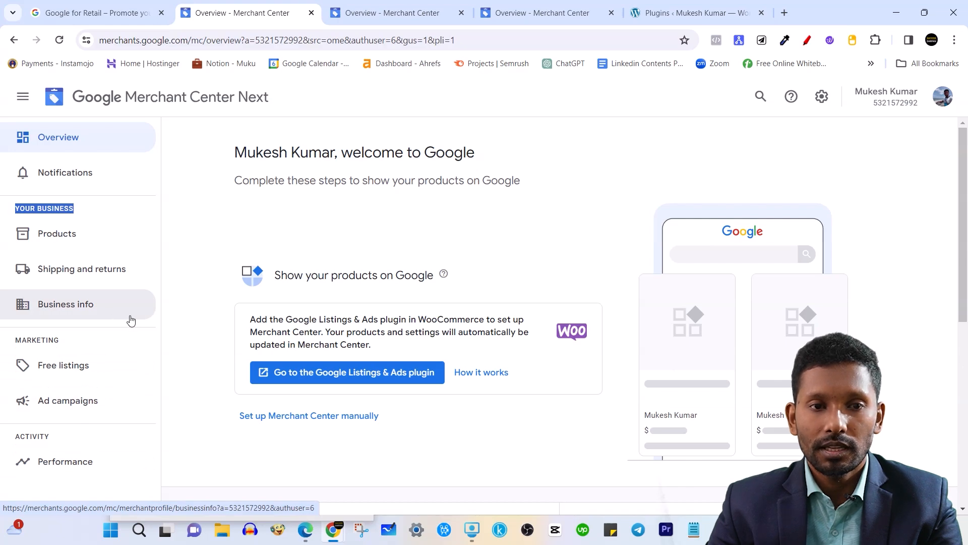
pyautogui.click(820, 99)
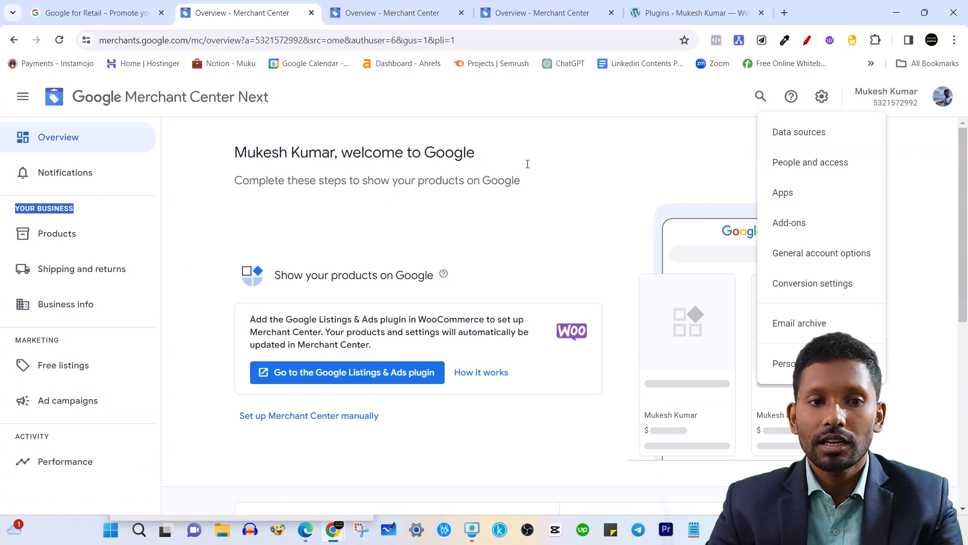
pyautogui.click(309, 151)
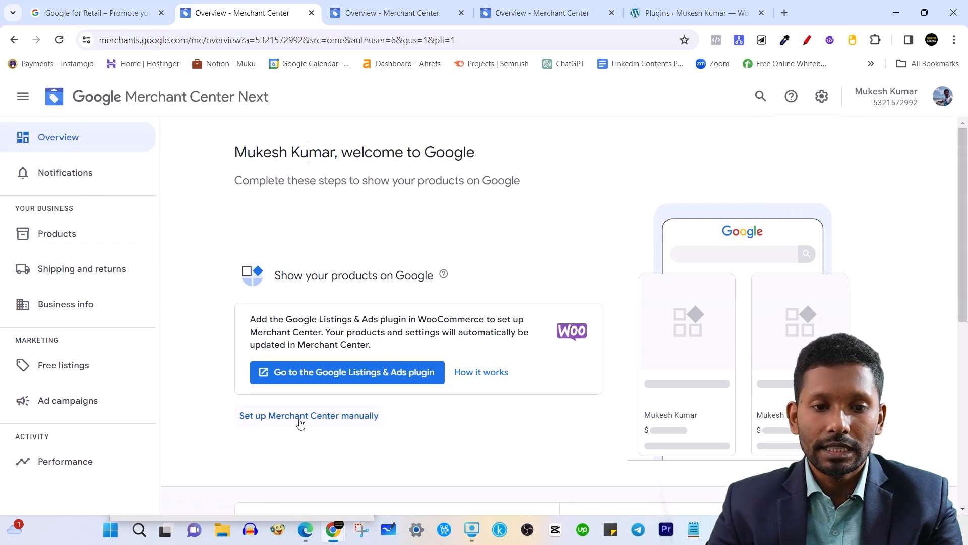
pyautogui.click(352, 415)
pyautogui.scroll(-2, 562, 194)
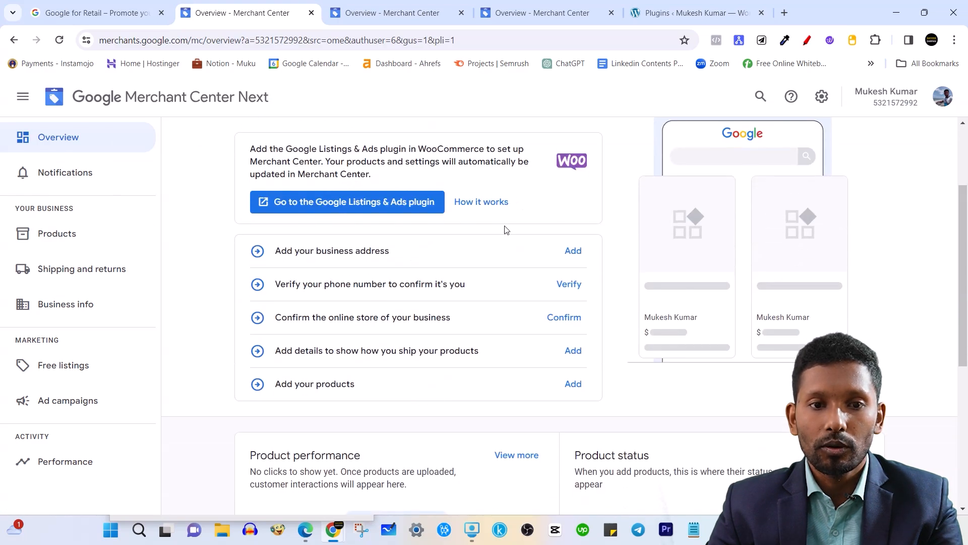
pyautogui.scroll(1, 442, 245)
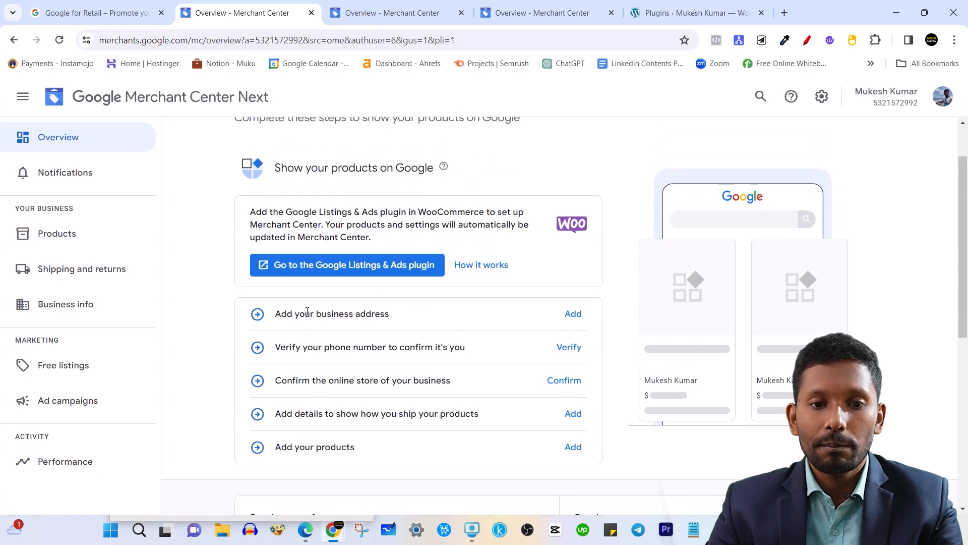
pyautogui.moveTo(307, 312); pyautogui.dragTo(387, 316)
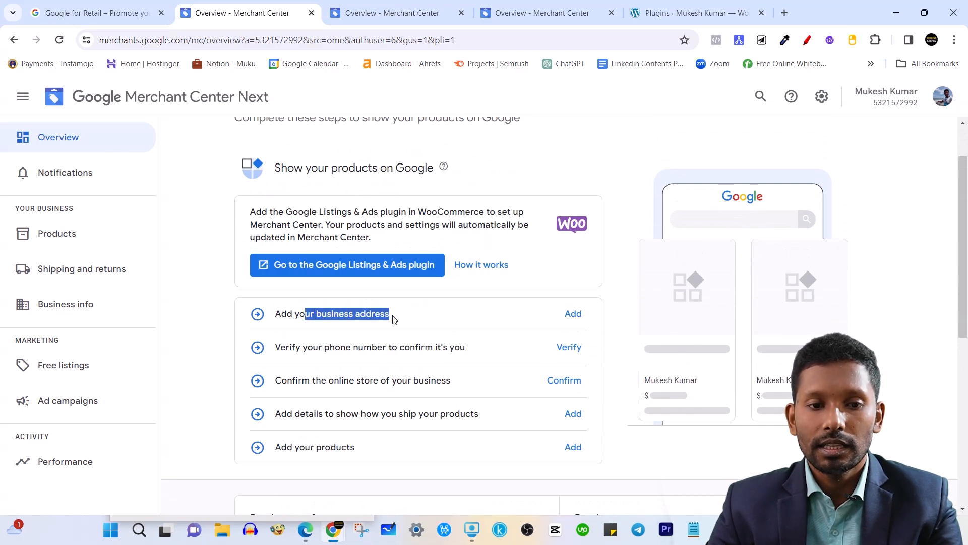
pyautogui.click(291, 347)
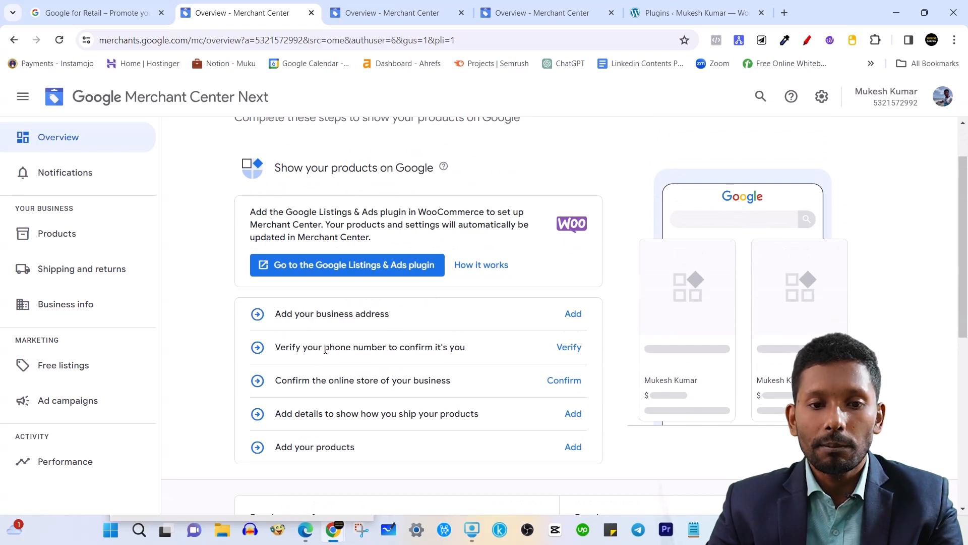
pyautogui.moveTo(334, 347); pyautogui.dragTo(394, 348)
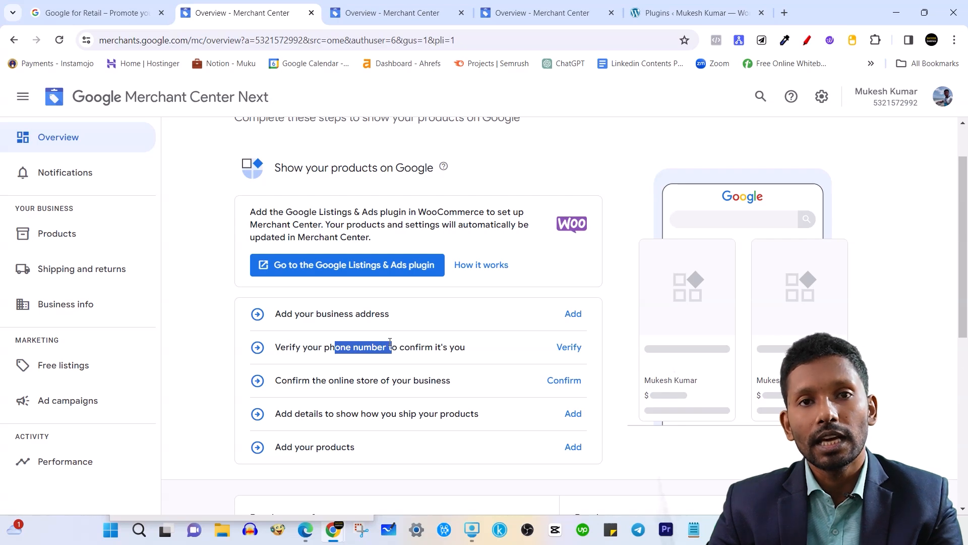
pyautogui.moveTo(419, 347); pyautogui.dragTo(476, 356)
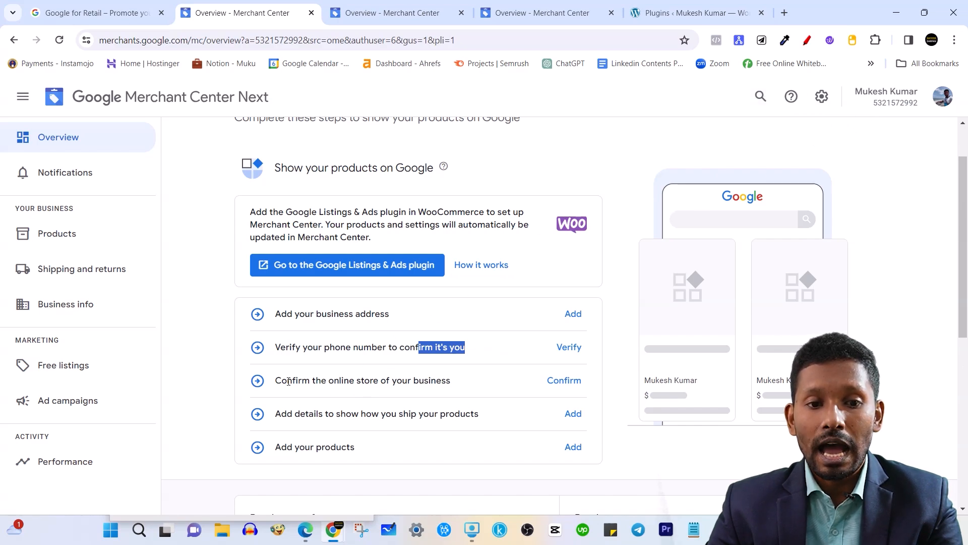
pyautogui.moveTo(327, 382); pyautogui.dragTo(445, 386)
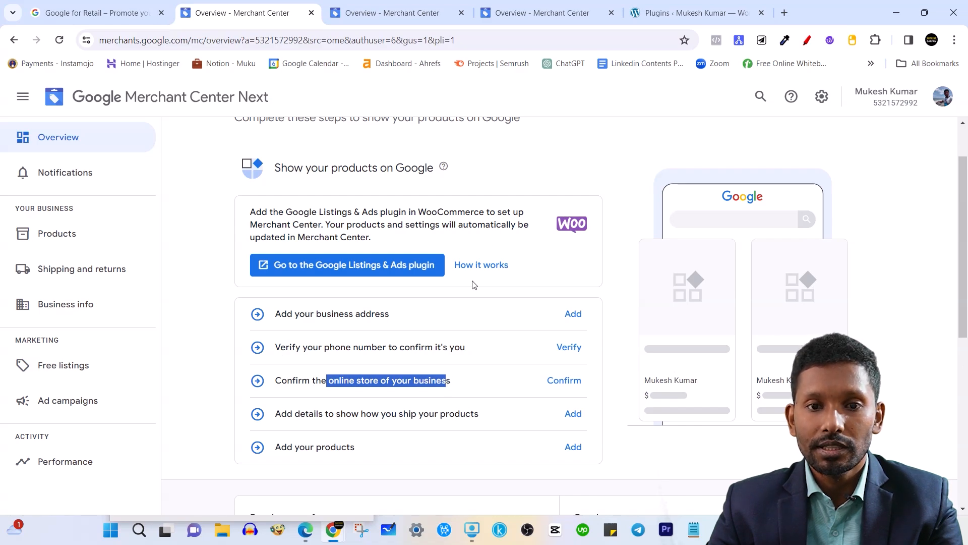
pyautogui.click(514, 151)
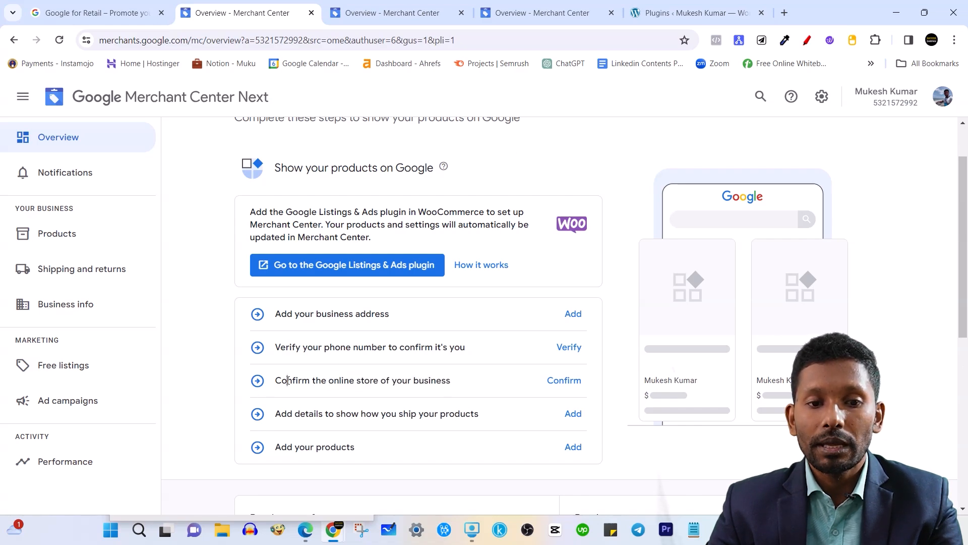
pyautogui.moveTo(289, 381); pyautogui.dragTo(443, 397)
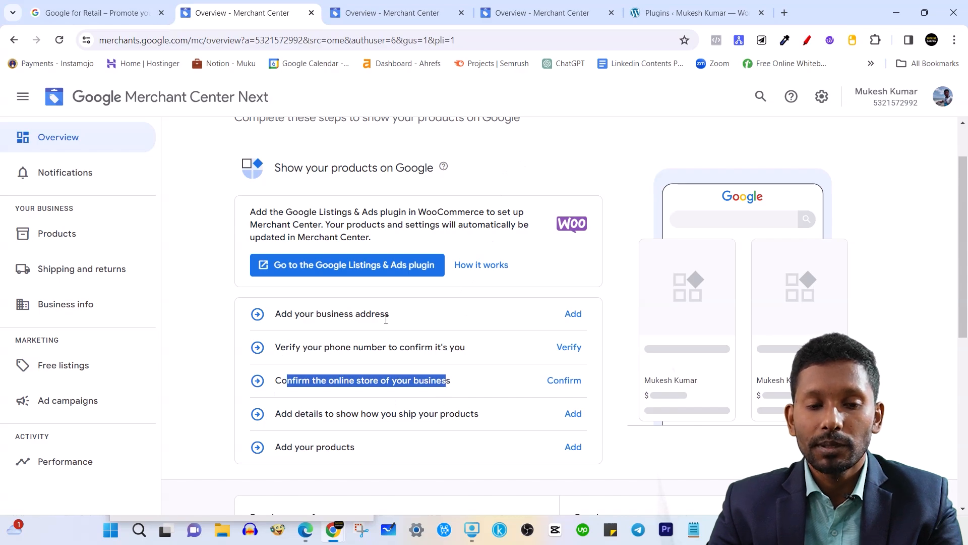
pyautogui.click(310, 382)
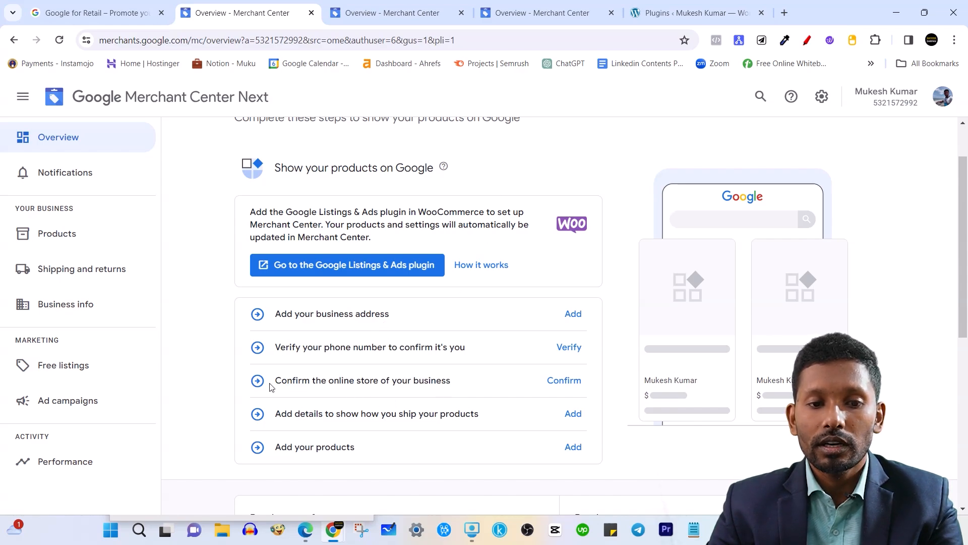
pyautogui.moveTo(271, 387); pyautogui.dragTo(451, 392)
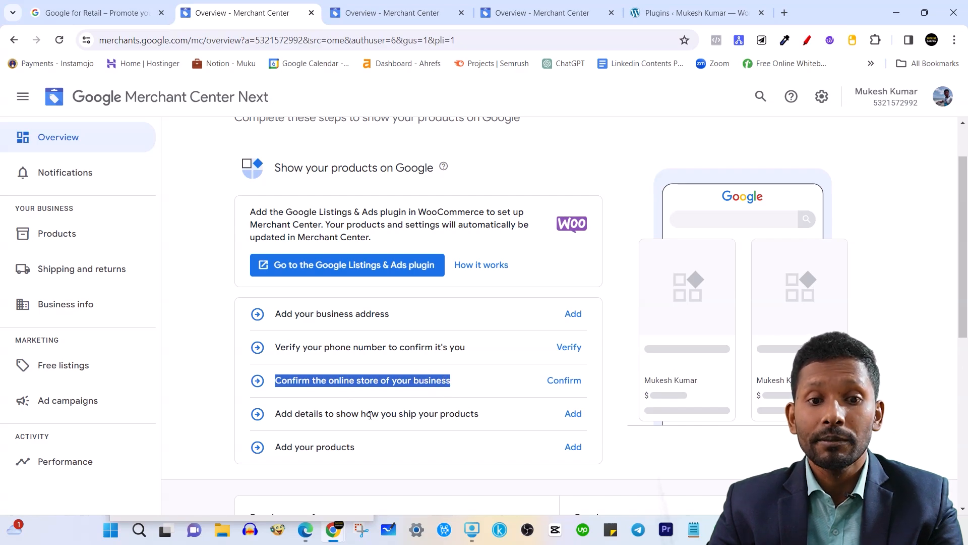
pyautogui.click(600, 154)
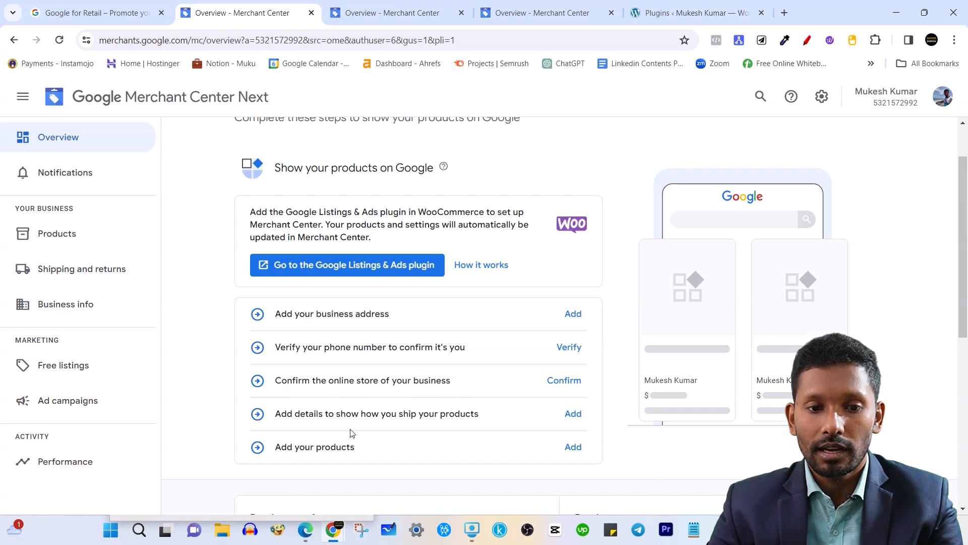
pyautogui.moveTo(313, 412); pyautogui.dragTo(433, 417)
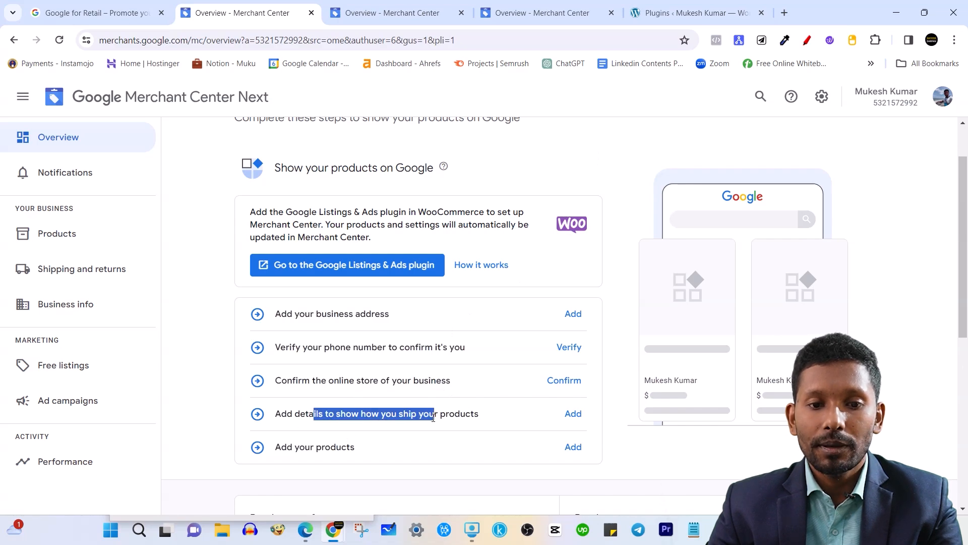
pyautogui.click(400, 416)
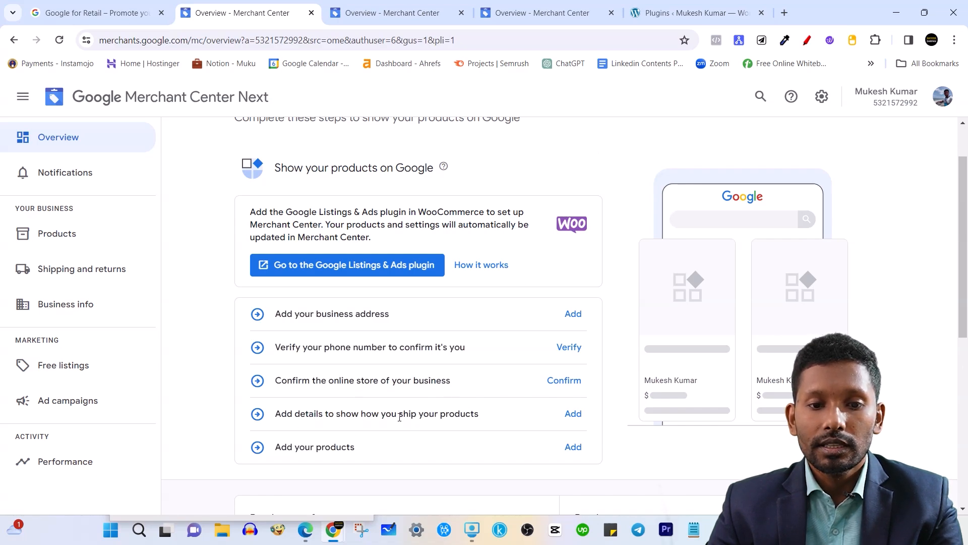
pyautogui.moveTo(383, 414); pyautogui.dragTo(482, 420)
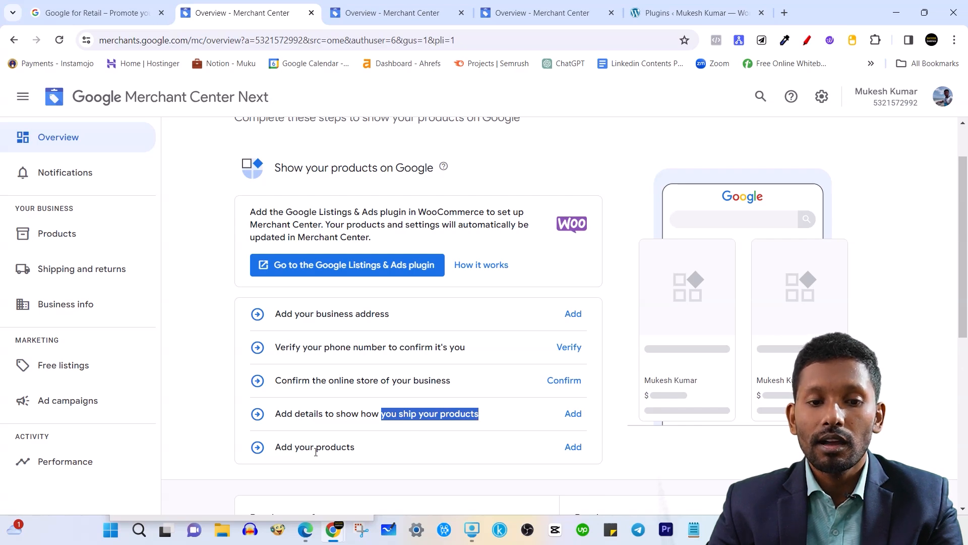
pyautogui.moveTo(299, 447); pyautogui.dragTo(362, 451)
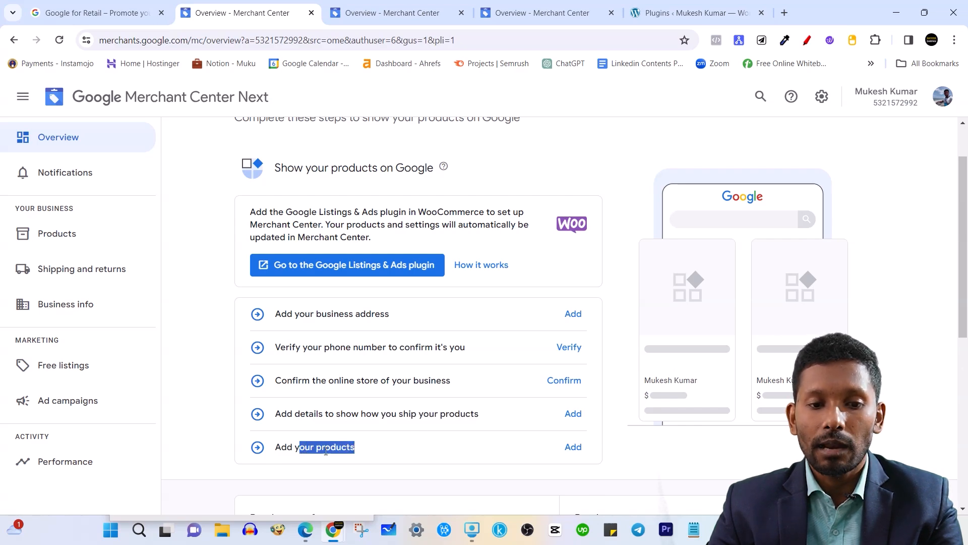
pyautogui.click(648, 466)
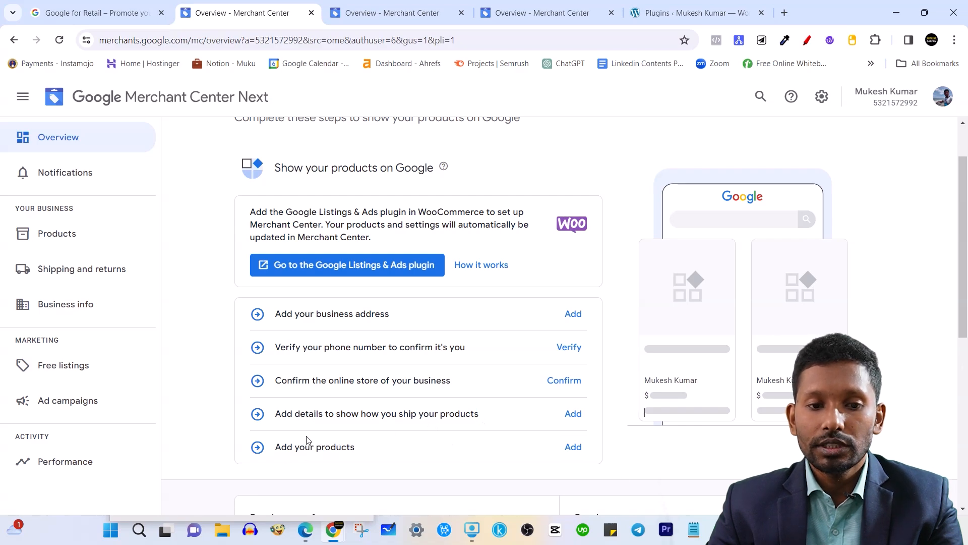
pyautogui.moveTo(287, 446); pyautogui.dragTo(379, 449)
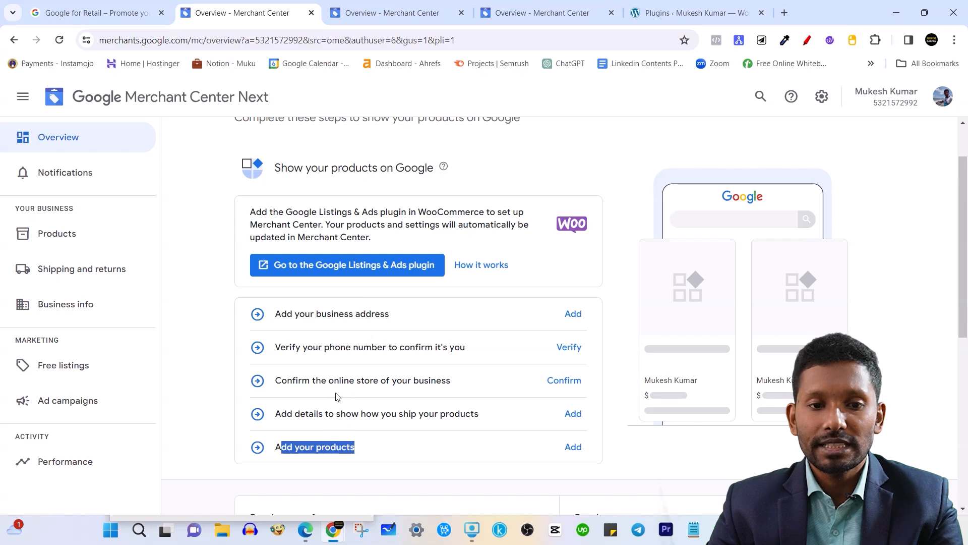
pyautogui.click(334, 454)
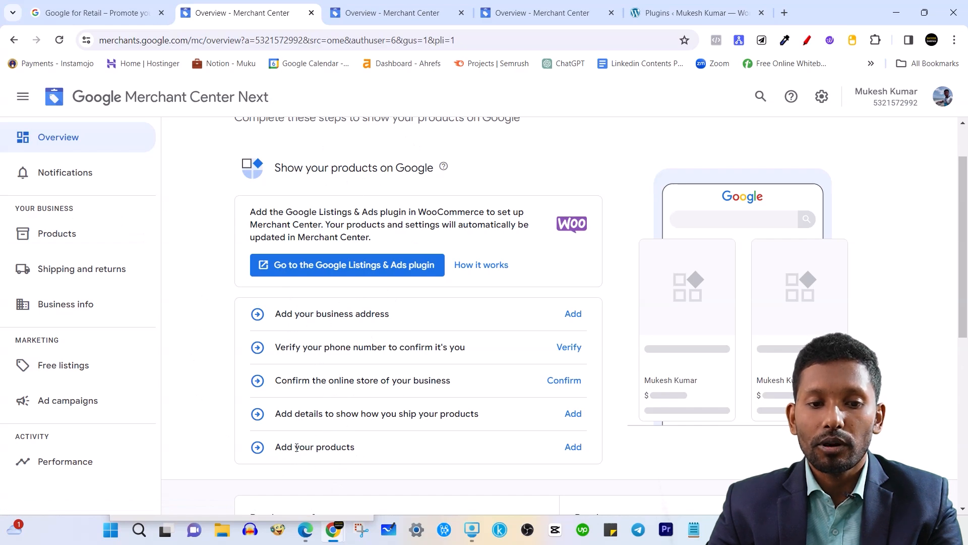
pyautogui.moveTo(297, 448); pyautogui.dragTo(352, 446)
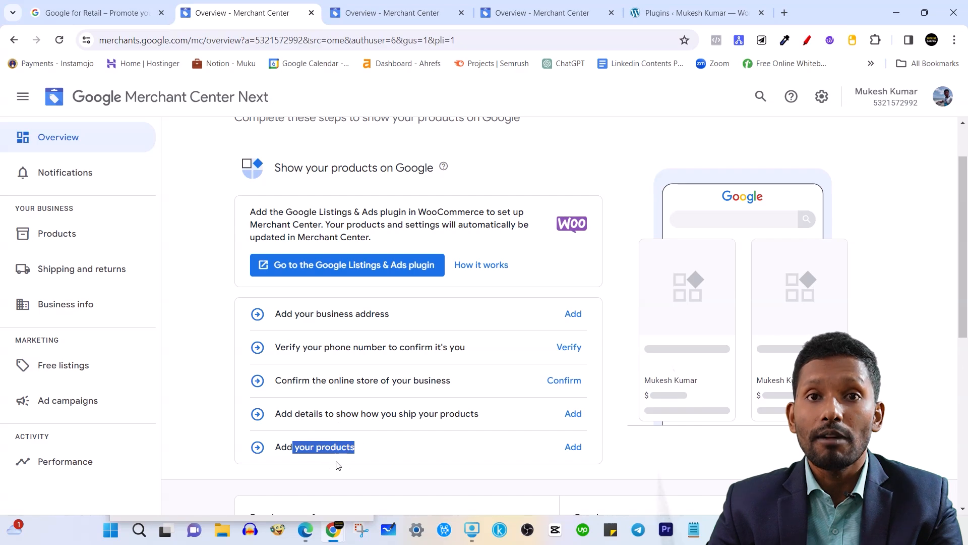
pyautogui.click(505, 161)
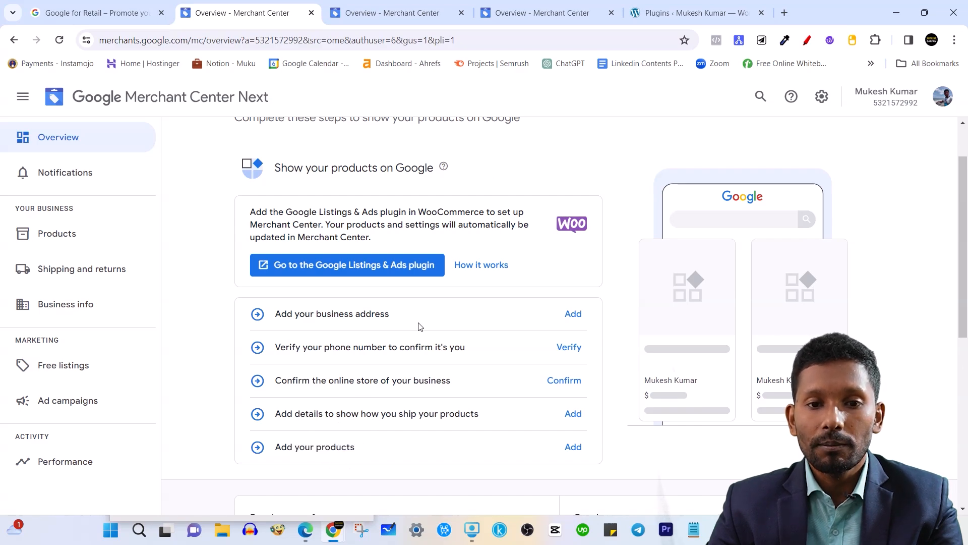
pyautogui.scroll(2, 418, 324)
pyautogui.scroll(-3, 444, 222)
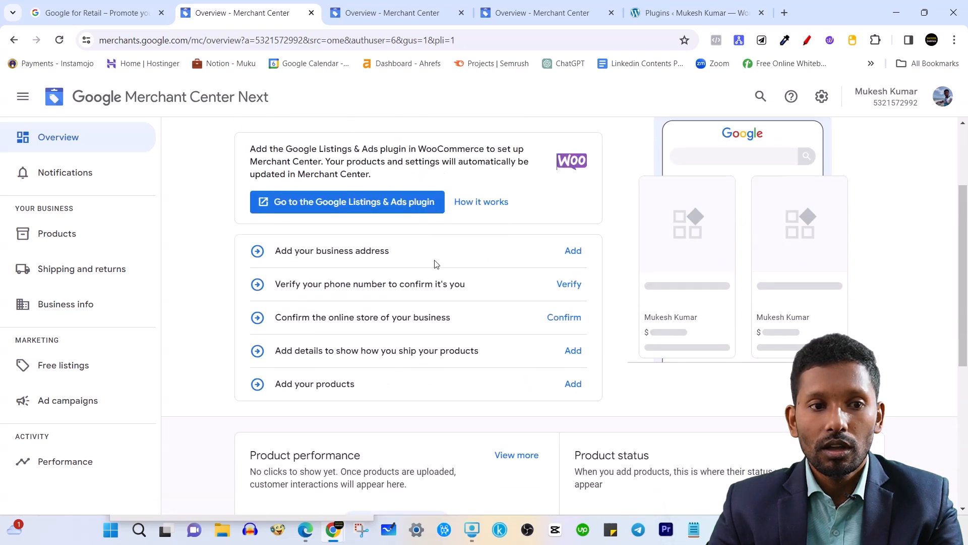
# Browse the Products, Notifications, Needs attention, Sales tax and Automatic improvements pages.
pyautogui.click(88, 240)
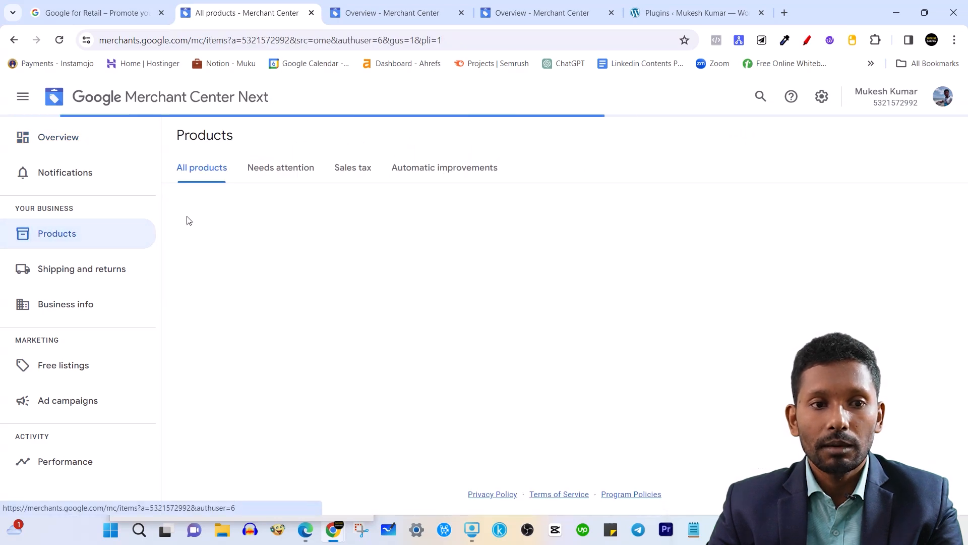
pyautogui.click(95, 172)
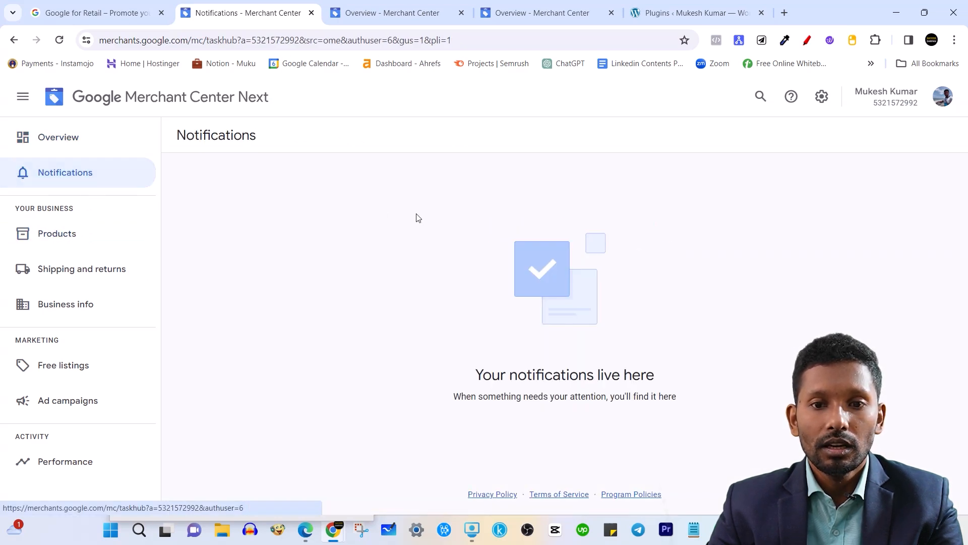
pyautogui.click(61, 236)
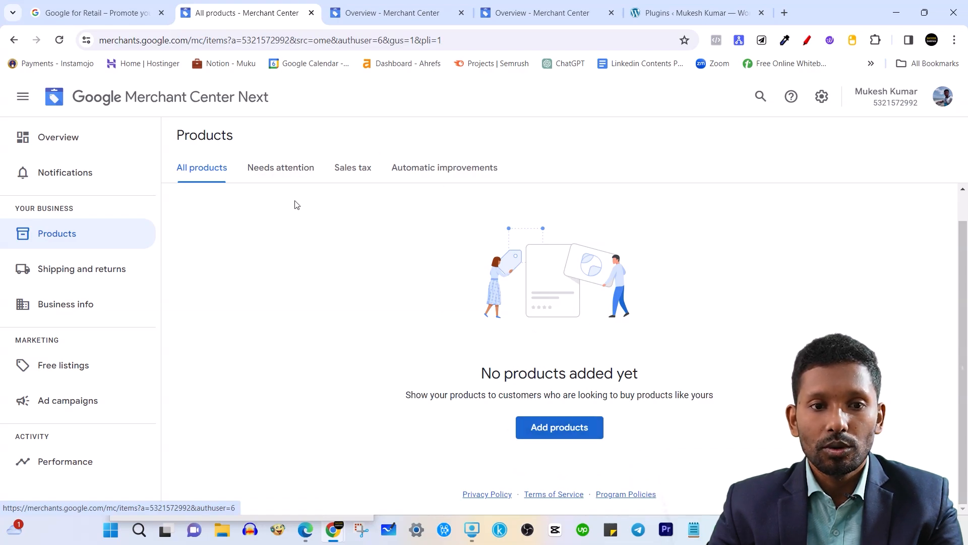
pyautogui.click(277, 169)
pyautogui.click(349, 170)
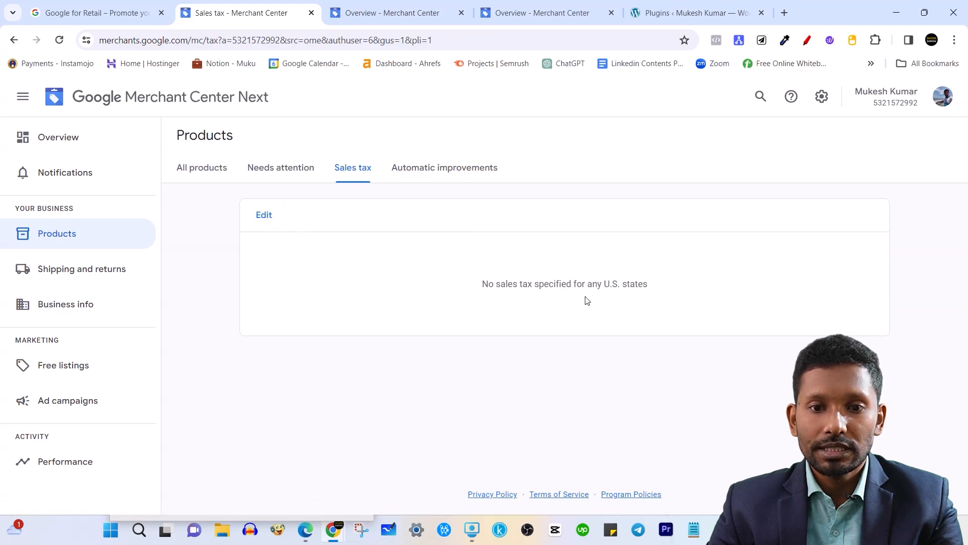
pyautogui.moveTo(465, 285); pyautogui.dragTo(675, 300)
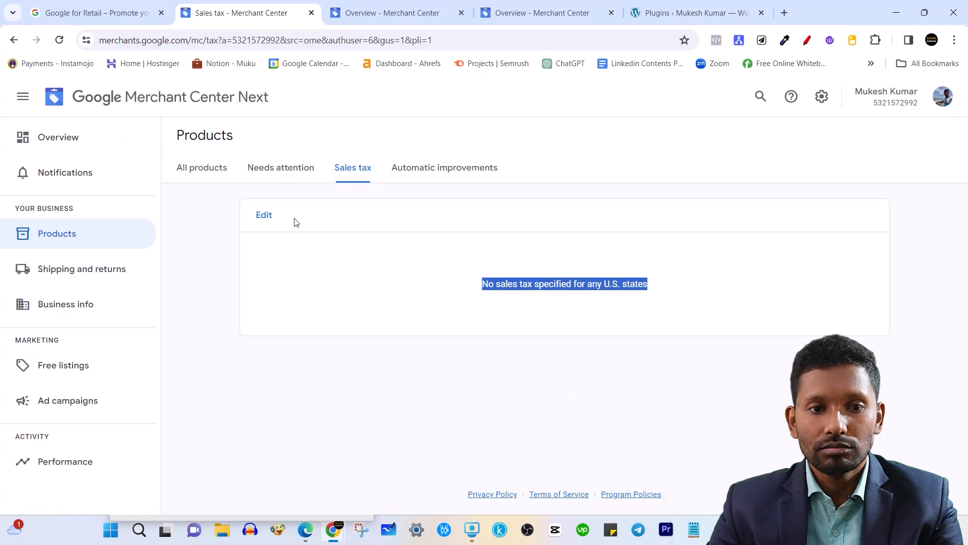
pyautogui.click(468, 167)
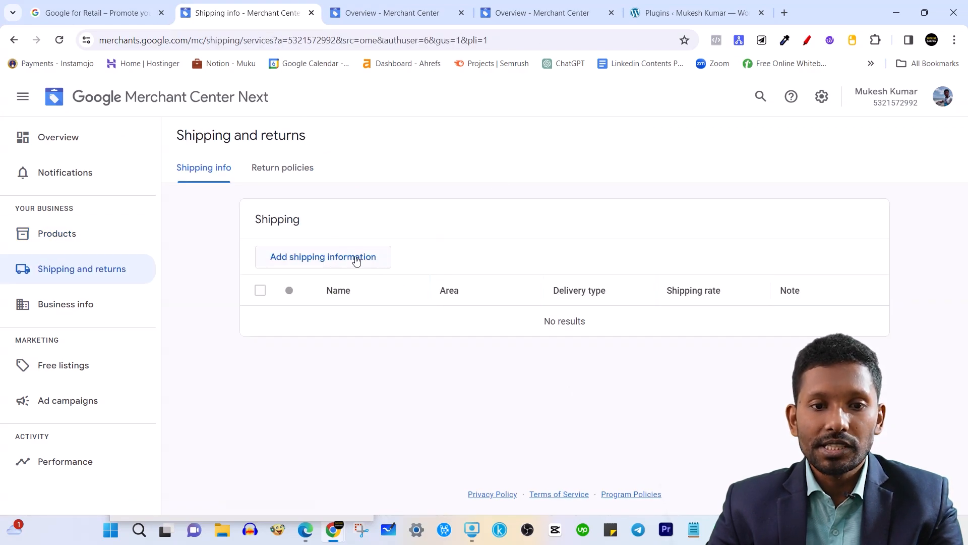
# Start adding shipping info, return to the empty shipping list, and open Business info.
pyautogui.click(357, 258)
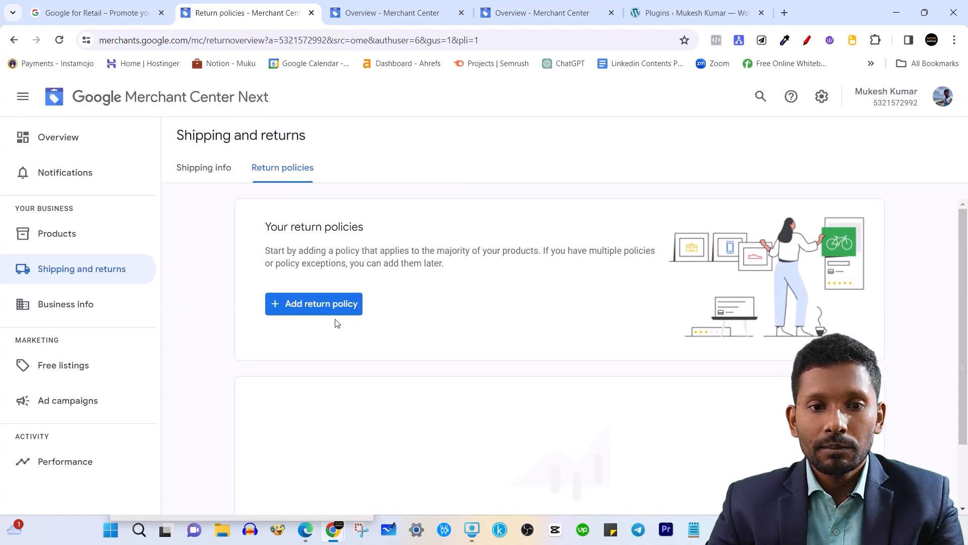
pyautogui.click(197, 177)
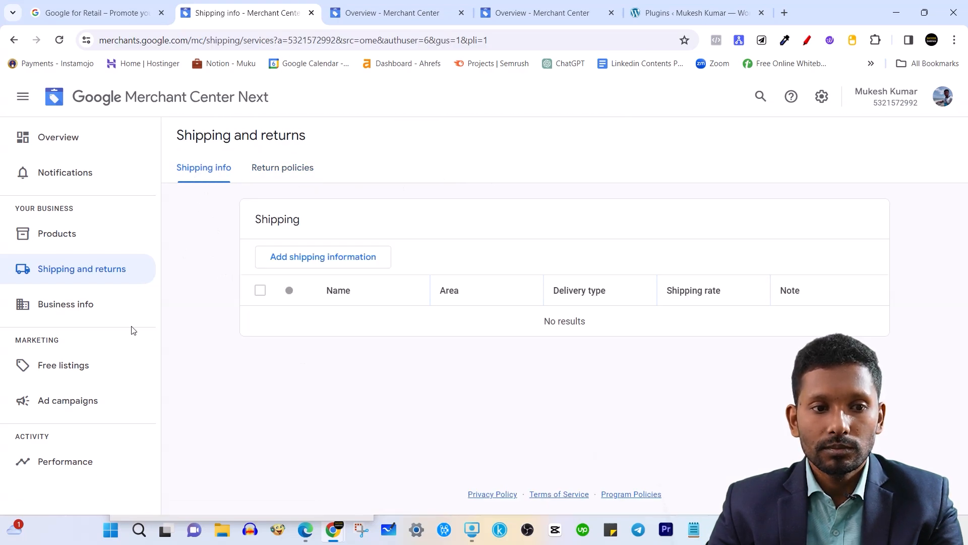
pyautogui.click(100, 309)
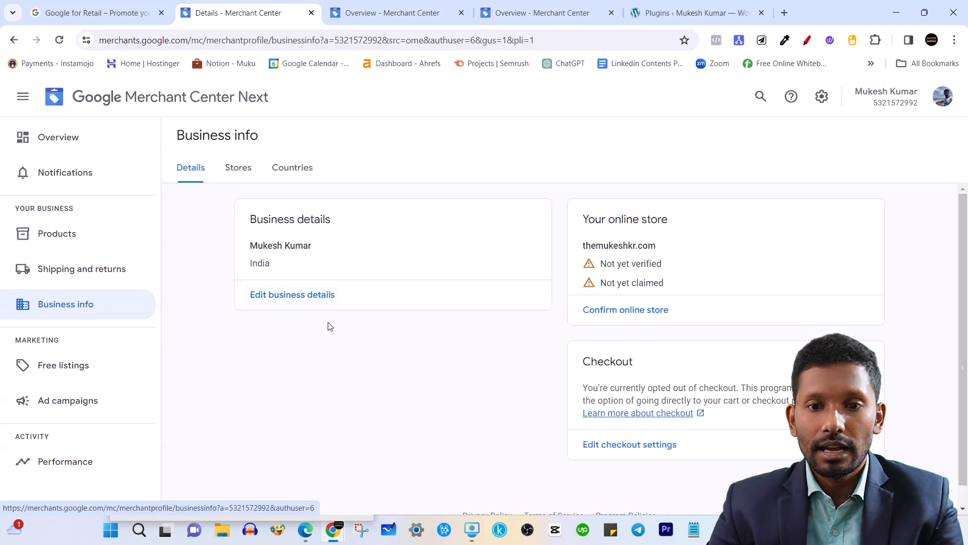
# Review the online store's website address and the opted-out-of-checkout note.
pyautogui.tripleClick(613, 242)
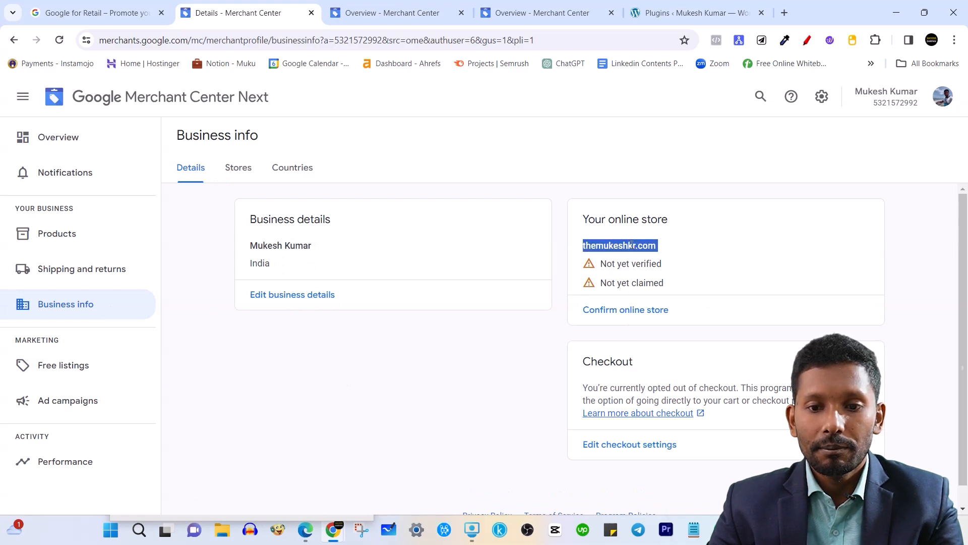
pyautogui.click(481, 364)
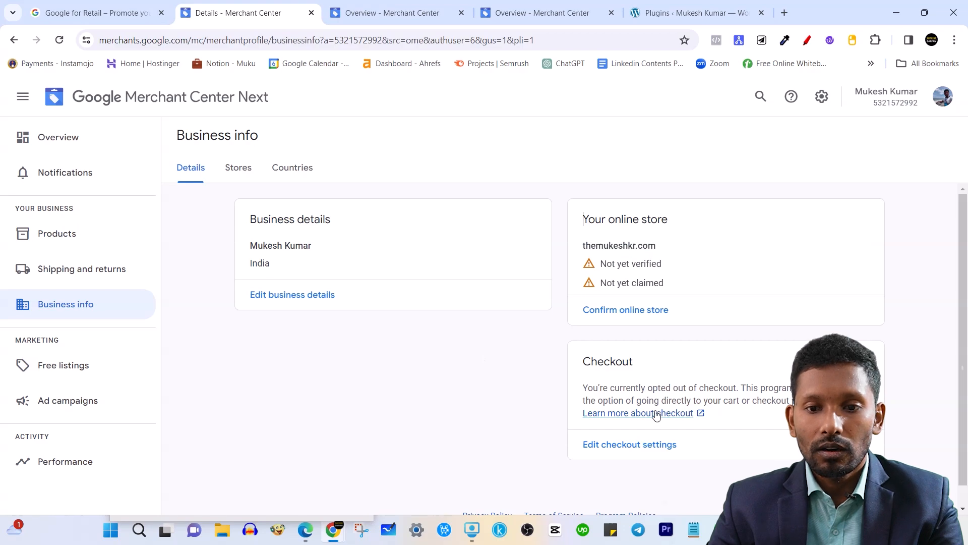
pyautogui.moveTo(594, 386); pyautogui.dragTo(726, 385)
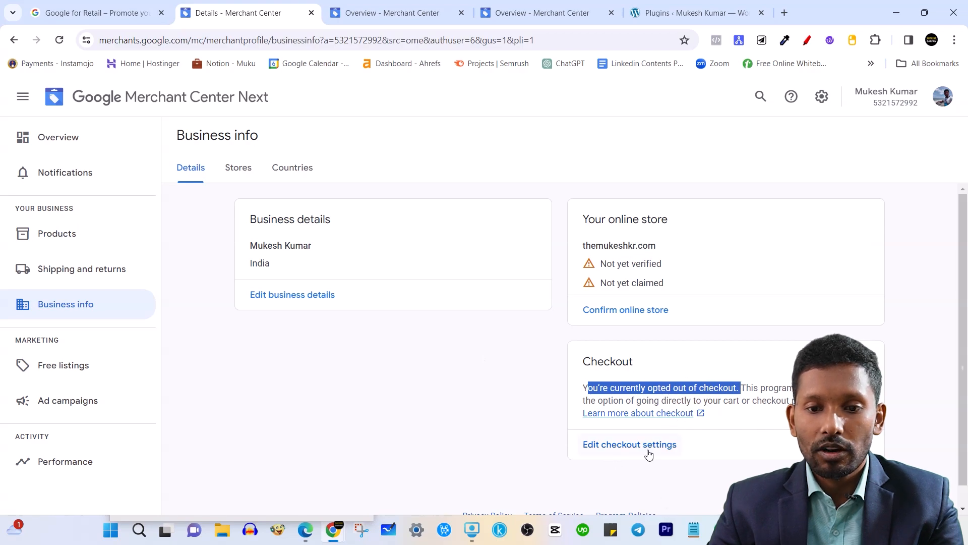
pyautogui.click(450, 376)
# Open Edit business details and go through the name, address, city, state and postal code fields.
pyautogui.click(320, 302)
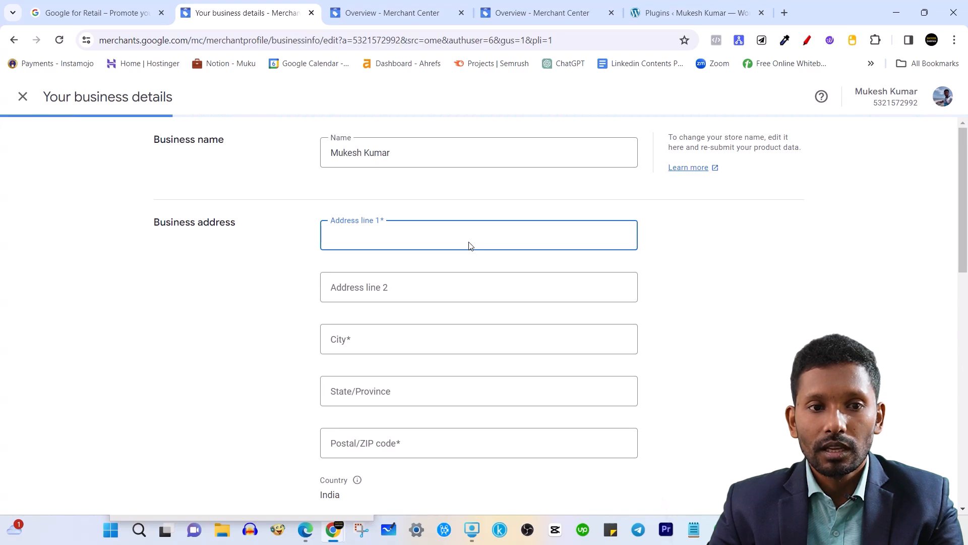
pyautogui.click(416, 156)
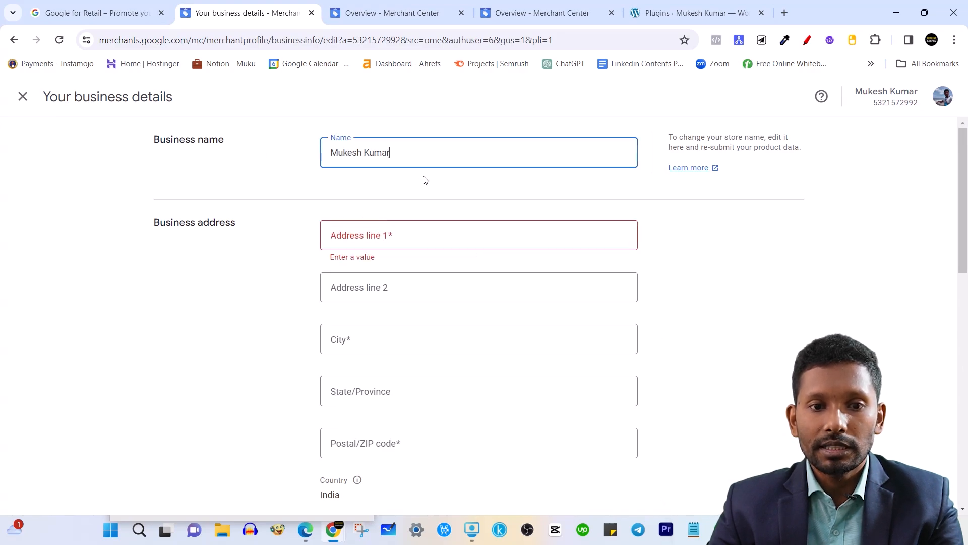
pyautogui.click(386, 243)
pyautogui.click(346, 298)
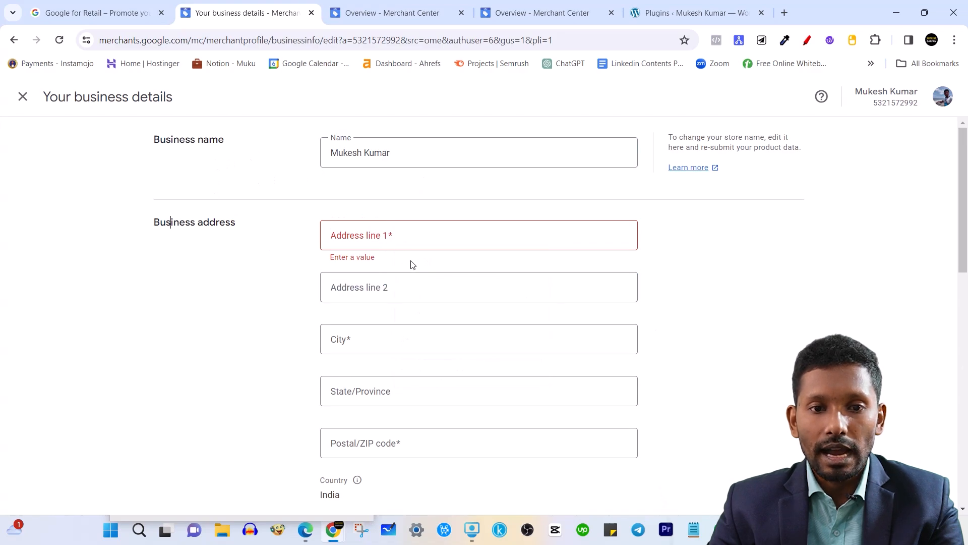
pyautogui.click(404, 240)
pyautogui.click(329, 346)
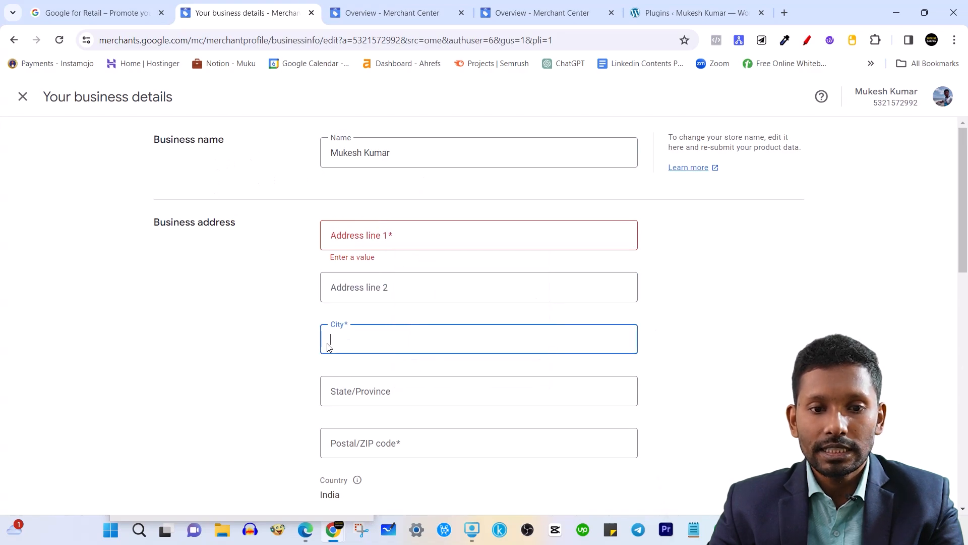
pyautogui.click(358, 398)
pyautogui.scroll(-4, 372, 400)
pyautogui.click(378, 258)
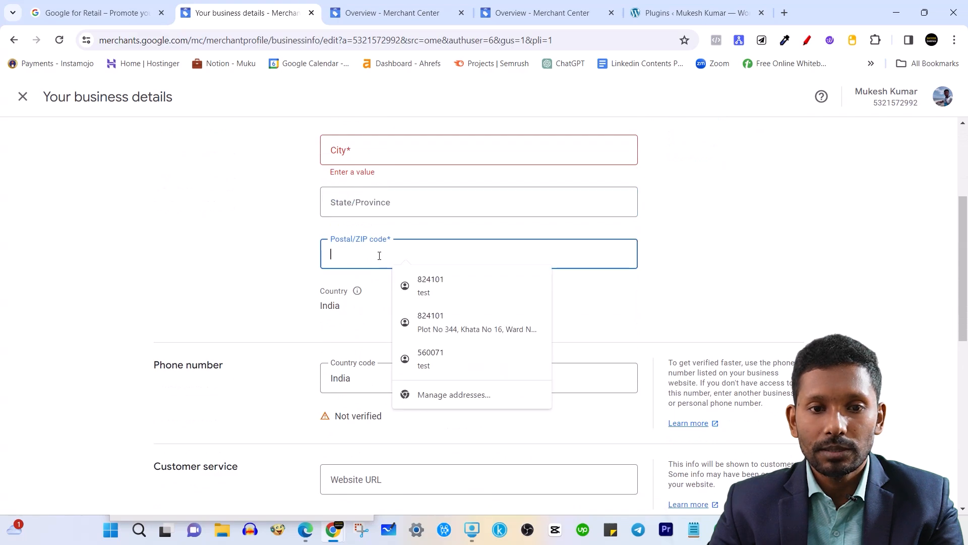
pyautogui.click(256, 290)
pyautogui.scroll(-1, 356, 316)
pyautogui.scroll(-2, 355, 316)
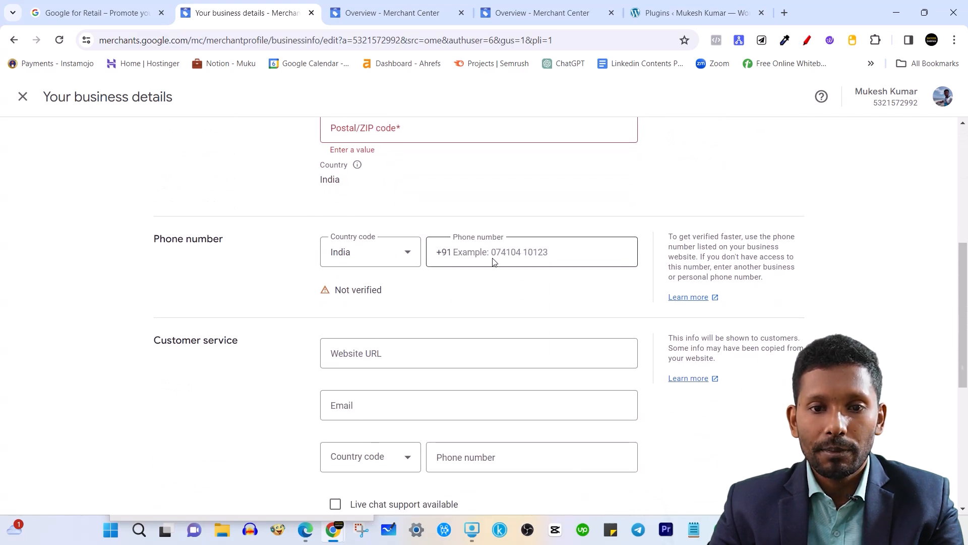
# Enter the business phone number in the details form.
pyautogui.click(518, 255)
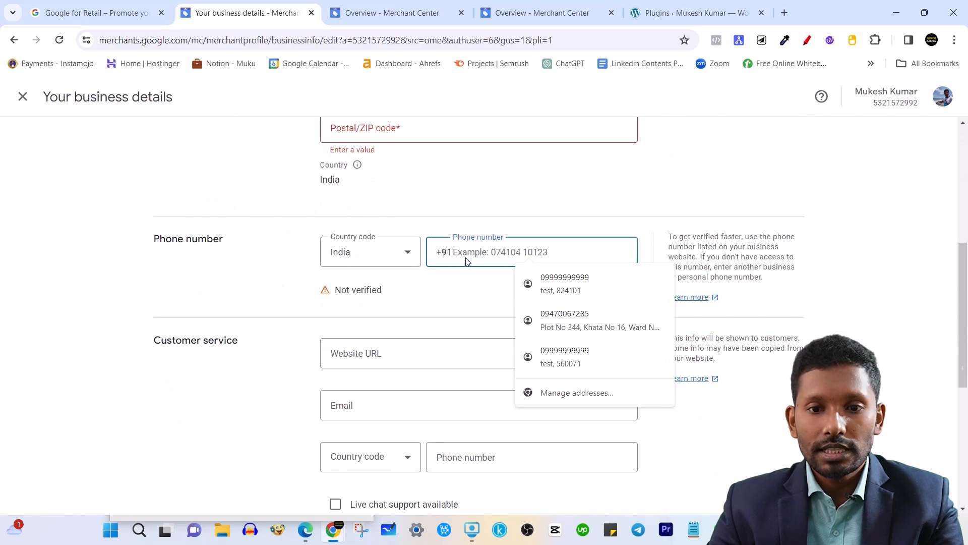
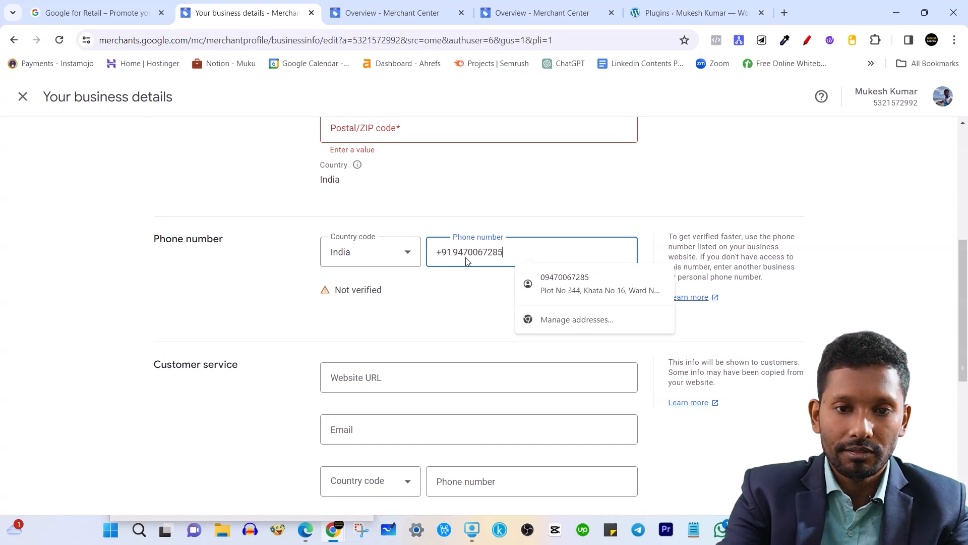
pyautogui.click(477, 217)
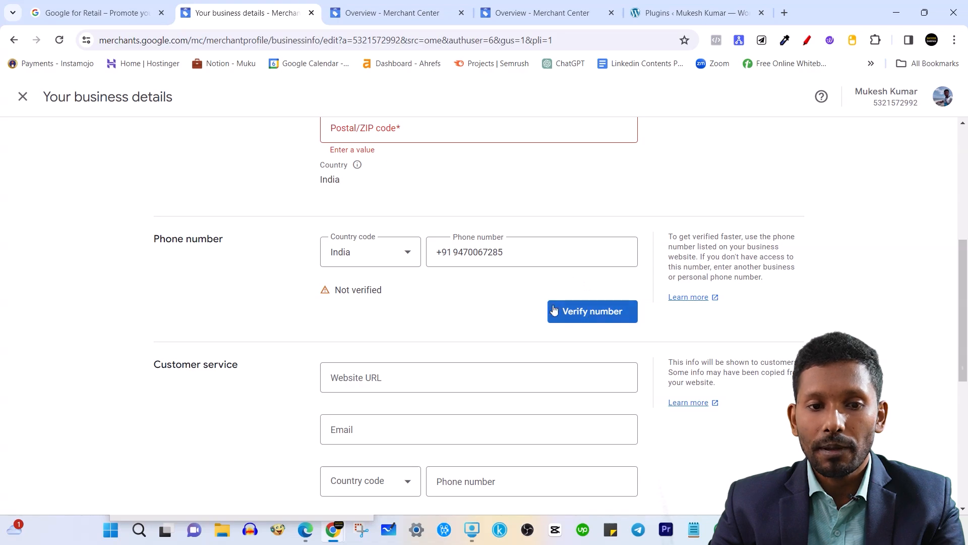
# Enter the store's website and contact email in the Customer service section.
pyautogui.scroll(-2, 558, 292)
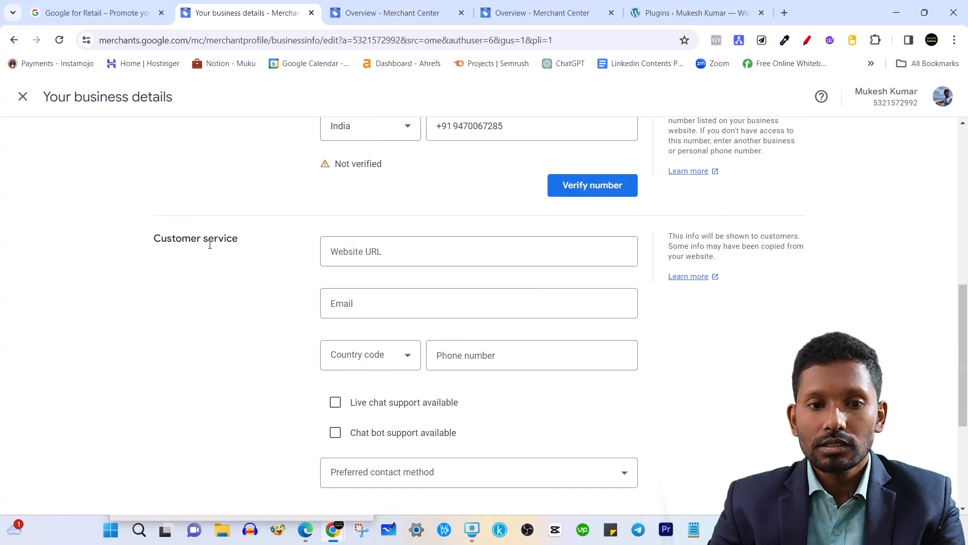
pyautogui.click(390, 253)
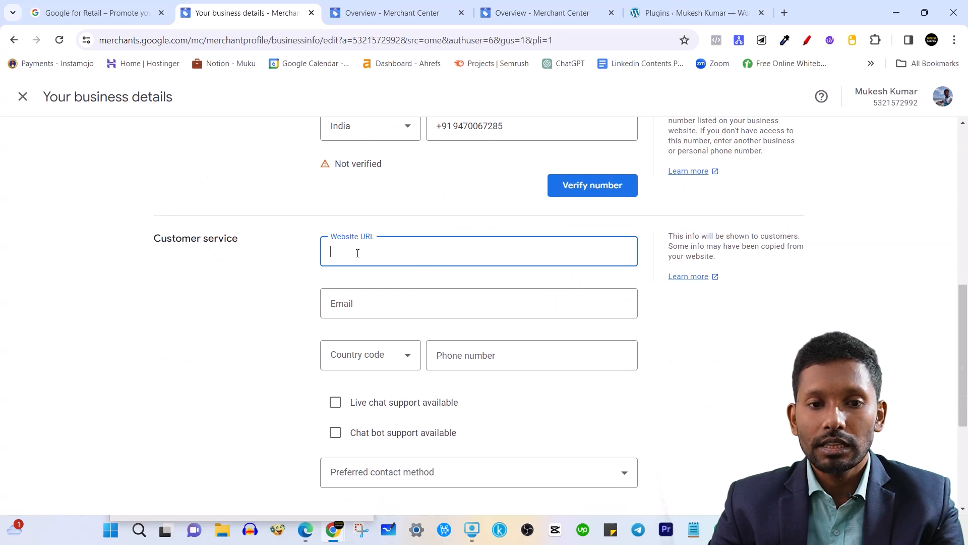
pyautogui.write('themukes')
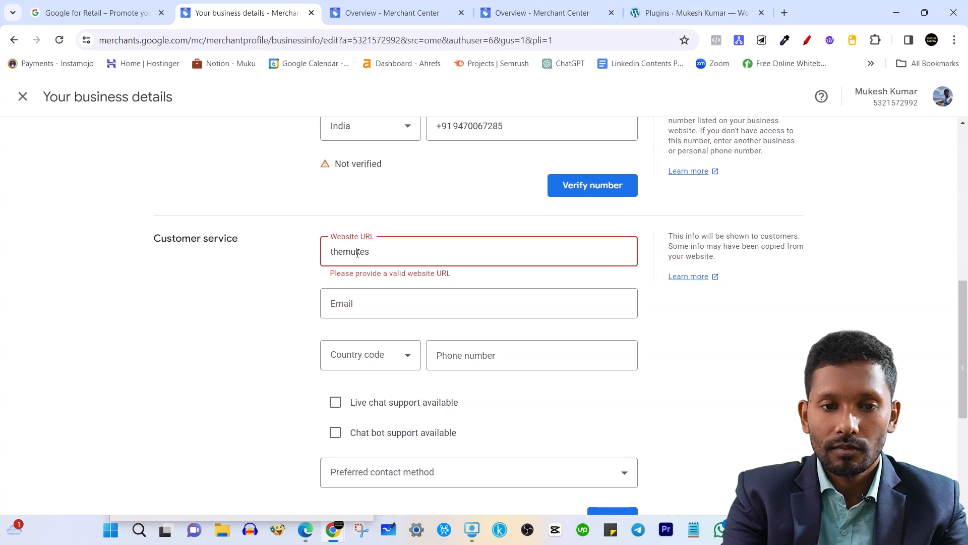
pyautogui.write('hkr.com')
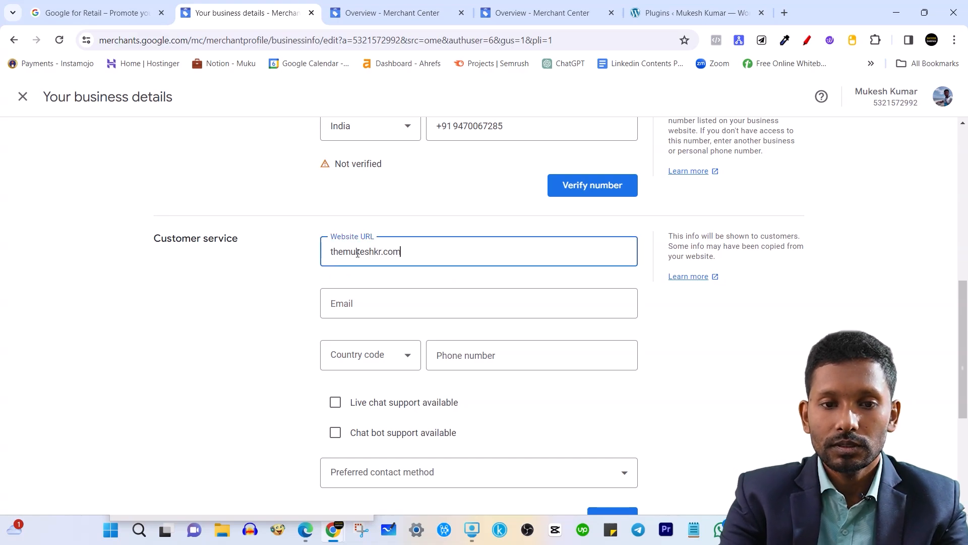
pyautogui.scroll(1, 394, 353)
pyautogui.click(395, 369)
pyautogui.scroll(-1, 395, 369)
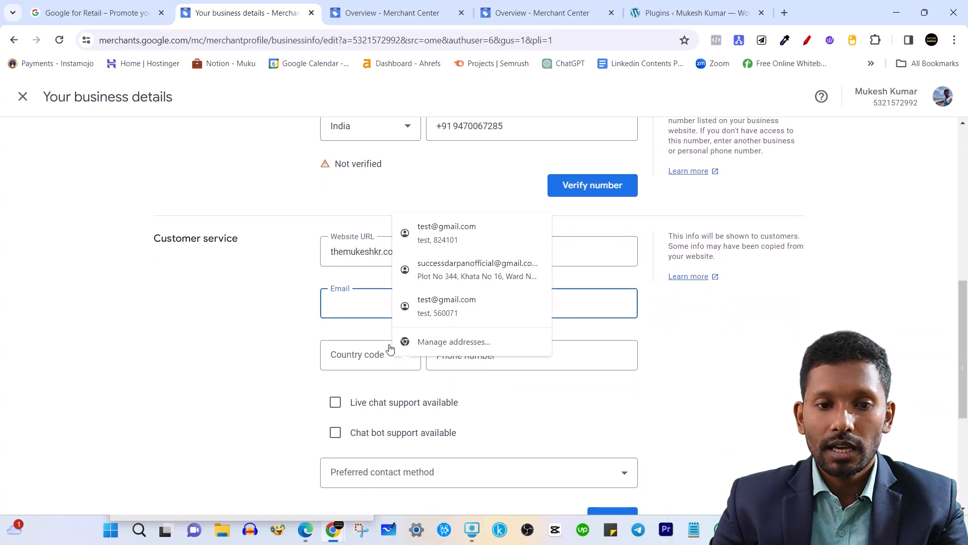
pyautogui.click(266, 329)
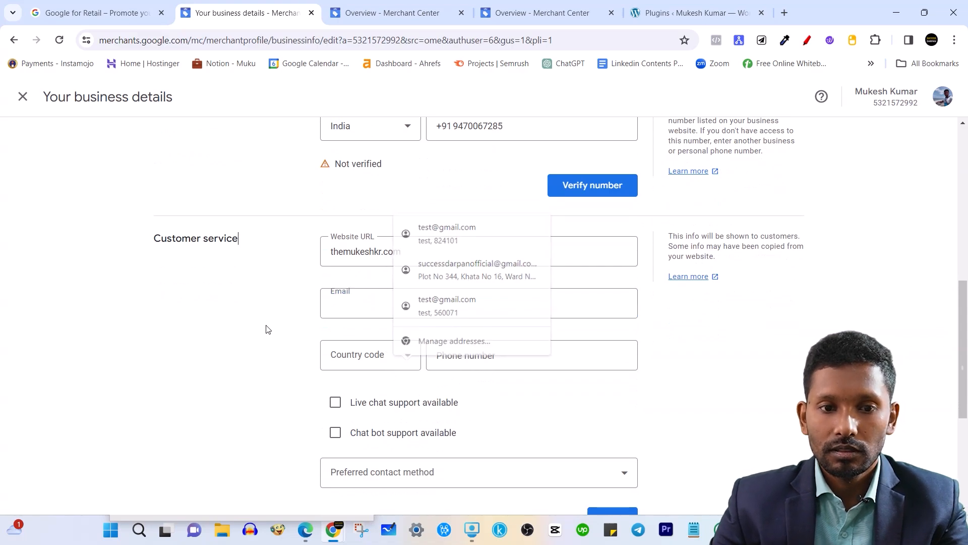
pyautogui.click(346, 313)
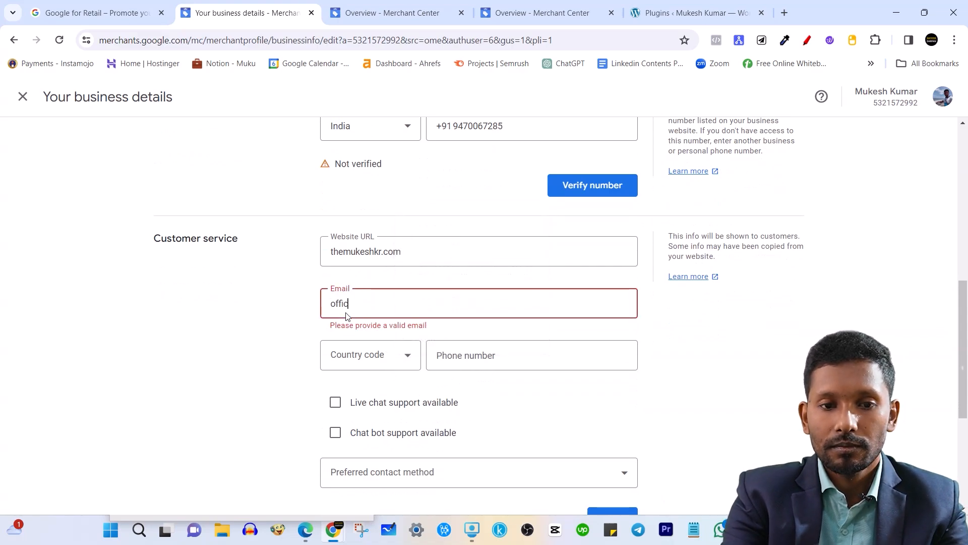
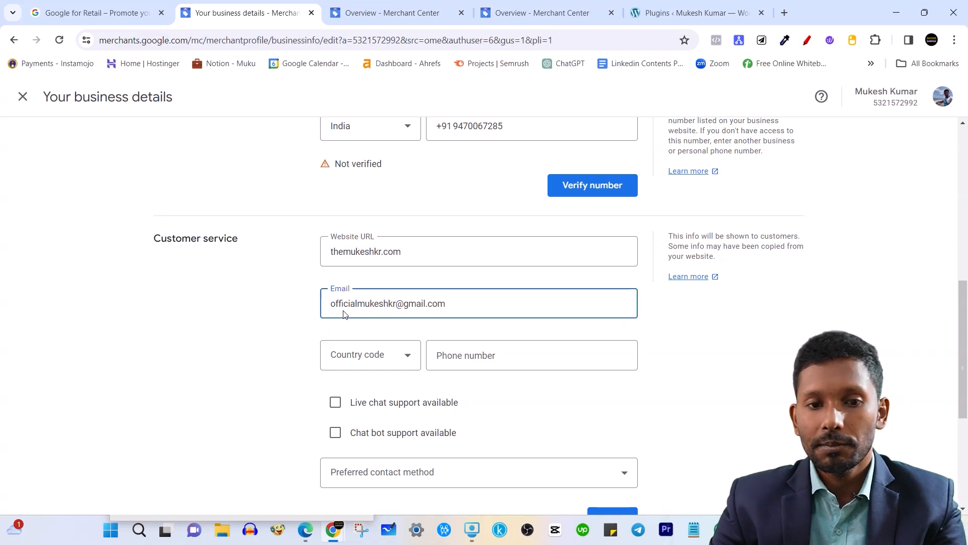
pyautogui.click(264, 308)
pyautogui.click(455, 305)
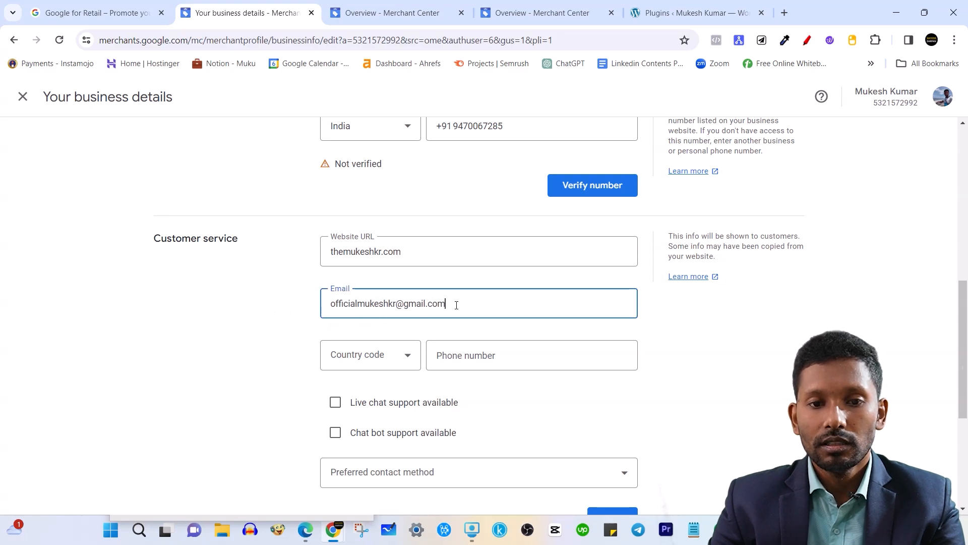
pyautogui.click(229, 307)
pyautogui.scroll(-1, 431, 308)
pyautogui.scroll(-2, 432, 308)
# Set the India (+91) country code and enter the customer service phone number.
pyautogui.click(400, 230)
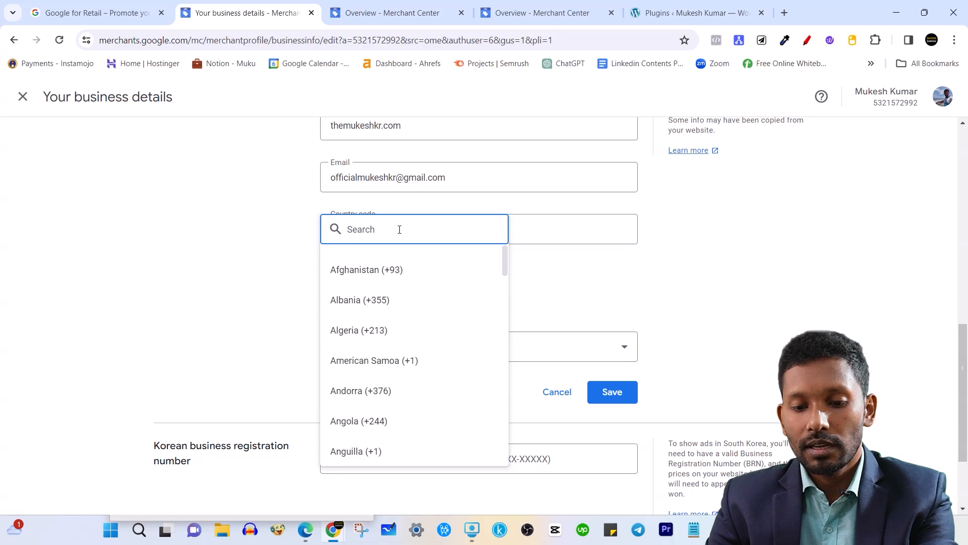
pyautogui.write('+91')
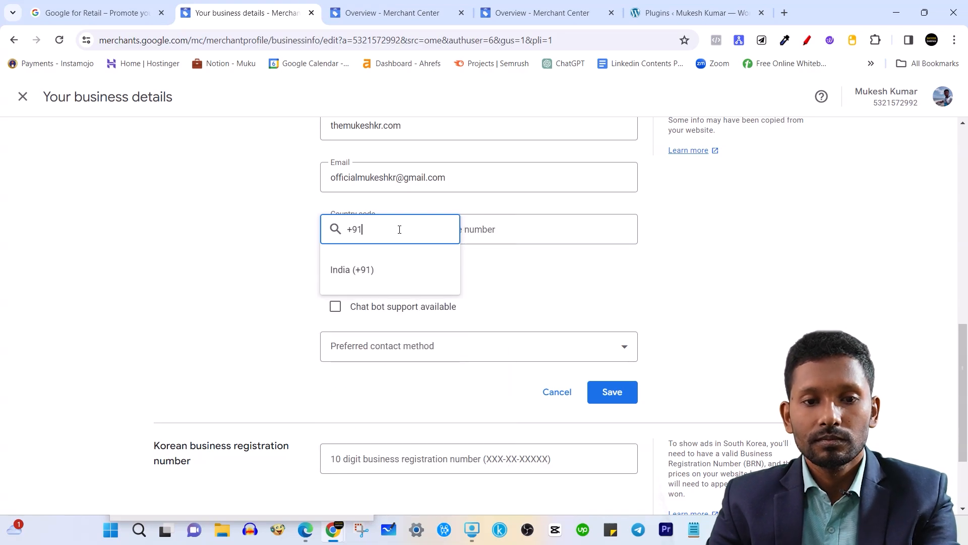
pyautogui.click(374, 267)
pyautogui.click(500, 231)
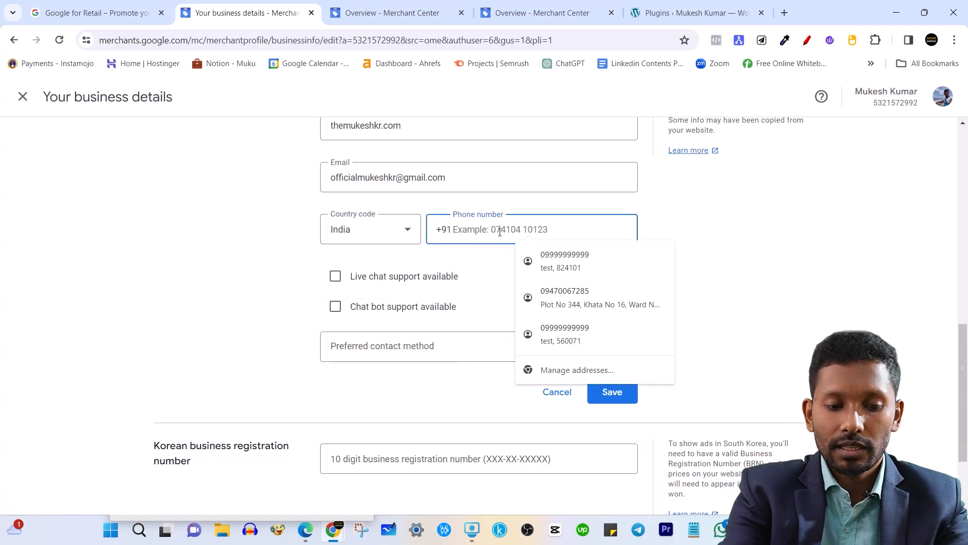
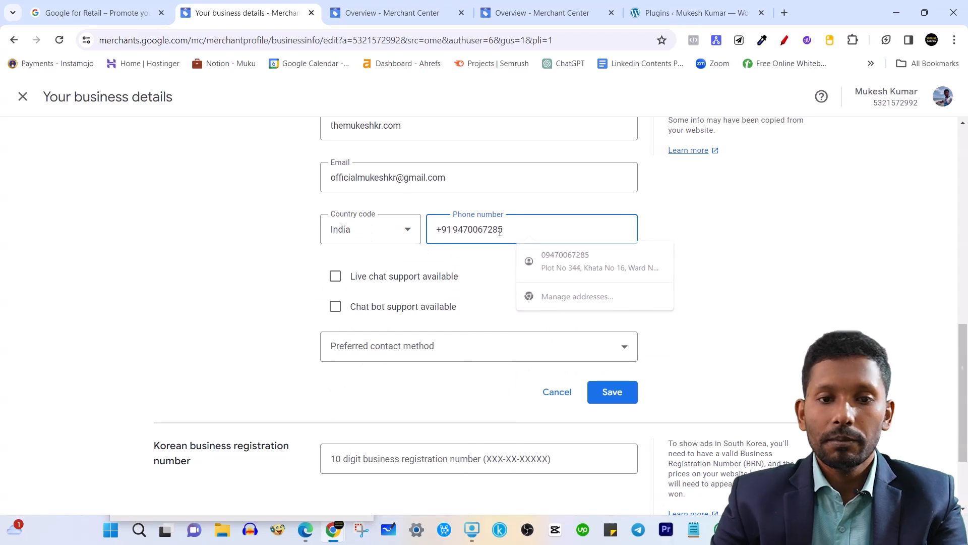
pyautogui.click(166, 297)
# Review the filled customer service email and phone values.
pyautogui.scroll(3, 312, 288)
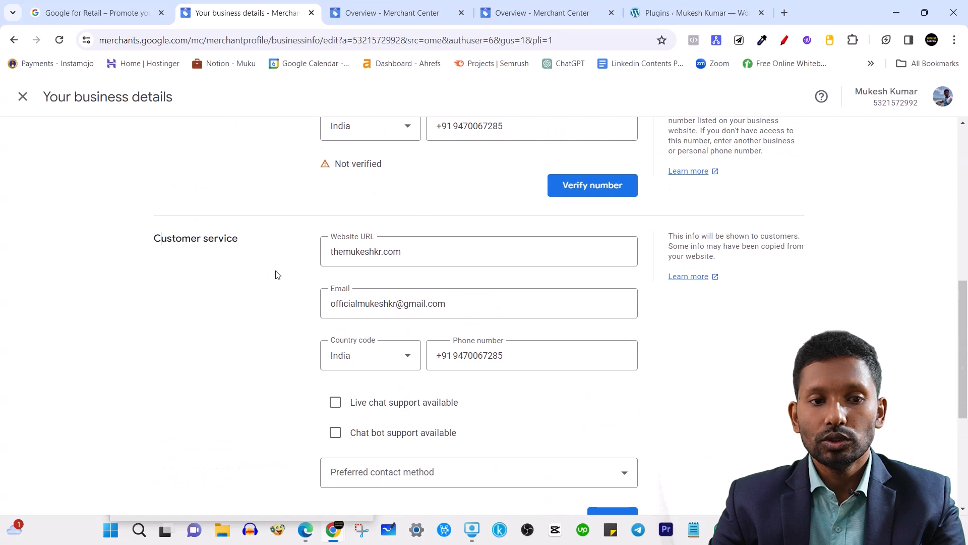
pyautogui.tripleClick(161, 244)
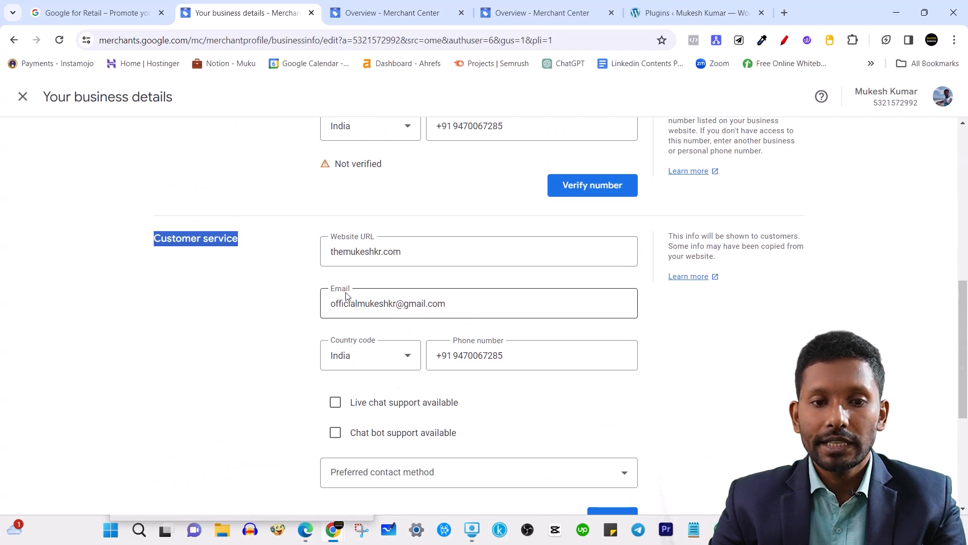
pyautogui.tripleClick(395, 304)
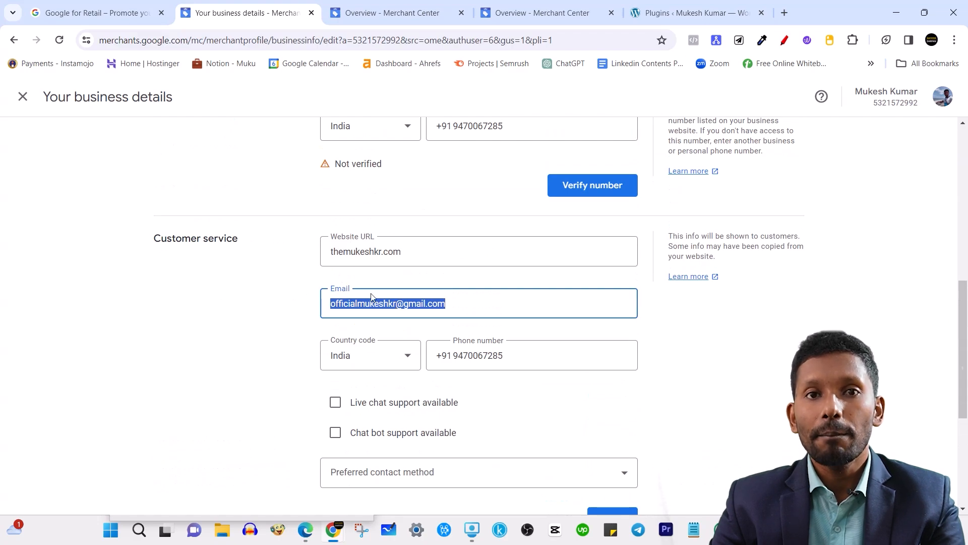
pyautogui.doubleClick(478, 357)
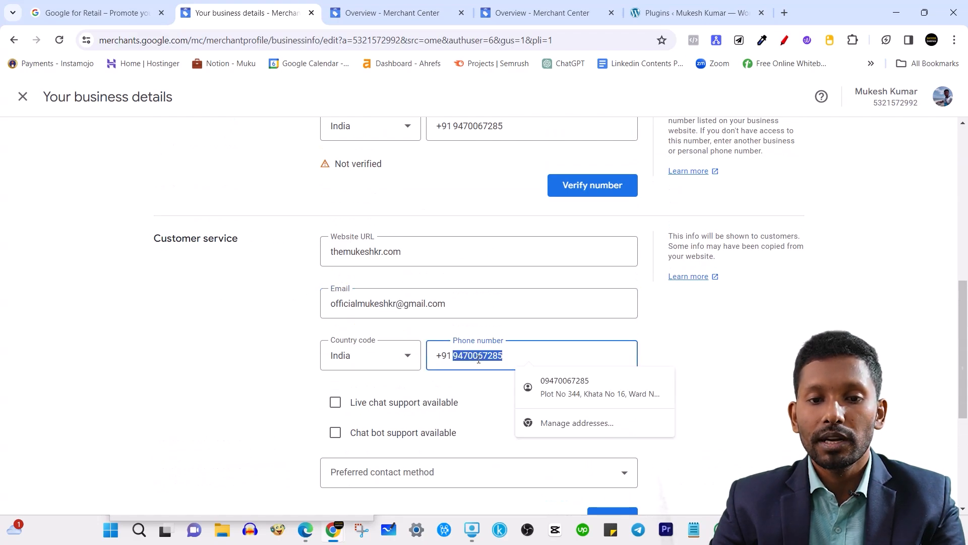
pyautogui.click(695, 331)
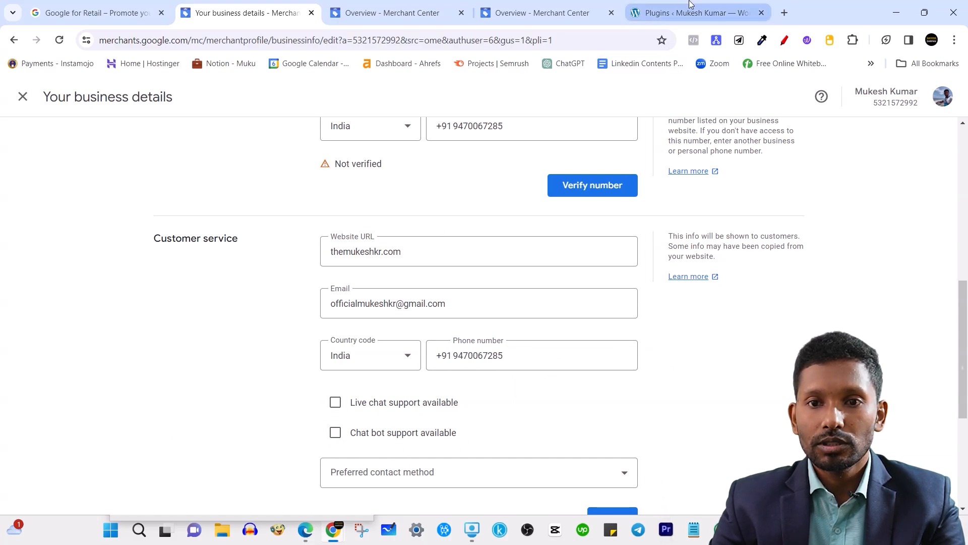
# Open the business website in a new tab from the 'the' address suggestion.
pyautogui.click(701, 13)
pyautogui.click(785, 13)
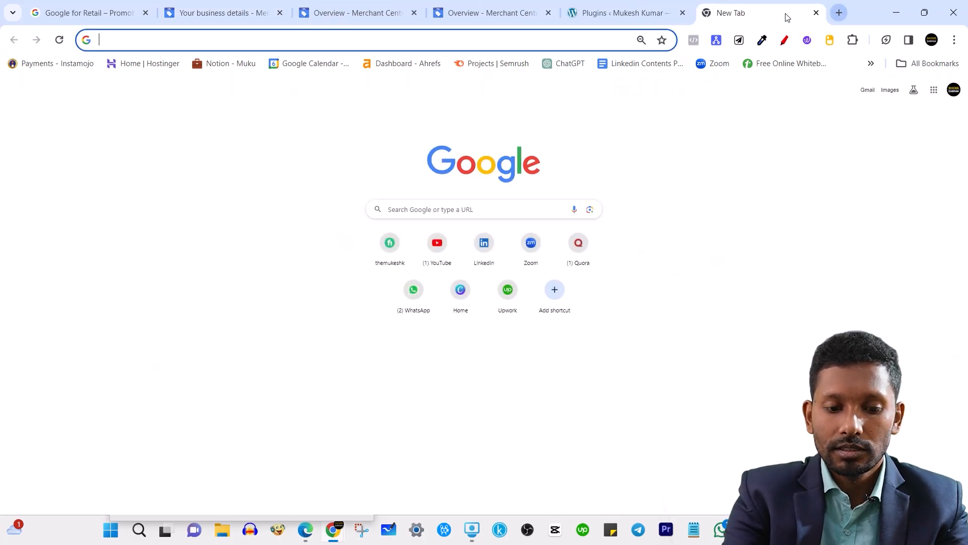
pyautogui.write('the')
pyautogui.press('Return')
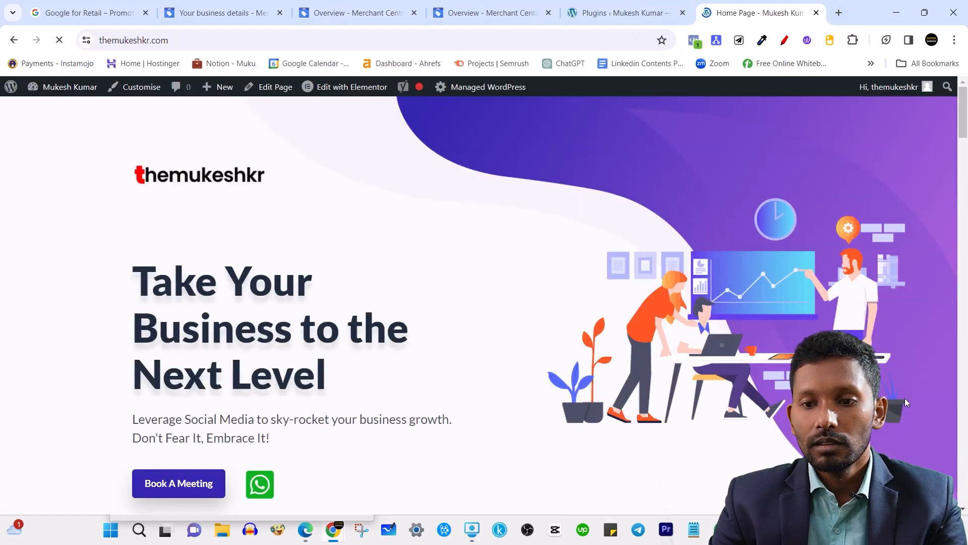
pyautogui.scroll(-2, 905, 402)
# Try the site's WhatsApp contact link, close its popup, and return to Merchant Center.
pyautogui.click(260, 359)
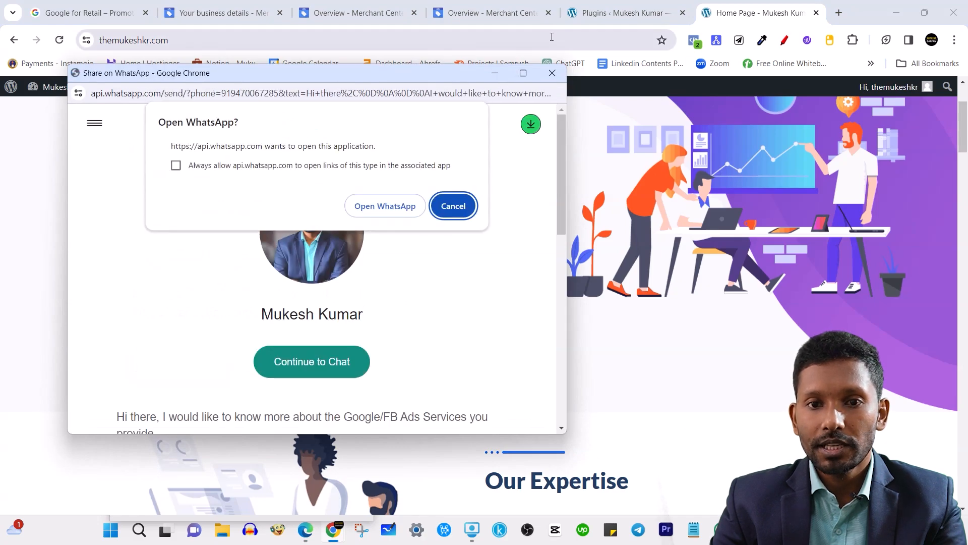
pyautogui.click(553, 73)
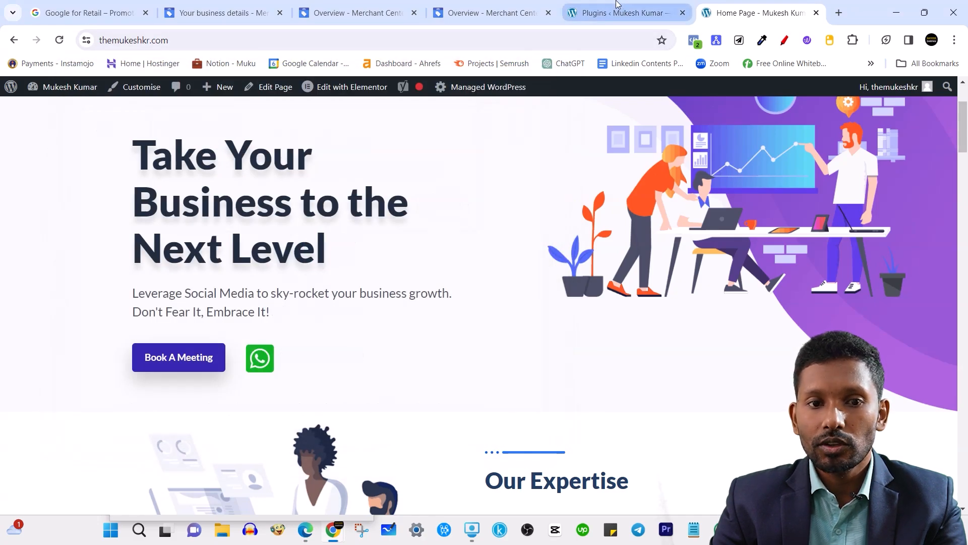
pyautogui.click(639, 17)
pyautogui.click(403, 5)
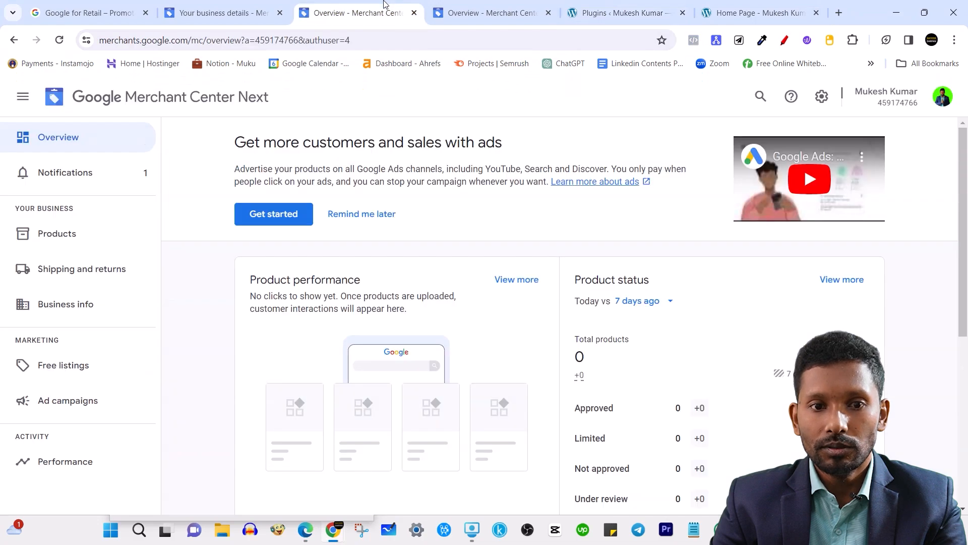
# Review the Preferred contact method dropdown on the business details form, leaving it unchosen.
pyautogui.click(222, 13)
pyautogui.scroll(-3, 361, 222)
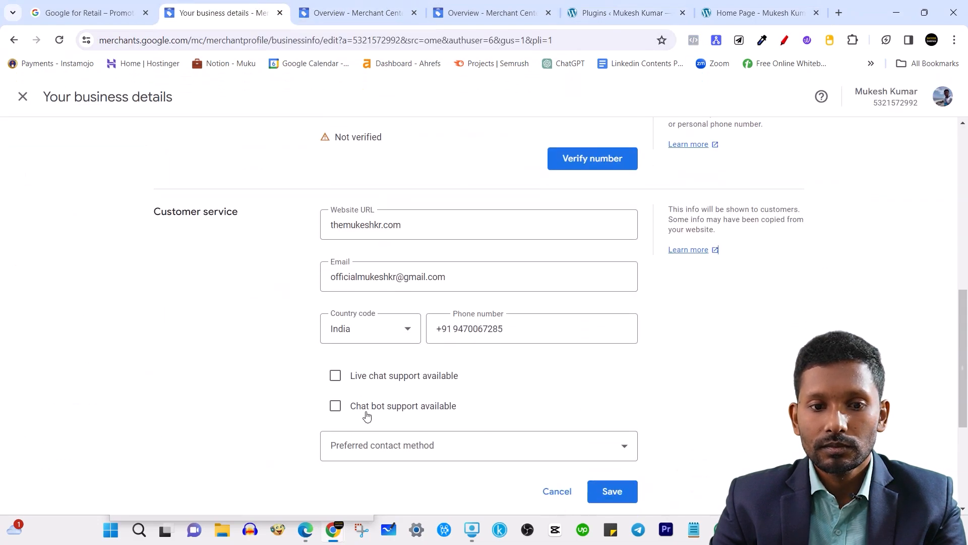
pyautogui.click(405, 350)
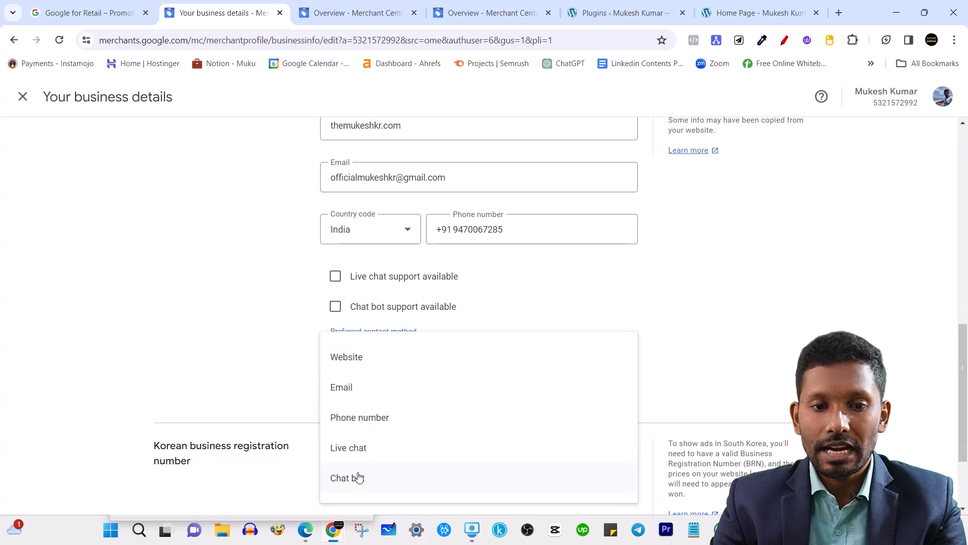
pyautogui.click(257, 359)
pyautogui.scroll(-2, 402, 357)
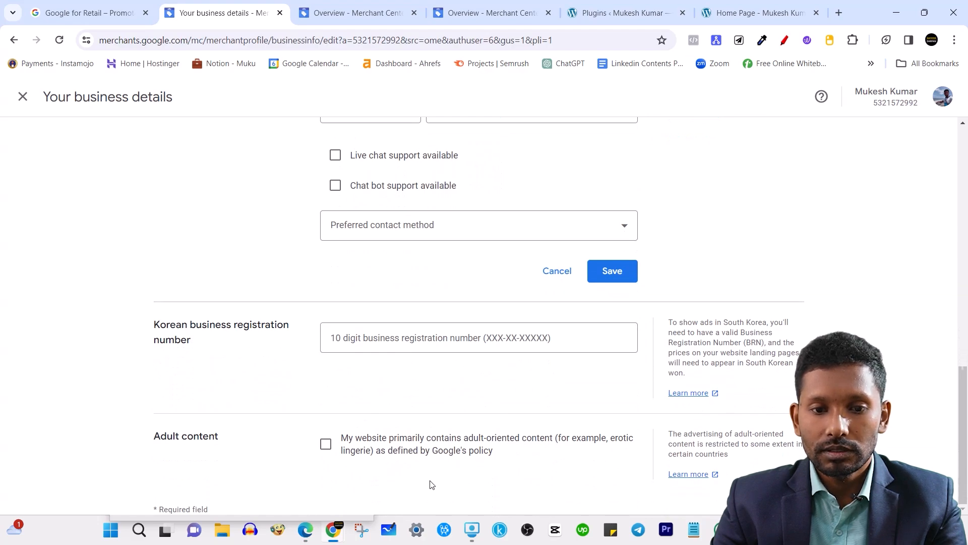
pyautogui.scroll(15, 409, 376)
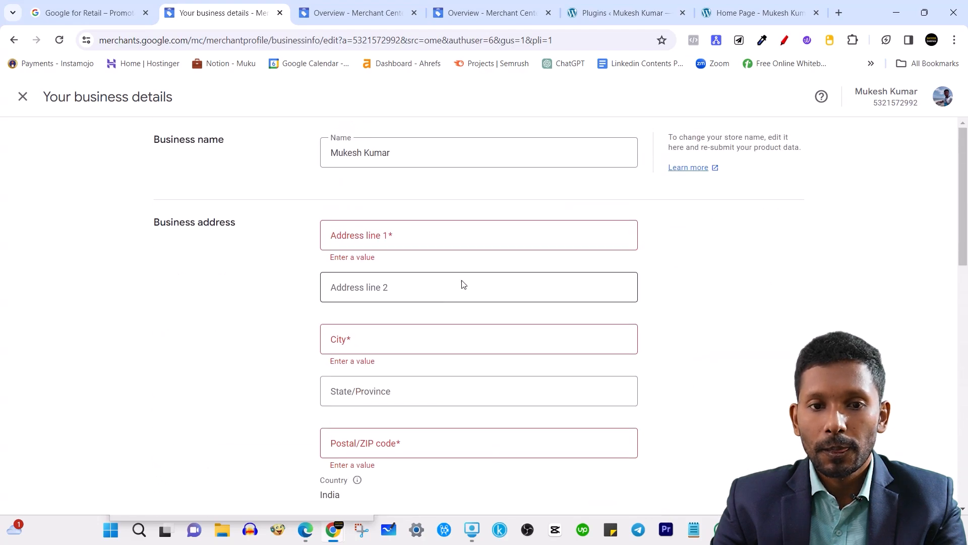
# Close the business details editor and open the Confirm online store page.
pyautogui.click(23, 97)
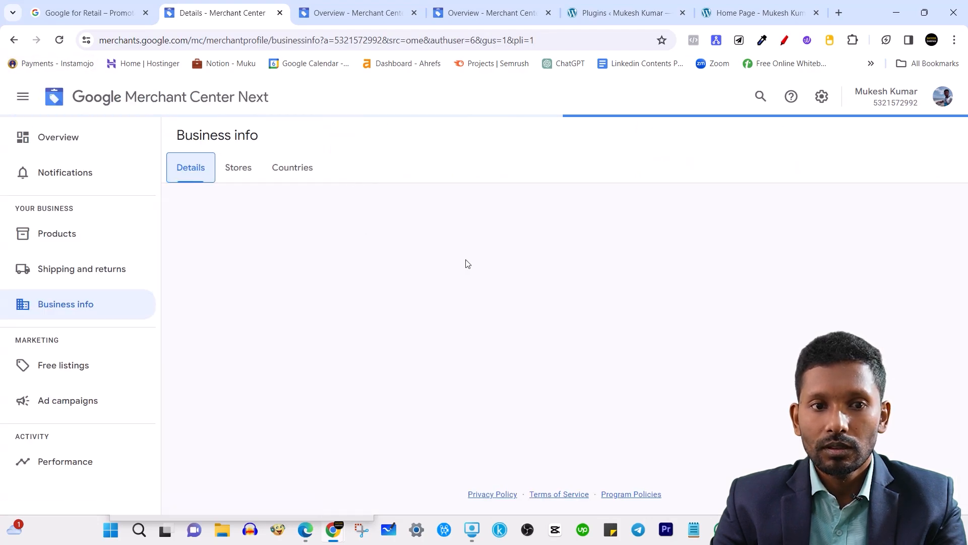
pyautogui.click(637, 314)
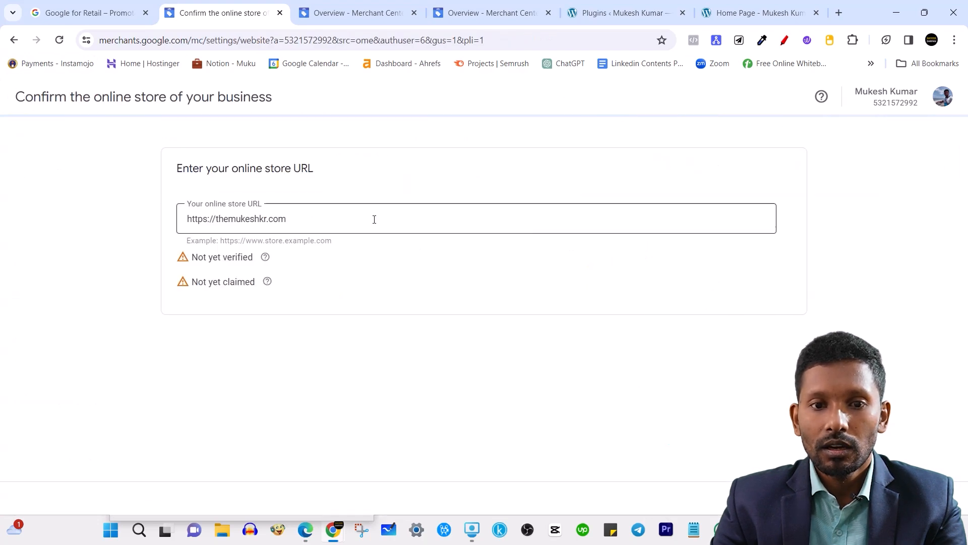
pyautogui.click(375, 218)
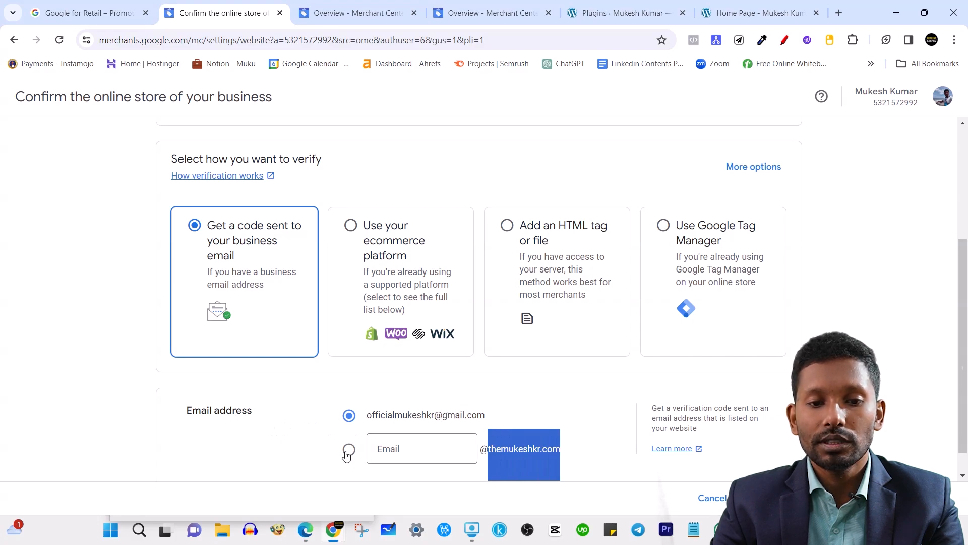
pyautogui.scroll(1, 271, 275)
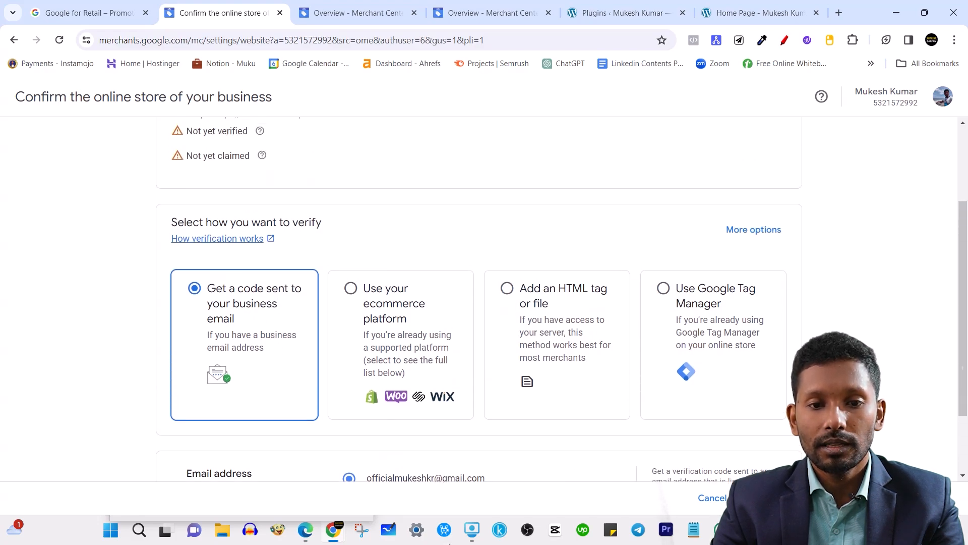
# Choose emailed-code verification and enter 'hello' as a custom address on the store's domain.
pyautogui.click(402, 308)
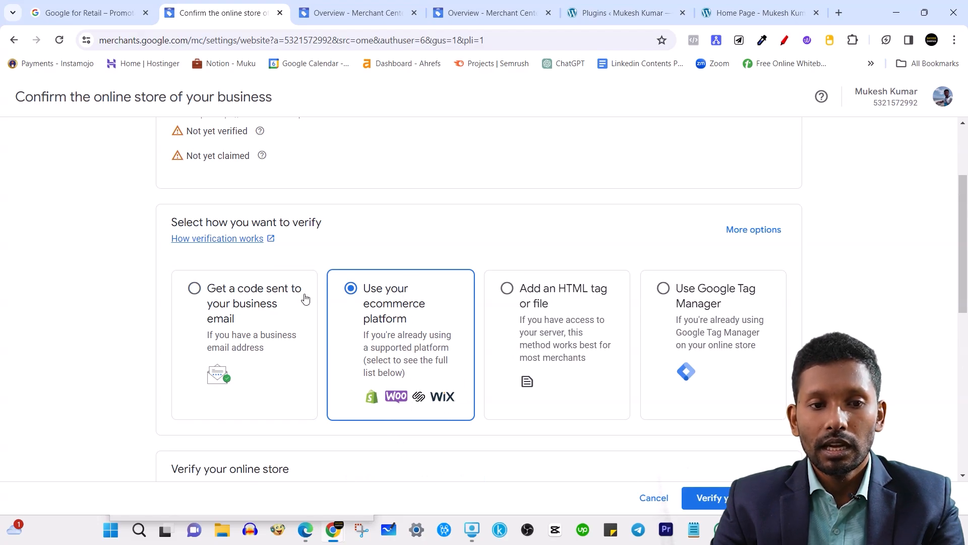
pyautogui.click(235, 298)
pyautogui.scroll(-2, 442, 433)
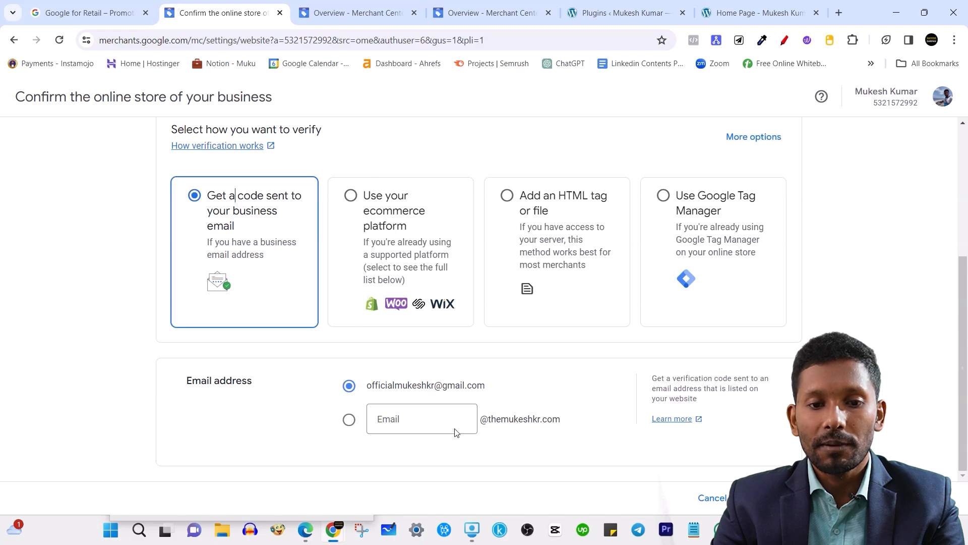
pyautogui.click(416, 429)
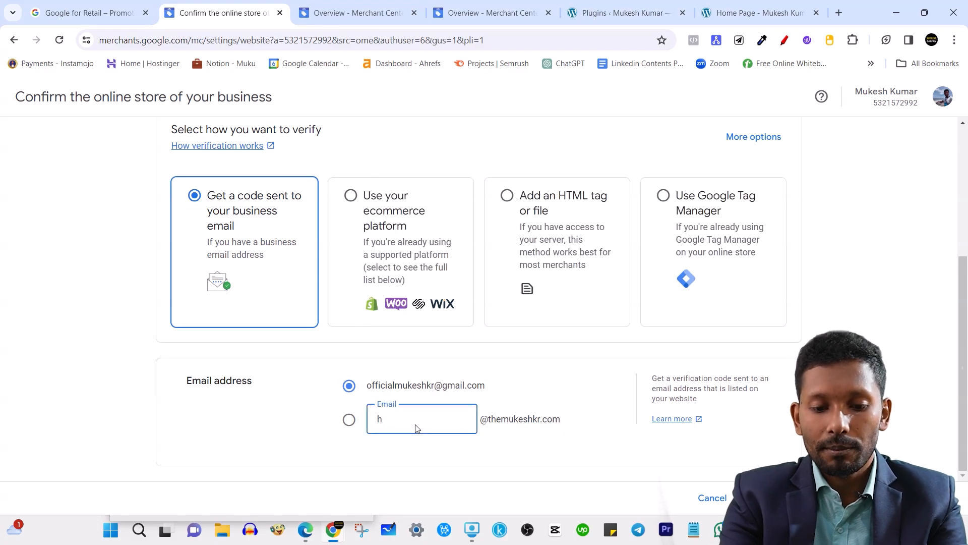
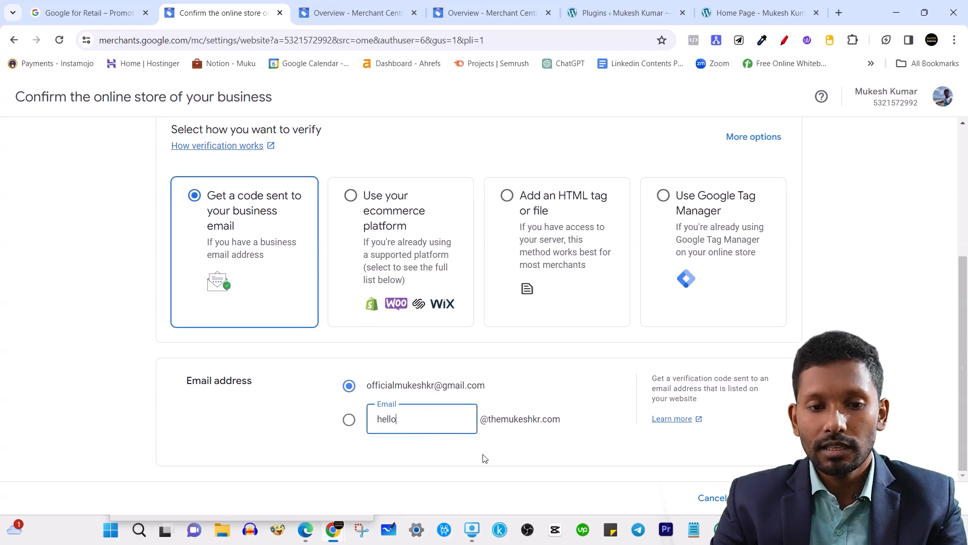
pyautogui.click(349, 419)
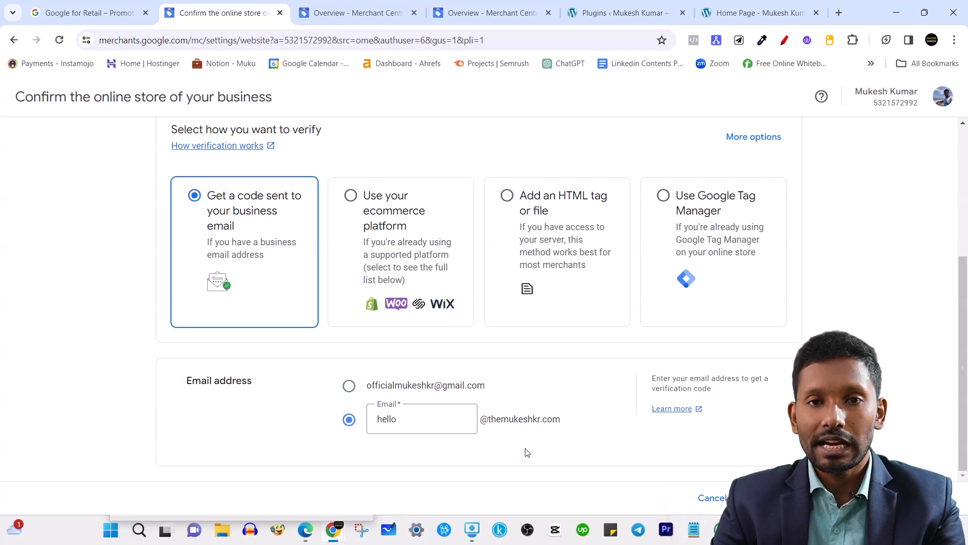
pyautogui.scroll(4, 496, 416)
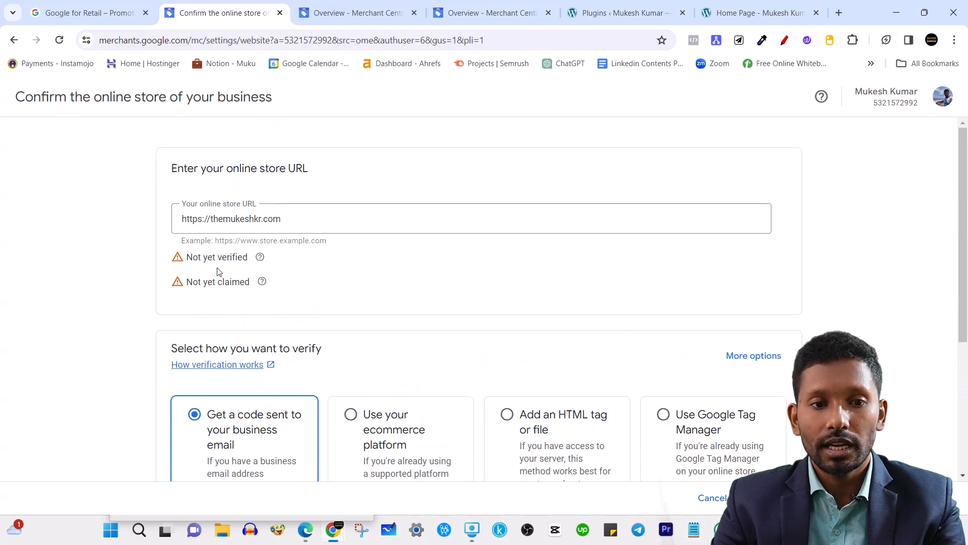
pyautogui.moveTo(216, 260); pyautogui.dragTo(244, 288)
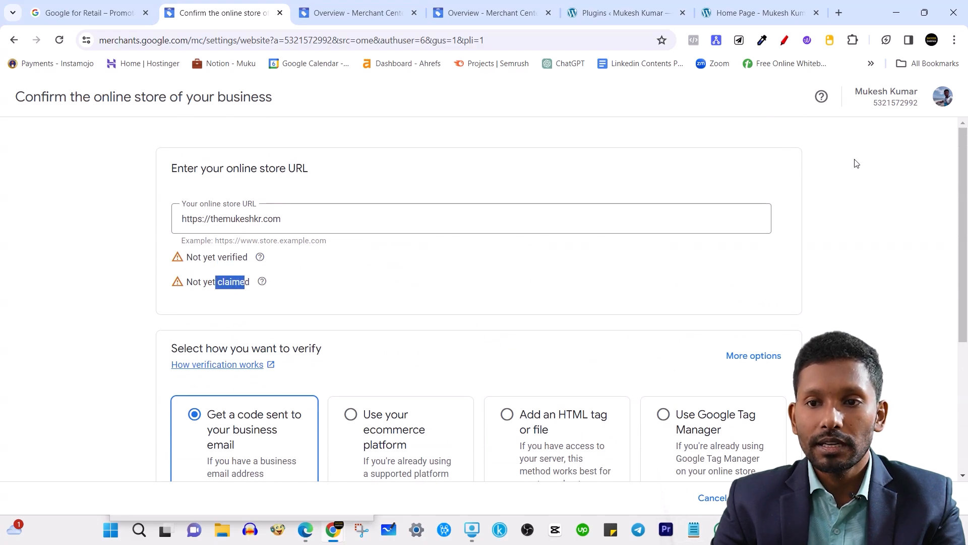
pyautogui.click(874, 175)
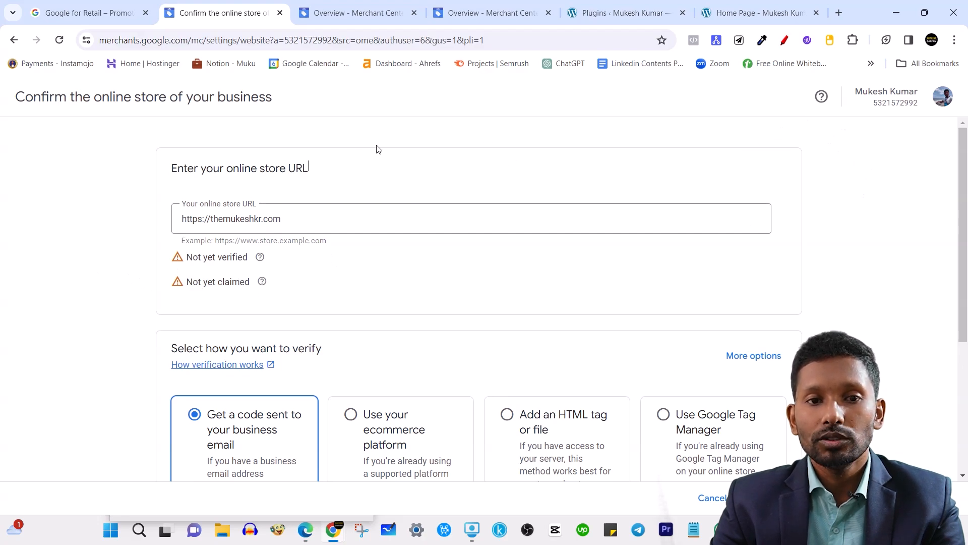
pyautogui.click(338, 248)
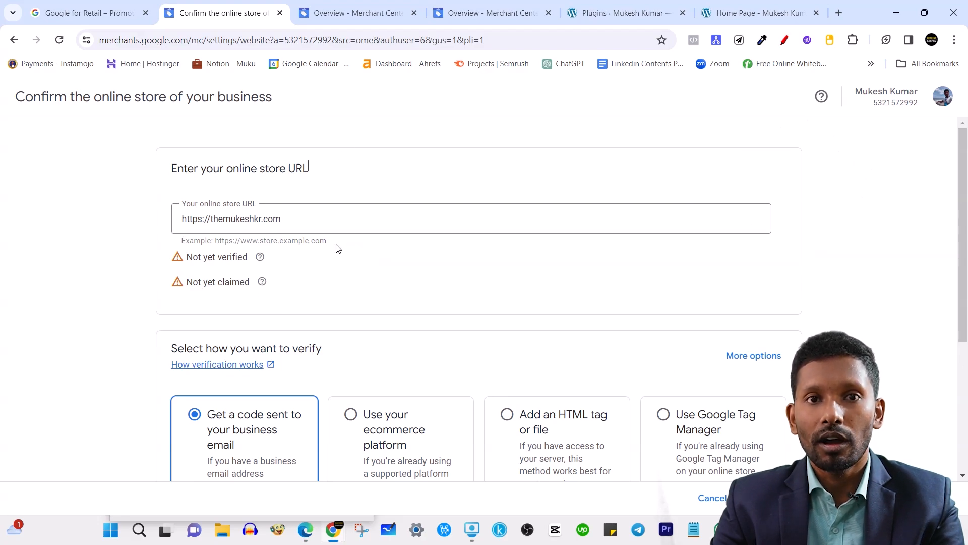
pyautogui.tripleClick(240, 281)
pyautogui.click(848, 243)
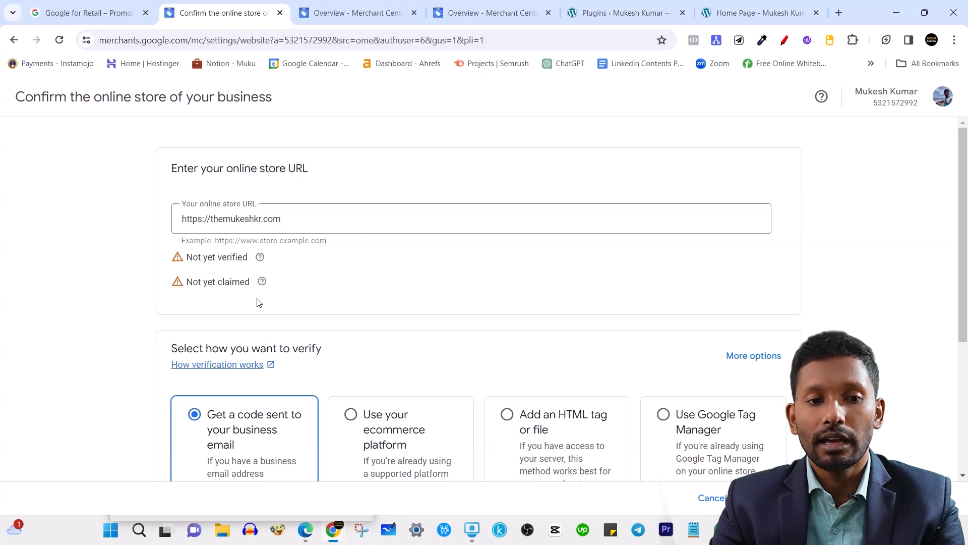
pyautogui.tripleClick(238, 285)
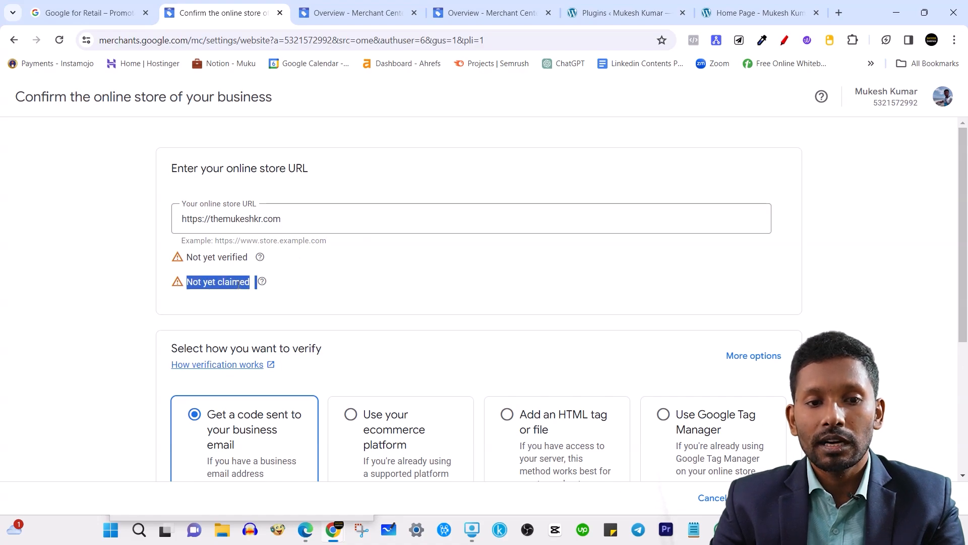
pyautogui.click(838, 255)
pyautogui.scroll(-4, 328, 335)
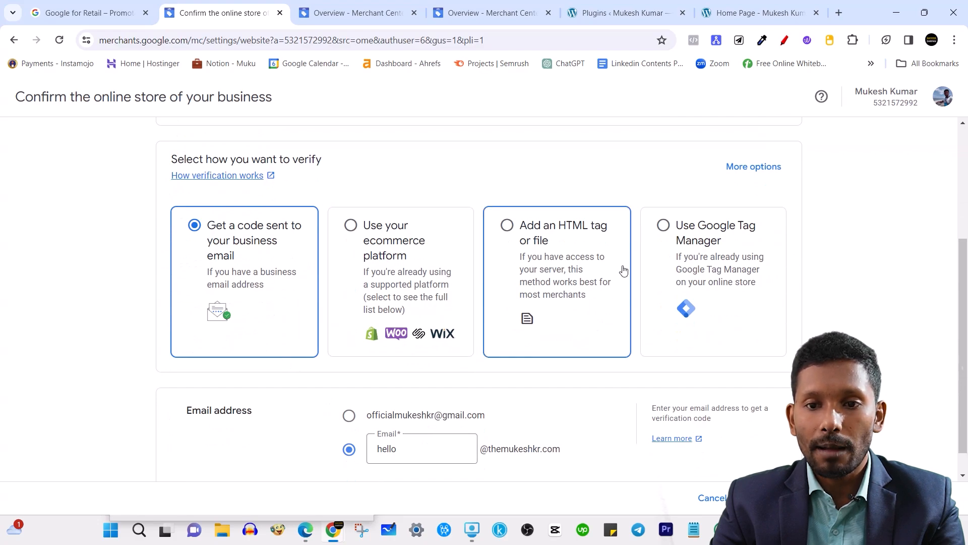
# Try Google Tag Manager and HTML tag verification, and copy the generated meta tag.
pyautogui.click(698, 256)
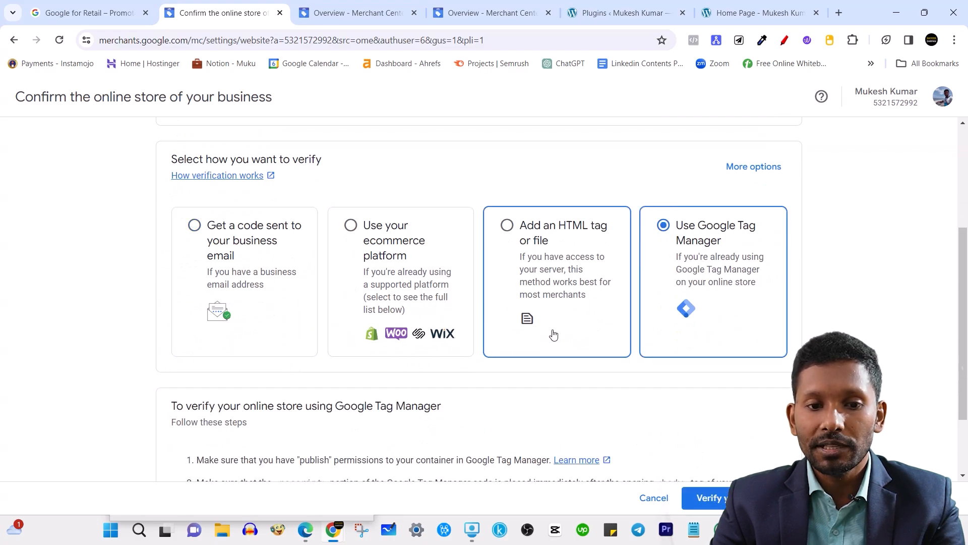
pyautogui.scroll(-2, 554, 334)
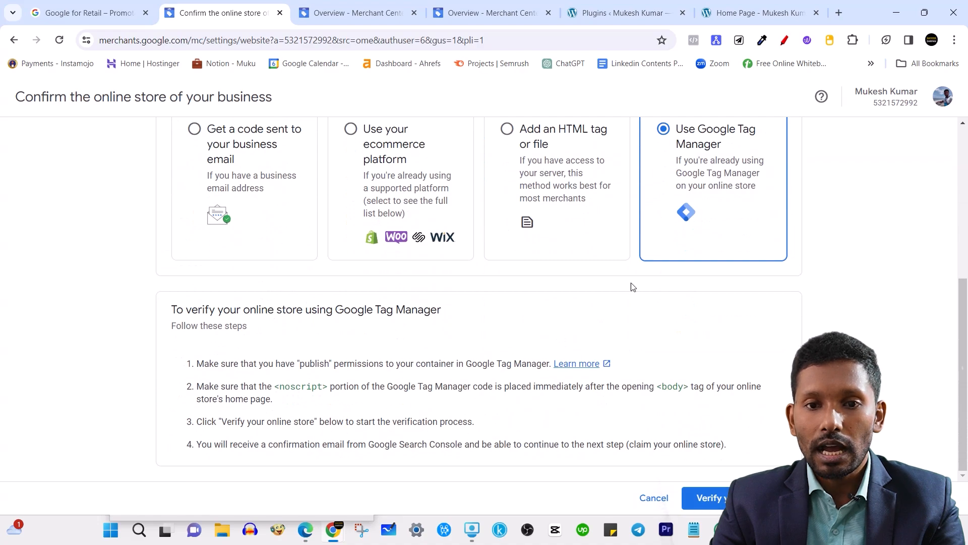
pyautogui.scroll(3, 631, 283)
pyautogui.click(567, 275)
pyautogui.scroll(-4, 540, 328)
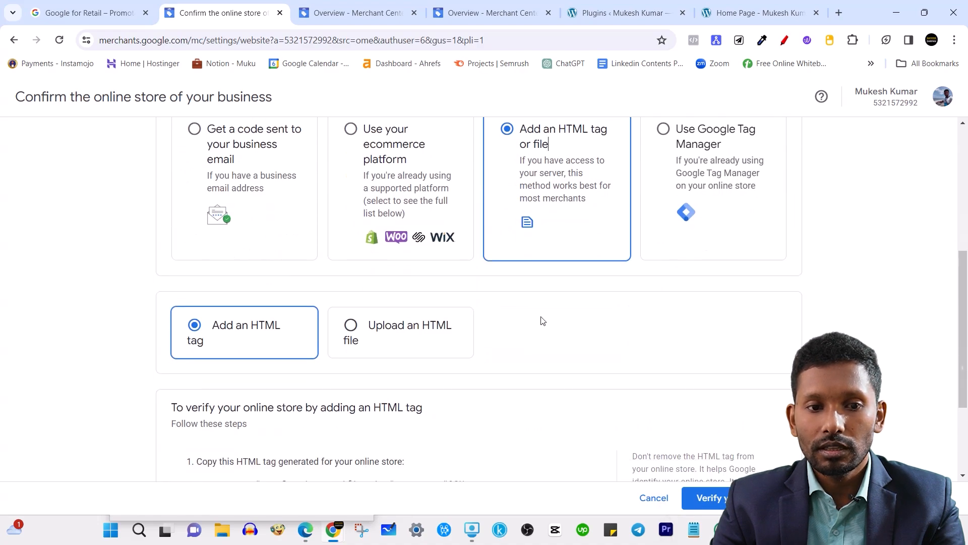
pyautogui.scroll(-1, 314, 388)
pyautogui.scroll(-1, 314, 388)
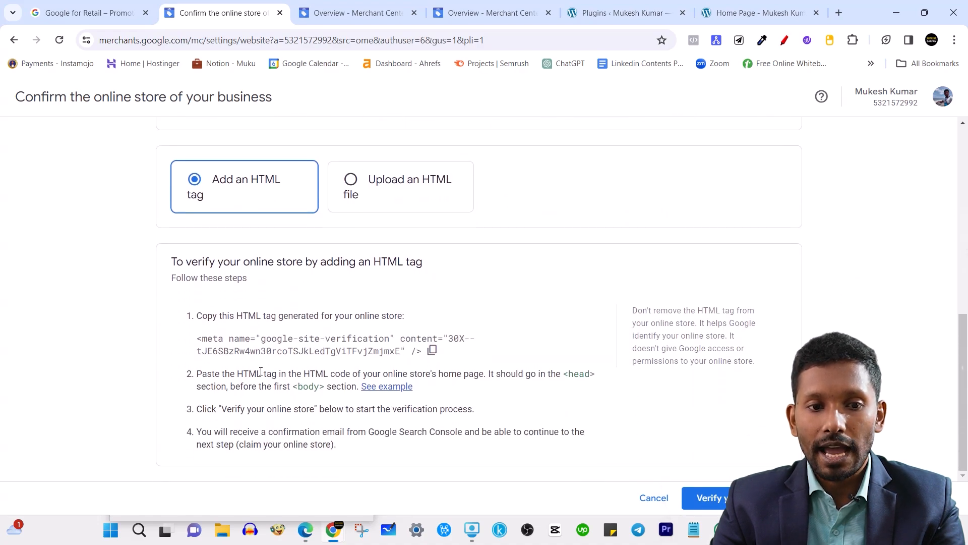
pyautogui.moveTo(202, 341); pyautogui.dragTo(433, 353)
pyautogui.click(433, 353)
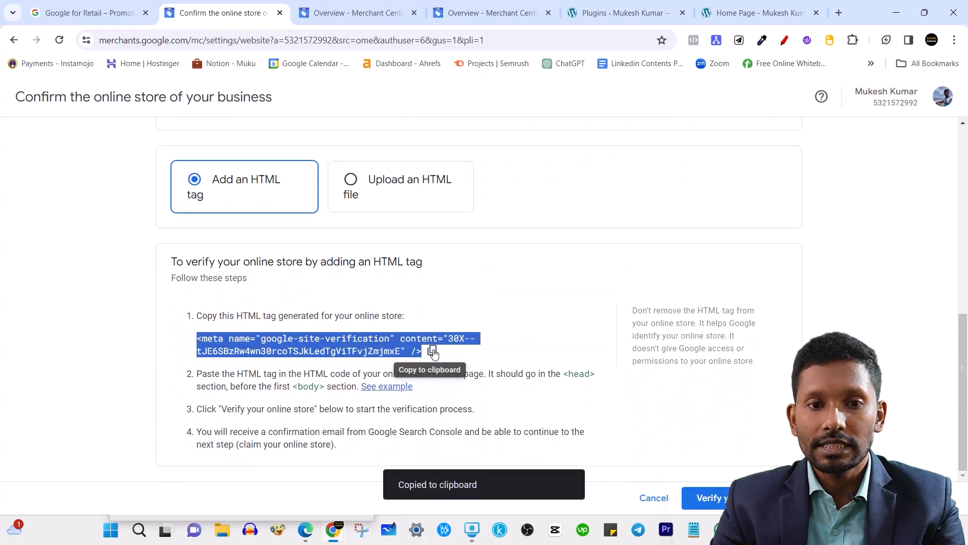
pyautogui.click(108, 342)
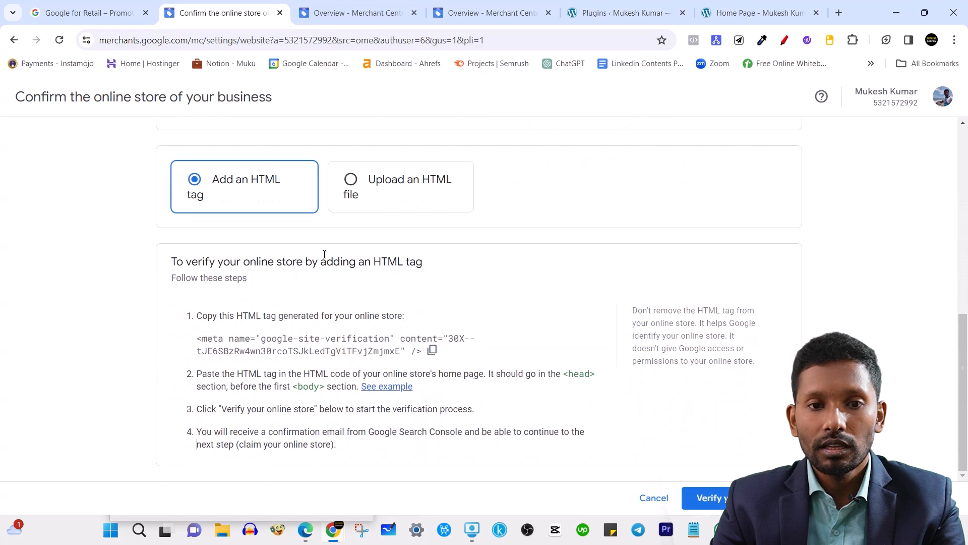
# Compare the Upload HTML file, Google Tag Manager and HTML tag verification options.
pyautogui.click(369, 188)
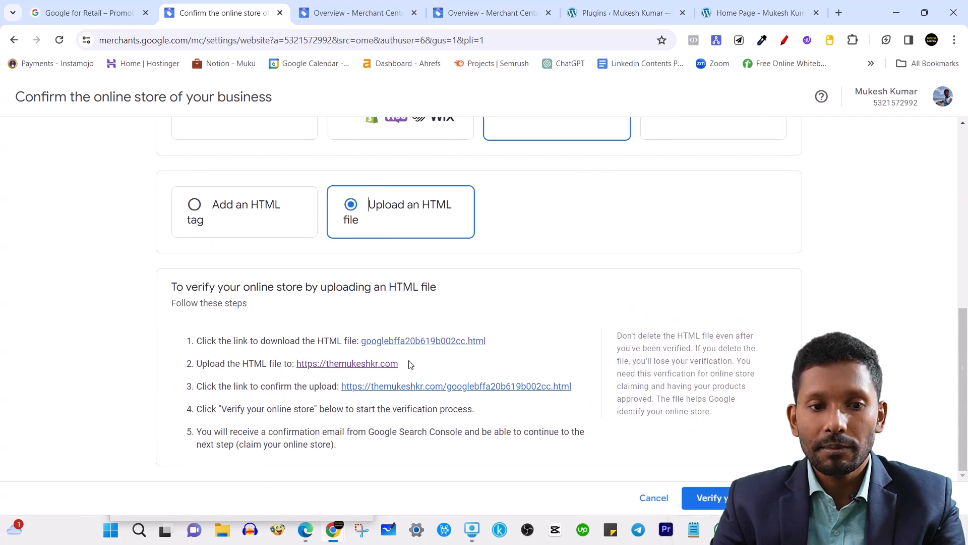
pyautogui.scroll(5, 437, 285)
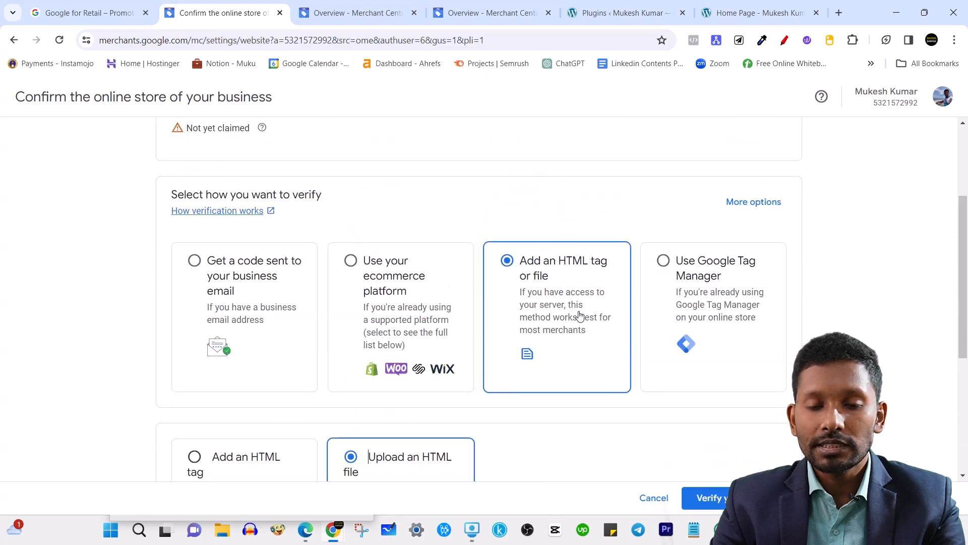
pyautogui.click(734, 292)
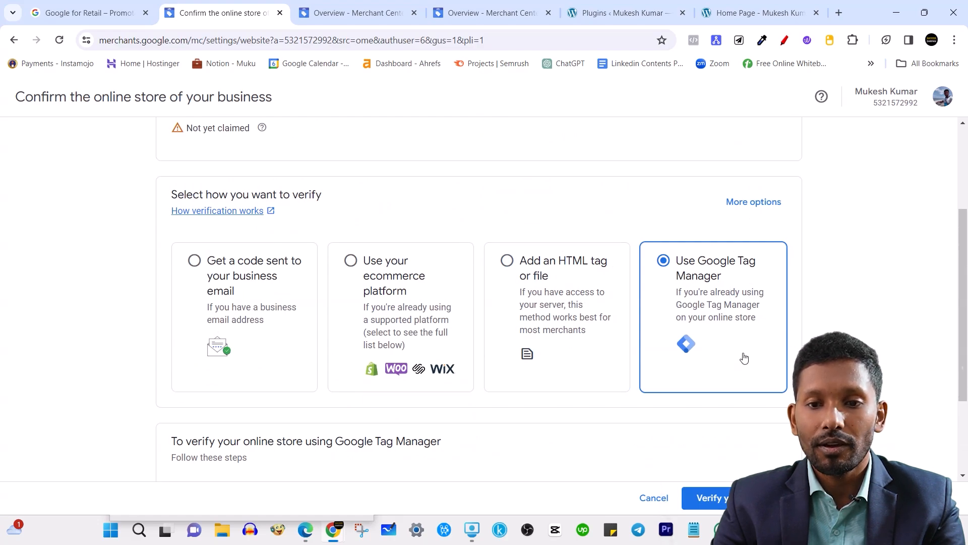
pyautogui.click(548, 282)
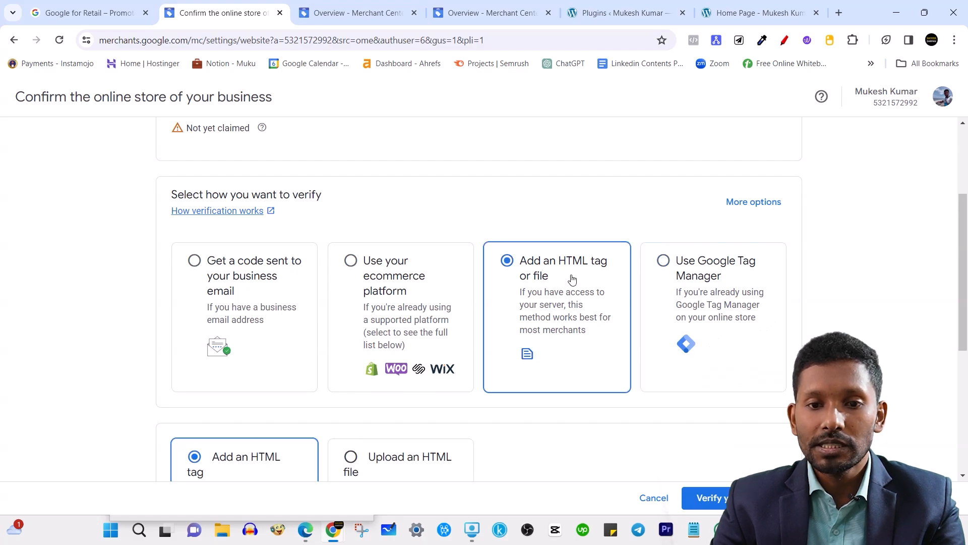
pyautogui.scroll(-1, 527, 315)
pyautogui.scroll(1, 562, 283)
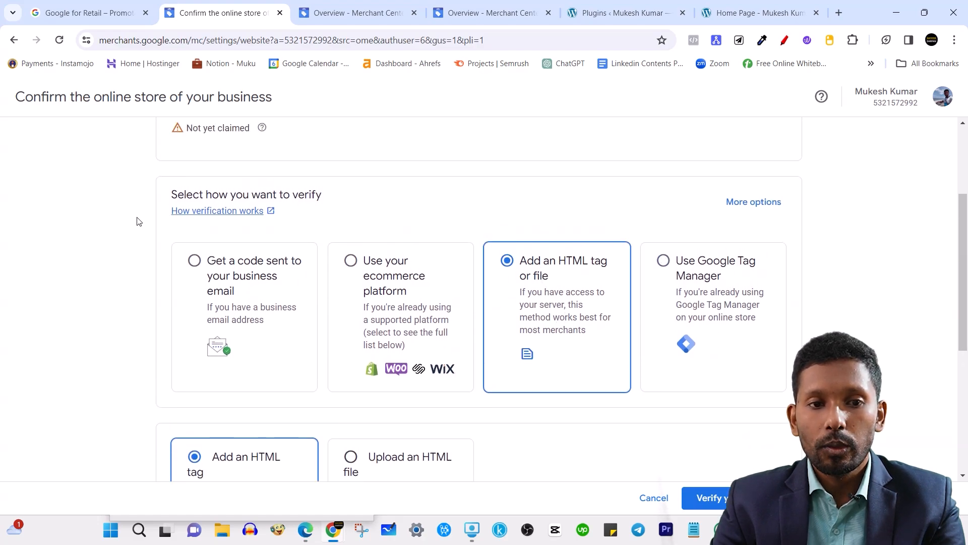
pyautogui.scroll(3, 138, 221)
pyautogui.scroll(-4, 262, 294)
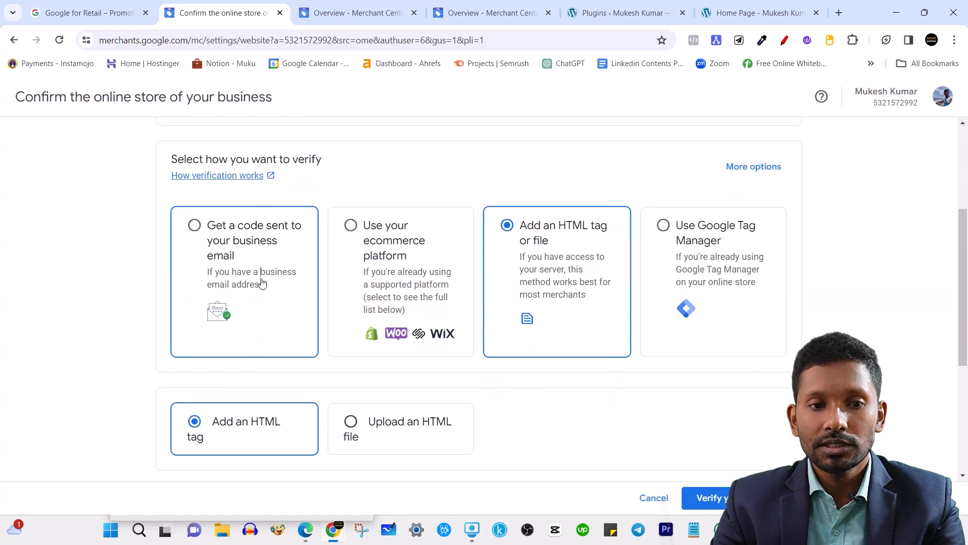
# Select emailed-code verification using an address on the store's own domain.
pyautogui.click(262, 283)
pyautogui.scroll(-1, 303, 348)
pyautogui.click(349, 418)
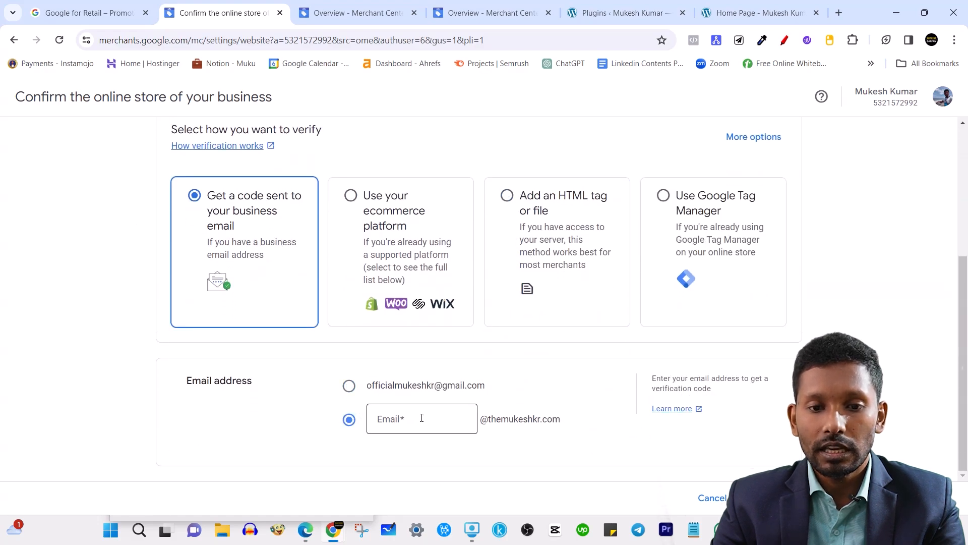
pyautogui.click(422, 418)
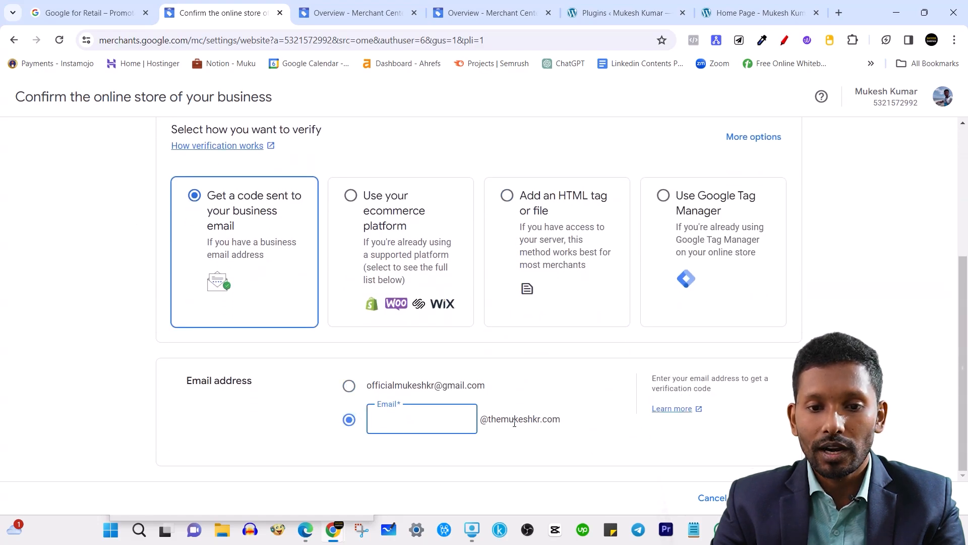
pyautogui.scroll(1, 393, 354)
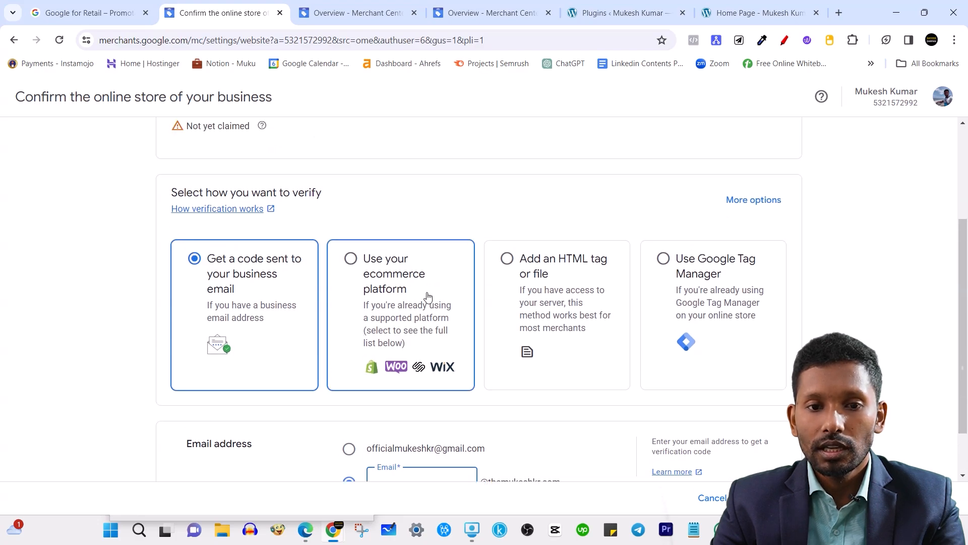
pyautogui.click(392, 222)
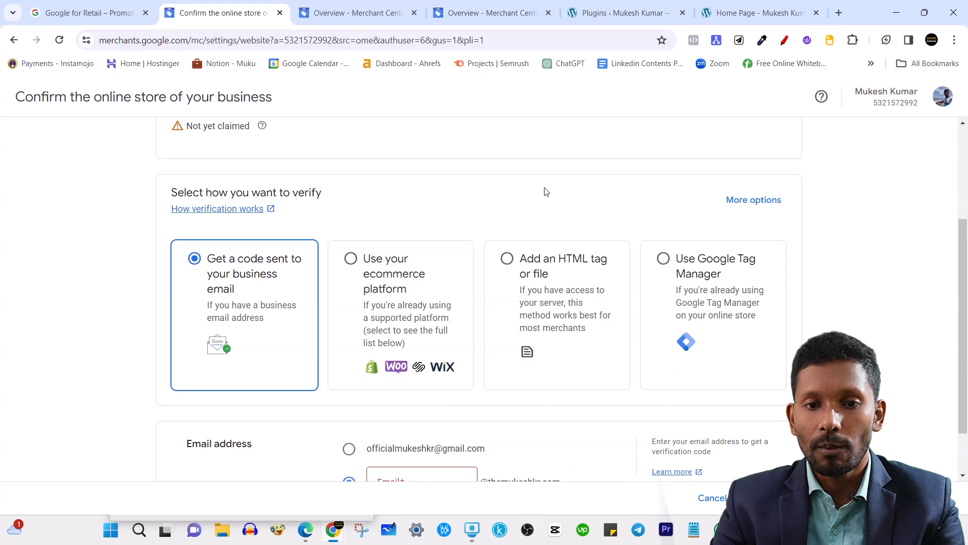
# Select 'Add an HTML tag', copy the google-site-verification meta tag, and go to WordPress Plugins.
pyautogui.click(520, 273)
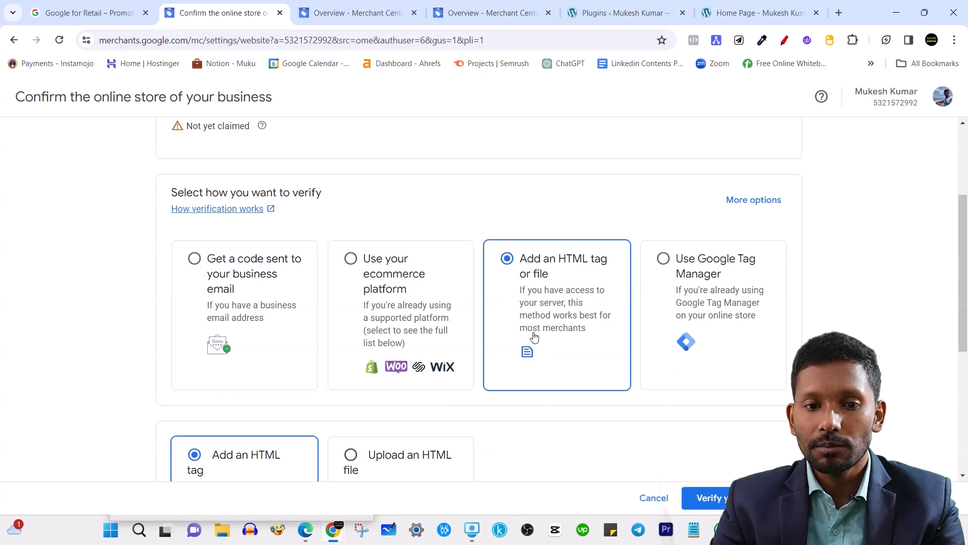
pyautogui.scroll(-2, 534, 335)
pyautogui.scroll(-2, 535, 342)
pyautogui.scroll(3, 299, 268)
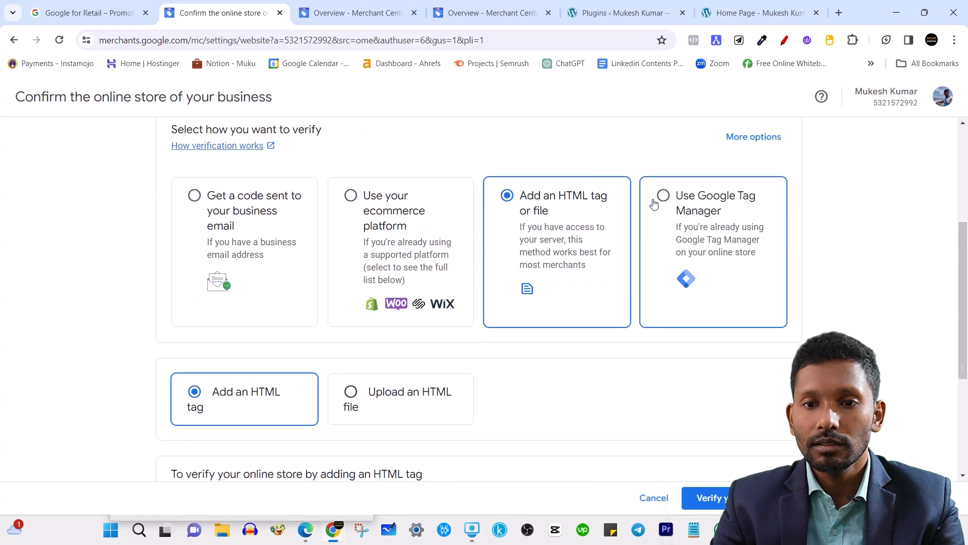
pyautogui.scroll(-4, 444, 328)
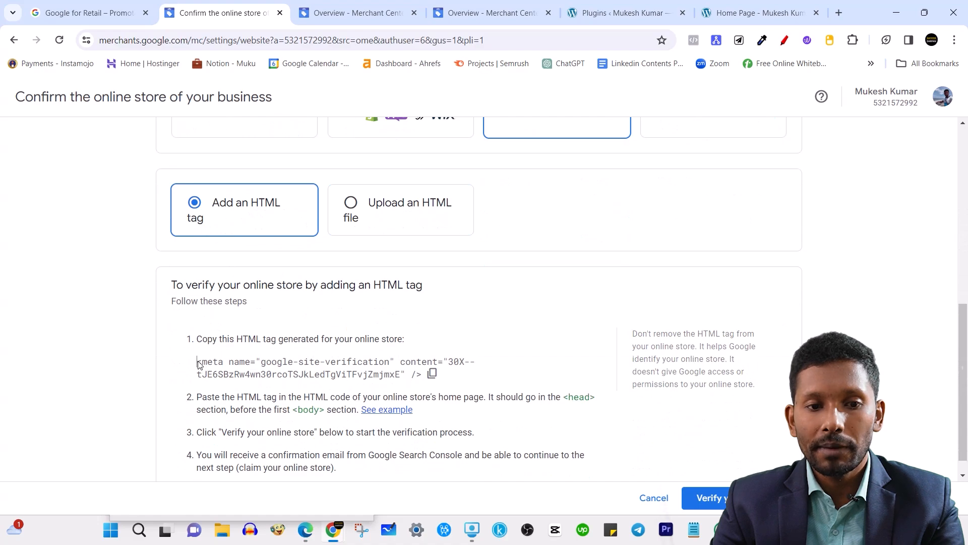
pyautogui.moveTo(199, 364); pyautogui.dragTo(409, 377)
pyautogui.click(433, 374)
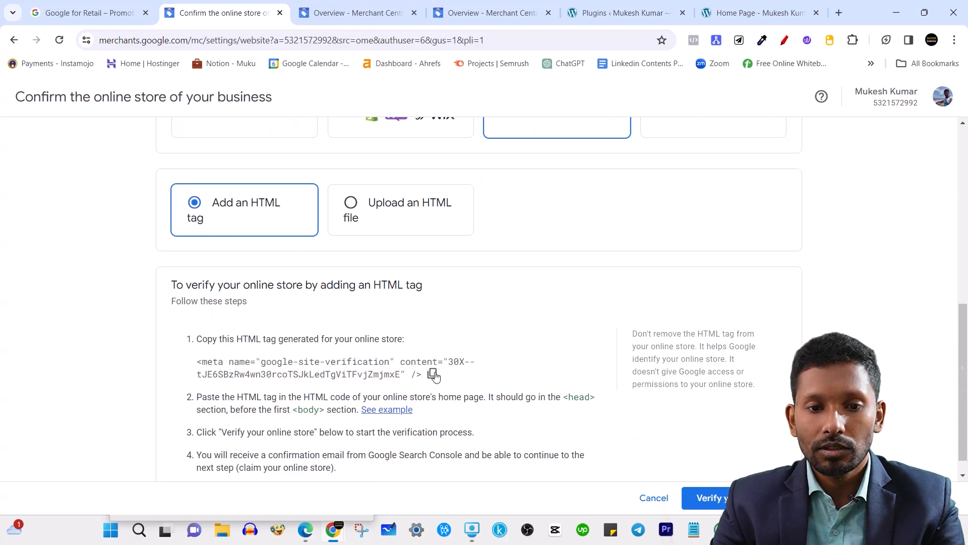
pyautogui.click(433, 374)
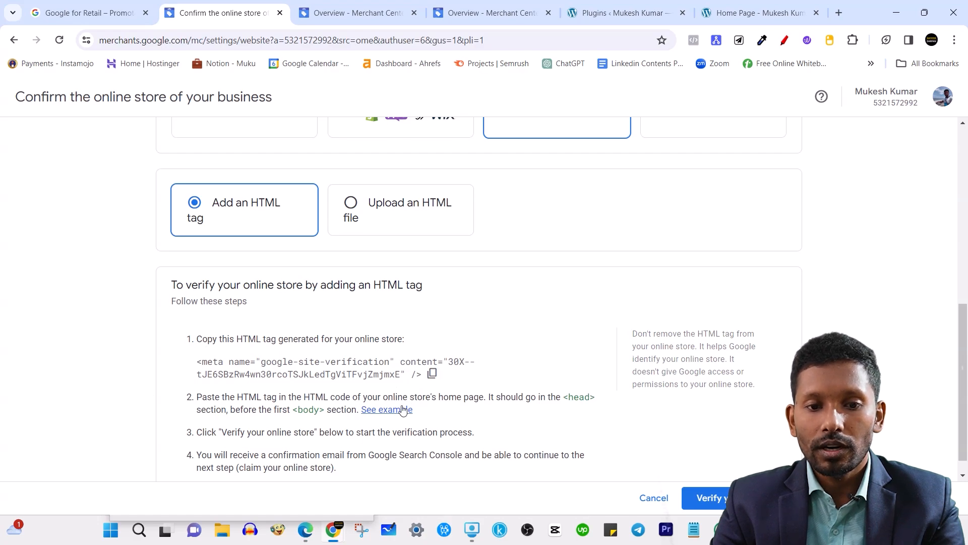
pyautogui.moveTo(561, 397); pyautogui.dragTo(585, 409)
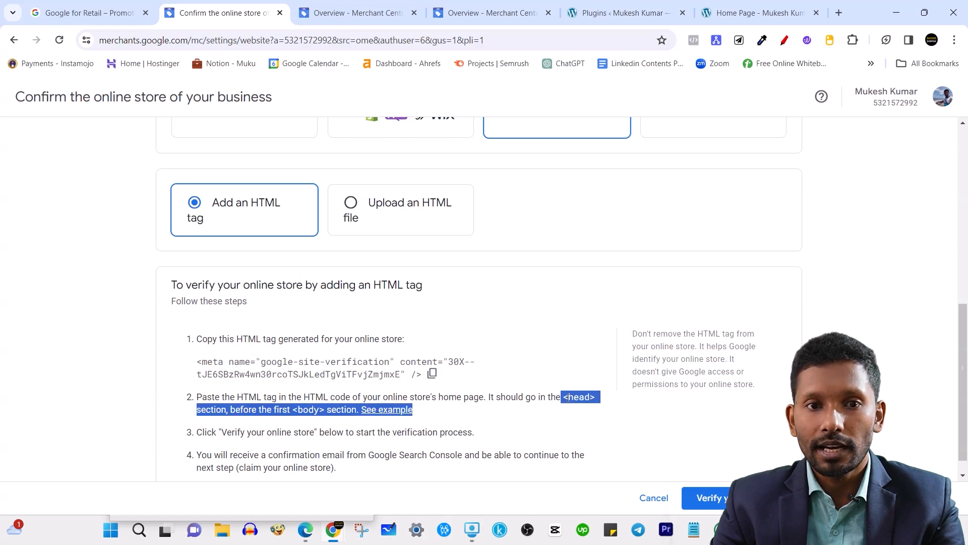
pyautogui.click(631, 11)
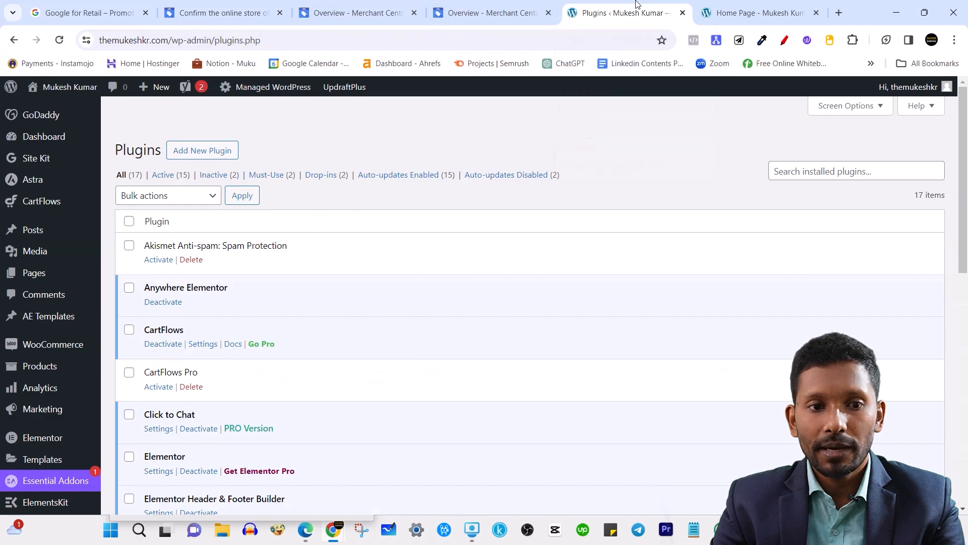
# Open Appearance > Theme file editor from the WordPress admin sidebar.
pyautogui.scroll(-3, 78, 377)
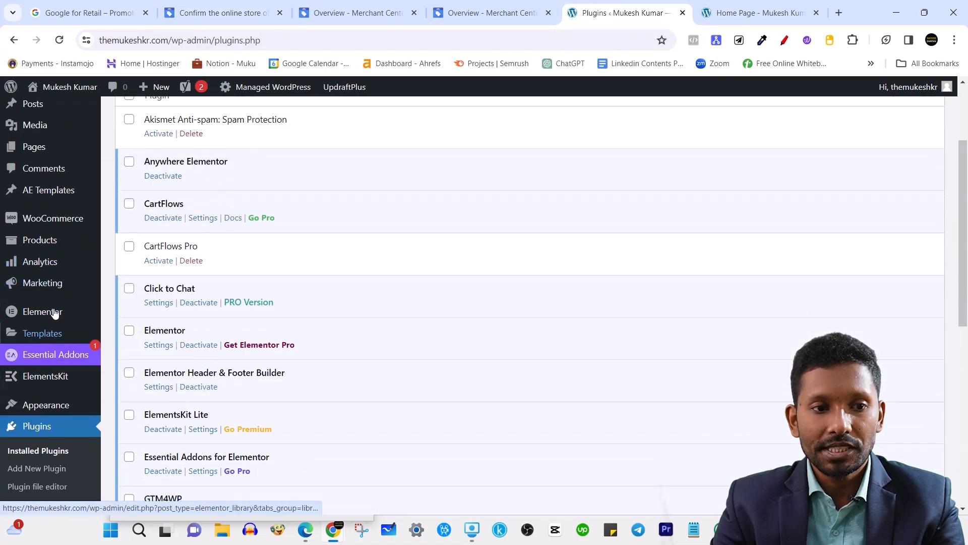
pyautogui.scroll(-5, 57, 465)
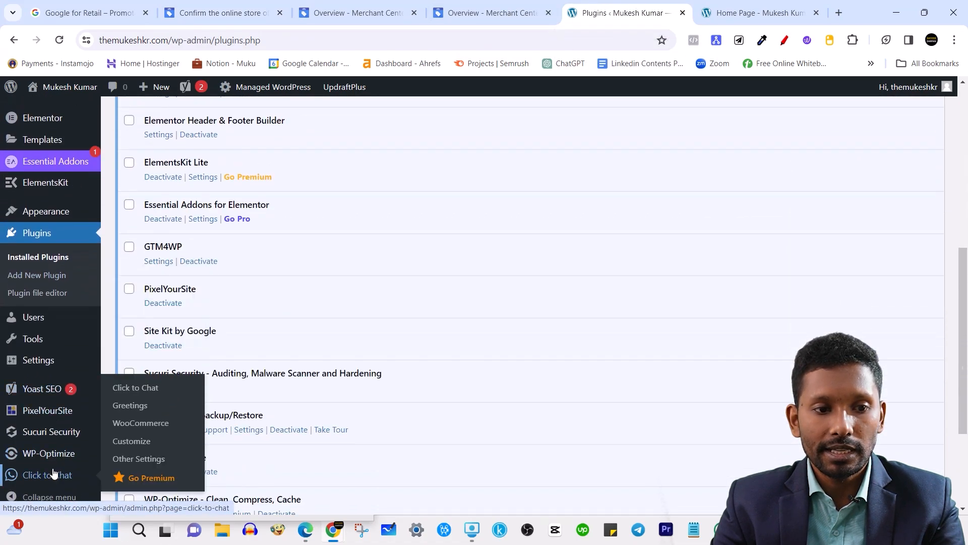
pyautogui.moveTo(38, 416)
pyautogui.scroll(2, 75, 353)
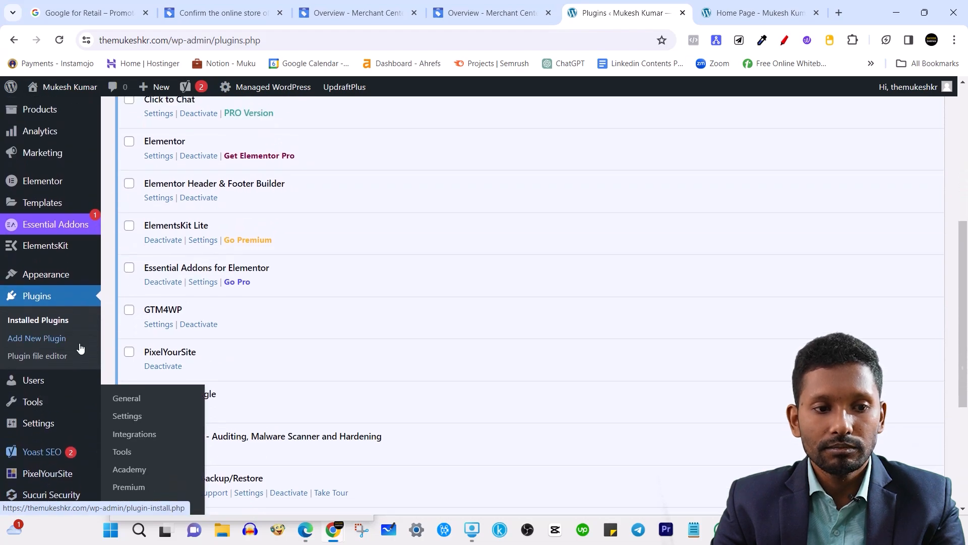
pyautogui.scroll(2, 65, 370)
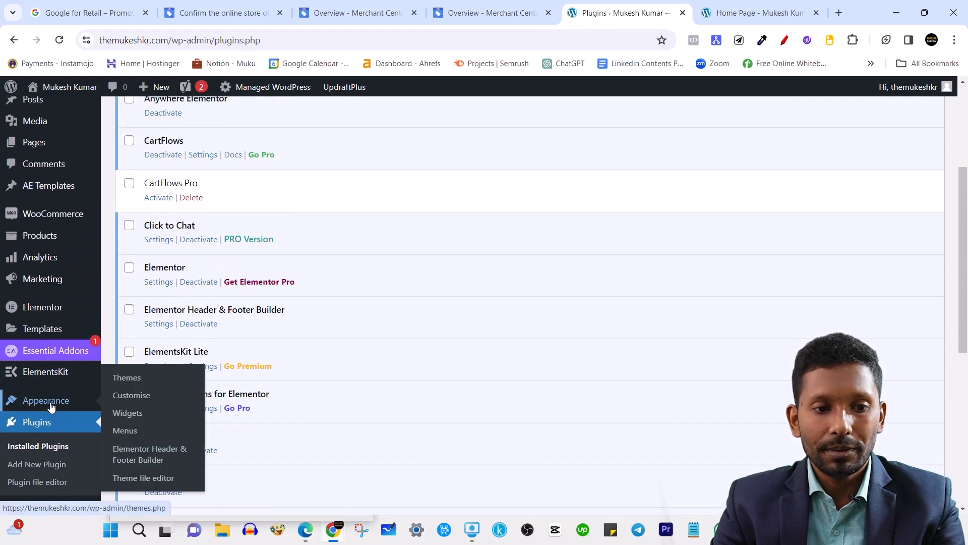
pyautogui.click(146, 479)
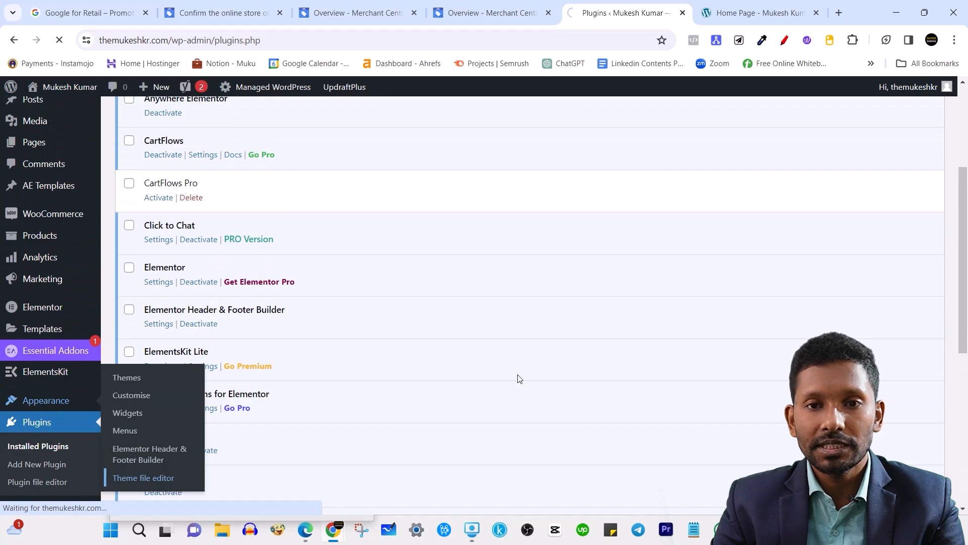
pyautogui.scroll(4, 504, 353)
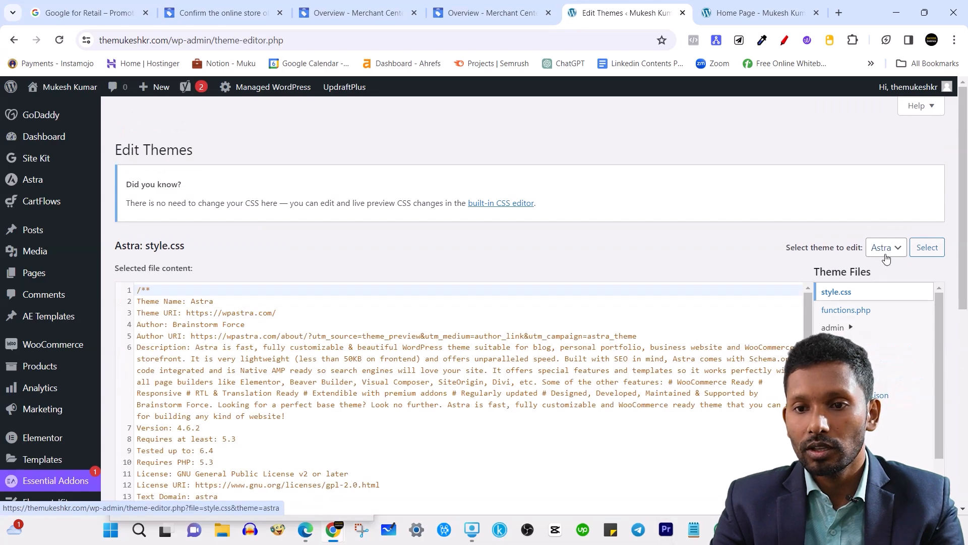
# Open the Astra theme's header.php in the theme file editor.
pyautogui.scroll(-2, 898, 263)
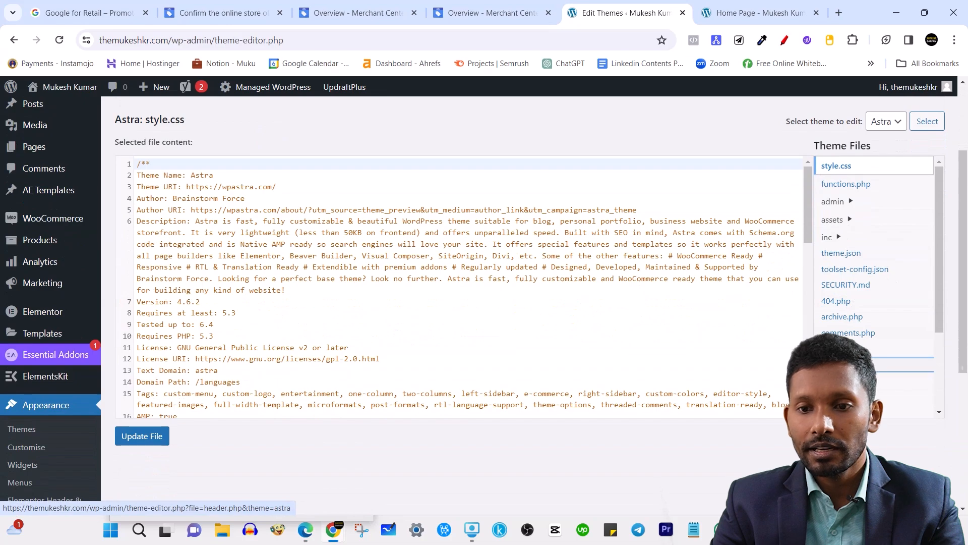
pyautogui.click(838, 349)
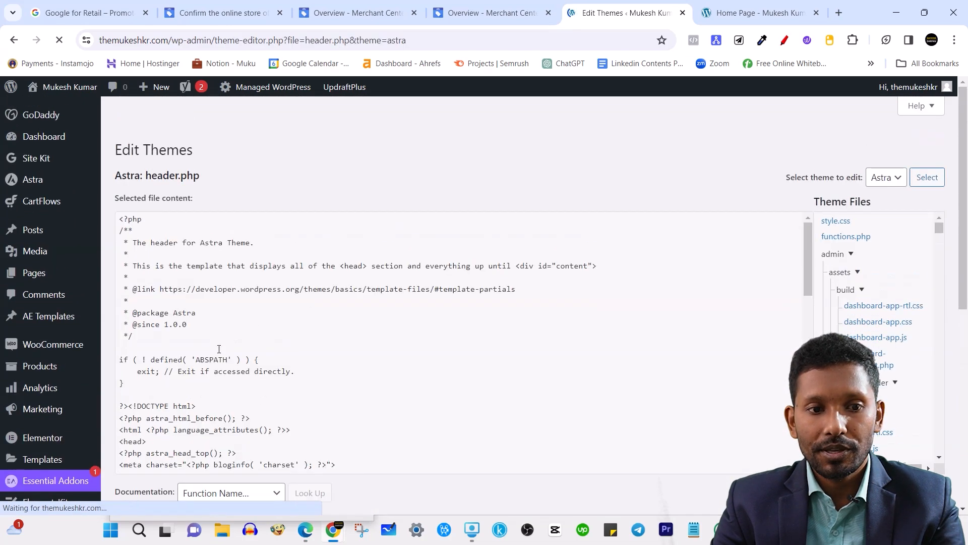
pyautogui.scroll(-2, 227, 342)
pyautogui.scroll(-1, 230, 342)
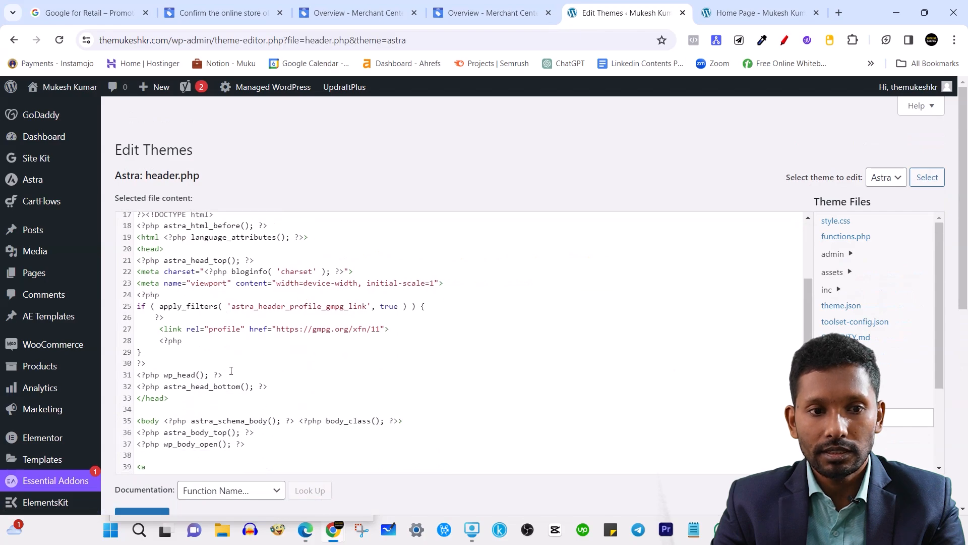
pyautogui.scroll(1, 230, 371)
# Paste the google-site-verification meta tag on a new line right after <head>.
pyautogui.click(180, 303)
pyautogui.click(160, 312)
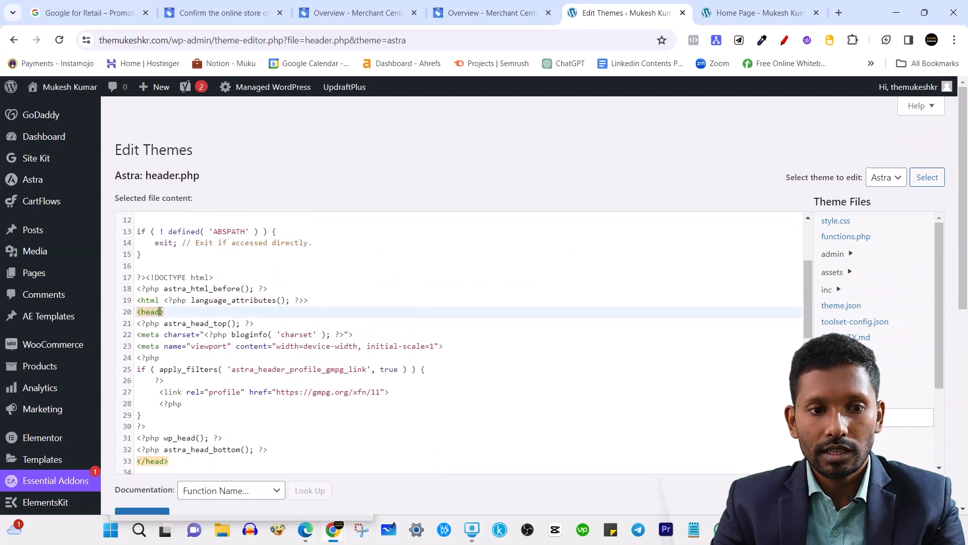
pyautogui.click(145, 462)
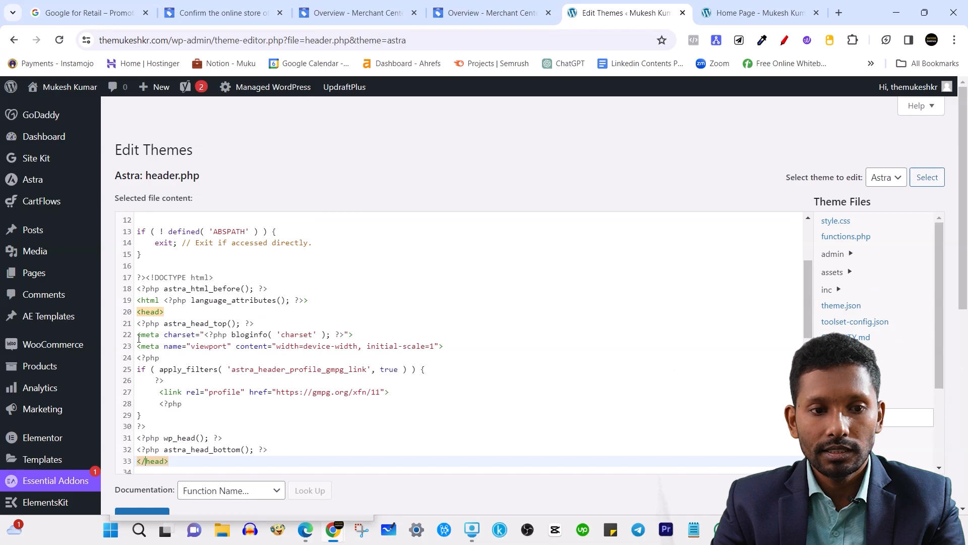
pyautogui.click(150, 313)
pyautogui.click(174, 314)
pyautogui.press('Return')
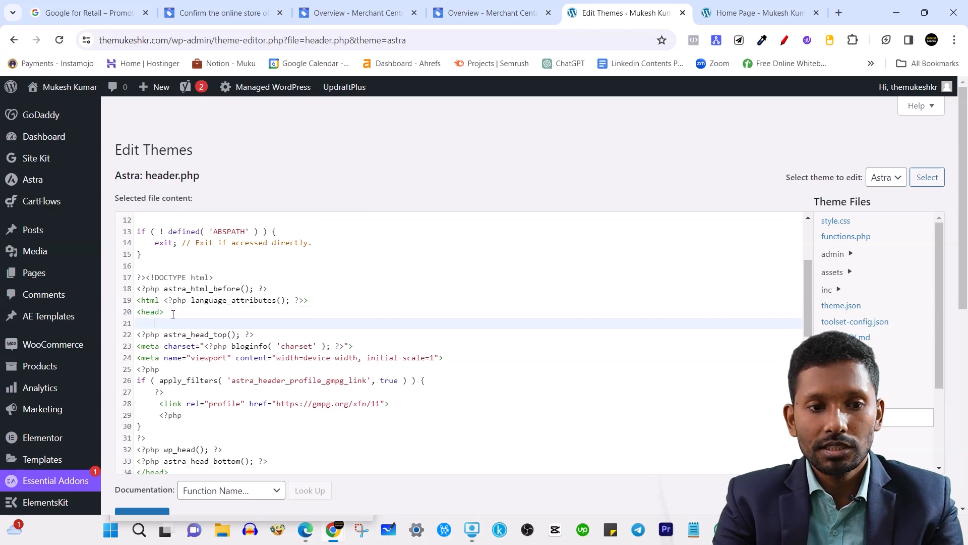
pyautogui.hotkey('ctrl', 'v')
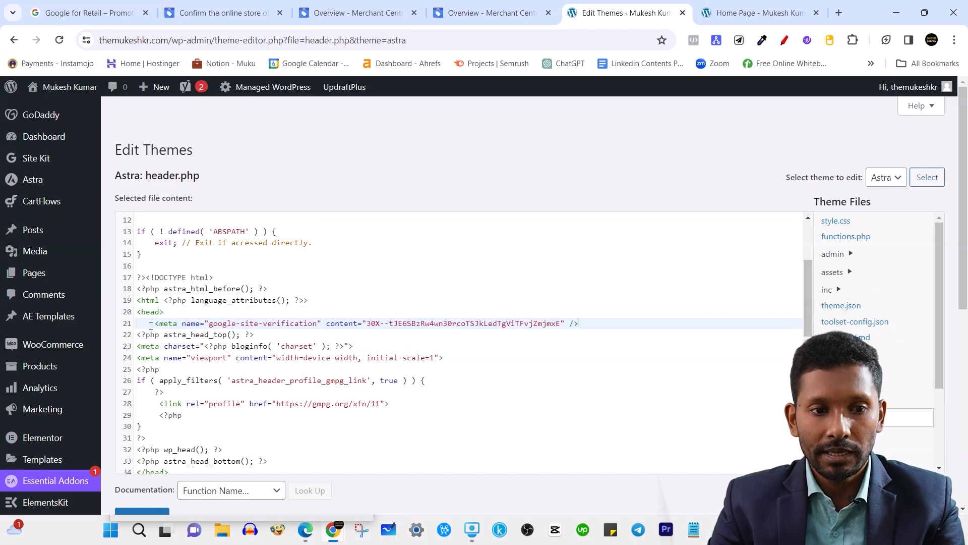
pyautogui.moveTo(155, 323); pyautogui.dragTo(576, 325)
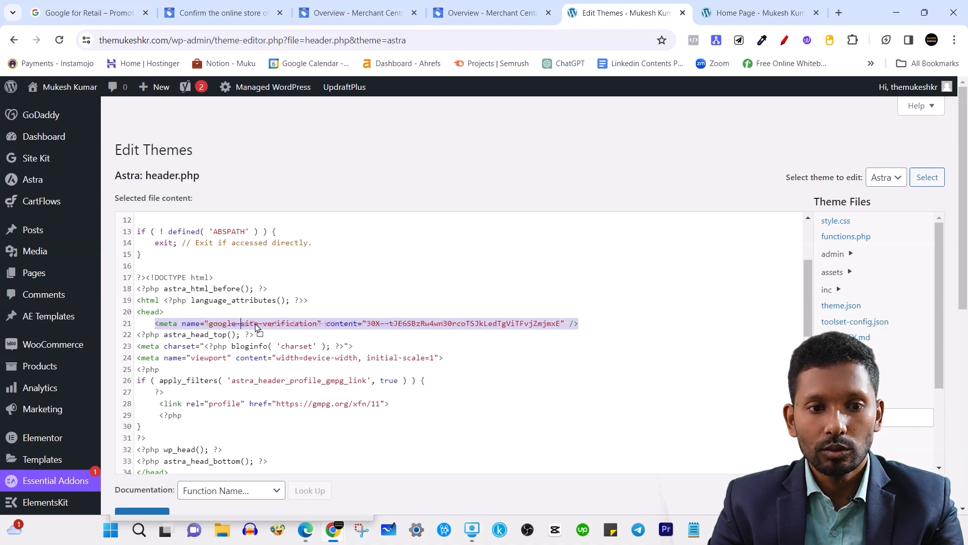
# Return to the Merchant Center overview tab.
pyautogui.scroll(-1, 467, 283)
pyautogui.scroll(-3, 467, 283)
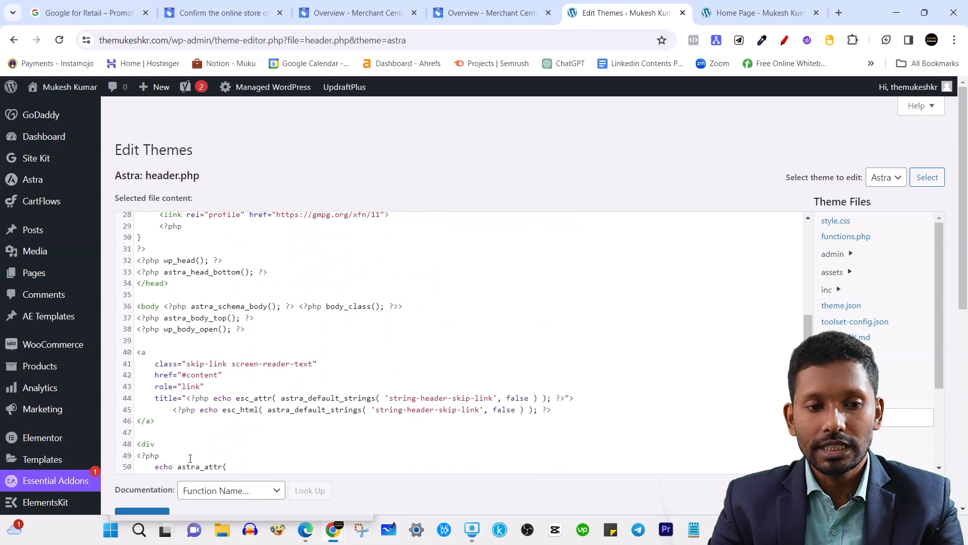
pyautogui.scroll(-4, 155, 475)
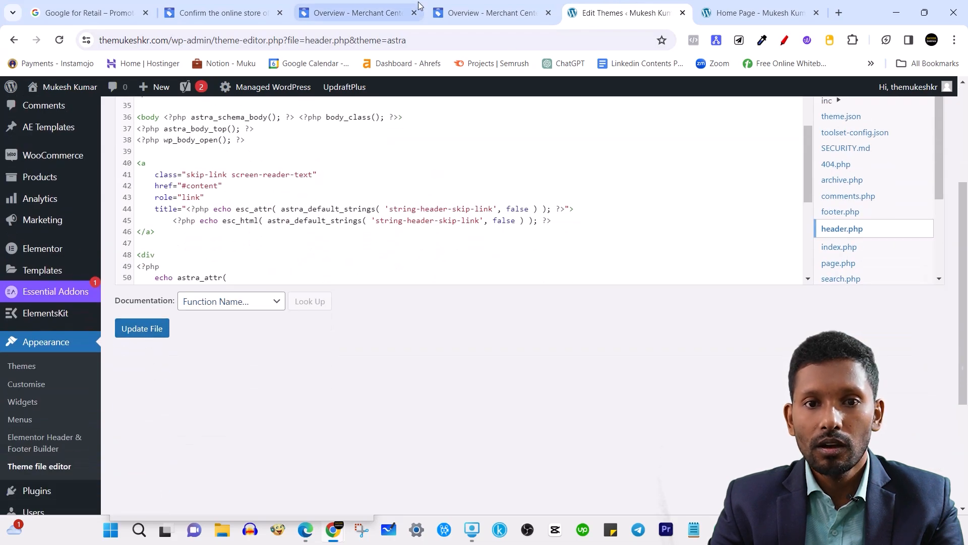
pyautogui.click(458, 7)
pyautogui.click(383, 7)
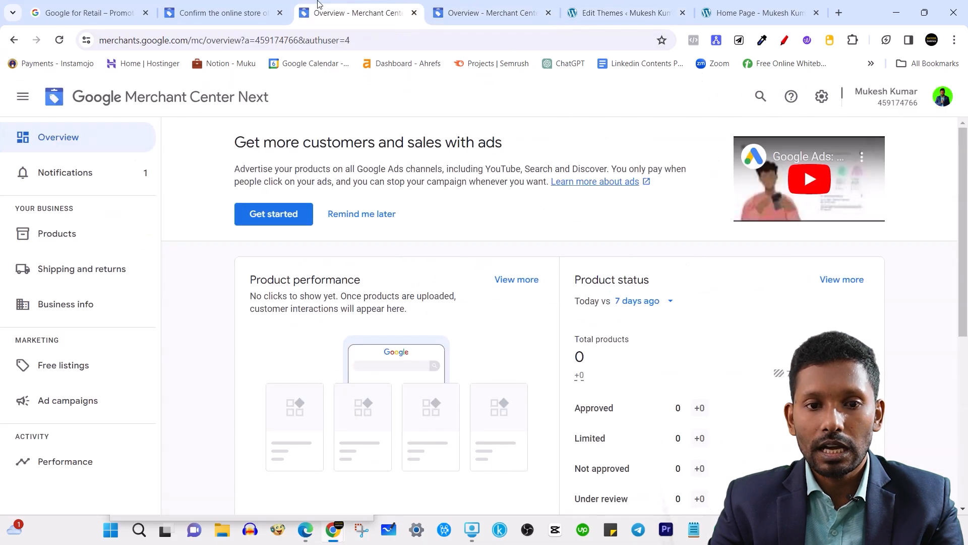
pyautogui.click(250, 6)
pyautogui.click(924, 422)
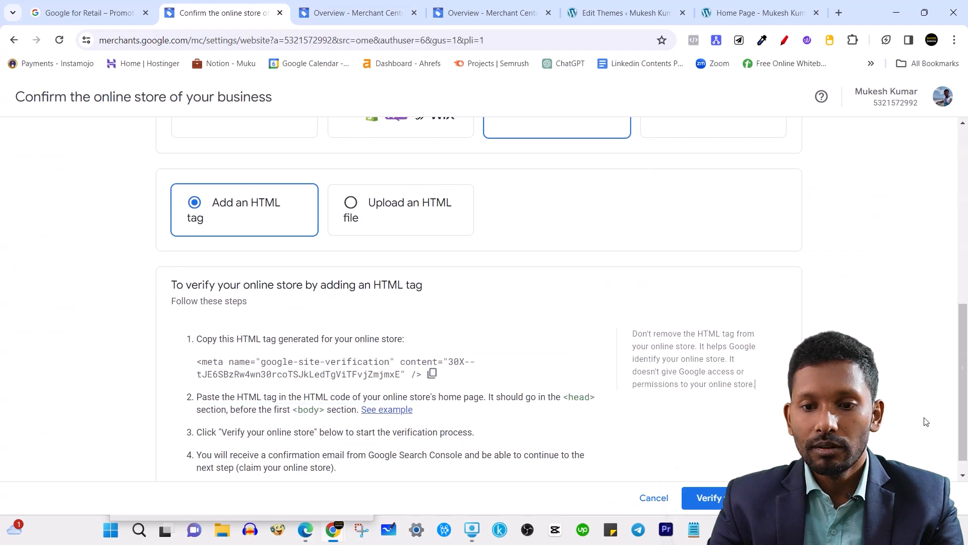
pyautogui.scroll(-1, 908, 421)
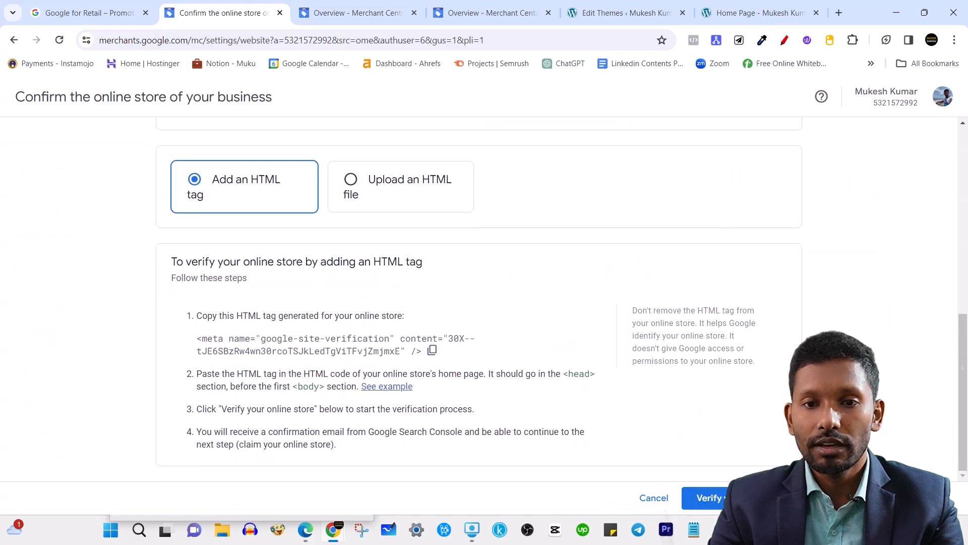
pyautogui.scroll(8, 471, 233)
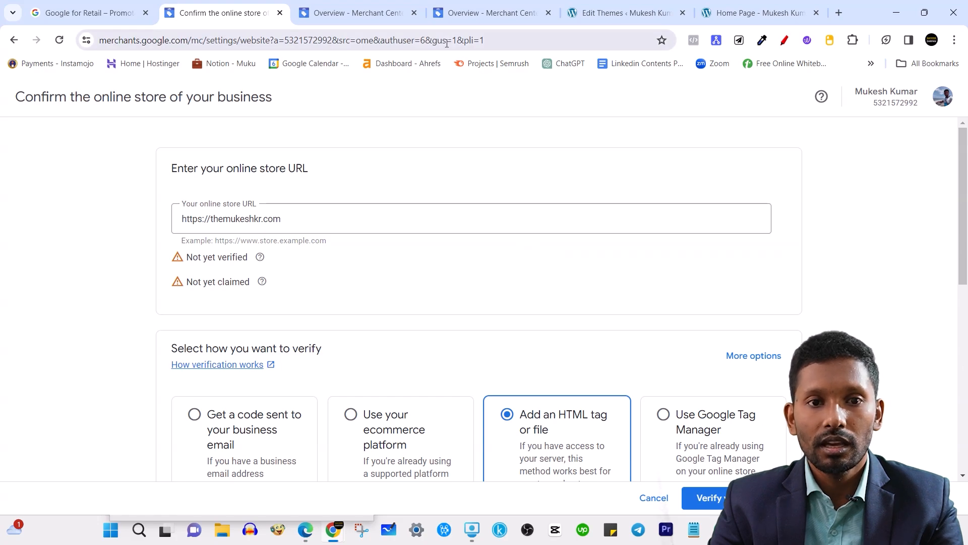
pyautogui.moveTo(251, 285); pyautogui.dragTo(217, 282)
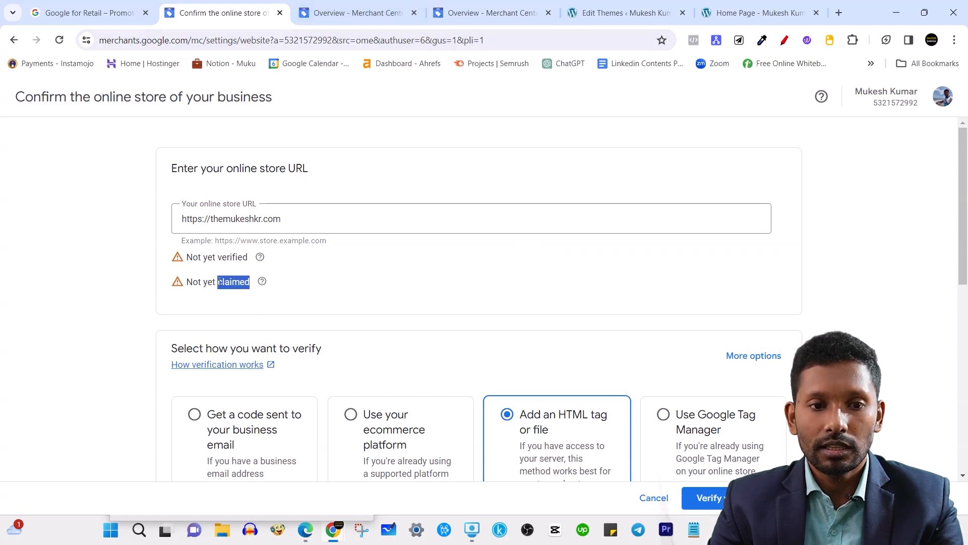
pyautogui.click(233, 254)
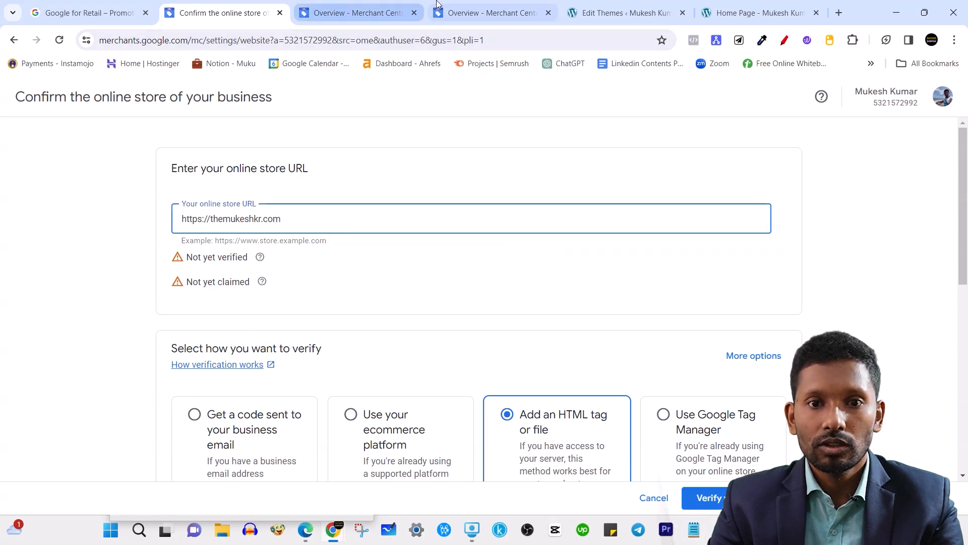
pyautogui.click(490, 7)
pyautogui.click(626, 13)
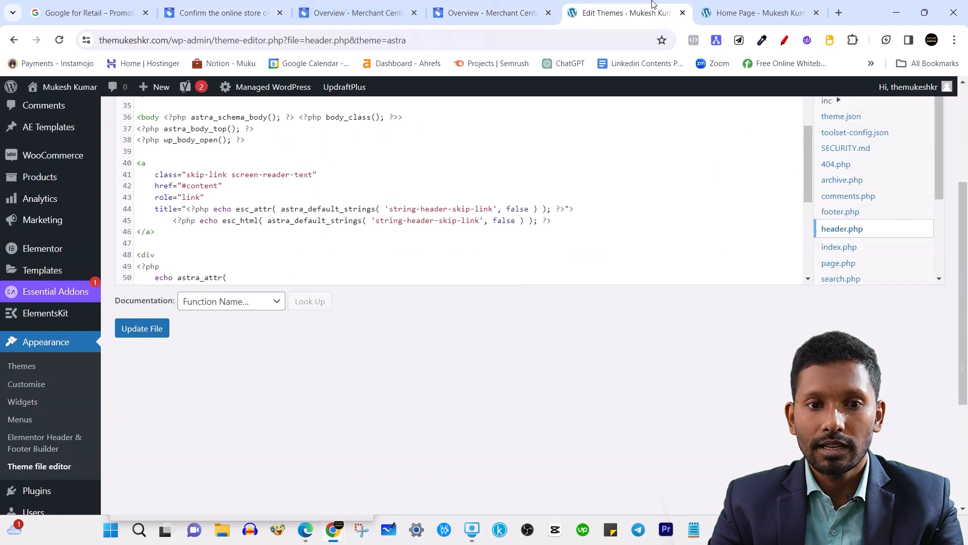
# Delete the verification meta tag from header.php and open the Plugins list.
pyautogui.scroll(5, 479, 245)
pyautogui.press('BackSpace')
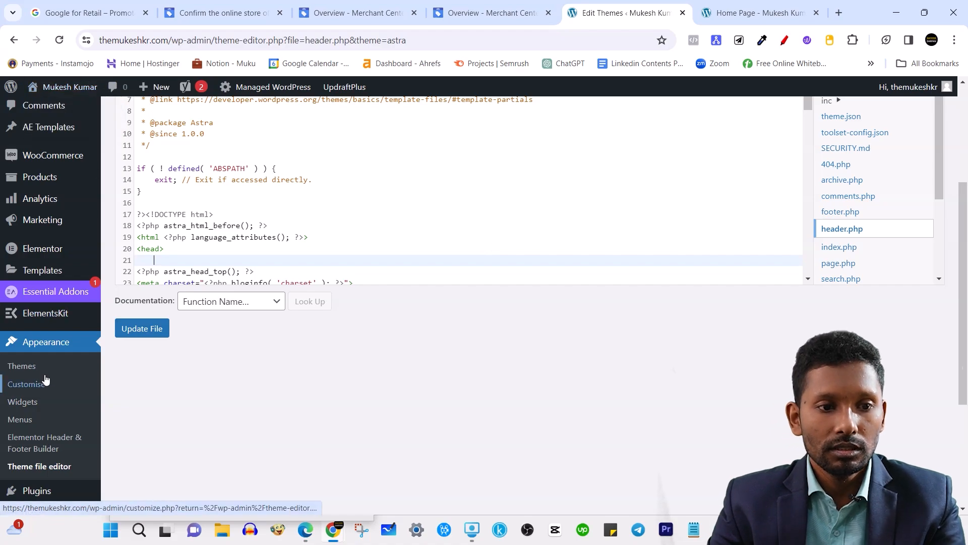
pyautogui.scroll(-2, 48, 439)
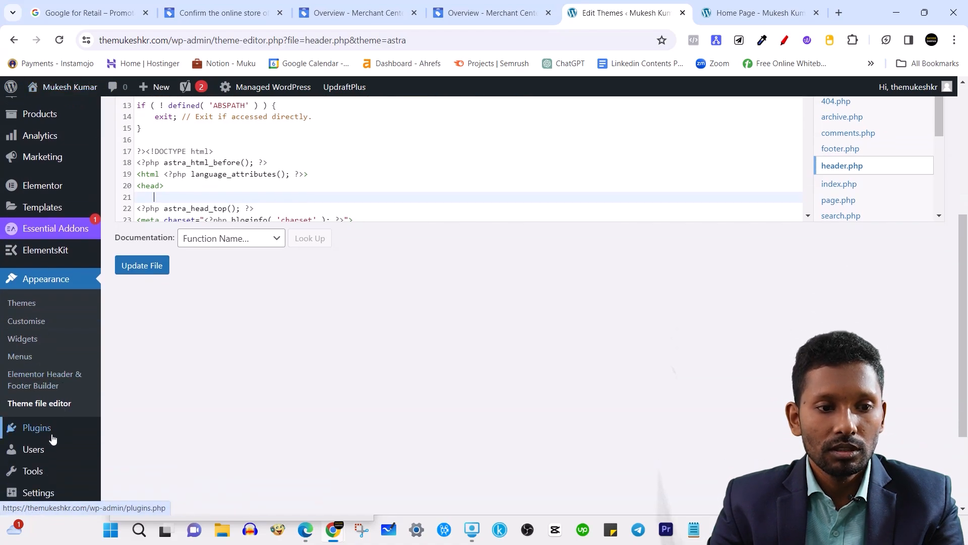
pyautogui.click(67, 425)
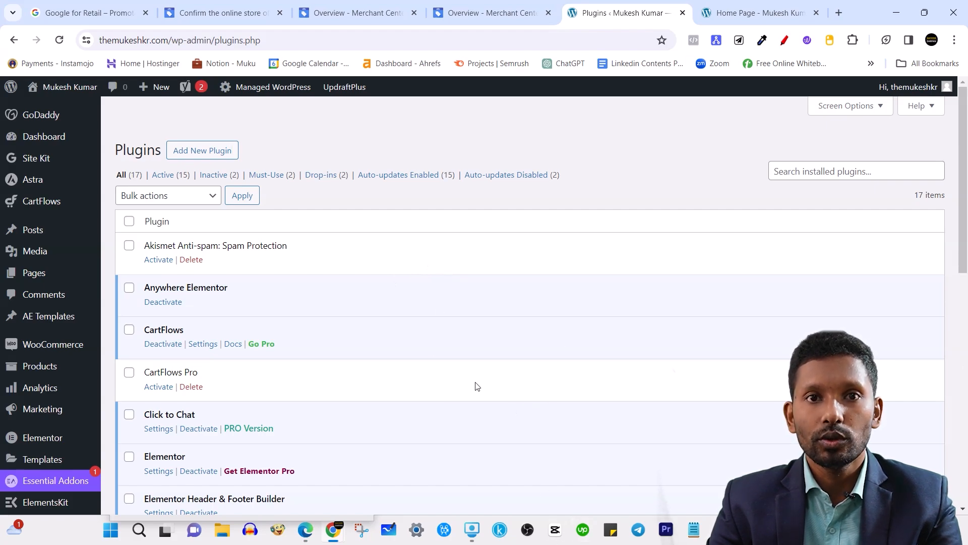
# Go back through the browser tabs to the Confirm online store page.
pyautogui.scroll(-1, 481, 282)
pyautogui.scroll(1, 480, 284)
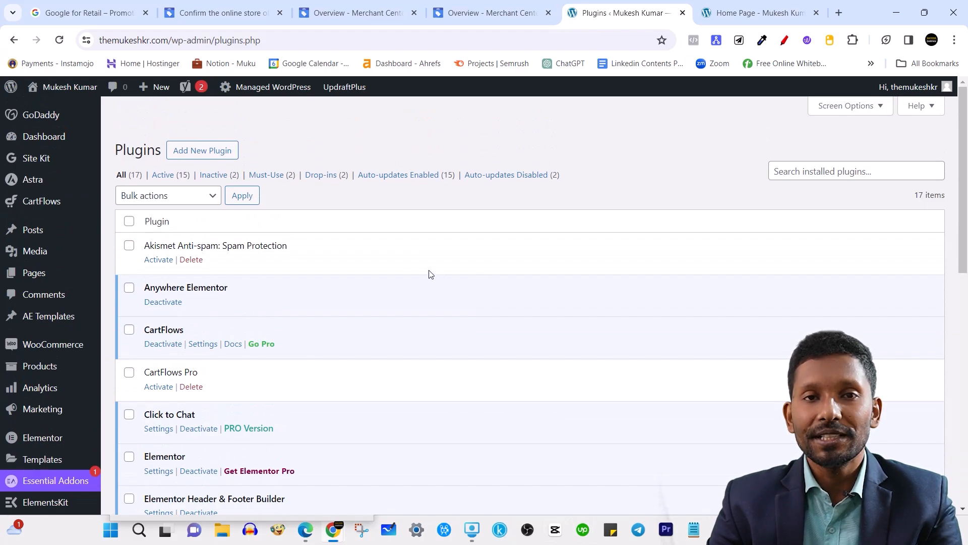
pyautogui.click(766, 4)
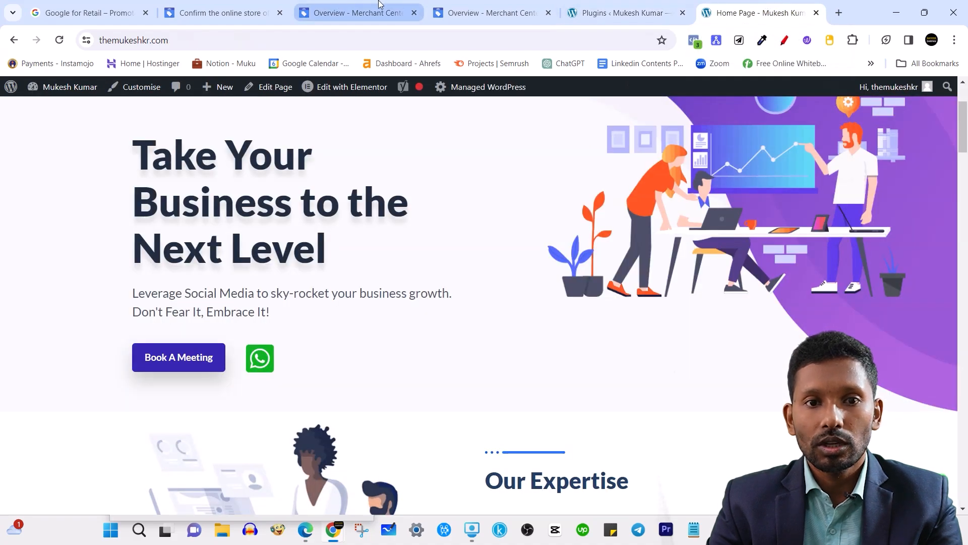
pyautogui.click(360, 9)
pyautogui.click(197, 4)
pyautogui.scroll(-8, 486, 373)
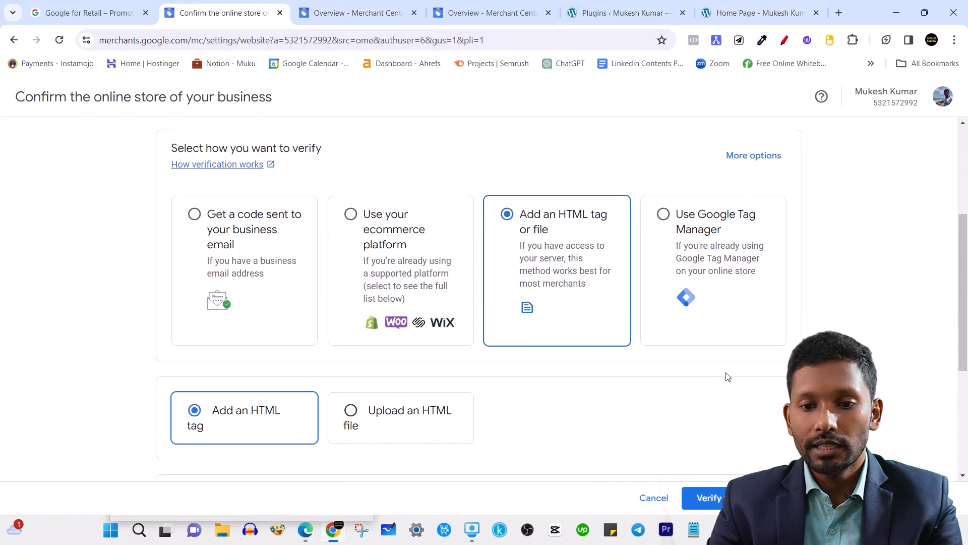
# Cancel store confirmation and review the unverified online store and checkout settings.
pyautogui.click(648, 502)
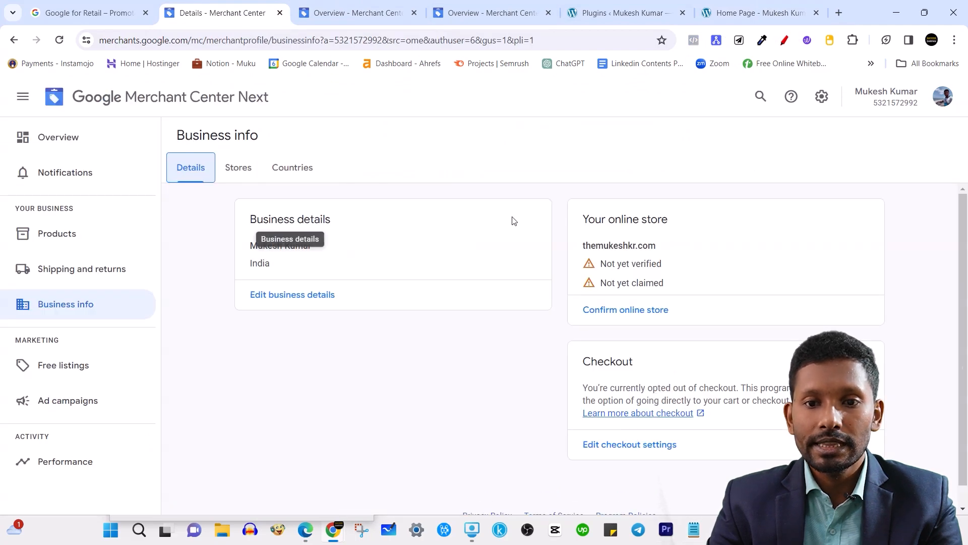
pyautogui.tripleClick(634, 219)
pyautogui.doubleClick(640, 264)
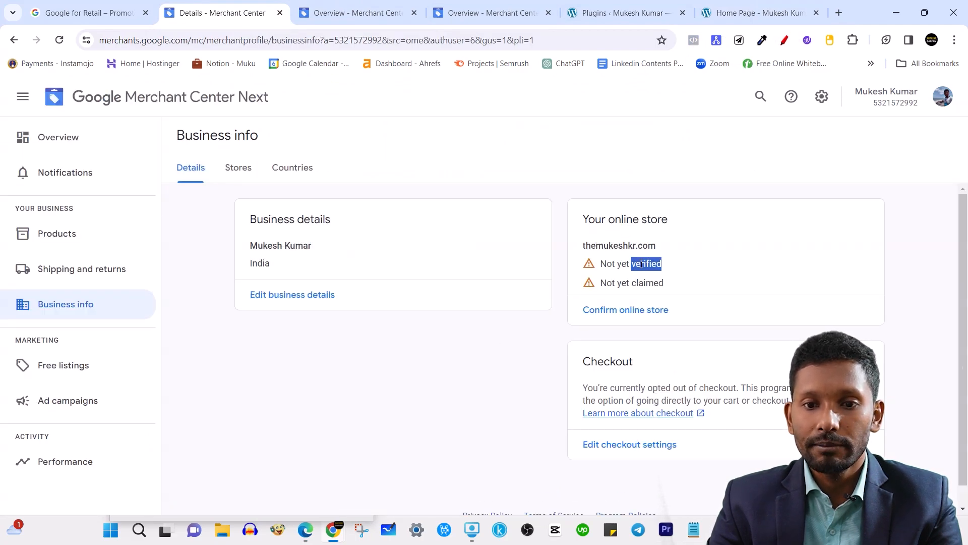
pyautogui.click(620, 445)
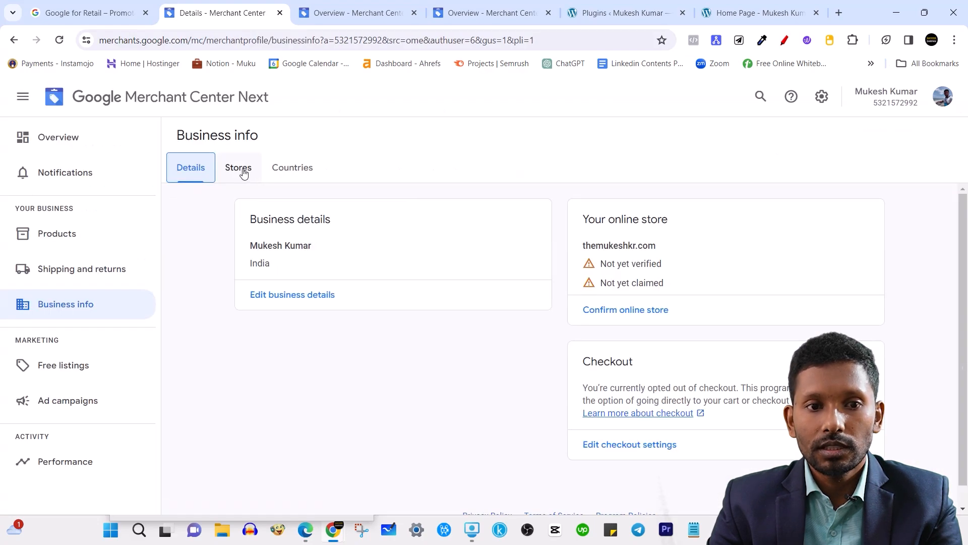
# Check the empty Stores section, dismissing the add-store prompt, then open Countries.
pyautogui.click(240, 168)
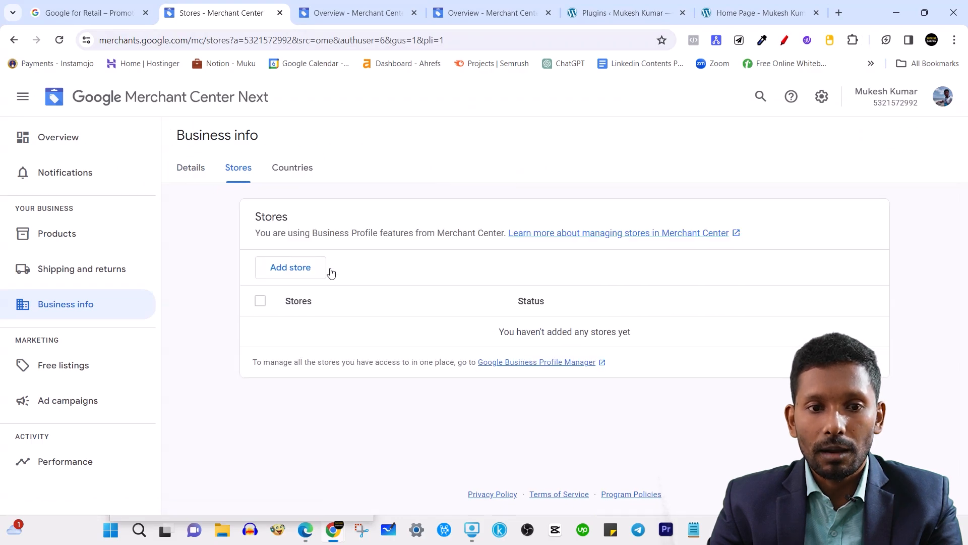
pyautogui.click(297, 271)
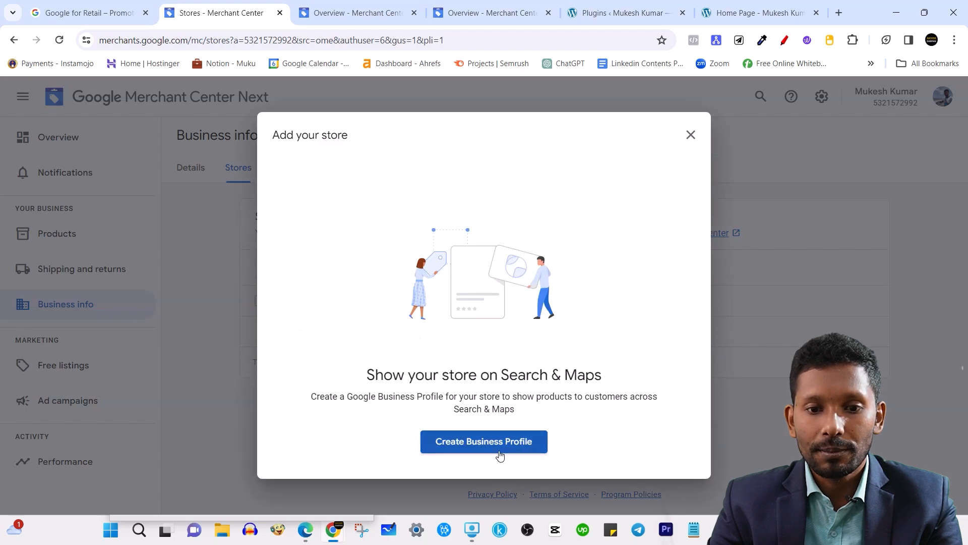
pyautogui.click(691, 137)
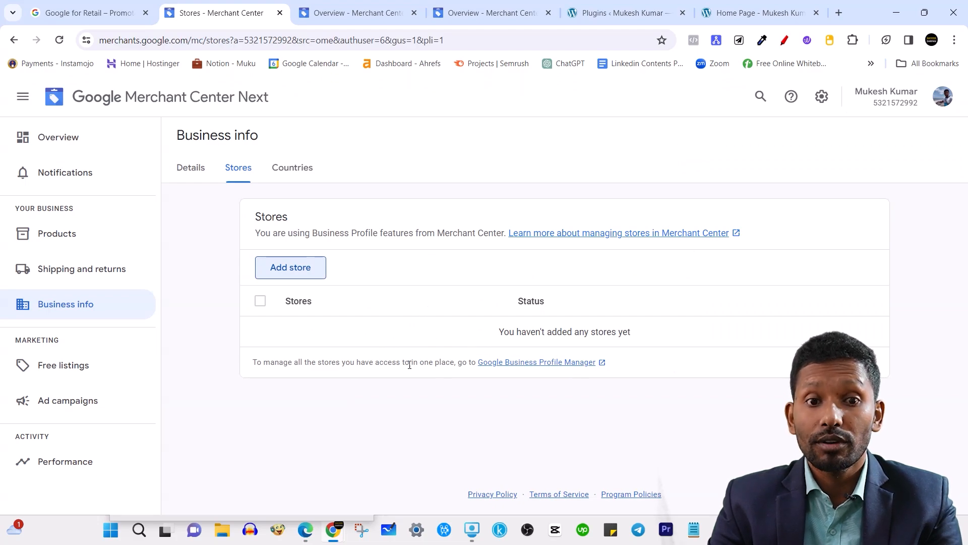
pyautogui.click(292, 167)
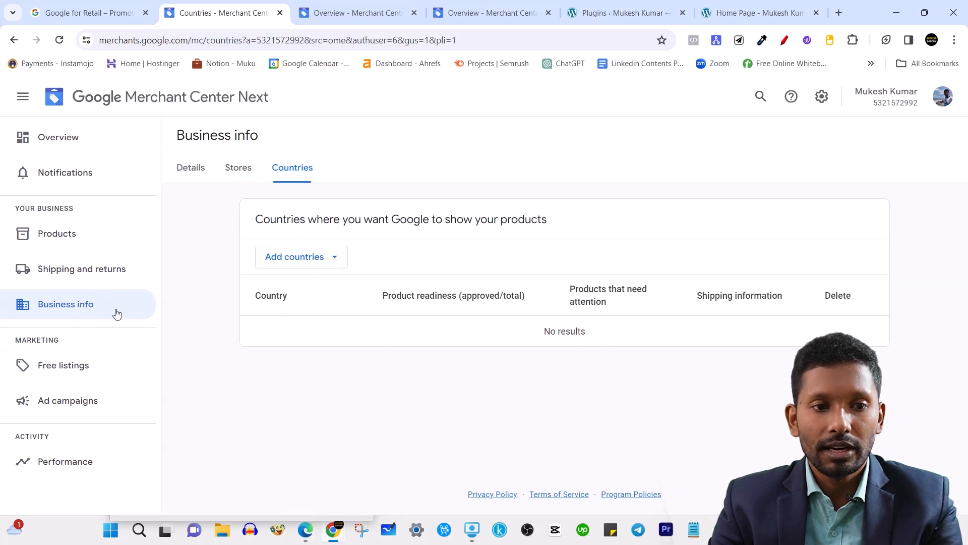
# Confirm on Free listings that products can show across Google, then open Ad campaigns.
pyautogui.click(87, 371)
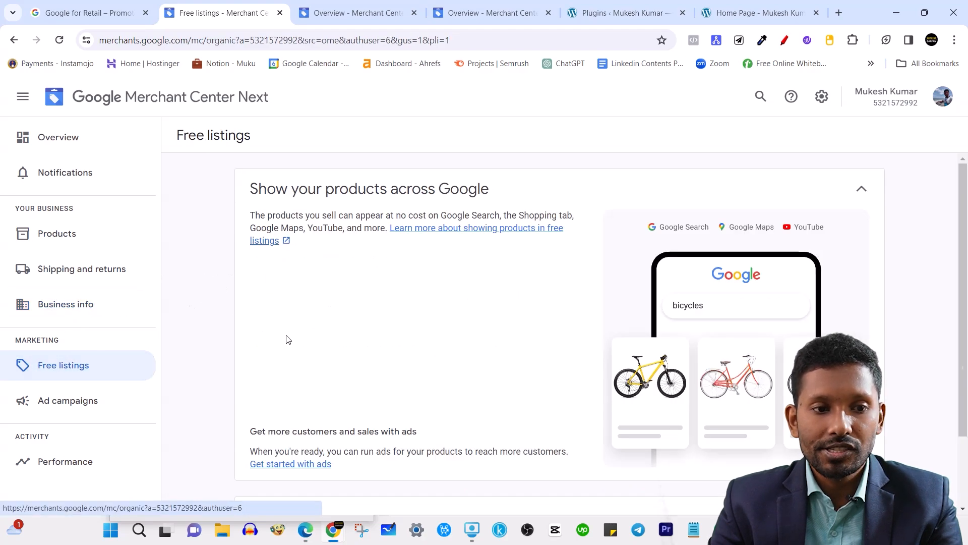
pyautogui.scroll(-2, 319, 321)
pyautogui.moveTo(271, 429); pyautogui.dragTo(527, 428)
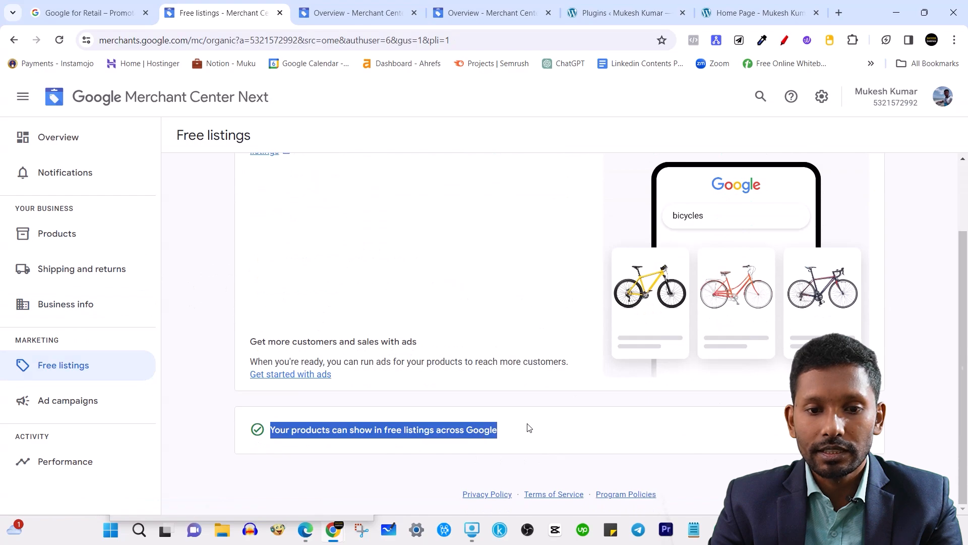
pyautogui.scroll(2, 471, 411)
pyautogui.click(516, 170)
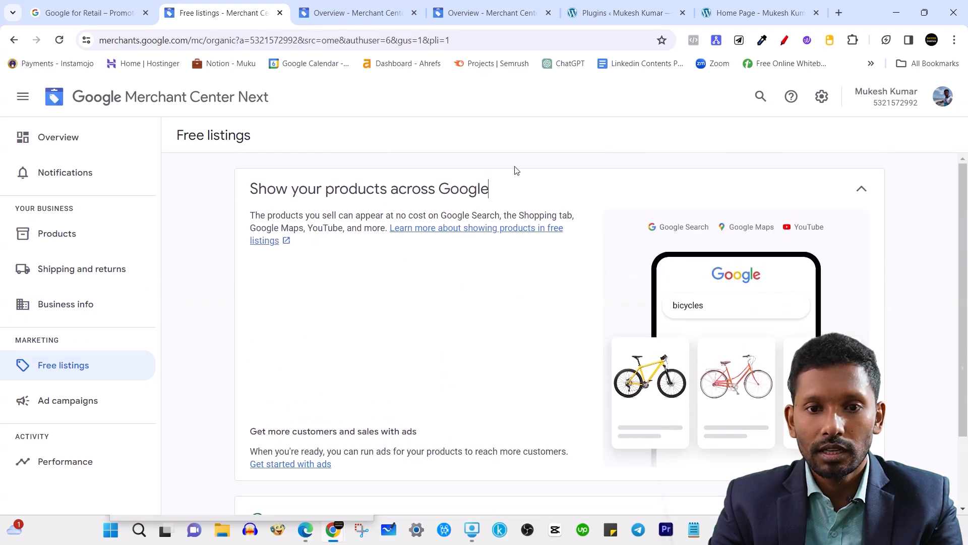
pyautogui.scroll(-1, 479, 409)
pyautogui.scroll(1, 421, 410)
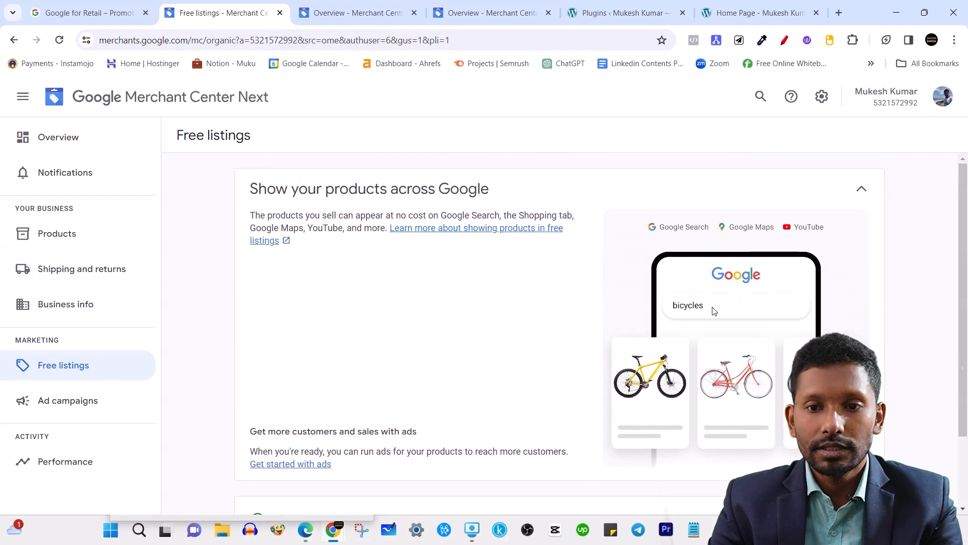
pyautogui.scroll(-2, 761, 313)
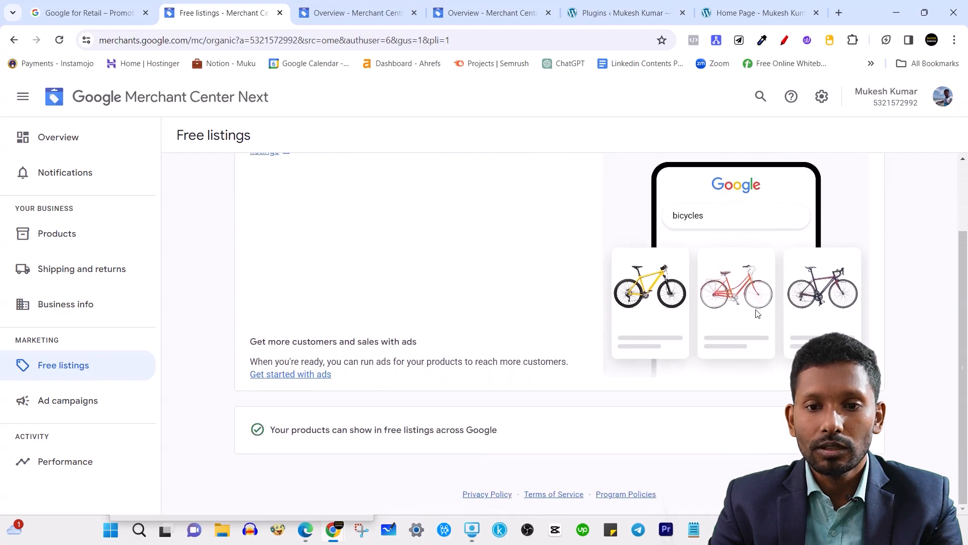
pyautogui.scroll(2, 734, 307)
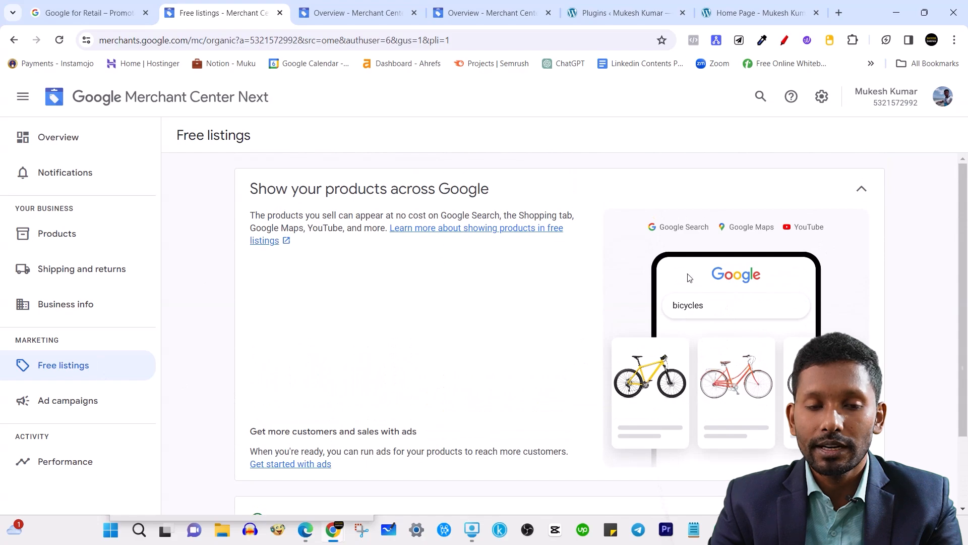
pyautogui.scroll(-2, 610, 297)
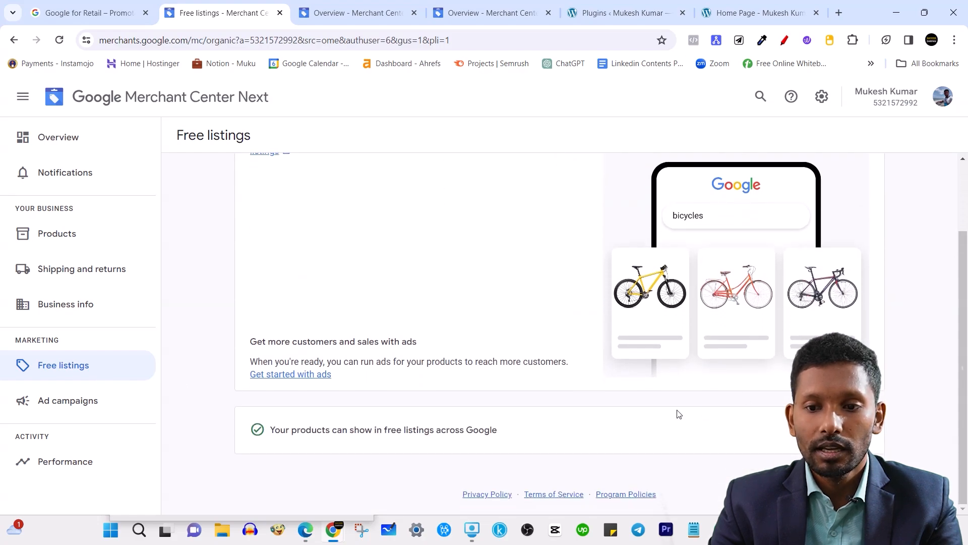
pyautogui.click(42, 406)
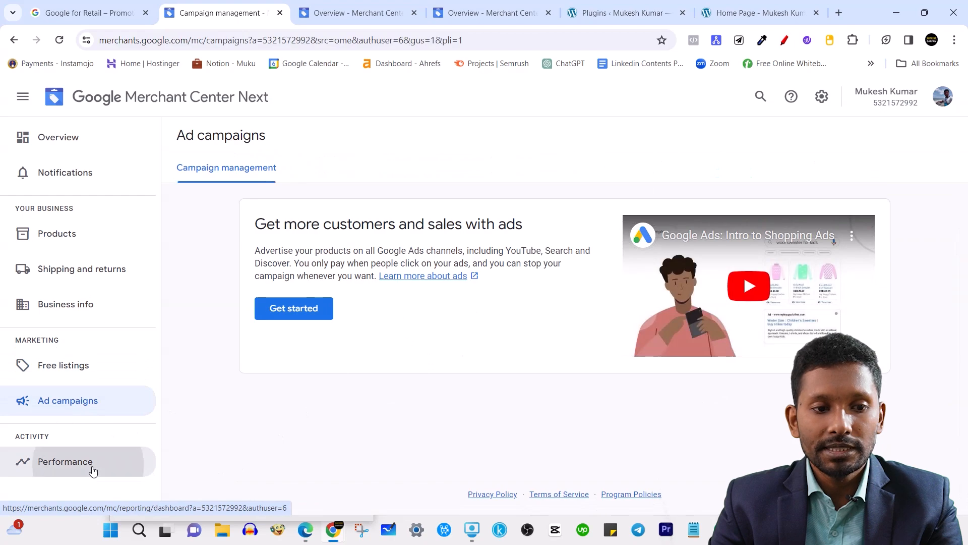
# Check the Performance dashboard (no website clicks in 28 days), then return to Shipping and returns.
pyautogui.click(90, 468)
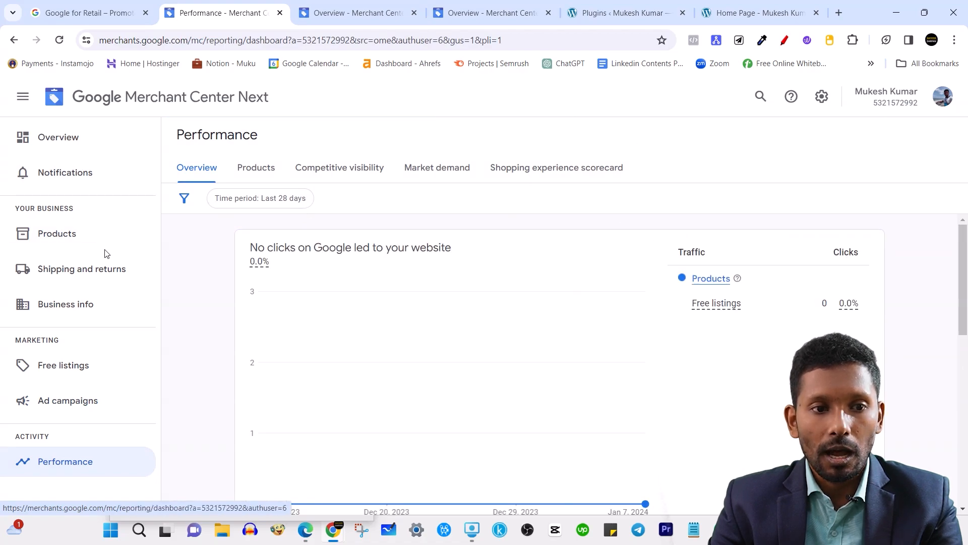
pyautogui.click(83, 264)
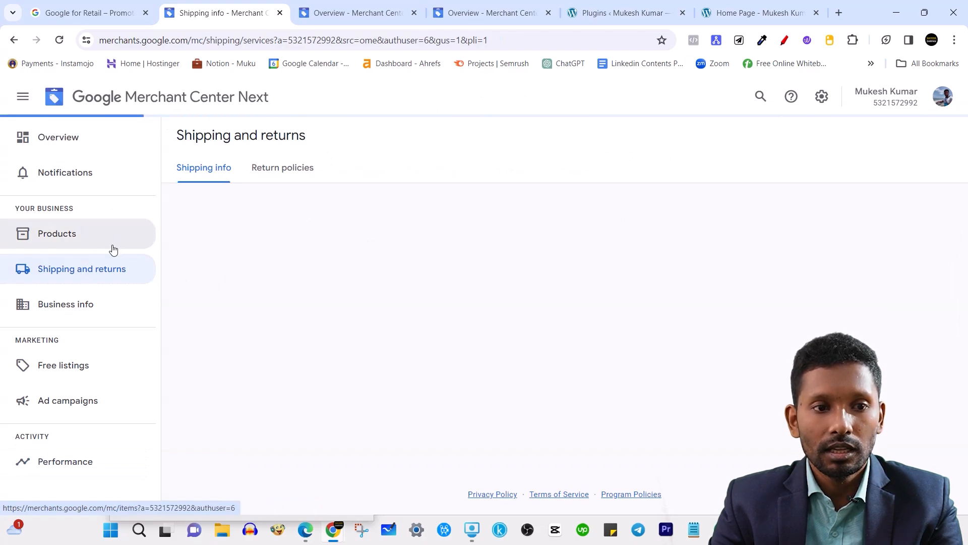
# Browse Business info and Products, then begin adding shipping information from Shipping and returns.
pyautogui.tripleClick(60, 207)
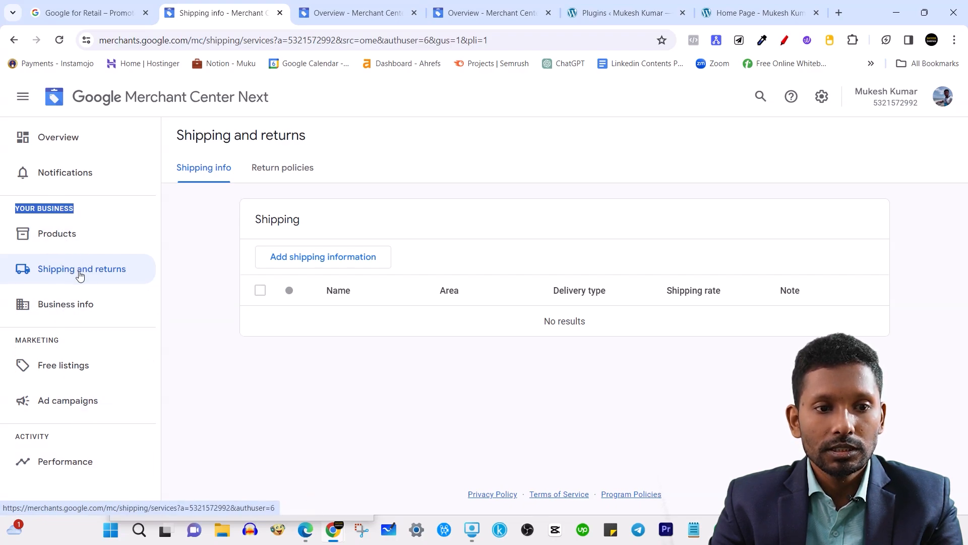
pyautogui.click(71, 310)
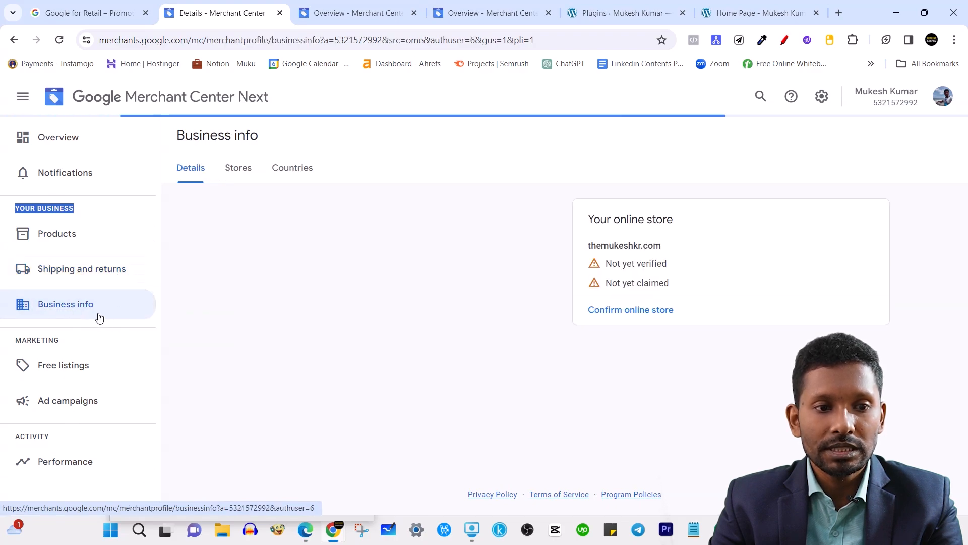
pyautogui.click(56, 241)
pyautogui.click(111, 270)
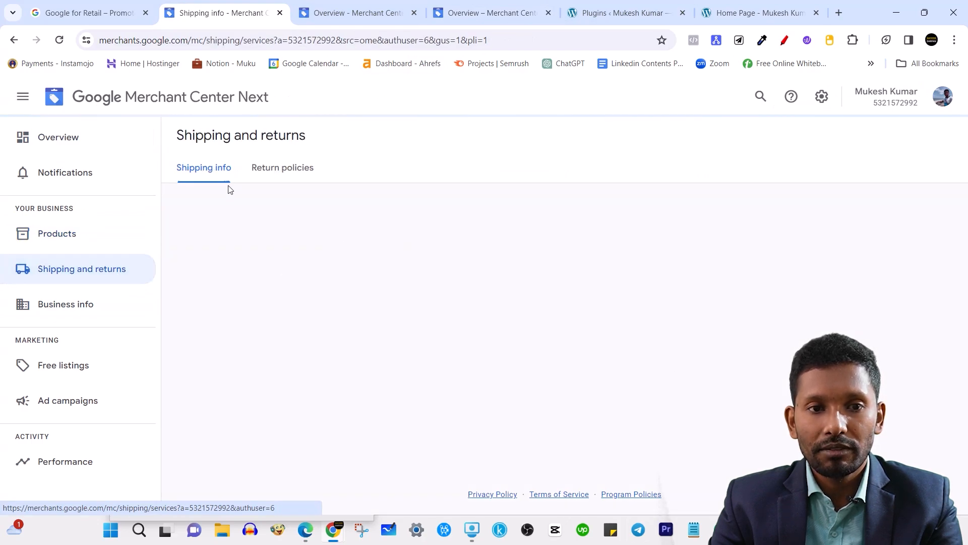
pyautogui.click(324, 257)
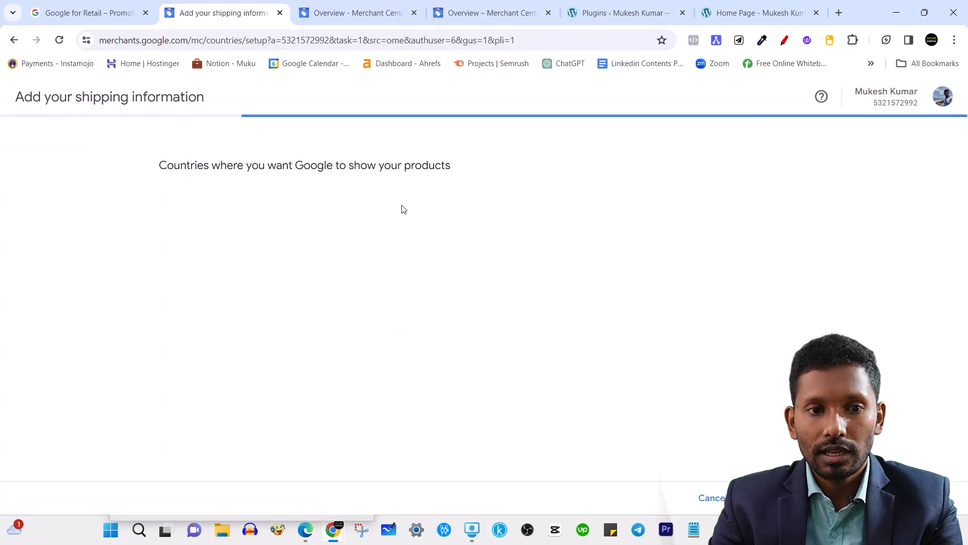
# Search 'ind' in the country list and save India as a target country.
pyautogui.click(218, 231)
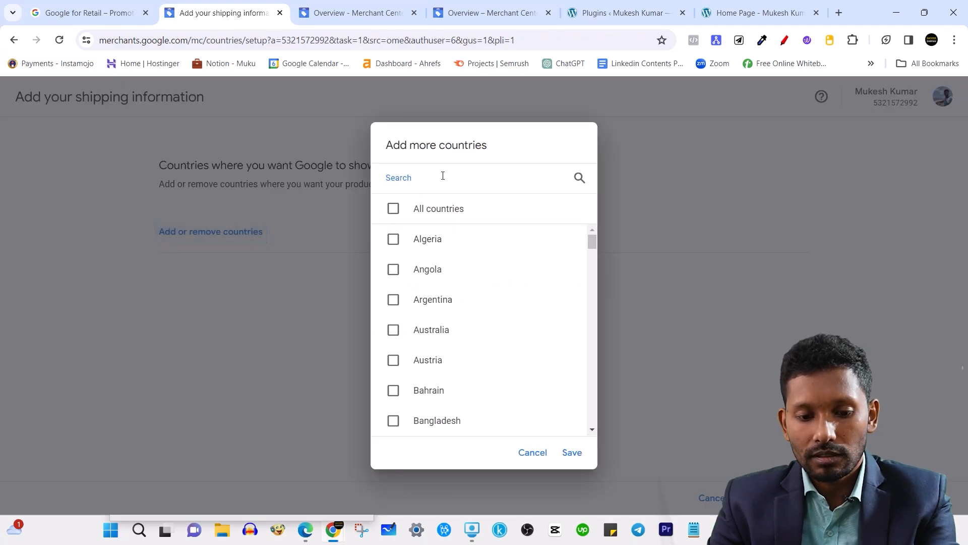
pyautogui.write('u')
pyautogui.press('BackSpace')
pyautogui.write('ind')
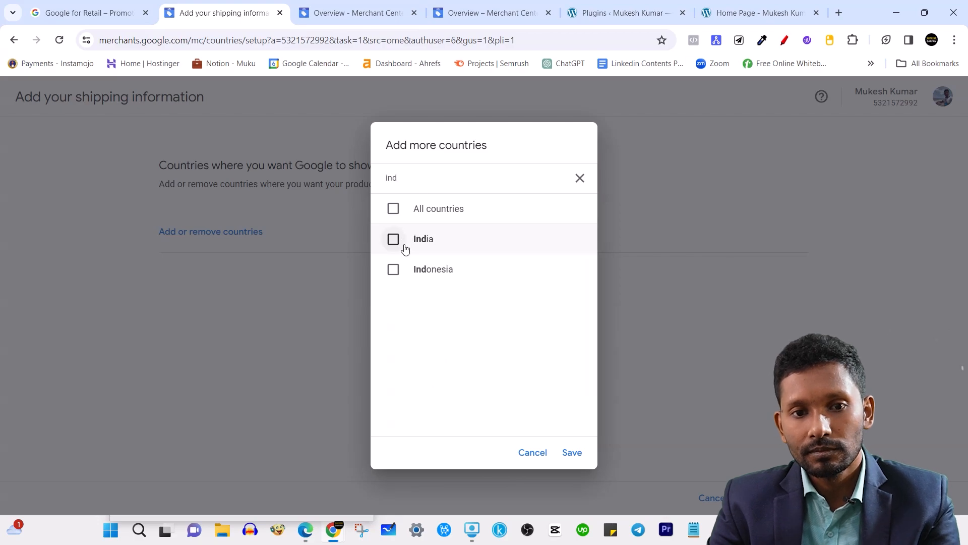
pyautogui.click(394, 239)
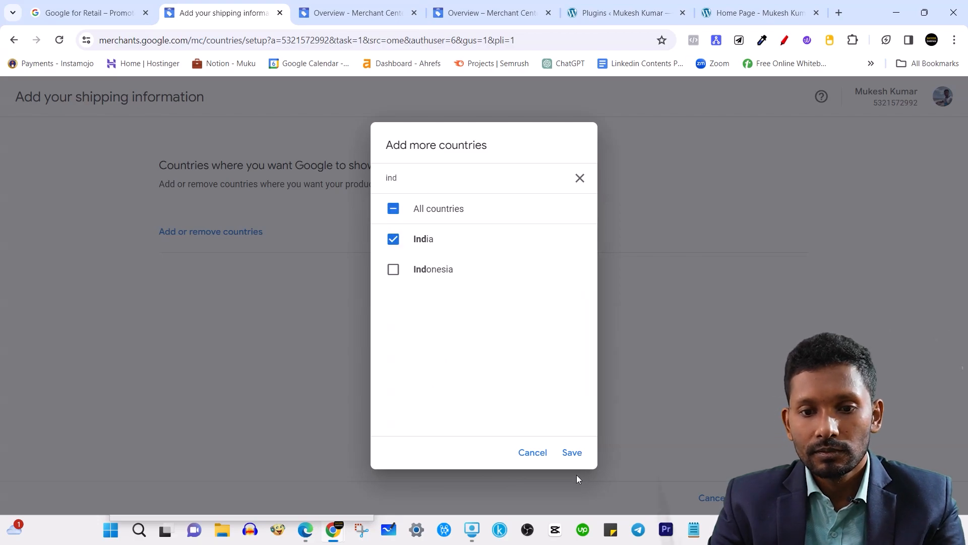
pyautogui.click(574, 452)
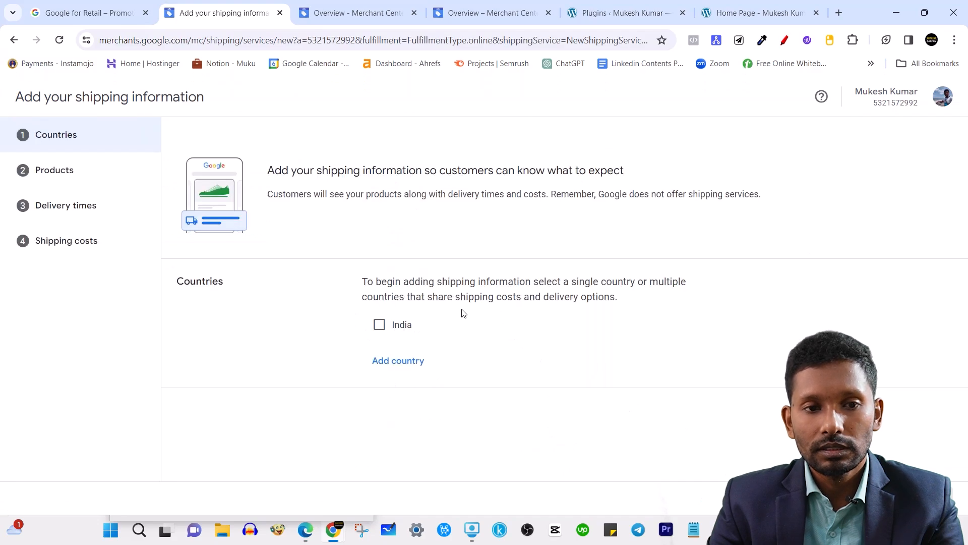
# Tick India and keep All products selected to reach the Delivery times step.
pyautogui.click(380, 325)
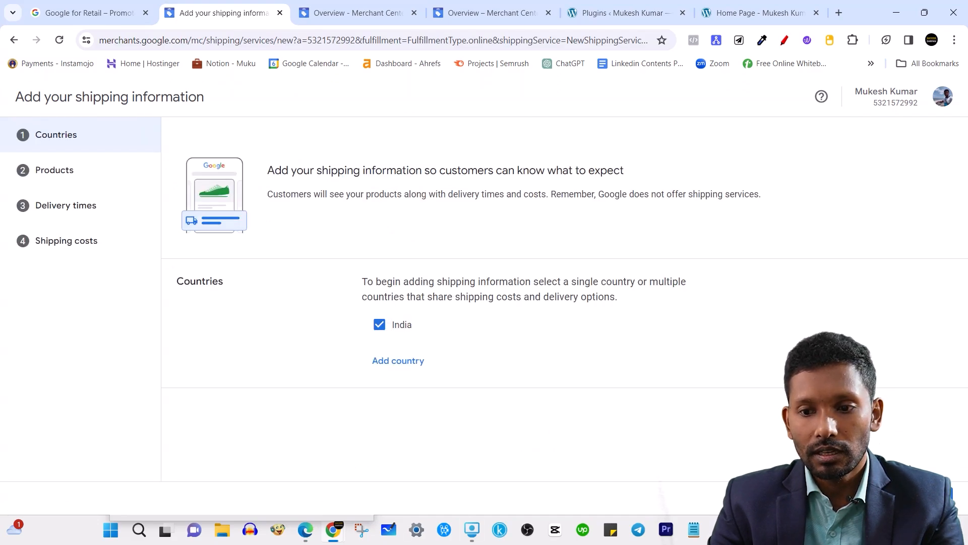
pyautogui.click(927, 496)
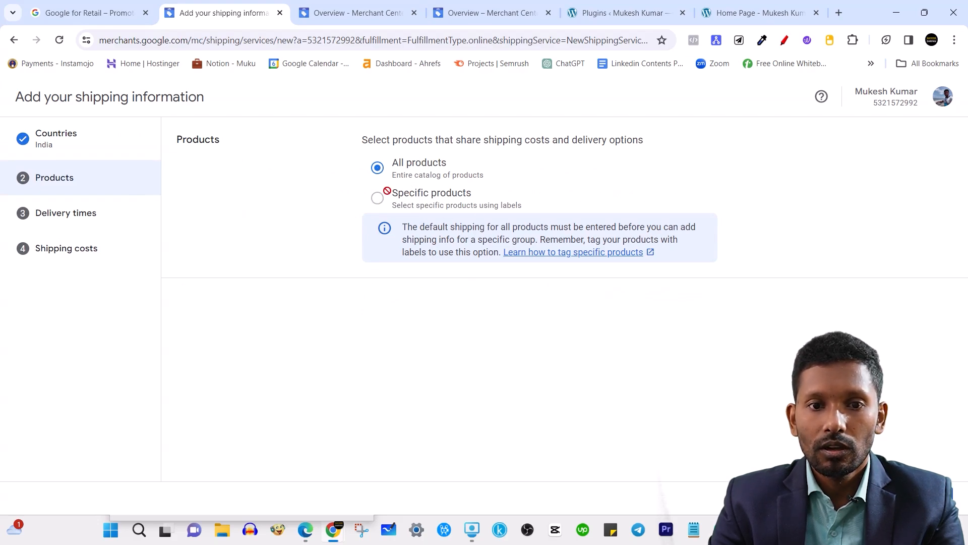
pyautogui.click(929, 498)
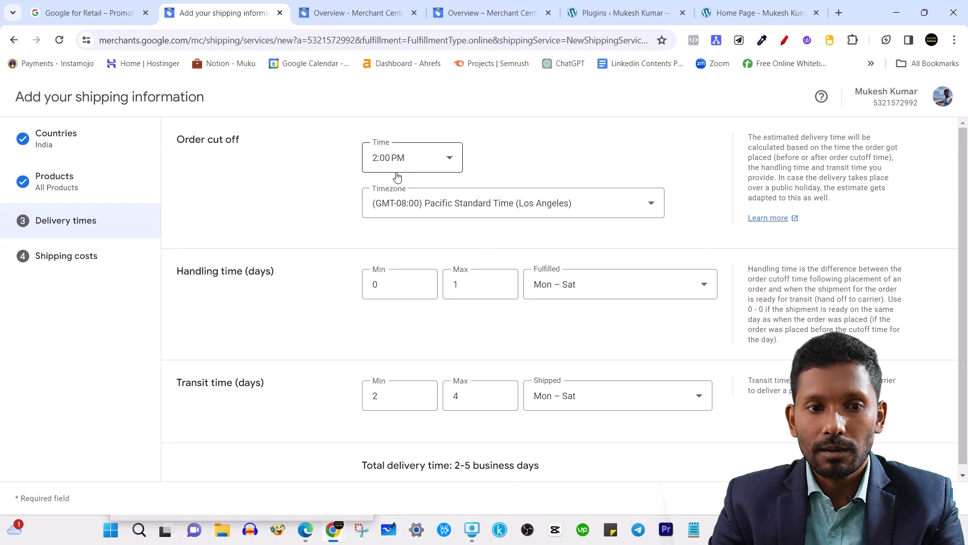
# Keep Mon – Sat fulfilment days and set maximum handling time to 2 days.
pyautogui.moveTo(218, 273); pyautogui.dragTo(261, 273)
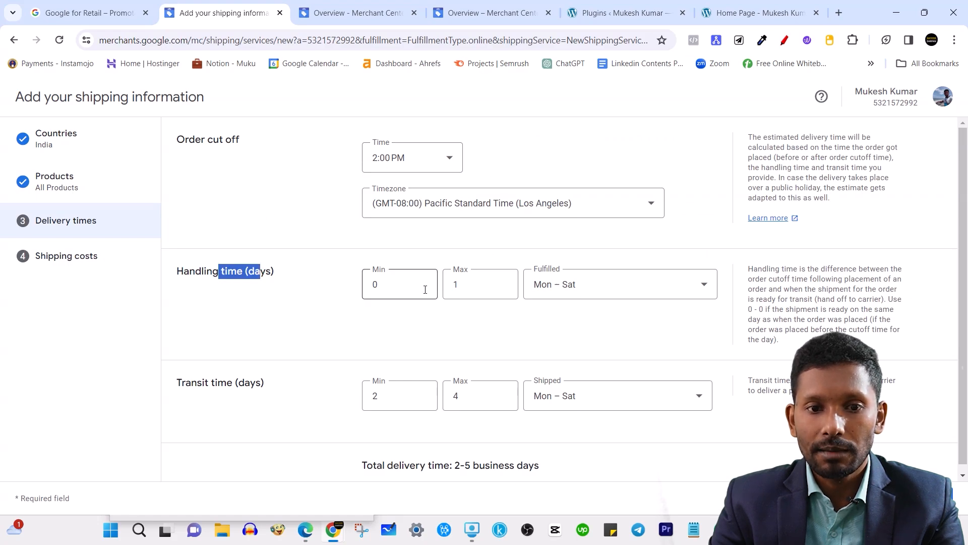
pyautogui.click(401, 284)
pyautogui.click(595, 282)
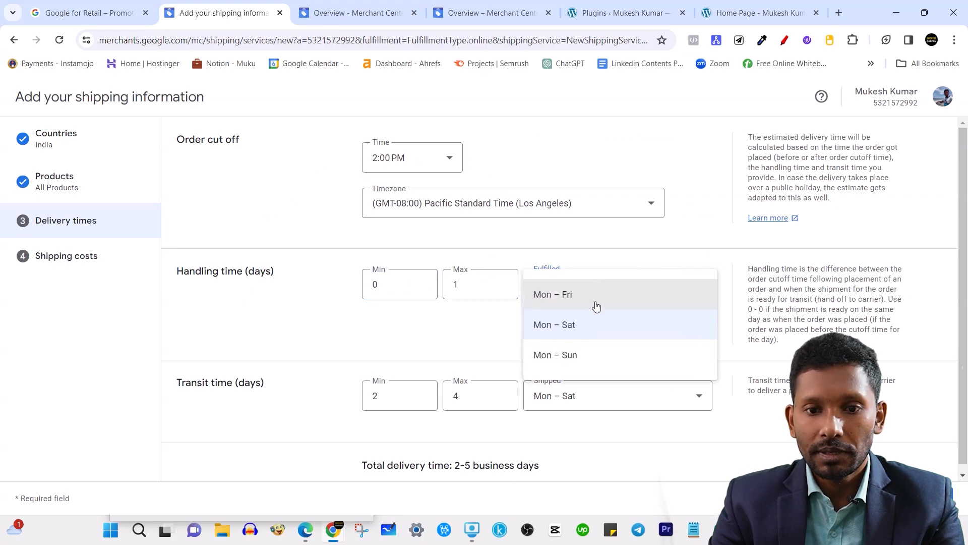
pyautogui.click(470, 304)
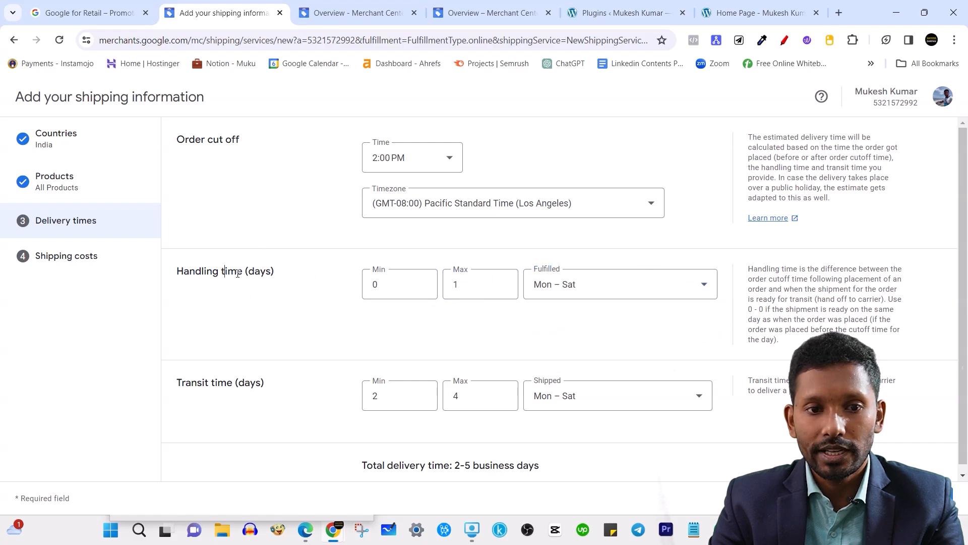
pyautogui.moveTo(481, 283); pyautogui.dragTo(444, 295)
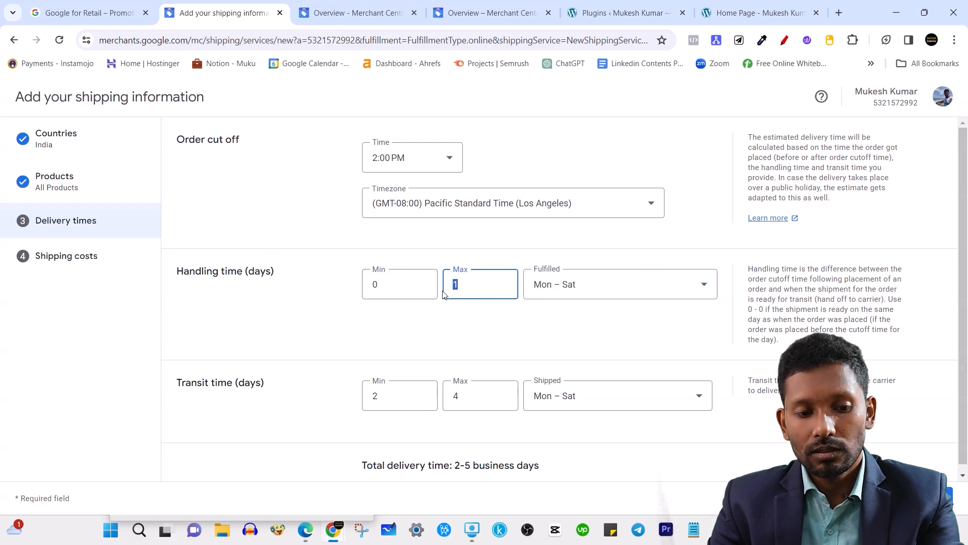
pyautogui.write('2')
pyautogui.click(346, 329)
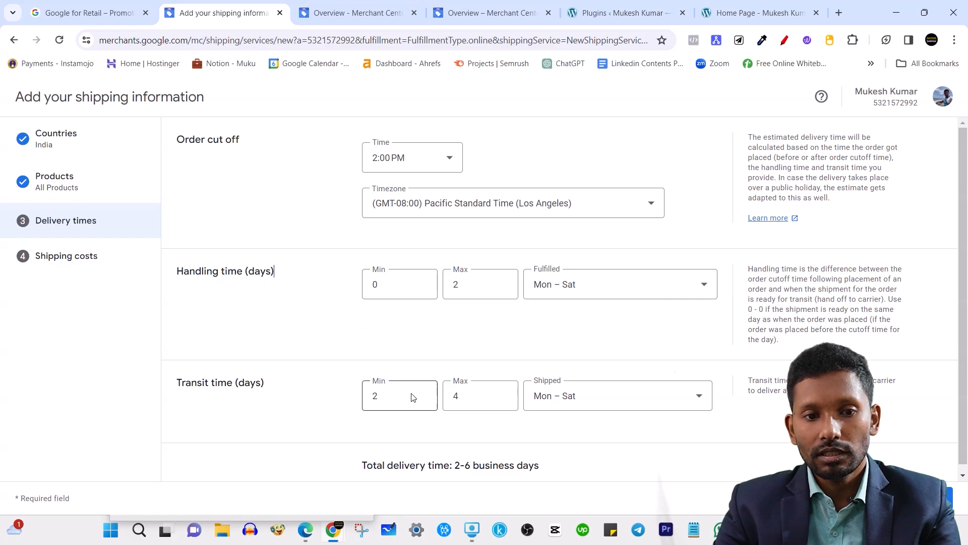
# Set transit time to a minimum of 3 and maximum of 7 days.
pyautogui.scroll(-1, 404, 392)
pyautogui.click(473, 386)
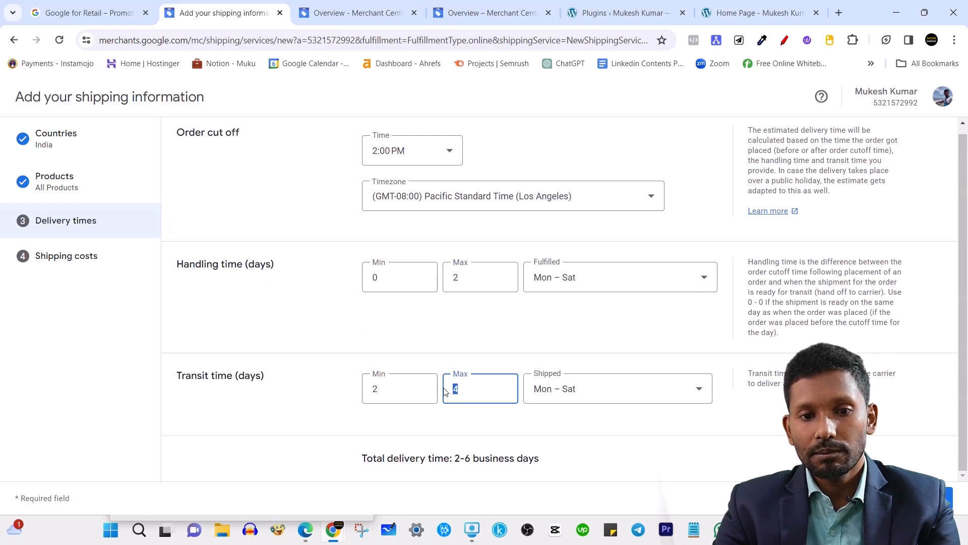
pyautogui.doubleClick(375, 388)
pyautogui.write('3')
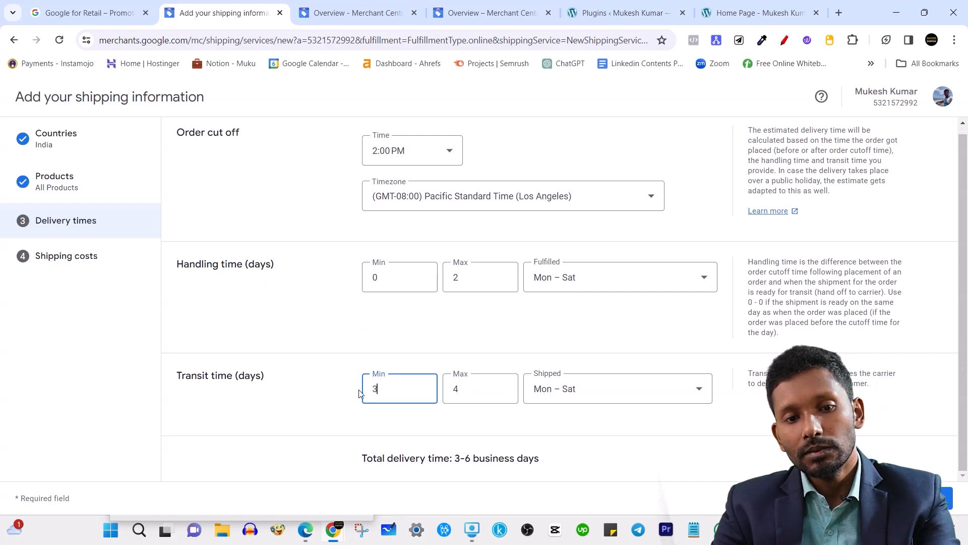
pyautogui.click(302, 400)
pyautogui.moveTo(462, 389); pyautogui.dragTo(442, 393)
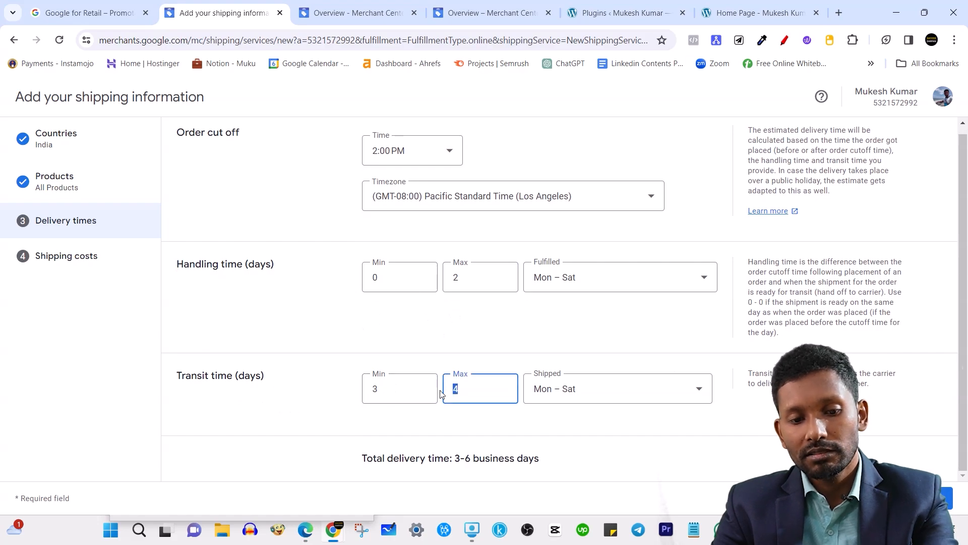
pyautogui.click(375, 418)
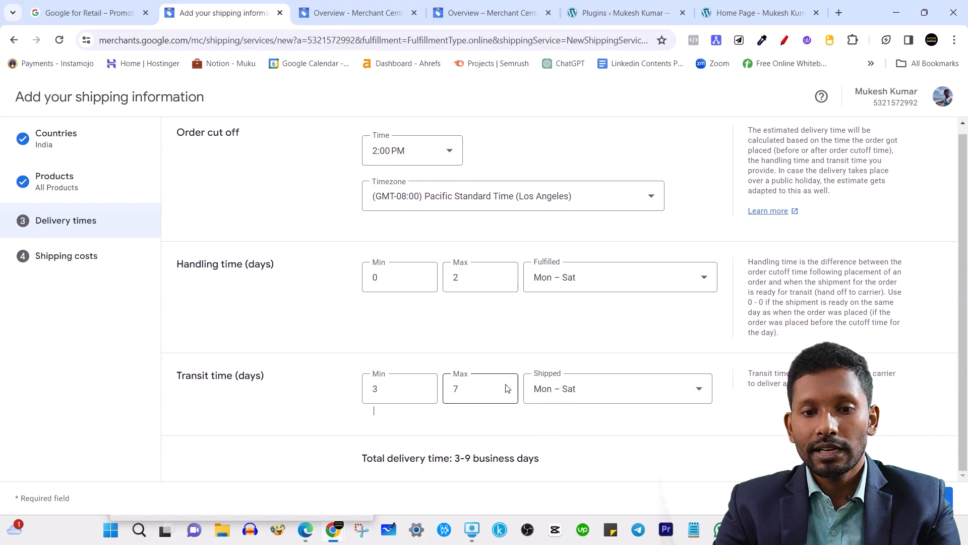
# Highlight the 3–9 business day total, then bring up the order cutoff timezone choices.
pyautogui.moveTo(450, 455); pyautogui.dragTo(560, 459)
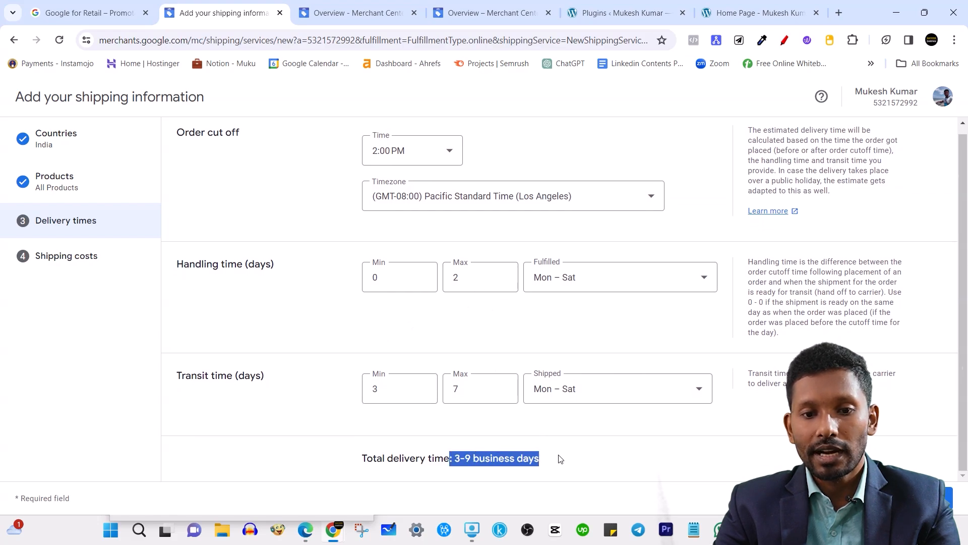
pyautogui.click(291, 241)
pyautogui.click(471, 201)
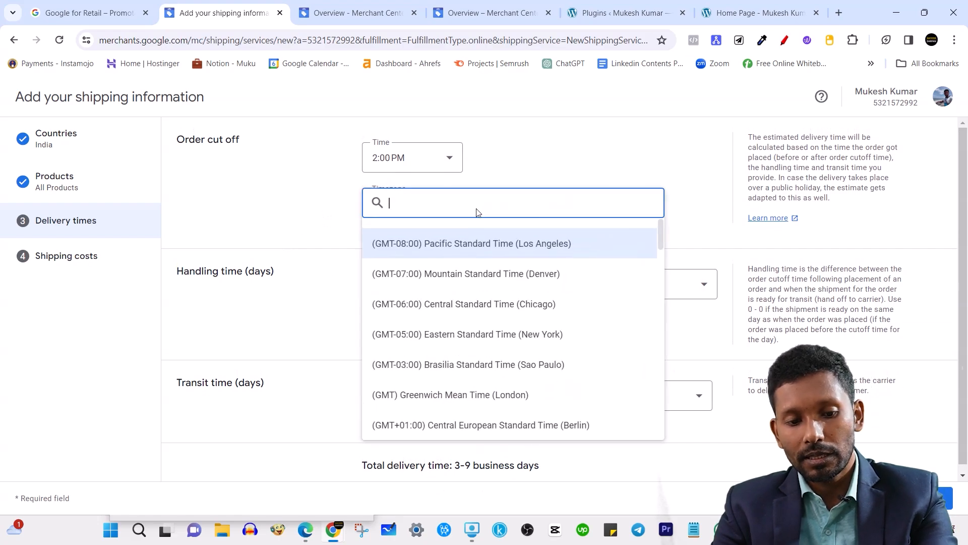
# Set the order cutoff to 5:00 PM India Standard Time (Kolkata).
pyautogui.write('indi')
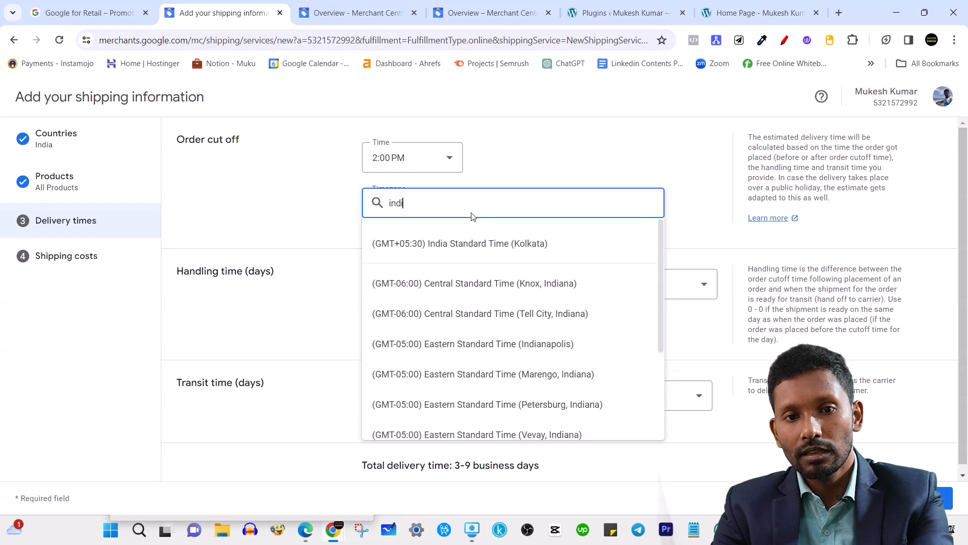
pyautogui.click(476, 244)
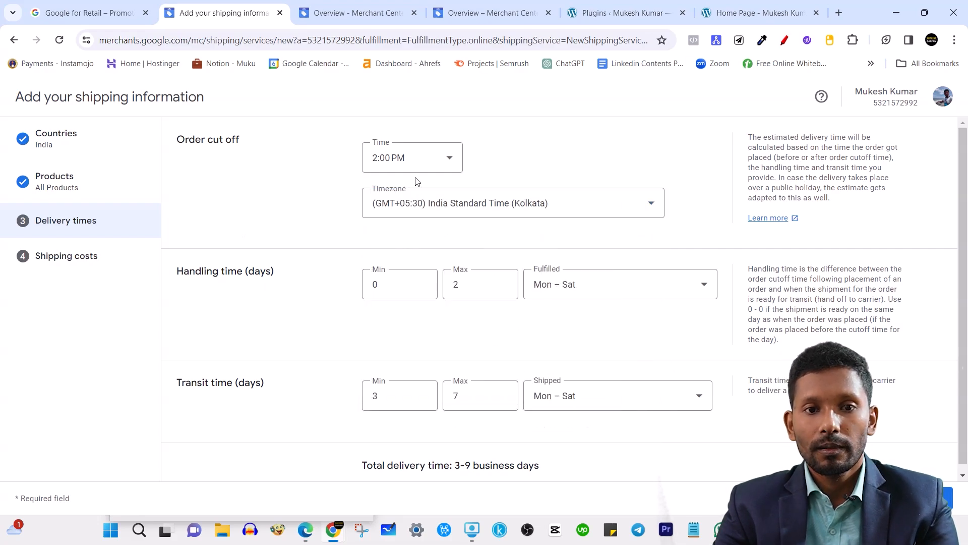
pyautogui.click(415, 164)
pyautogui.scroll(-4, 415, 296)
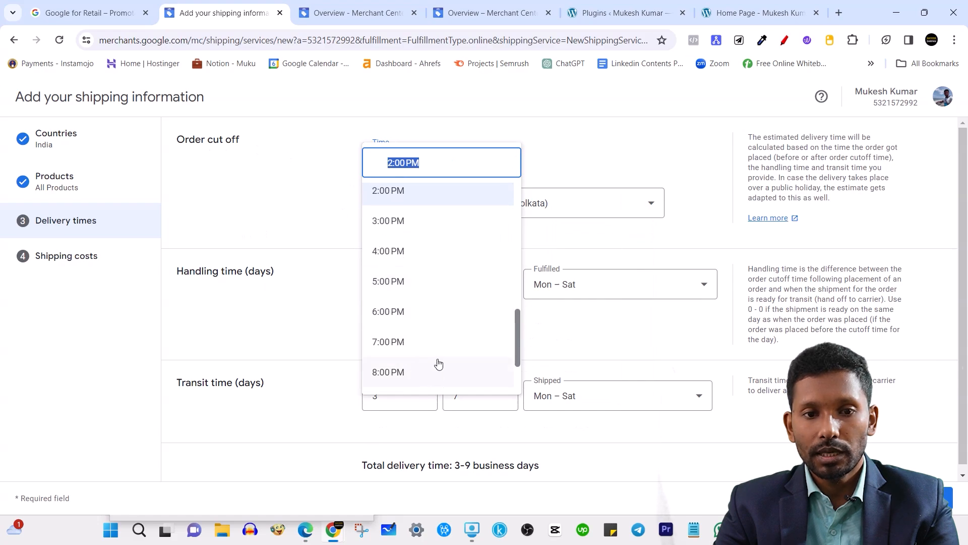
pyautogui.scroll(4, 438, 364)
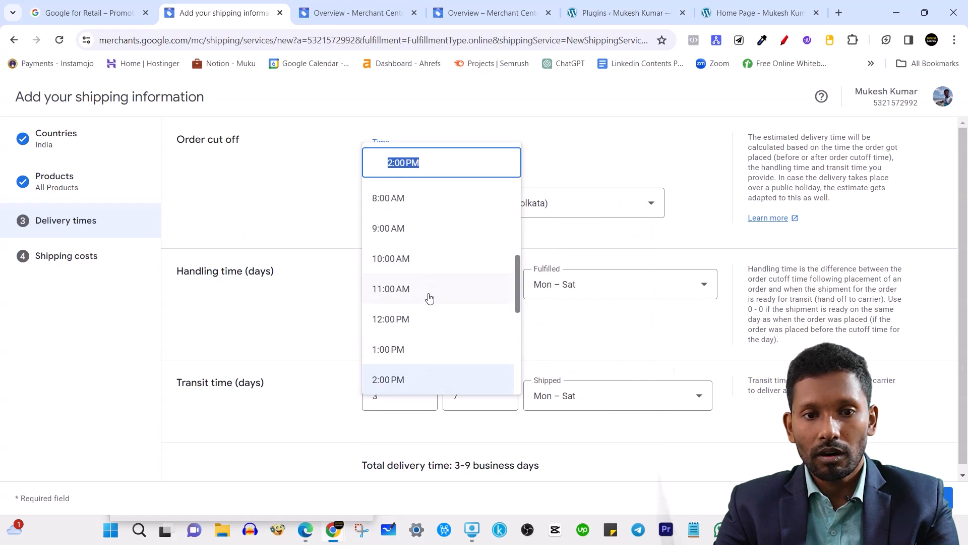
pyautogui.scroll(-5, 417, 340)
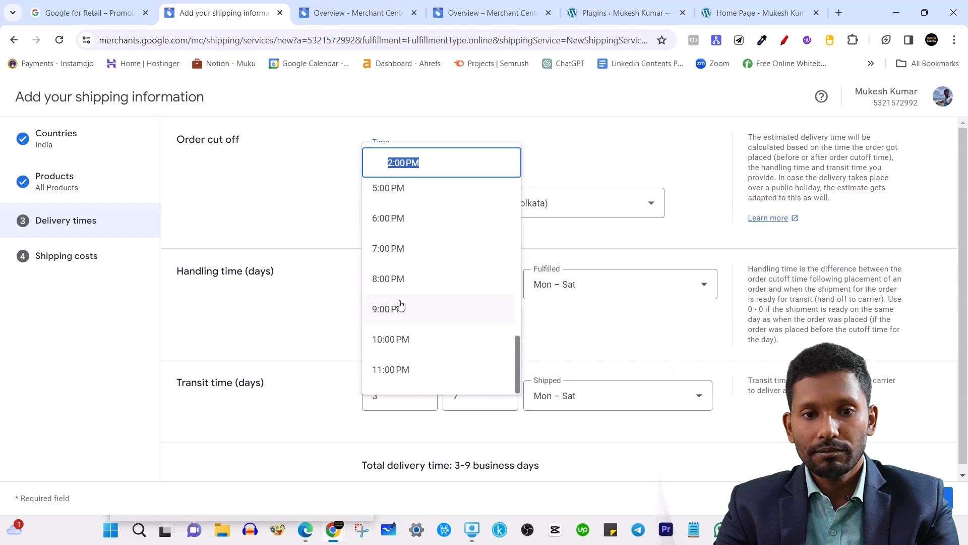
pyautogui.click(401, 192)
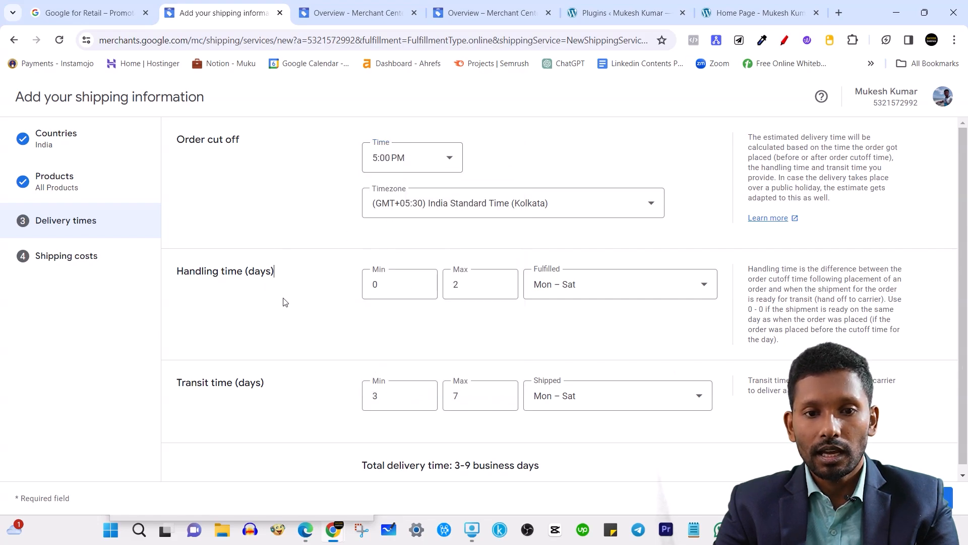
# Review the 4–9 business day total and handling/transit times, then continue to Shipping costs.
pyautogui.moveTo(454, 465); pyautogui.dragTo(585, 479)
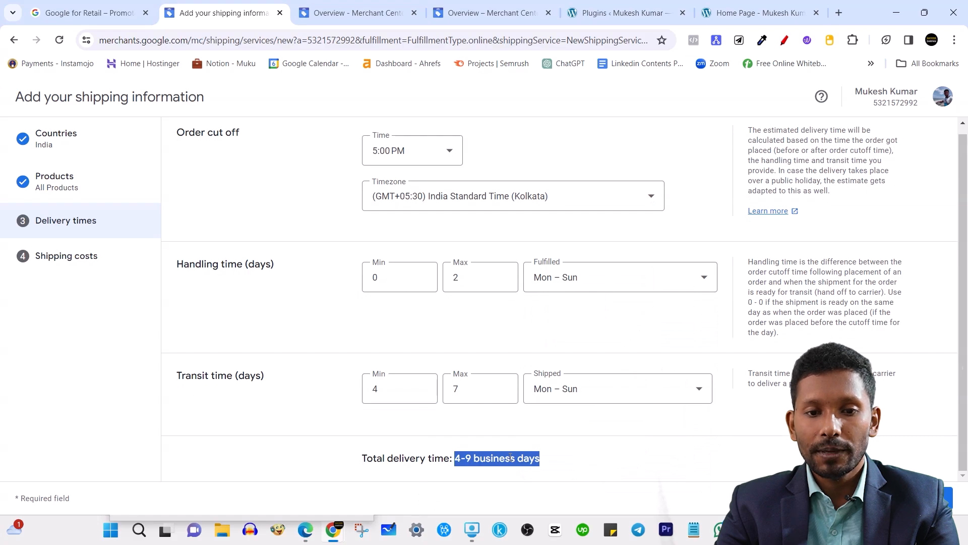
pyautogui.click(511, 457)
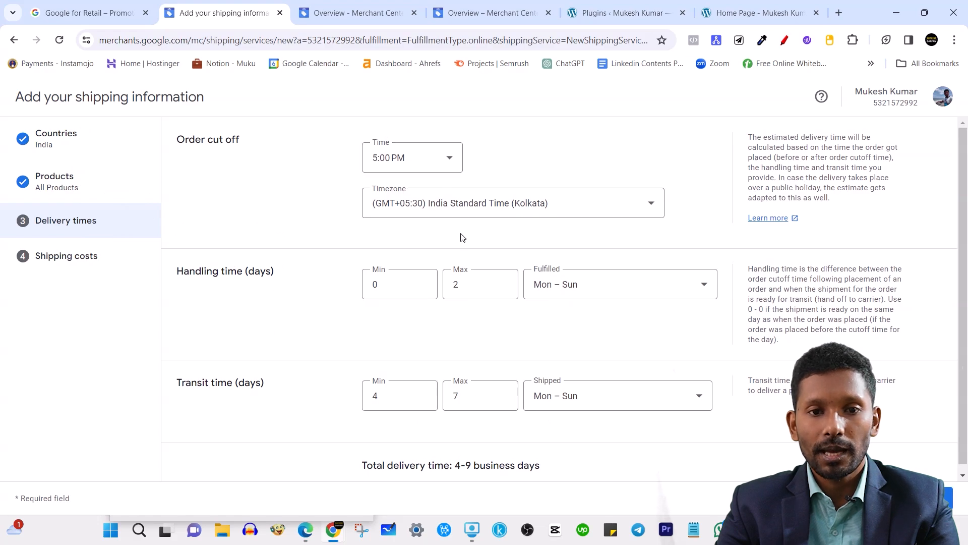
pyautogui.scroll(-1, 461, 324)
pyautogui.scroll(1, 403, 247)
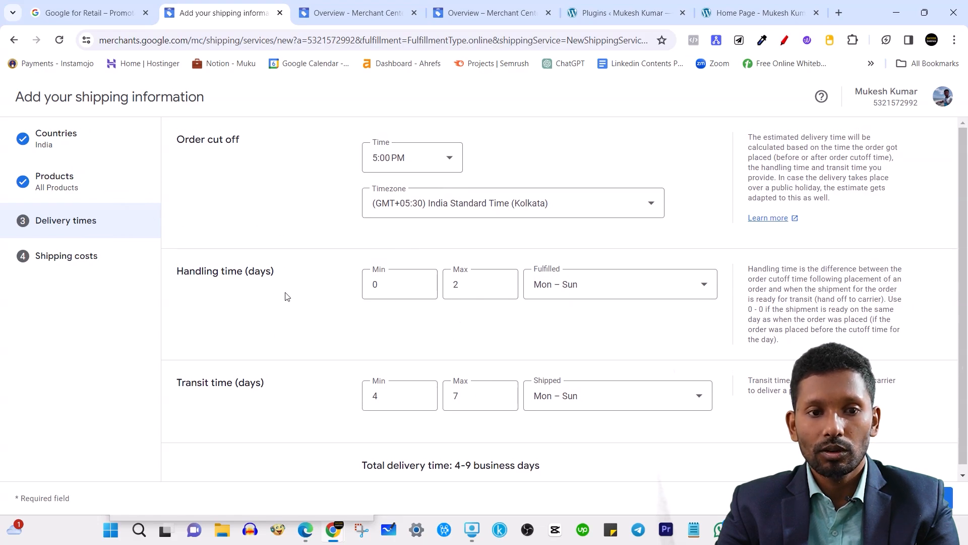
pyautogui.tripleClick(215, 273)
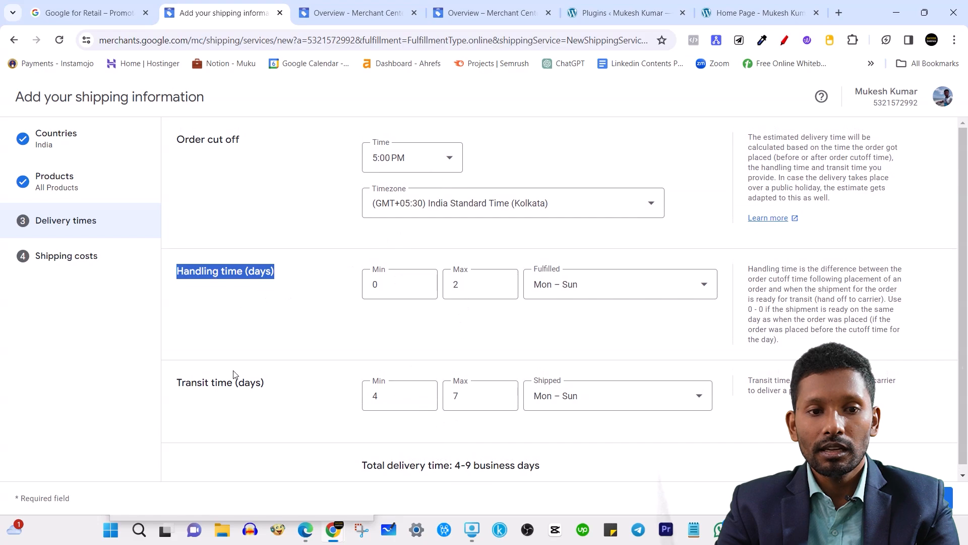
pyautogui.tripleClick(224, 380)
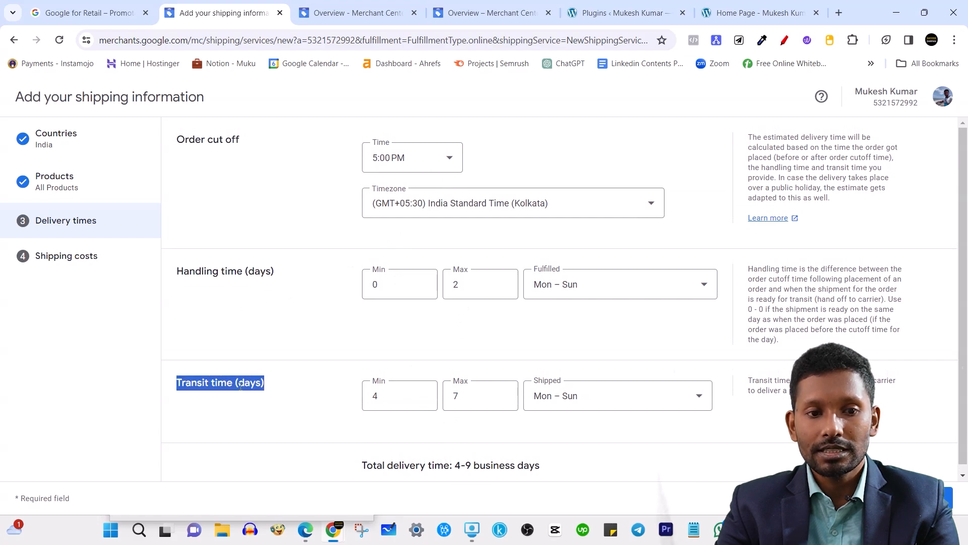
pyautogui.tripleClick(232, 271)
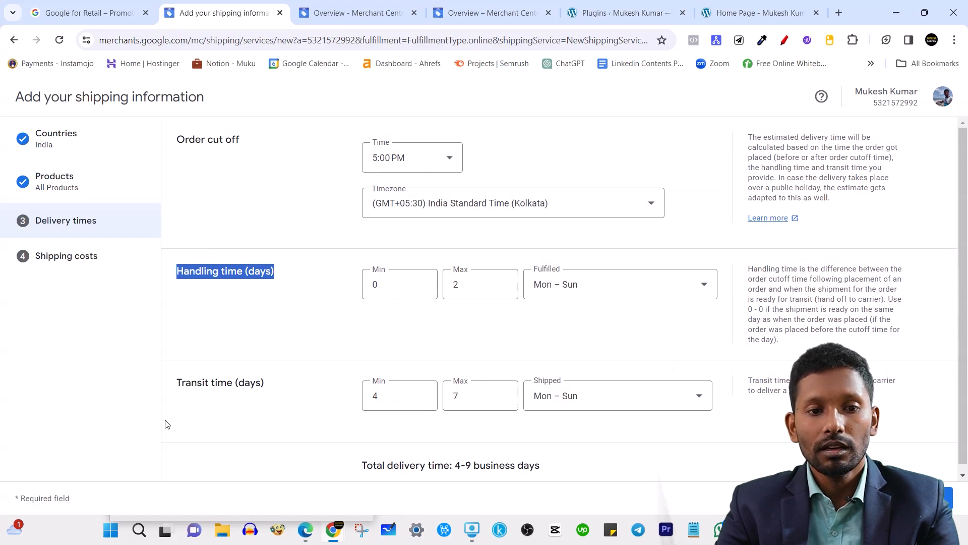
pyautogui.tripleClick(226, 386)
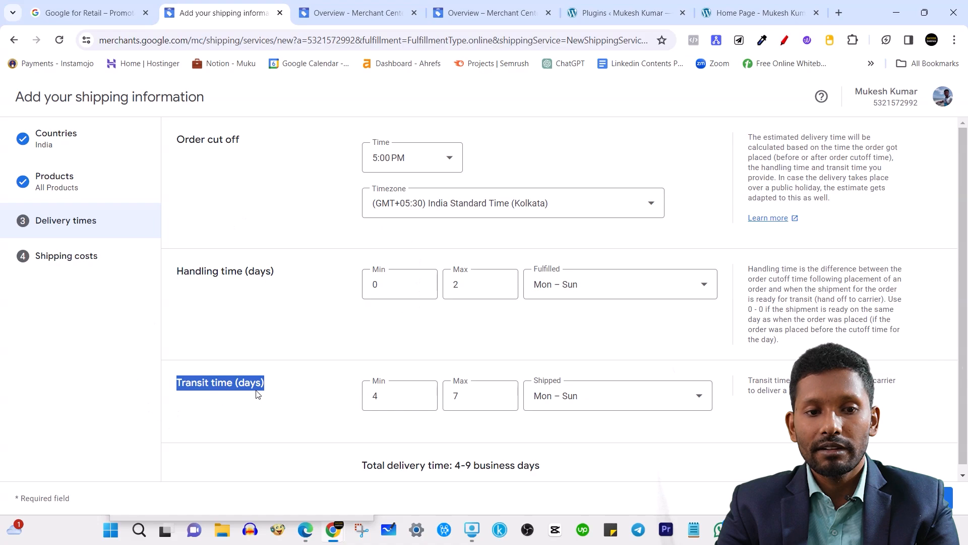
pyautogui.click(928, 498)
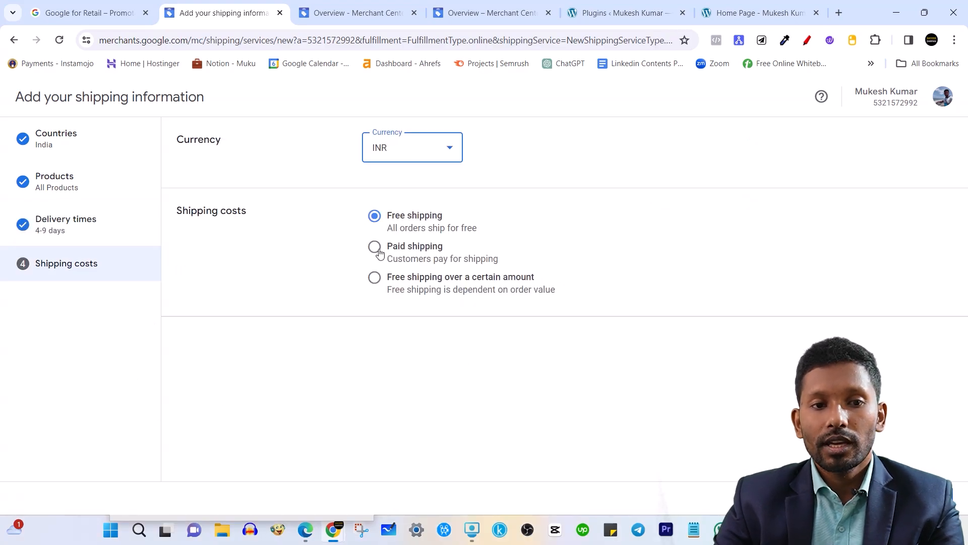
pyautogui.click(458, 150)
pyautogui.click(559, 146)
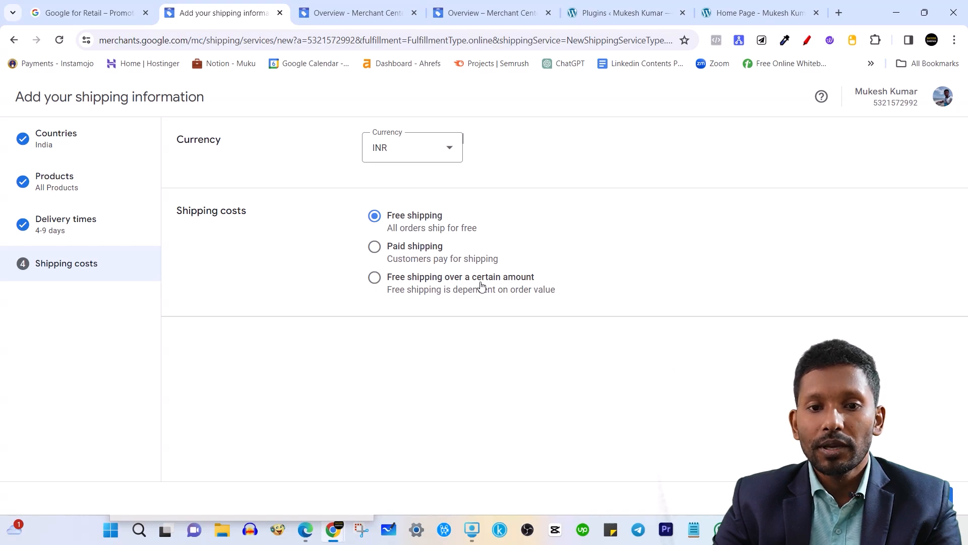
pyautogui.click(374, 277)
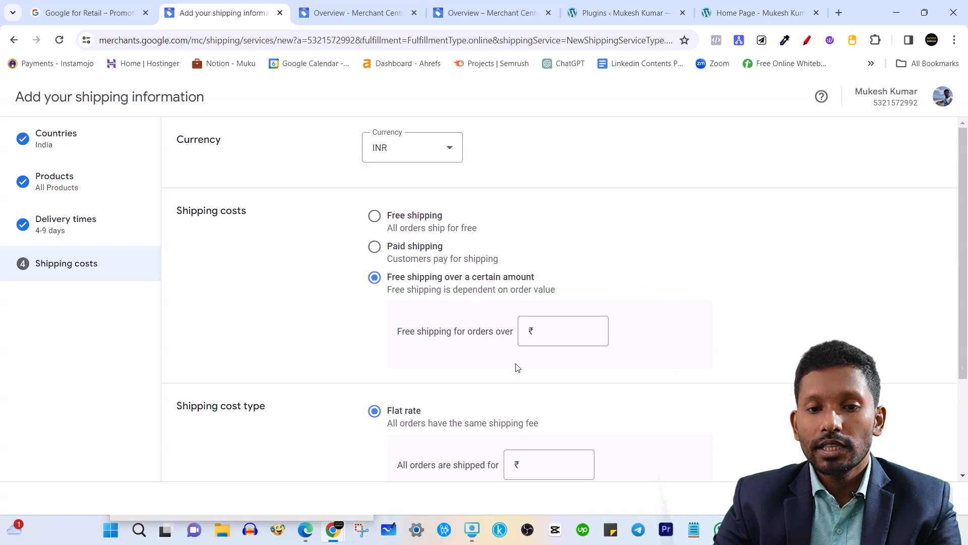
pyautogui.scroll(-1, 512, 424)
pyautogui.scroll(-2, 512, 432)
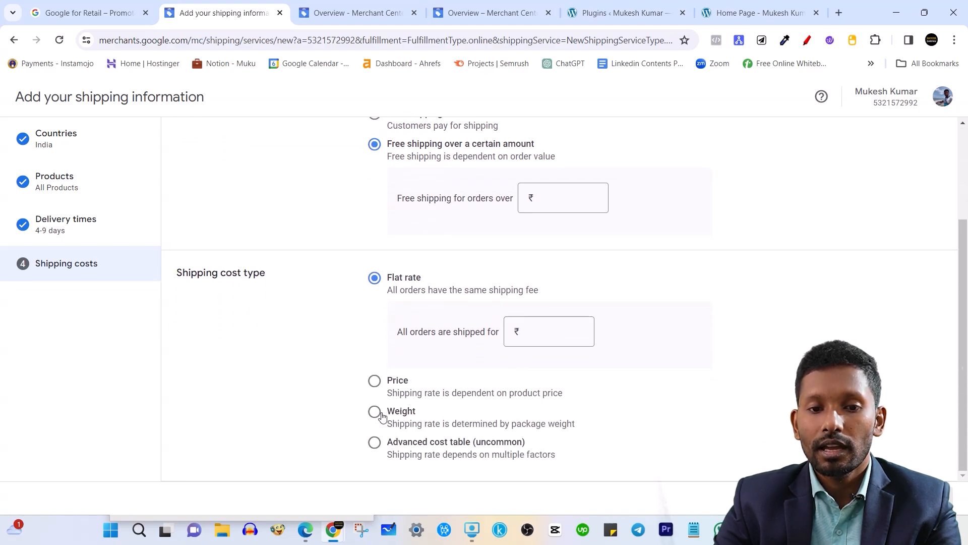
pyautogui.scroll(3, 479, 327)
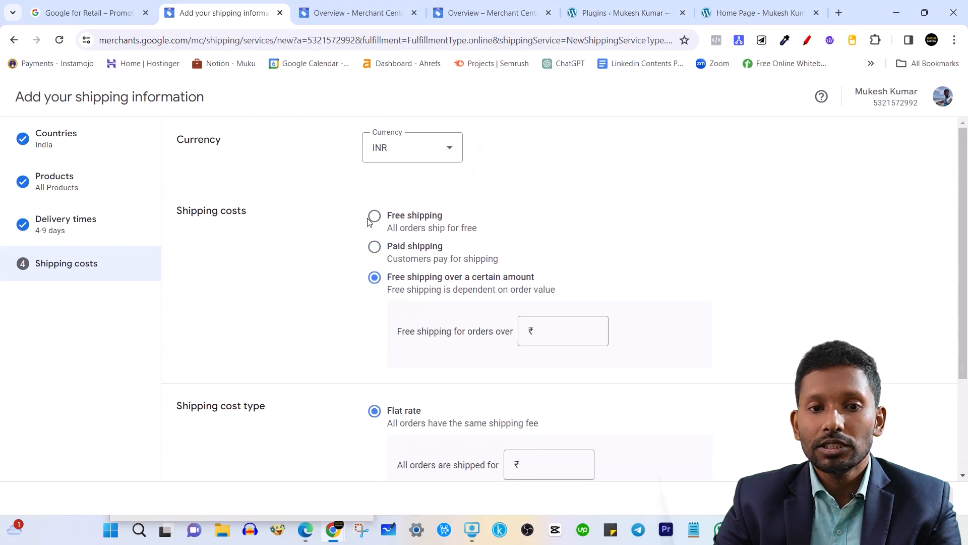
pyautogui.click(374, 216)
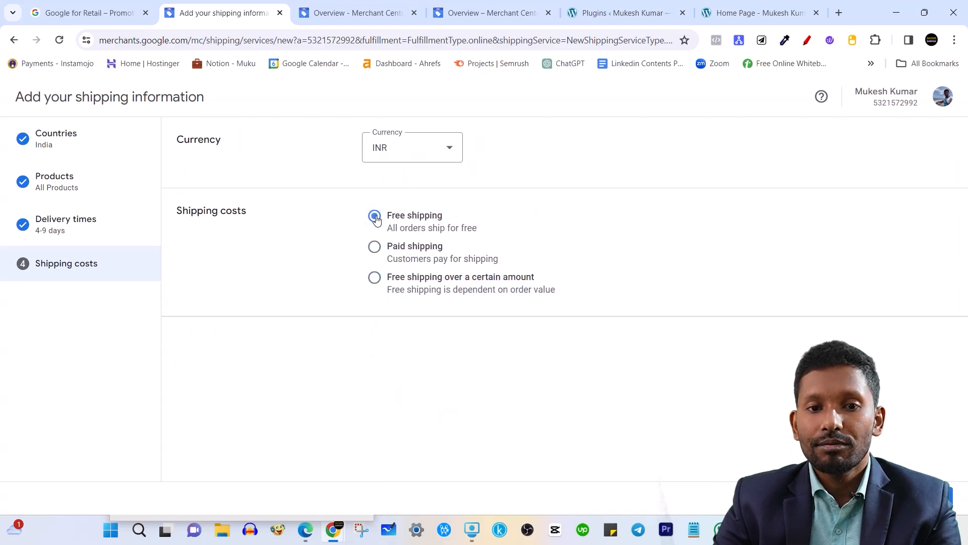
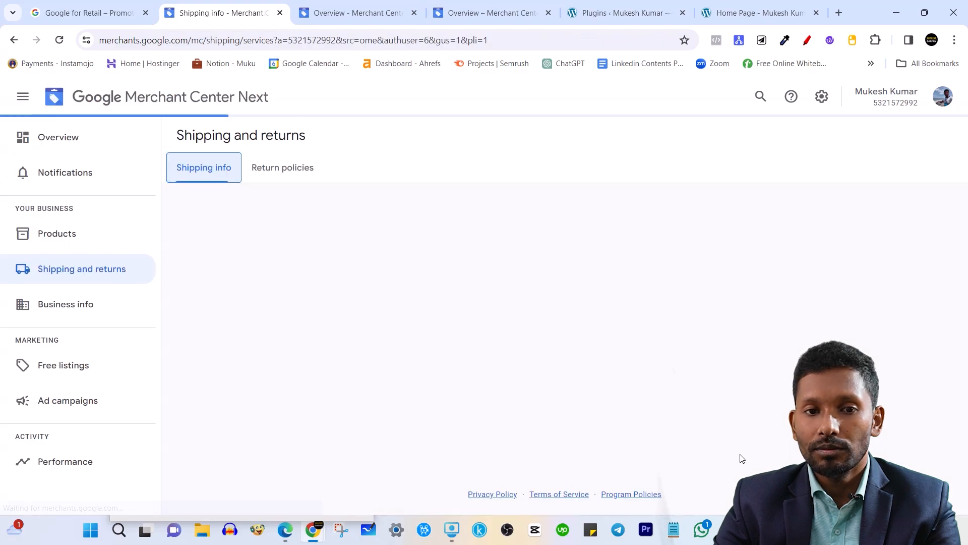
# Go to Shipping and returns and open the Return policies tab.
pyautogui.click(296, 171)
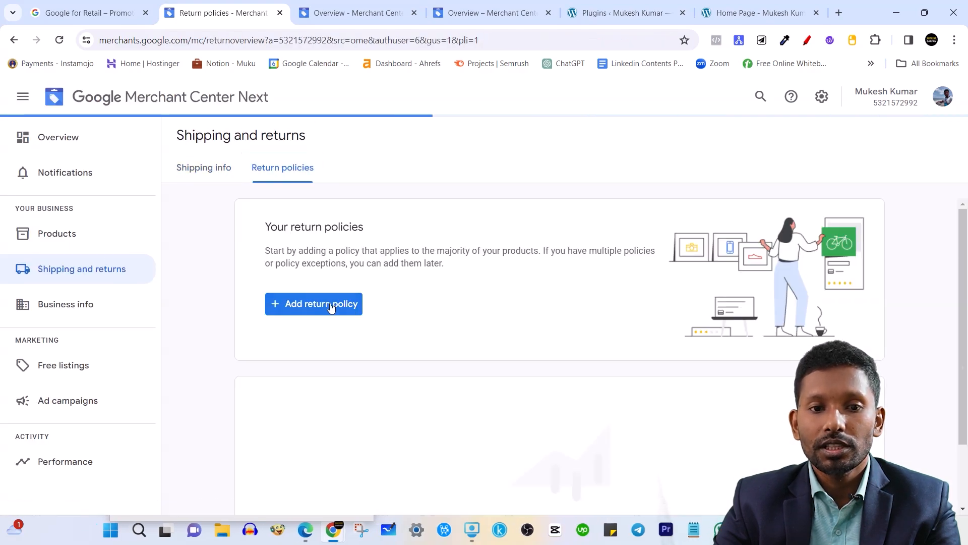
# Start a new return policy and place the cursor in its empty URL field.
pyautogui.click(329, 304)
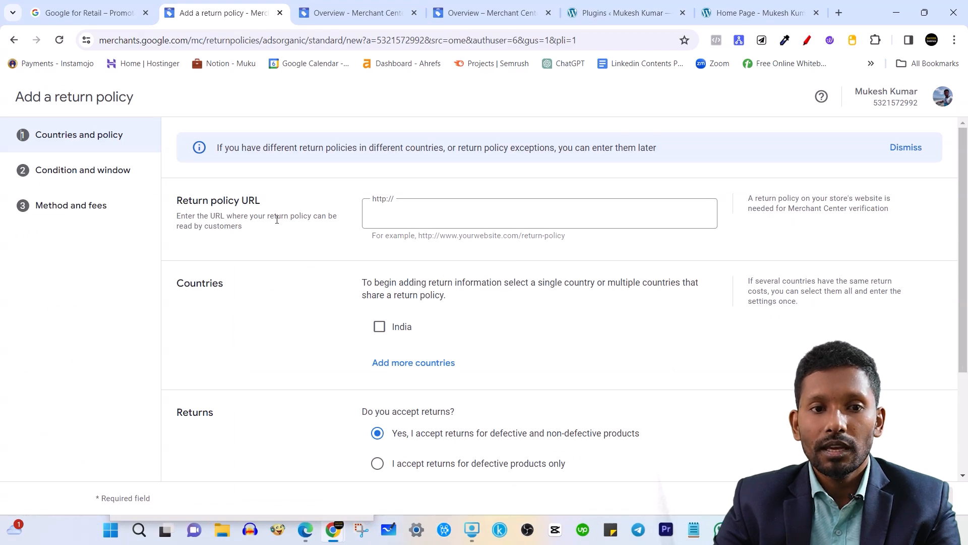
pyautogui.click(415, 219)
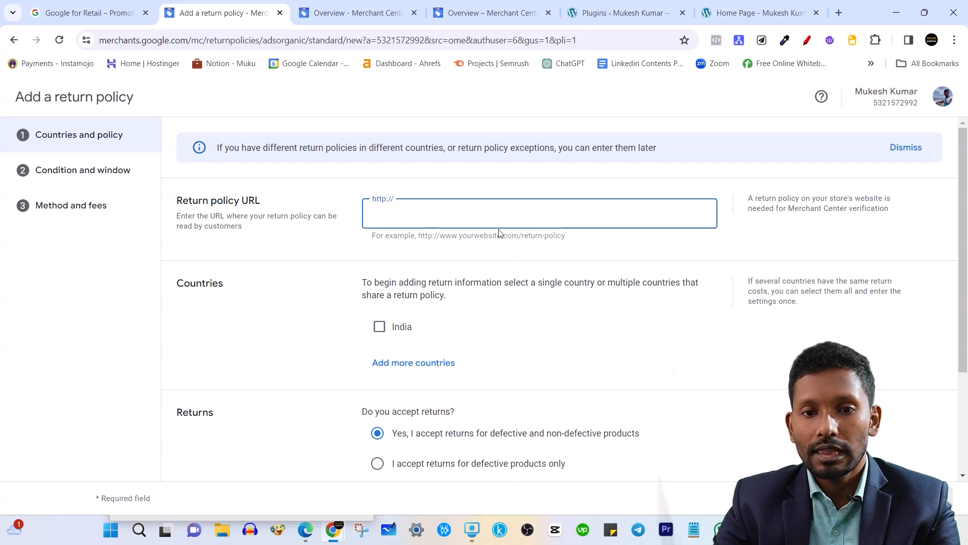
pyautogui.click(421, 235)
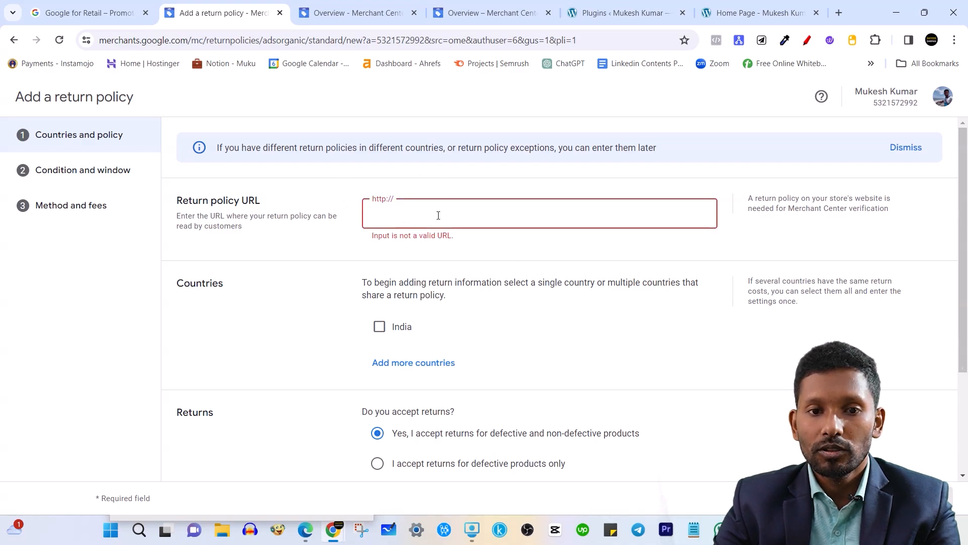
pyautogui.click(366, 169)
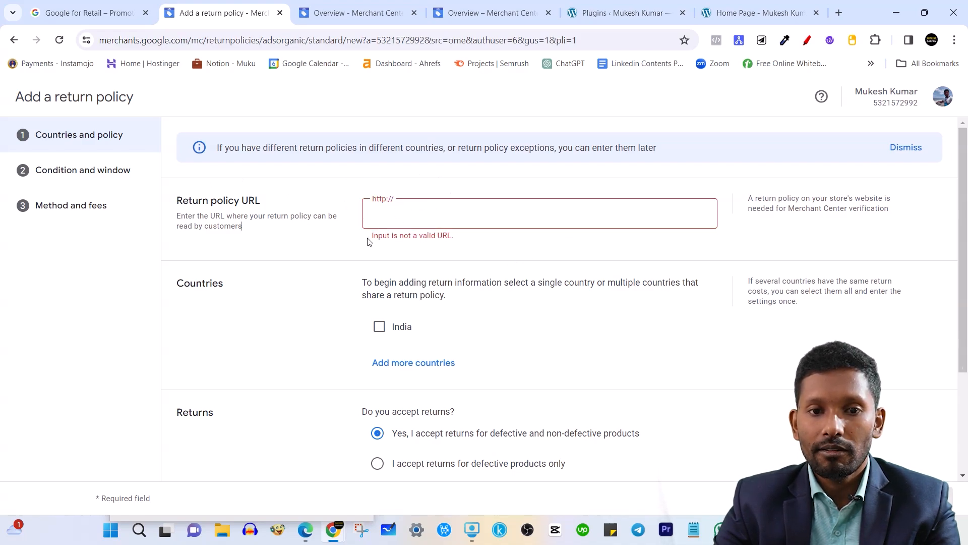
pyautogui.click(434, 213)
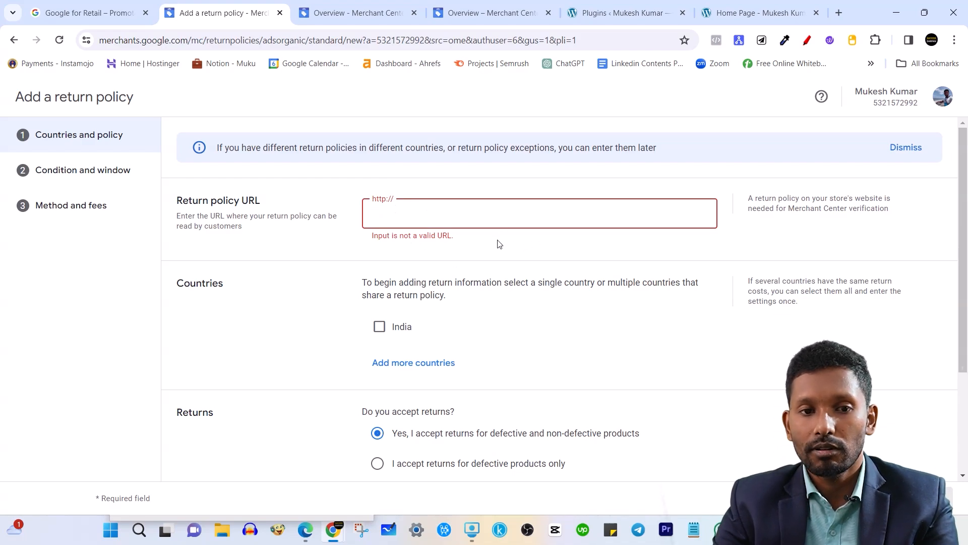
# Apply the policy to India, accepting returns for defective products only and no exchanges.
pyautogui.click(379, 327)
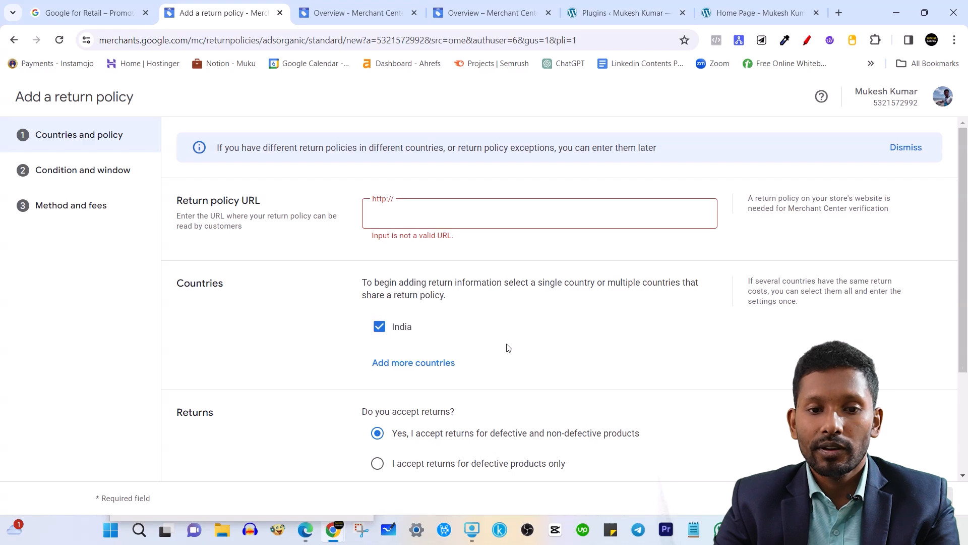
pyautogui.scroll(-2, 506, 348)
pyautogui.scroll(-1, 381, 358)
pyautogui.click(377, 337)
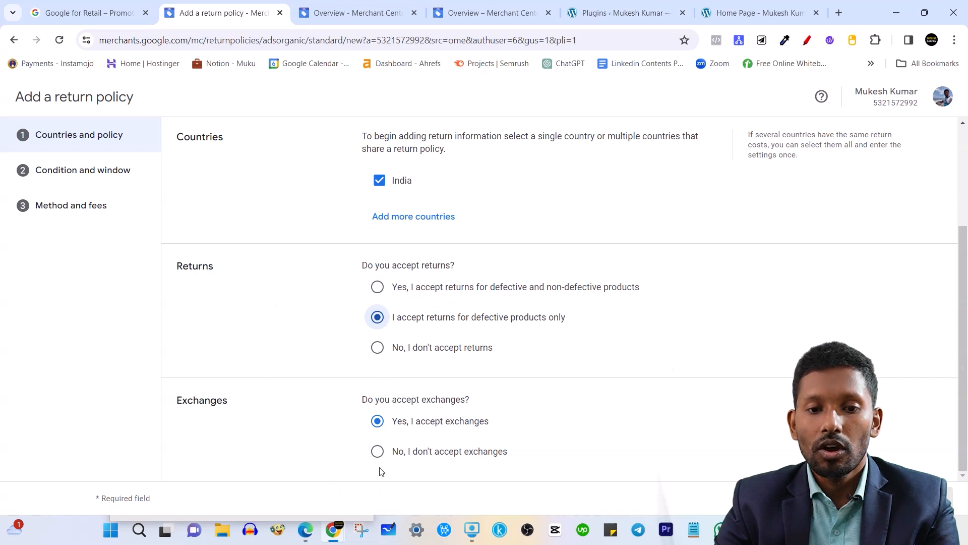
pyautogui.click(380, 425)
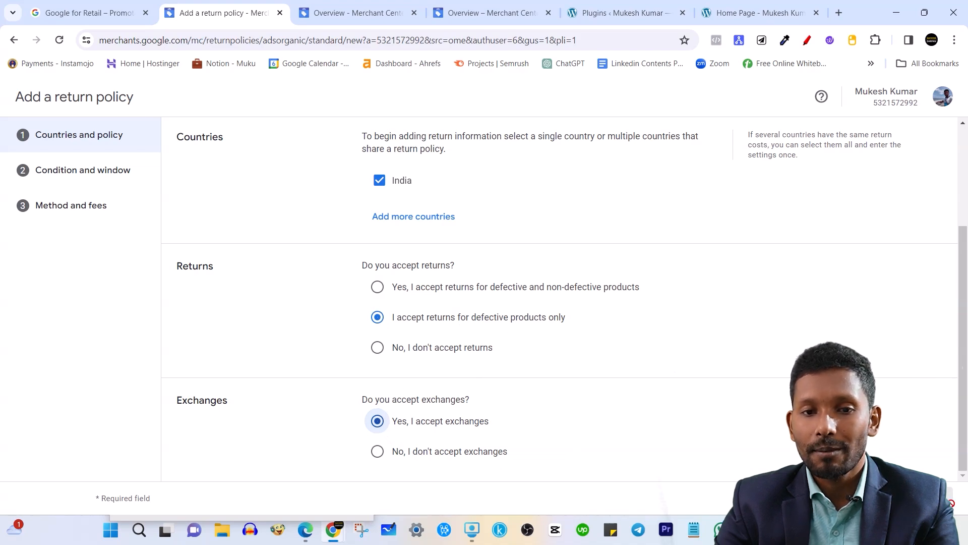
pyautogui.click(379, 452)
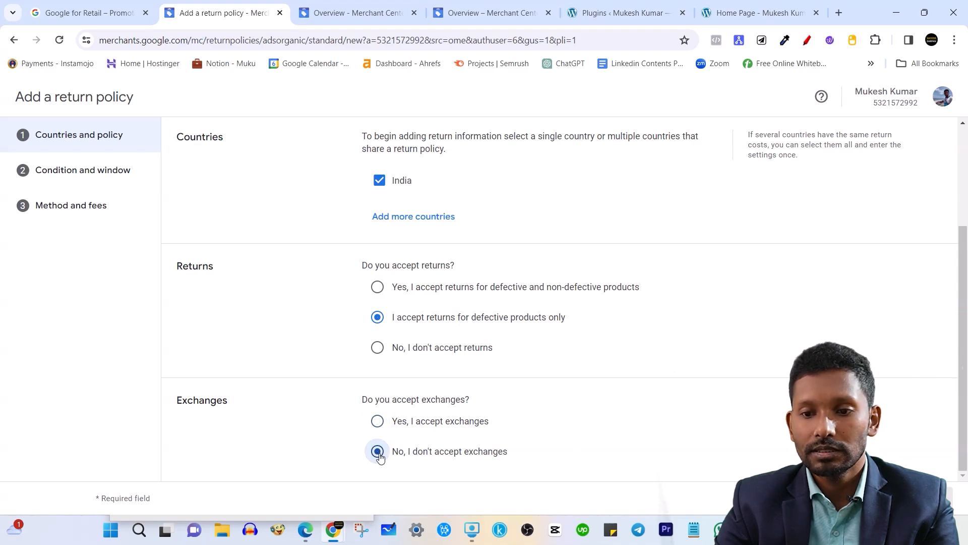
pyautogui.scroll(3, 545, 436)
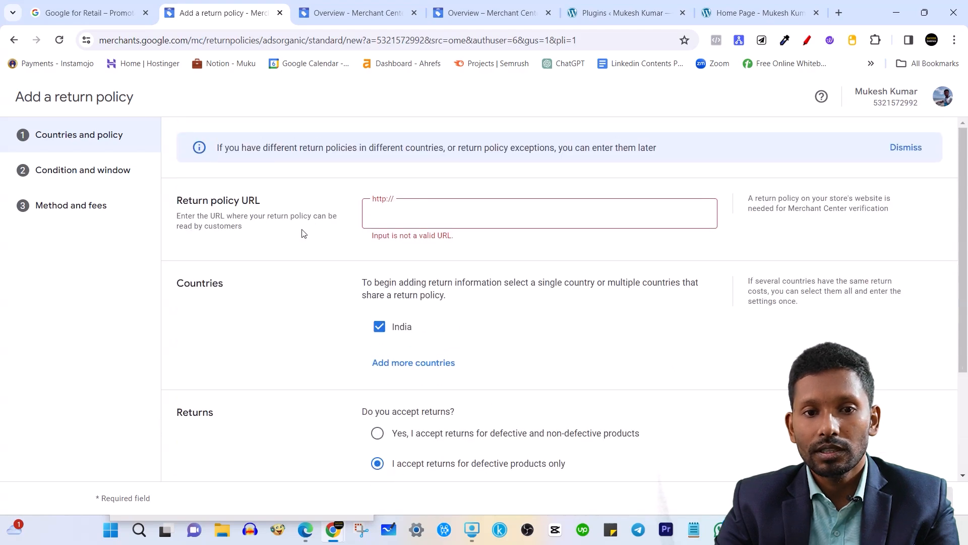
pyautogui.click(385, 215)
pyautogui.write('ht')
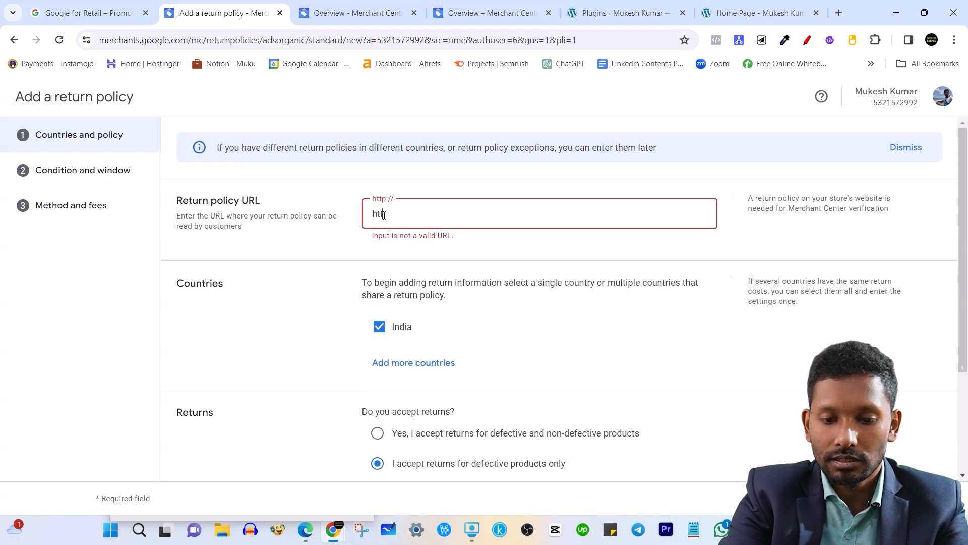
pyautogui.write('tps://')
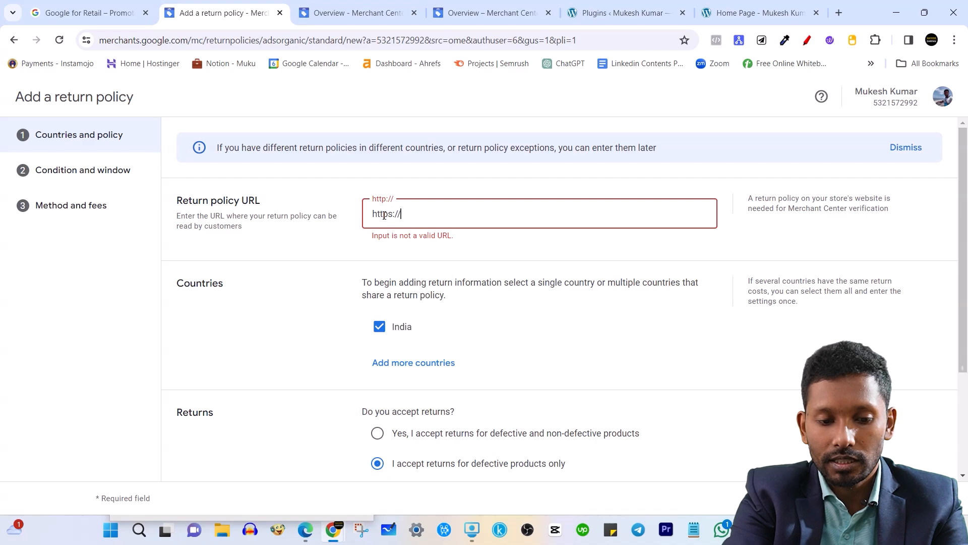
pyautogui.write('themukeshkr.com')
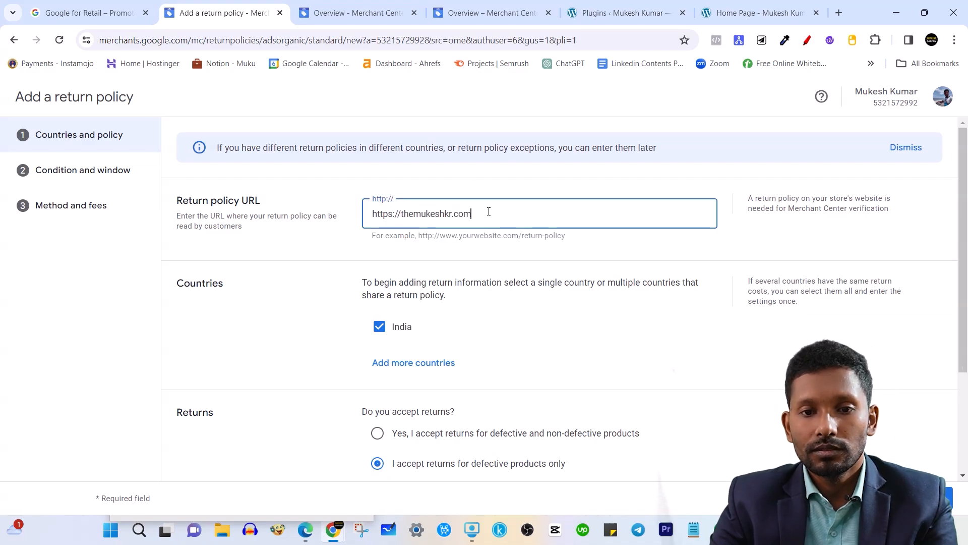
pyautogui.write('/returnpolicy')
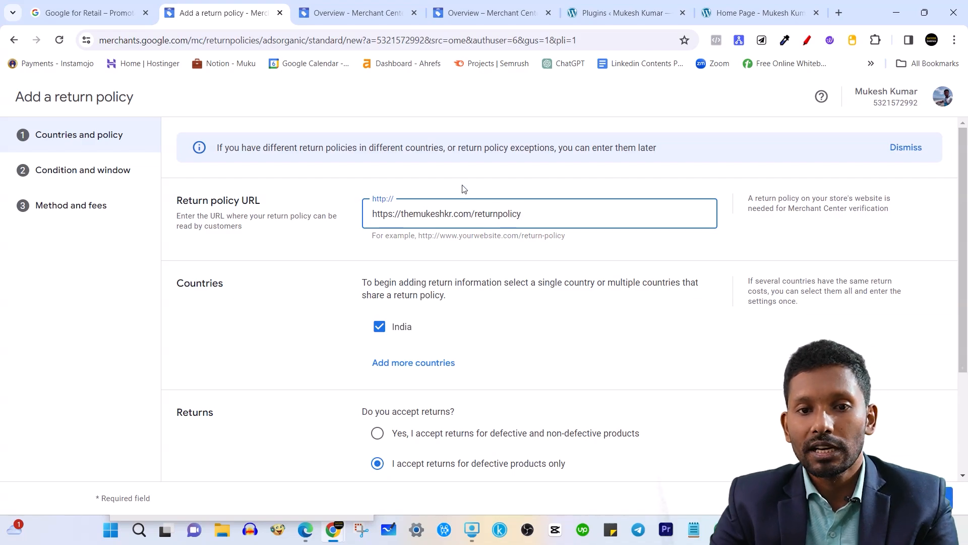
pyautogui.click(465, 189)
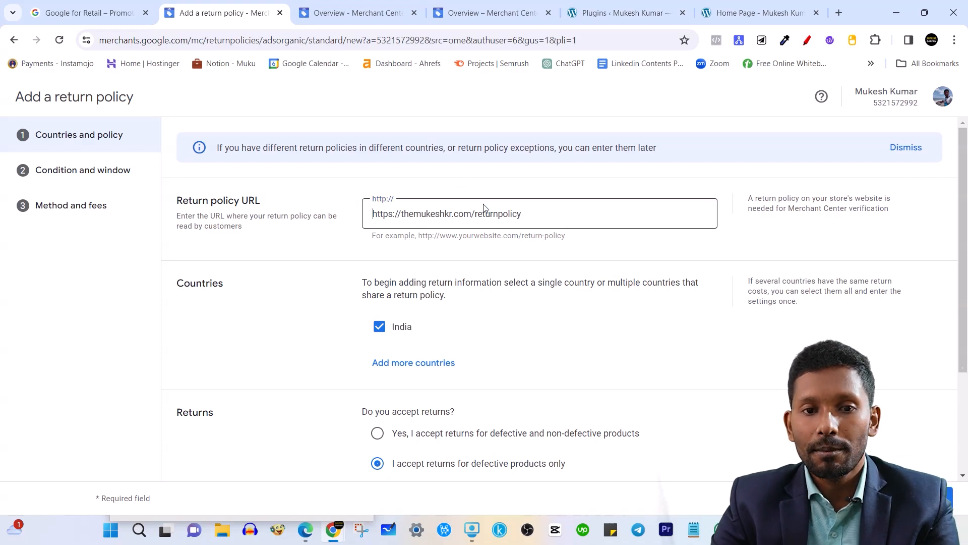
pyautogui.scroll(-3, 523, 231)
pyautogui.scroll(3, 474, 275)
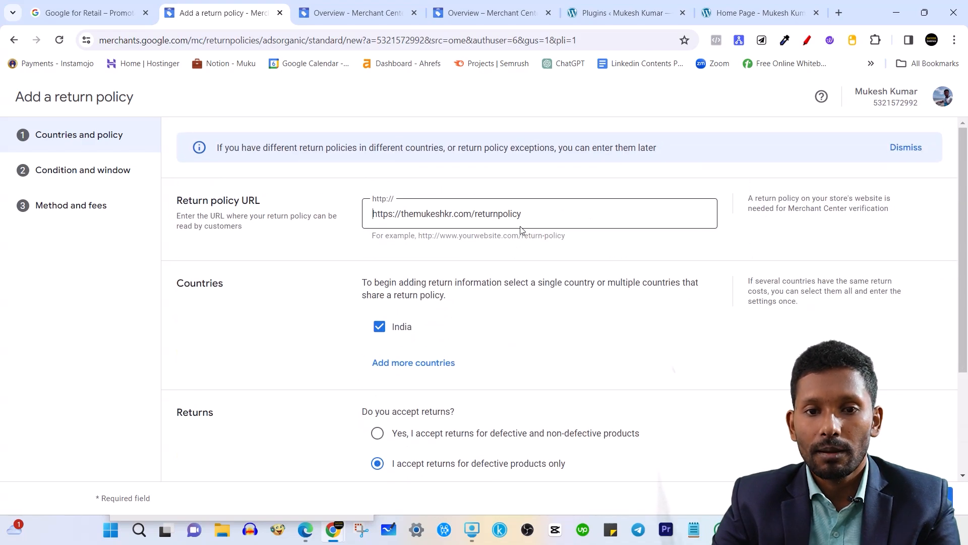
pyautogui.click(500, 214)
pyautogui.write('-')
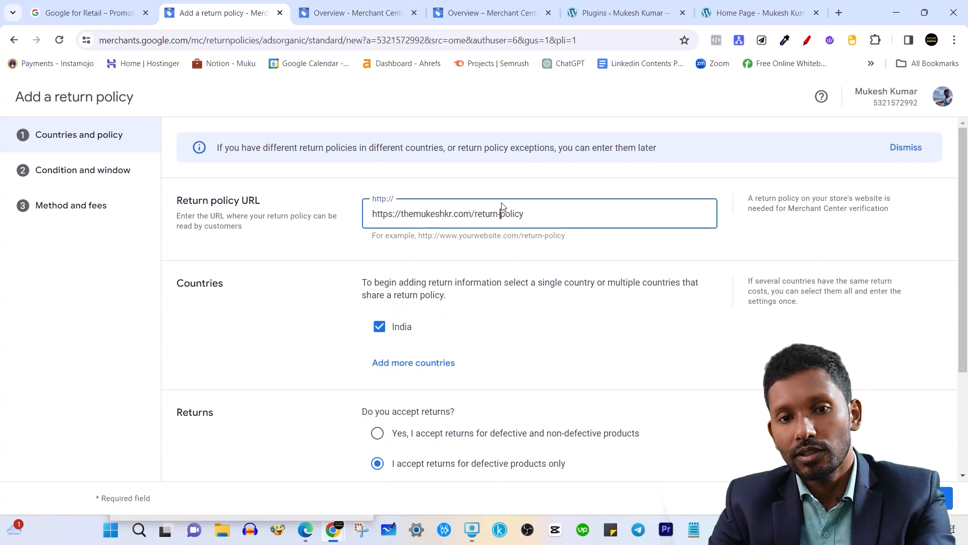
pyautogui.click(499, 182)
pyautogui.scroll(-3, 450, 357)
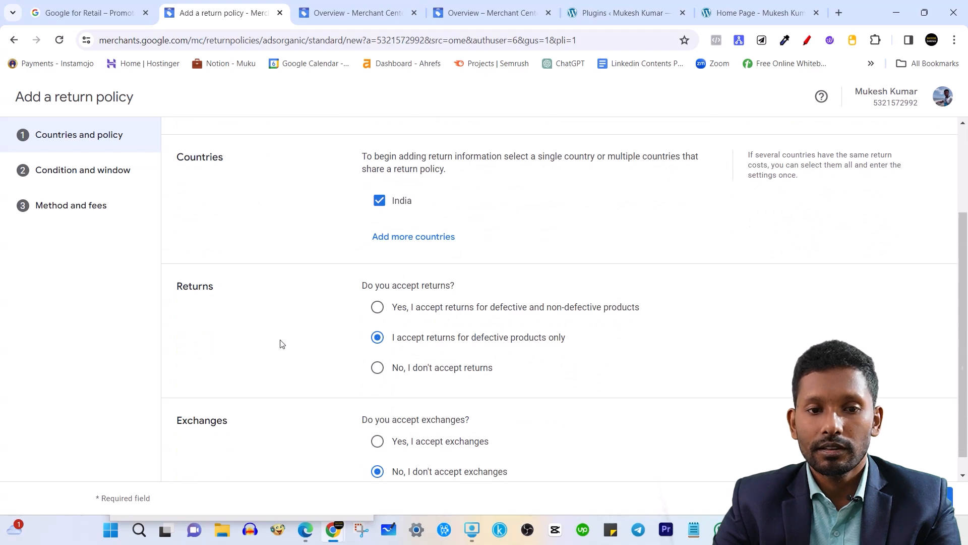
pyautogui.scroll(-1, 454, 374)
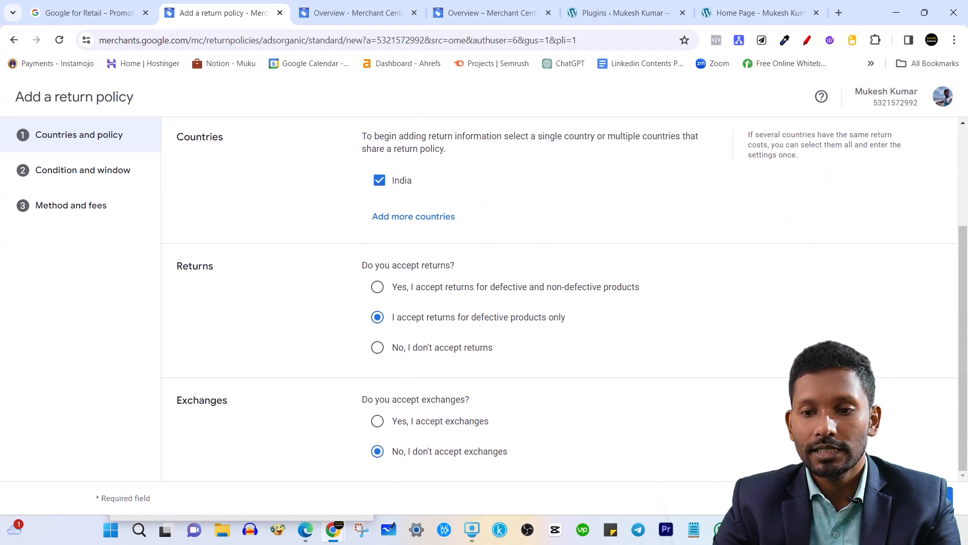
pyautogui.click(926, 497)
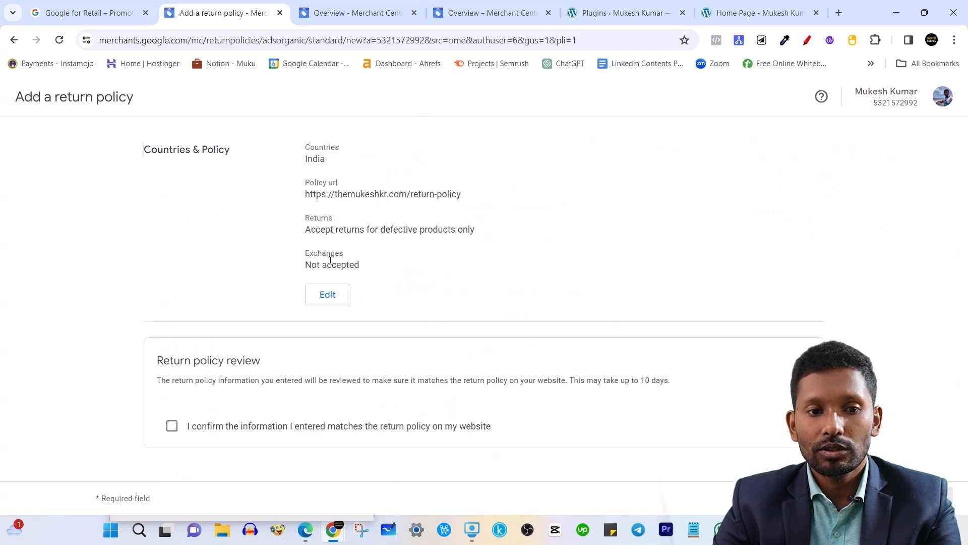
# Tick and untick the website-match confirmation, then cancel and discard the draft policy.
pyautogui.click(172, 426)
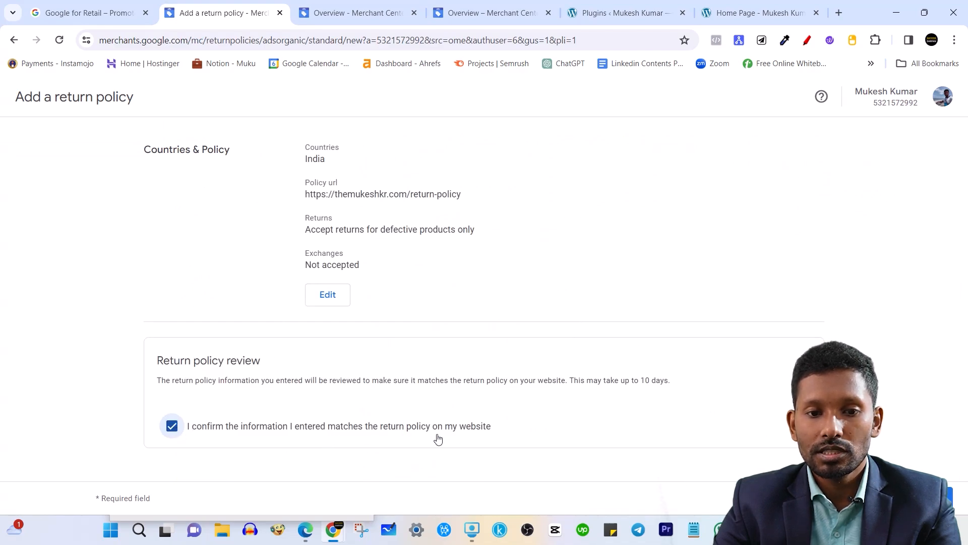
pyautogui.click(173, 433)
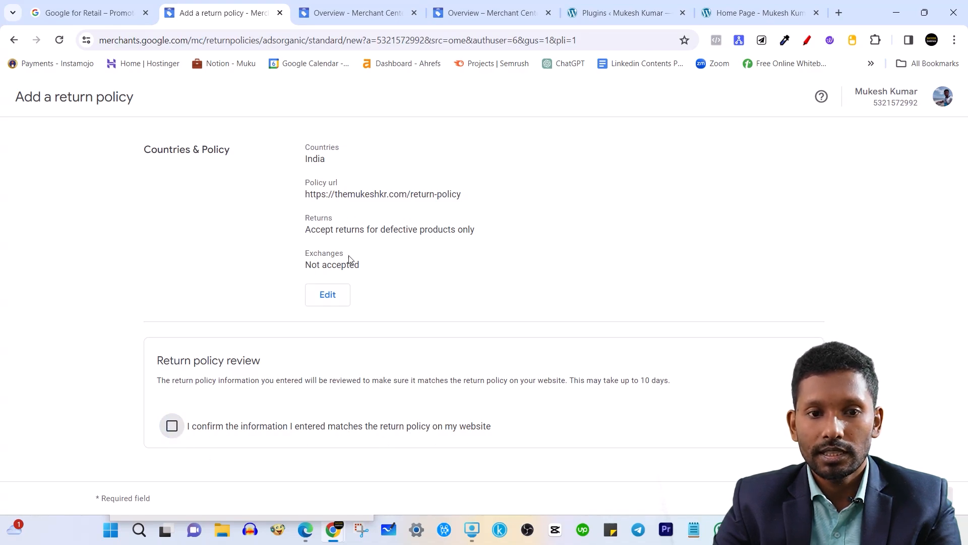
pyautogui.click(879, 498)
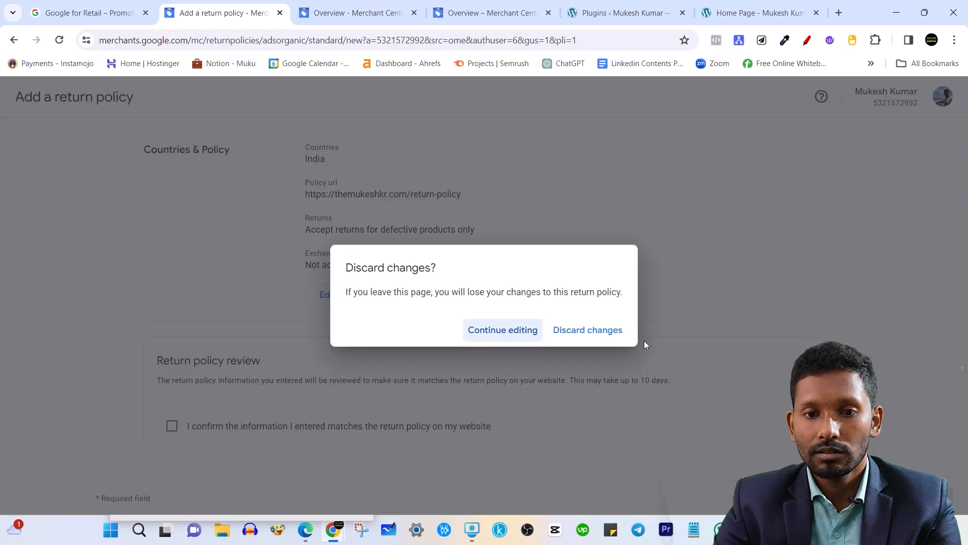
pyautogui.click(620, 332)
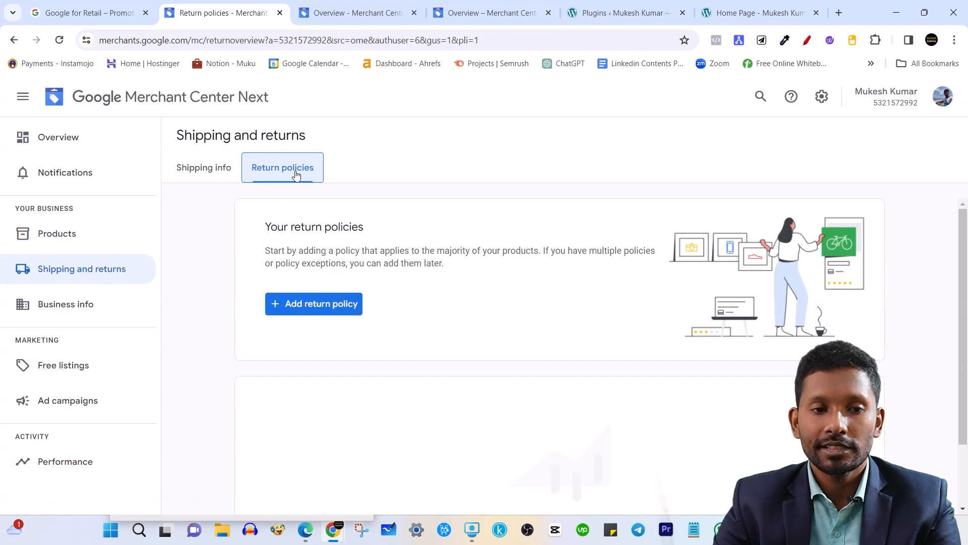
# Look through Business info, Free listings and Ad campaigns, then open the empty Products list.
pyautogui.click(122, 319)
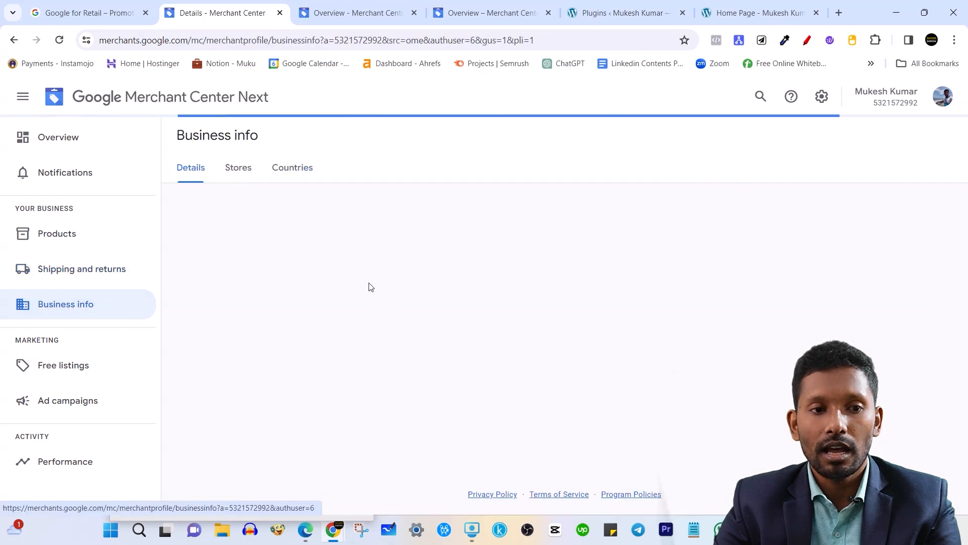
pyautogui.click(82, 368)
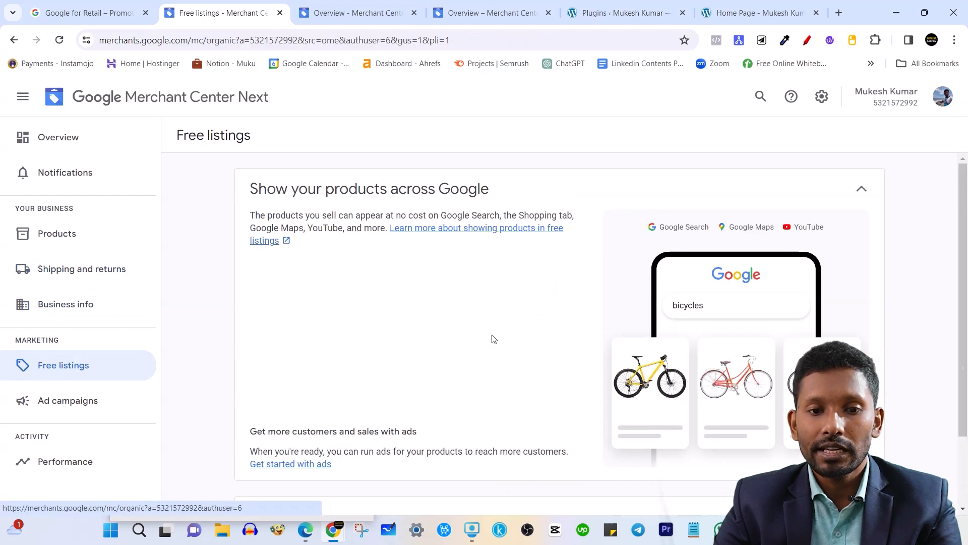
pyautogui.scroll(-2, 494, 339)
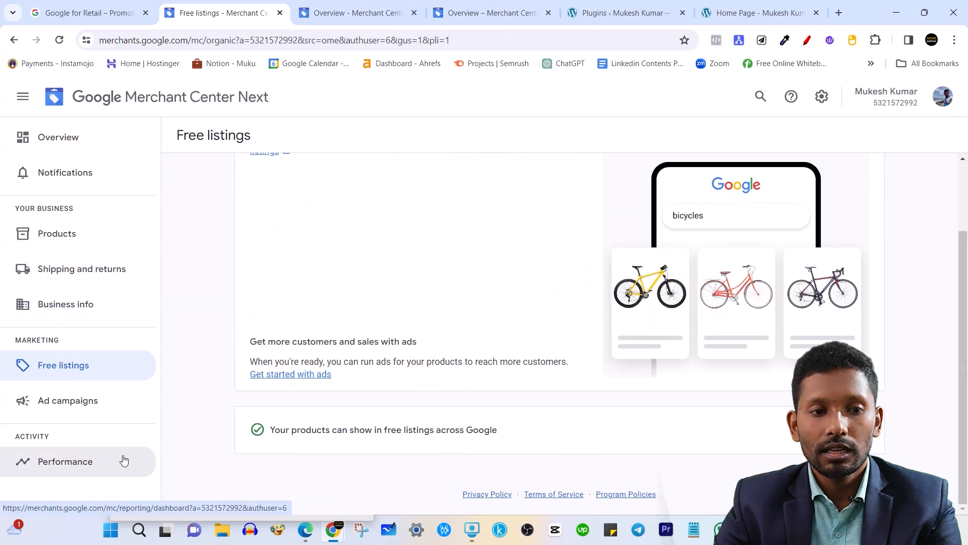
pyautogui.click(119, 403)
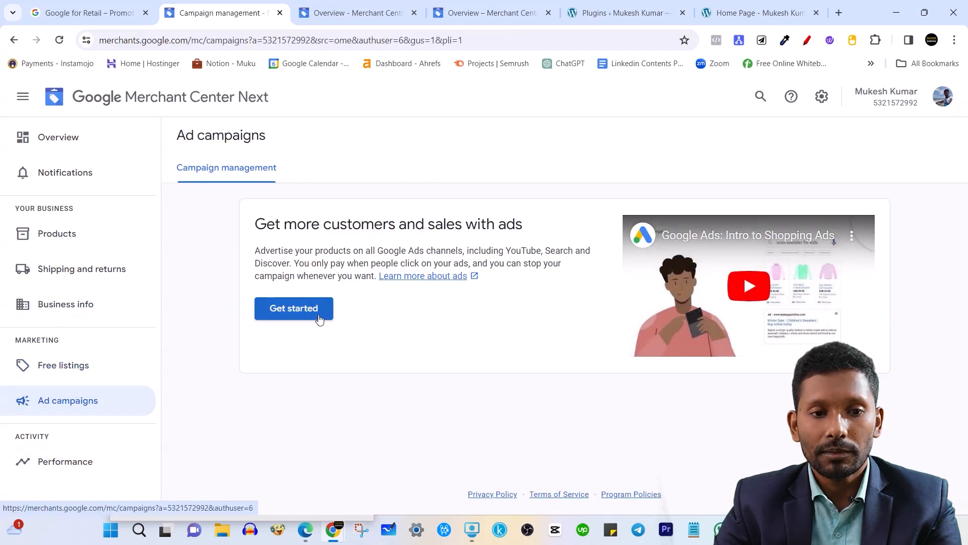
pyautogui.click(92, 242)
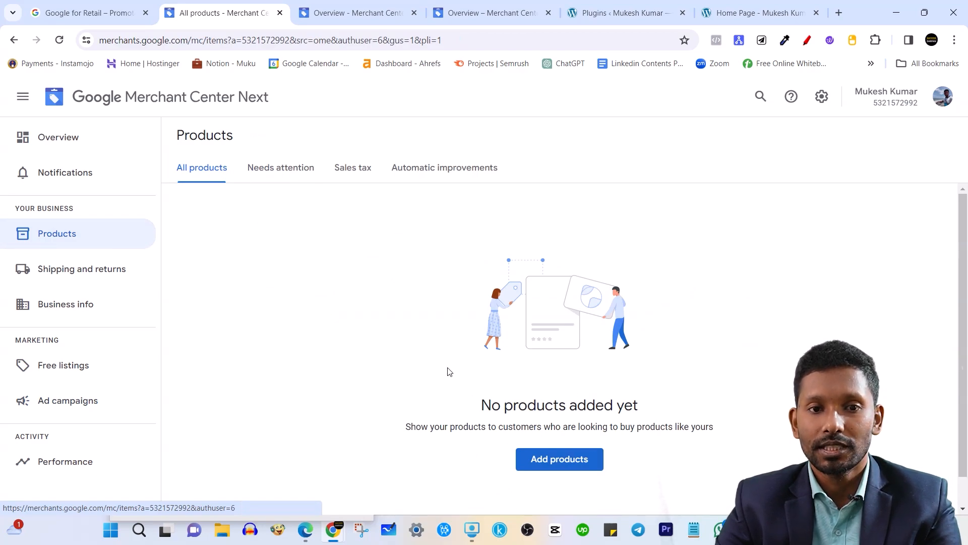
# Use Add products on the empty product list to reach the data source choices.
pyautogui.scroll(-1, 555, 363)
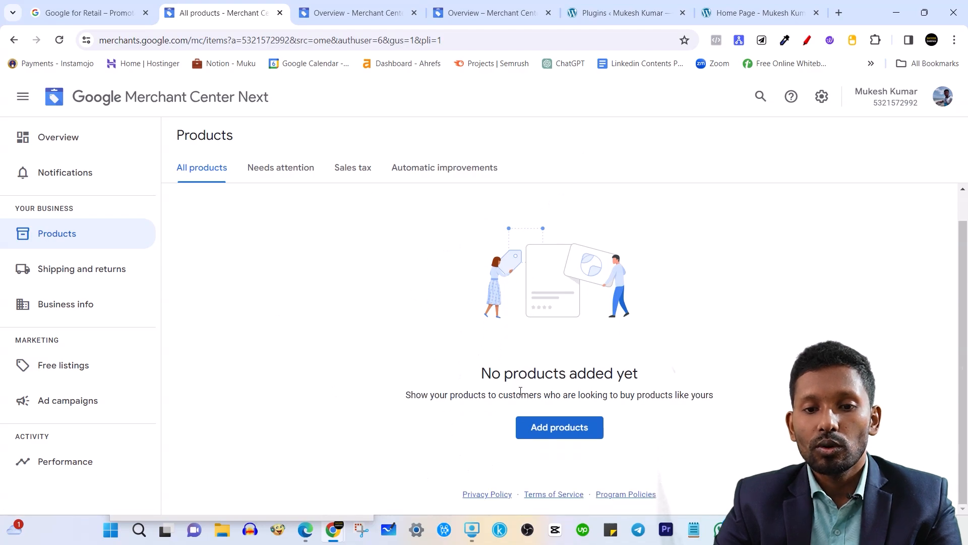
pyautogui.click(571, 439)
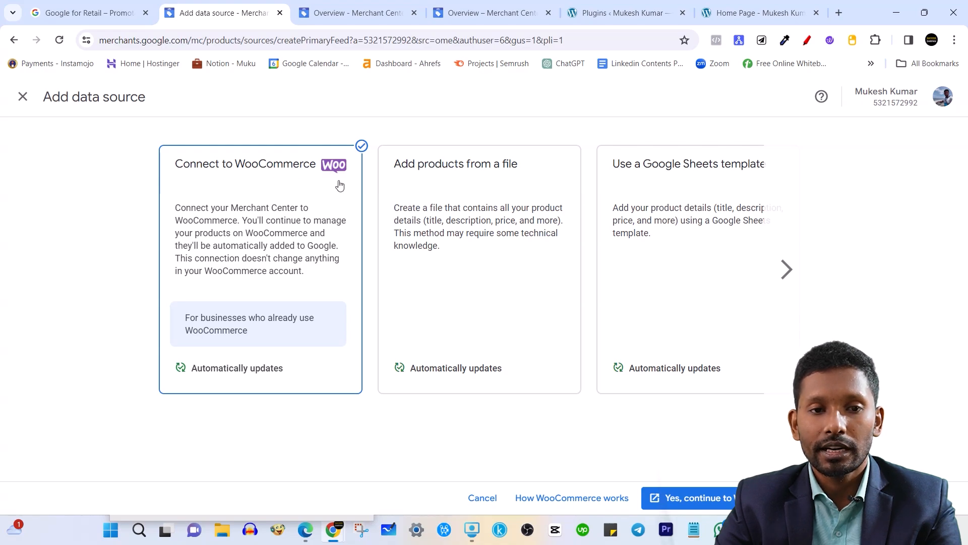
# Preview the file, Google Sheets template, one-by-one and API data source options.
pyautogui.click(514, 186)
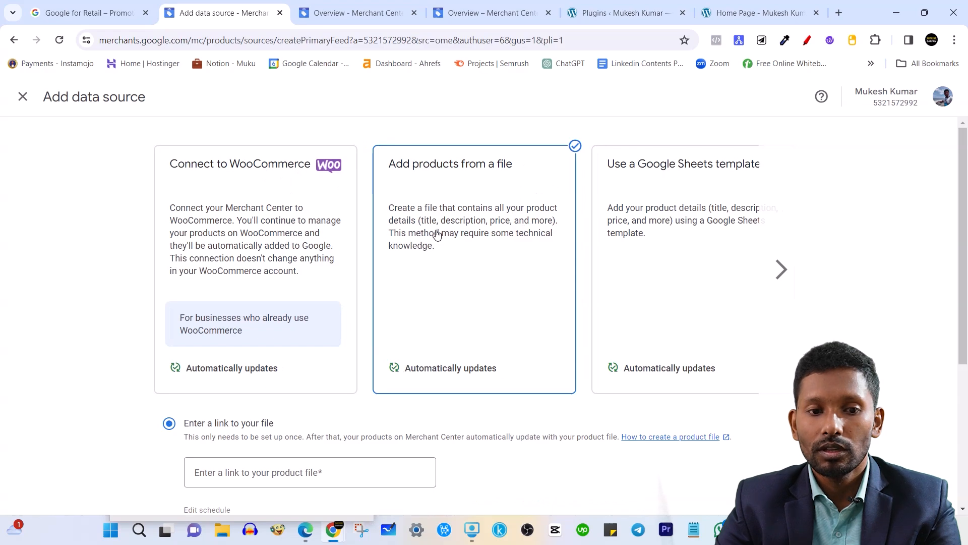
pyautogui.scroll(-1, 436, 235)
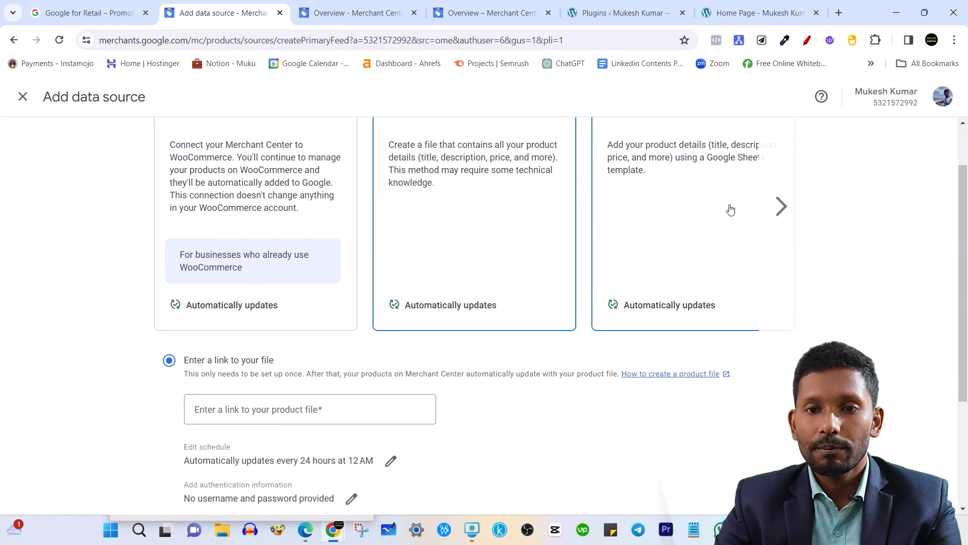
pyautogui.scroll(1, 701, 210)
pyautogui.click(783, 259)
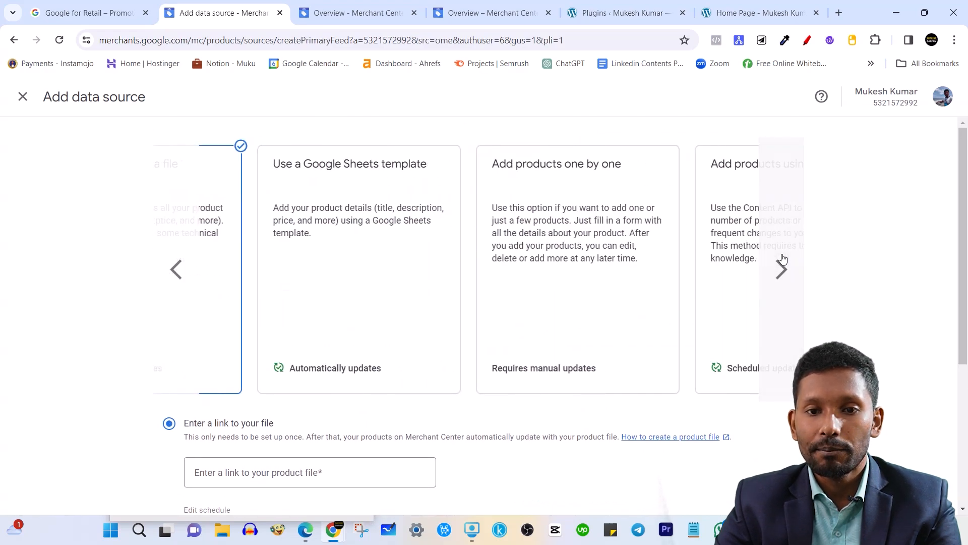
pyautogui.click(362, 268)
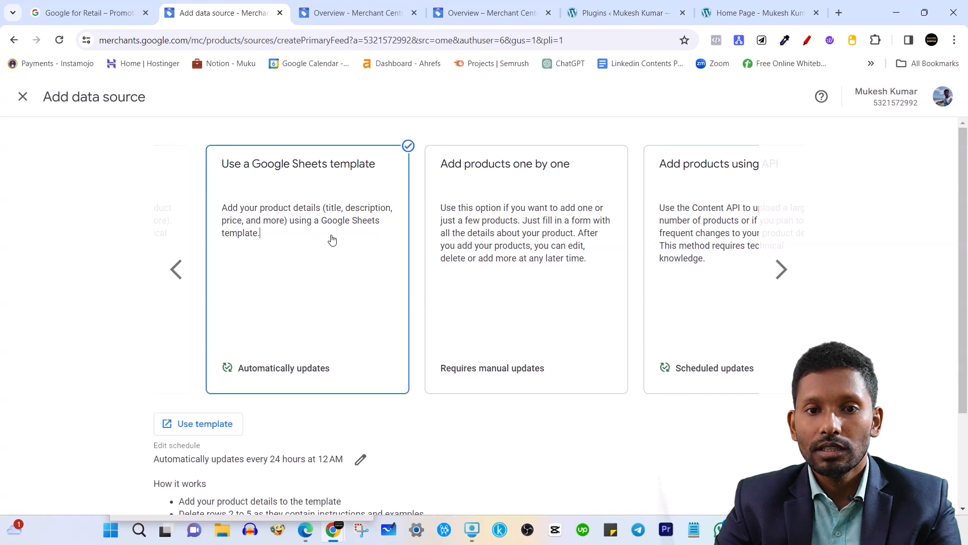
pyautogui.click(538, 194)
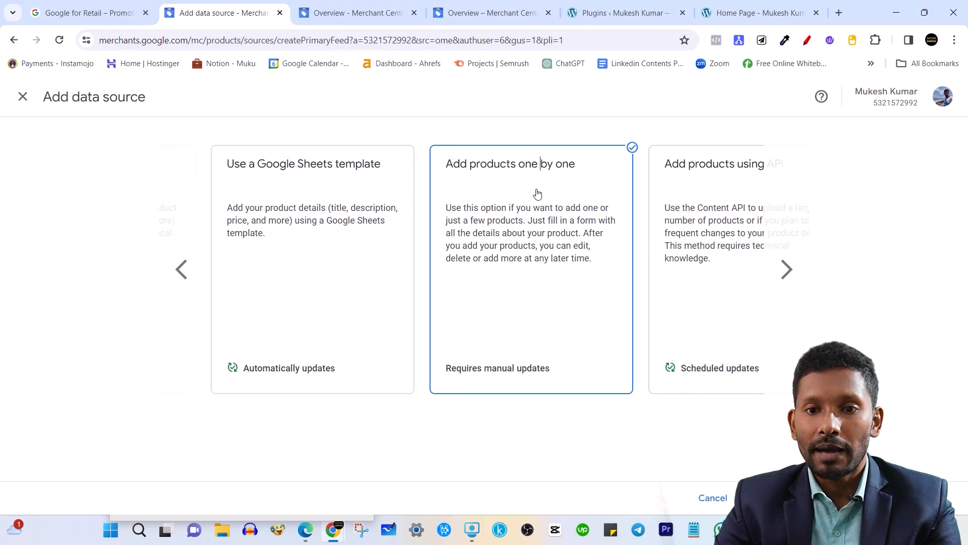
pyautogui.click(785, 263)
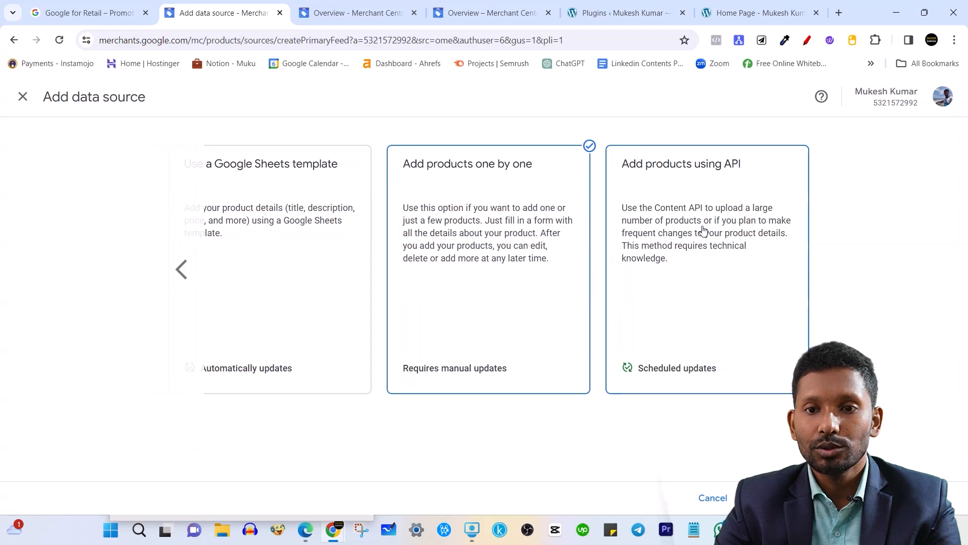
pyautogui.click(708, 217)
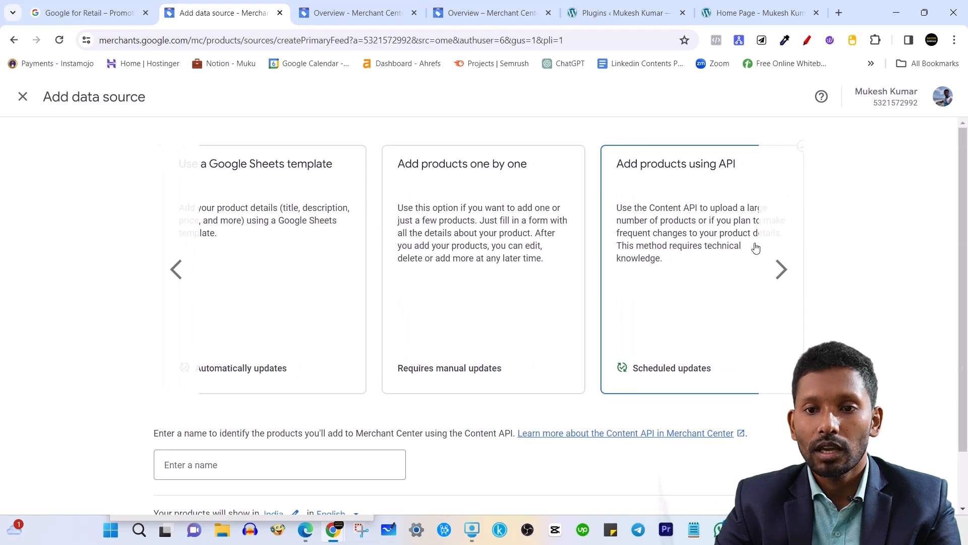
pyautogui.click(781, 267)
# Select Connect to WooCommerce and switch to the WordPress Plugins page.
pyautogui.click(177, 269)
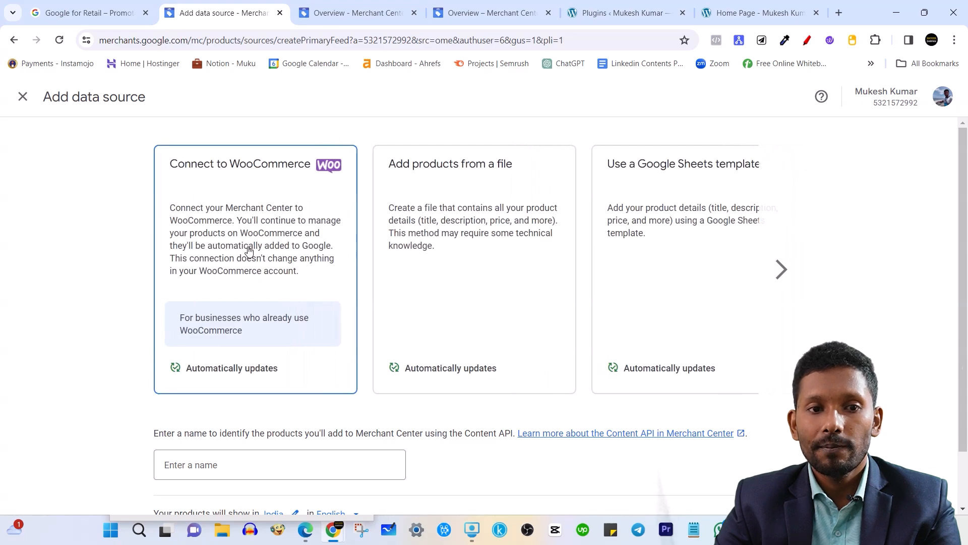
pyautogui.click(245, 249)
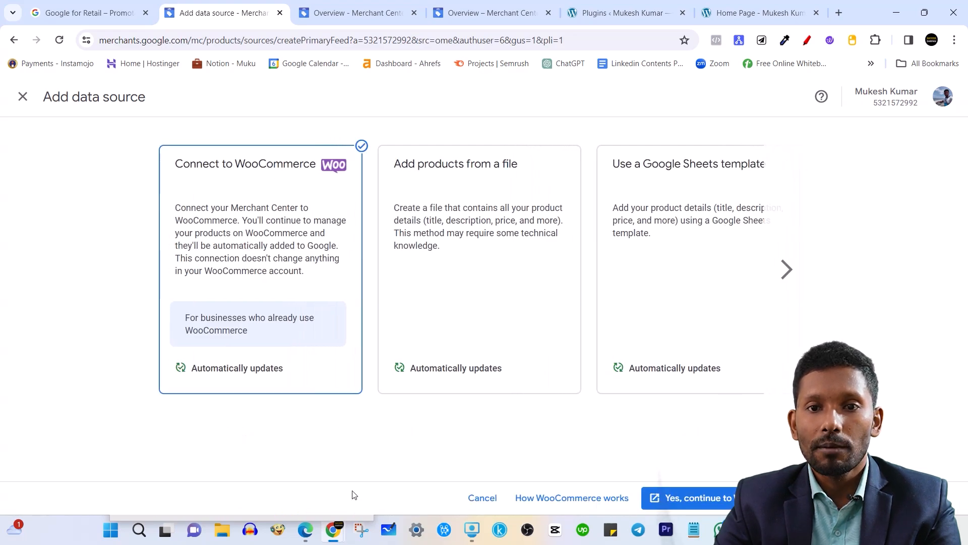
pyautogui.click(588, 20)
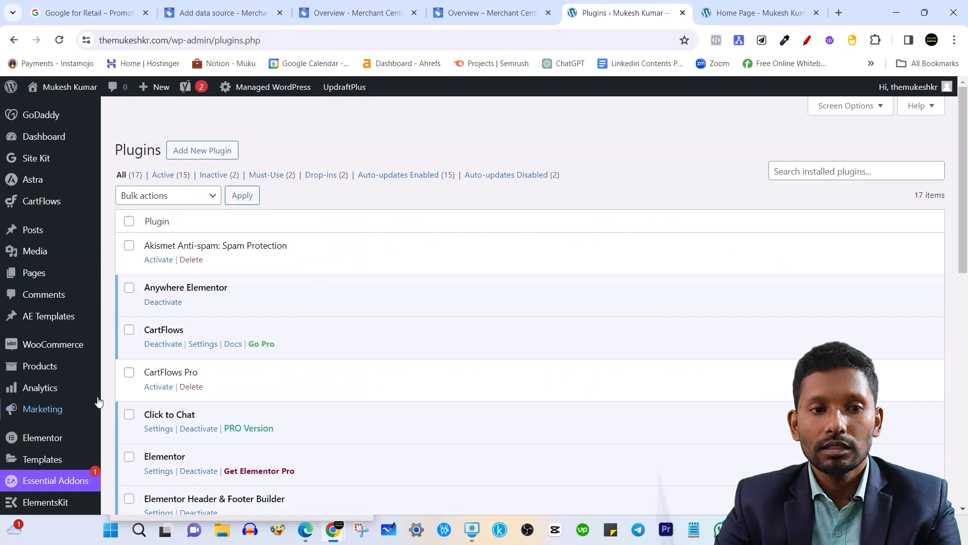
# Search the WordPress plugin directory for "google merchant".
pyautogui.click(203, 150)
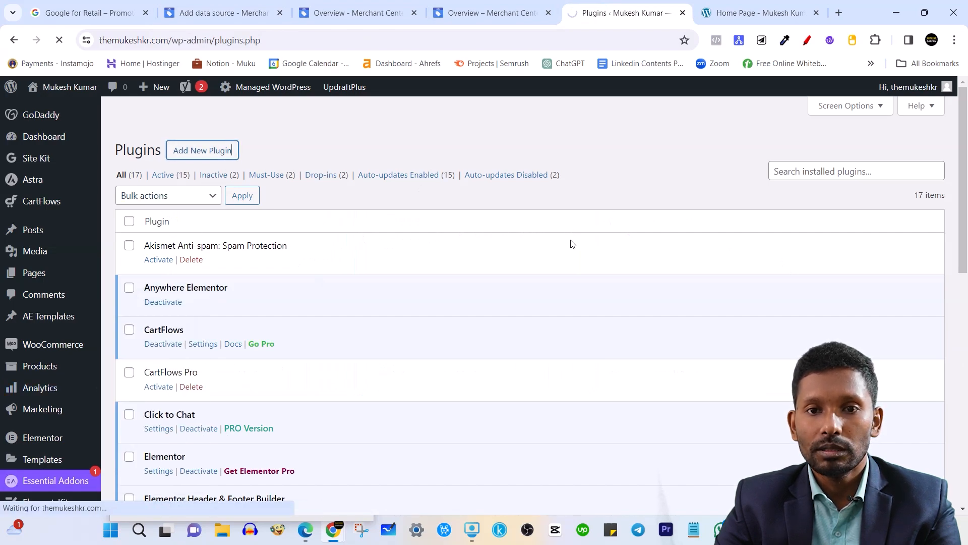
pyautogui.click(796, 186)
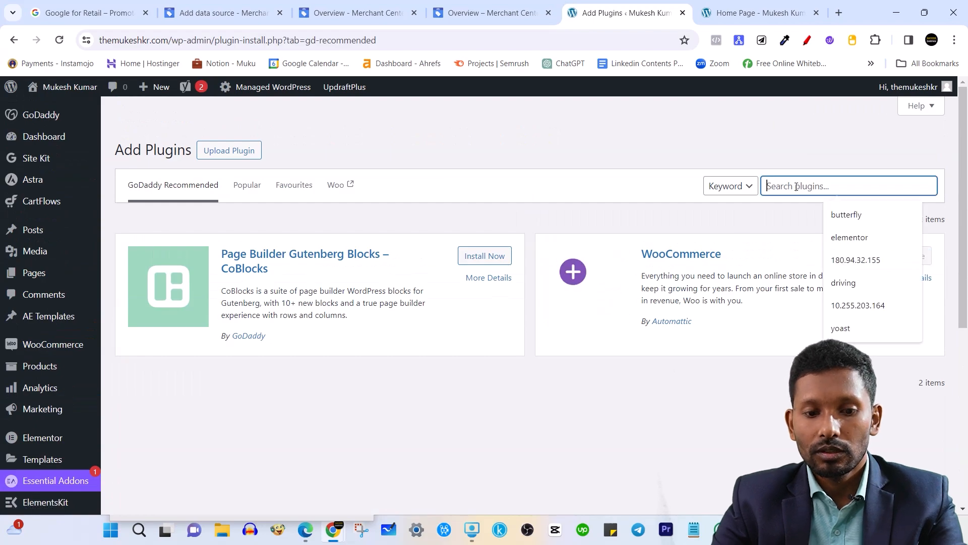
pyautogui.write('google me')
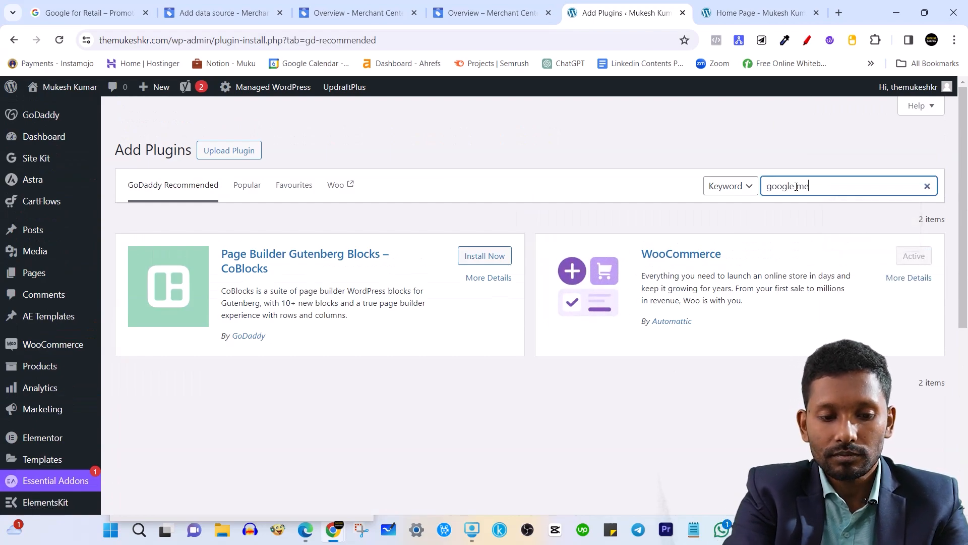
pyautogui.write('rchant centre')
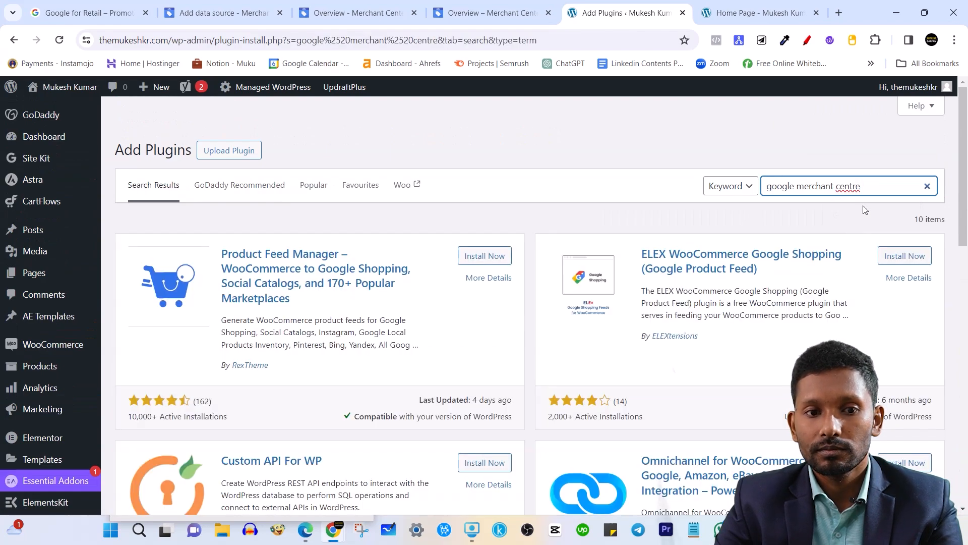
pyautogui.hotkey('ctrl', 'shift', 'Left')
pyautogui.press('BackSpace')
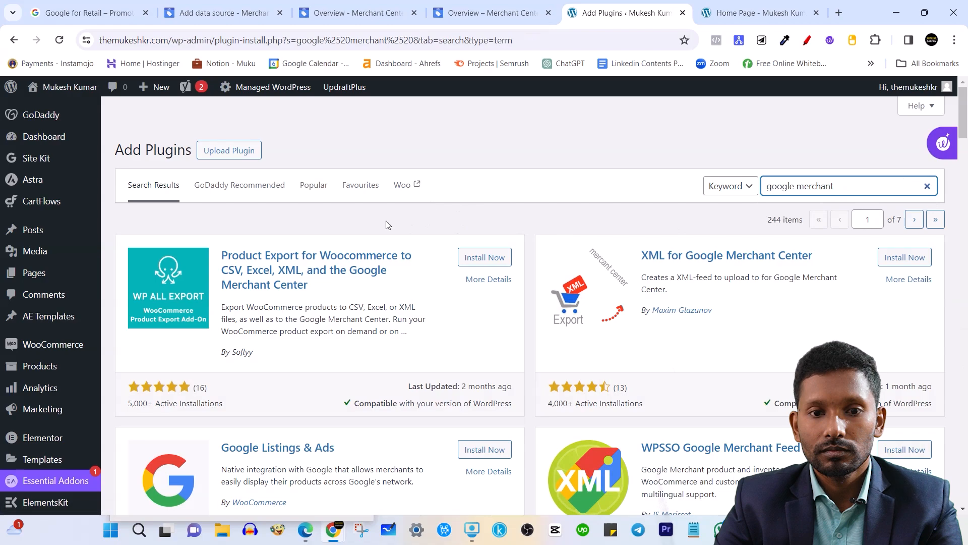
# Highlight the Google Listings & Ads plugin by WooCommerce, checking the other browser tabs.
pyautogui.scroll(-3, 352, 310)
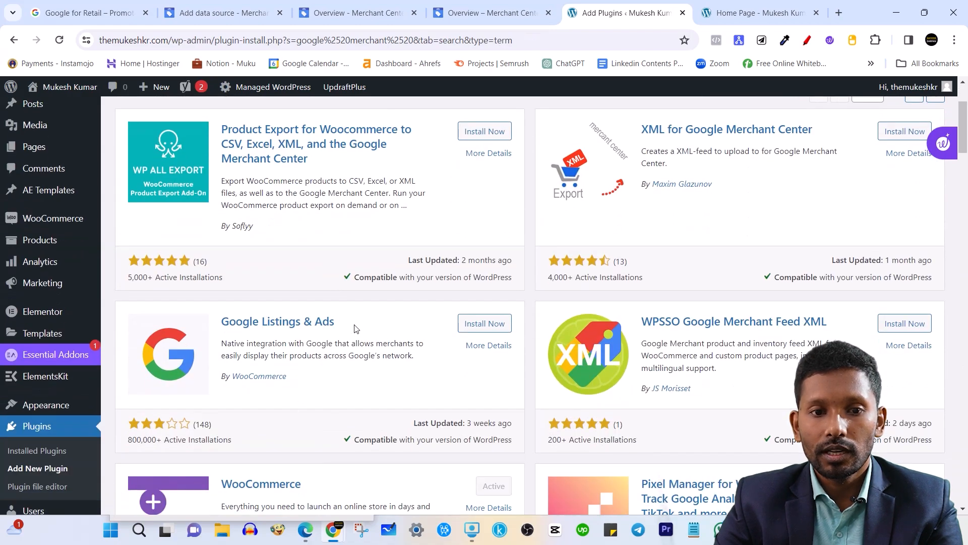
pyautogui.moveTo(352, 323); pyautogui.dragTo(224, 322)
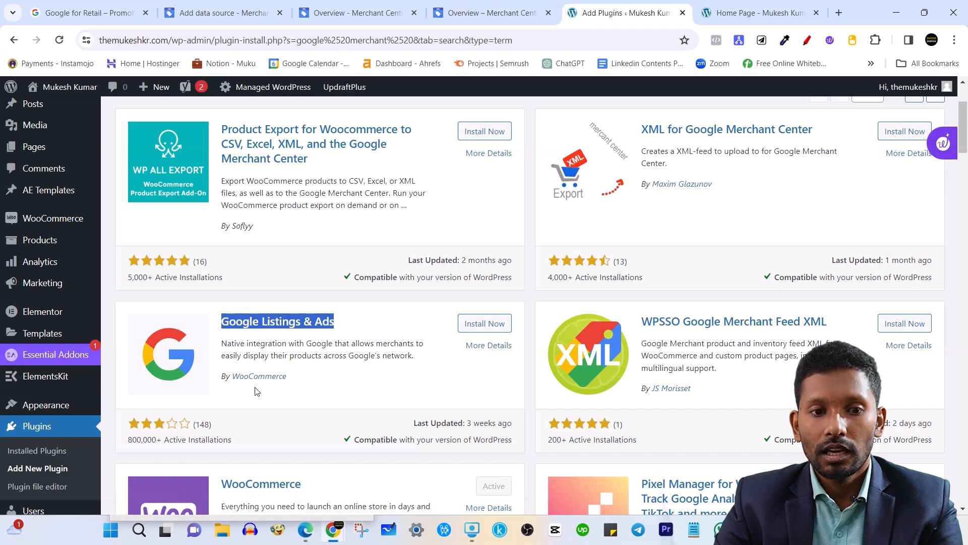
pyautogui.moveTo(298, 386); pyautogui.dragTo(235, 388)
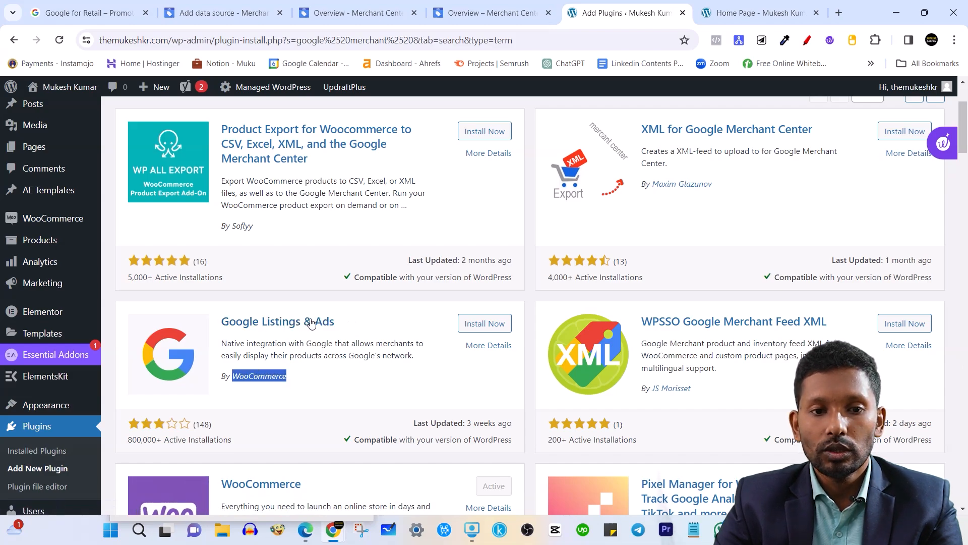
pyautogui.click(314, 300)
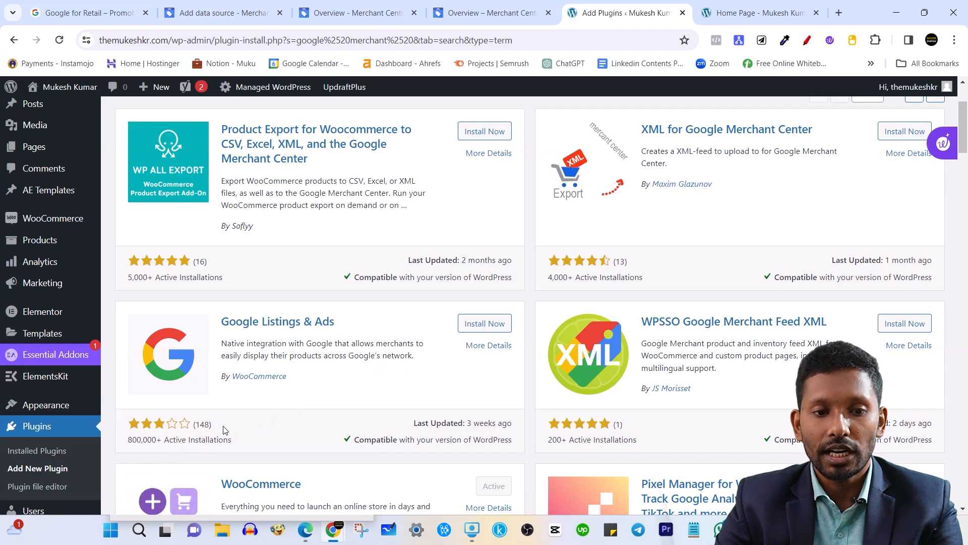
pyautogui.scroll(1, 225, 430)
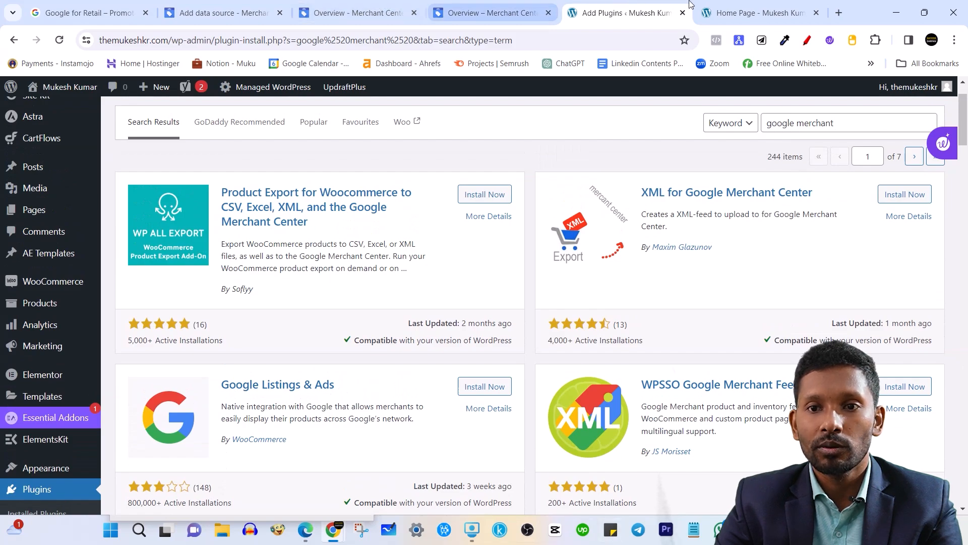
pyautogui.click(756, 12)
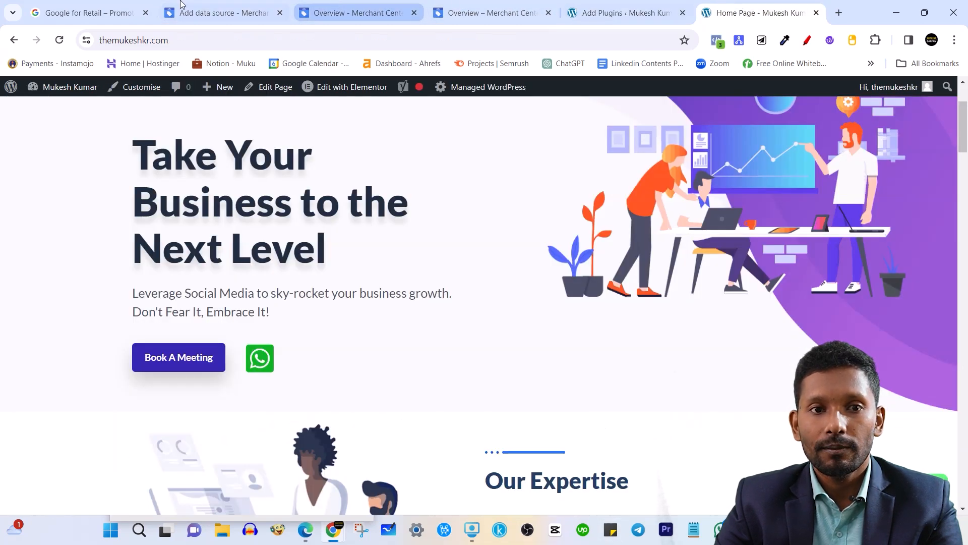
pyautogui.click(237, 12)
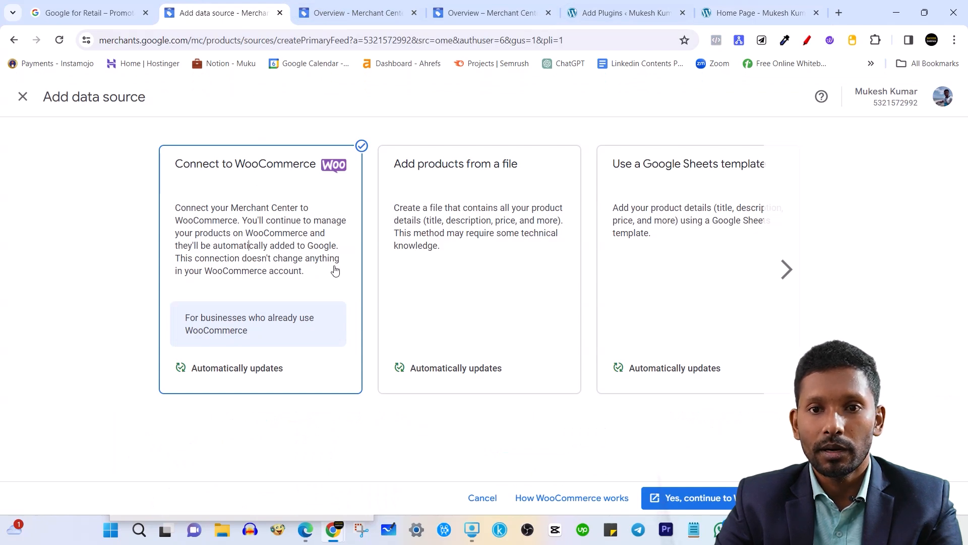
pyautogui.click(626, 13)
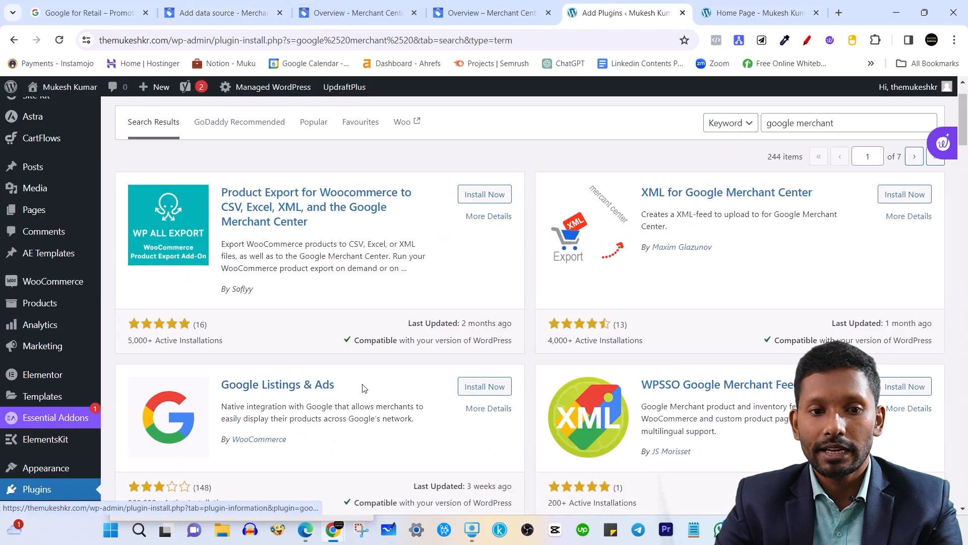
pyautogui.moveTo(364, 388); pyautogui.dragTo(224, 387)
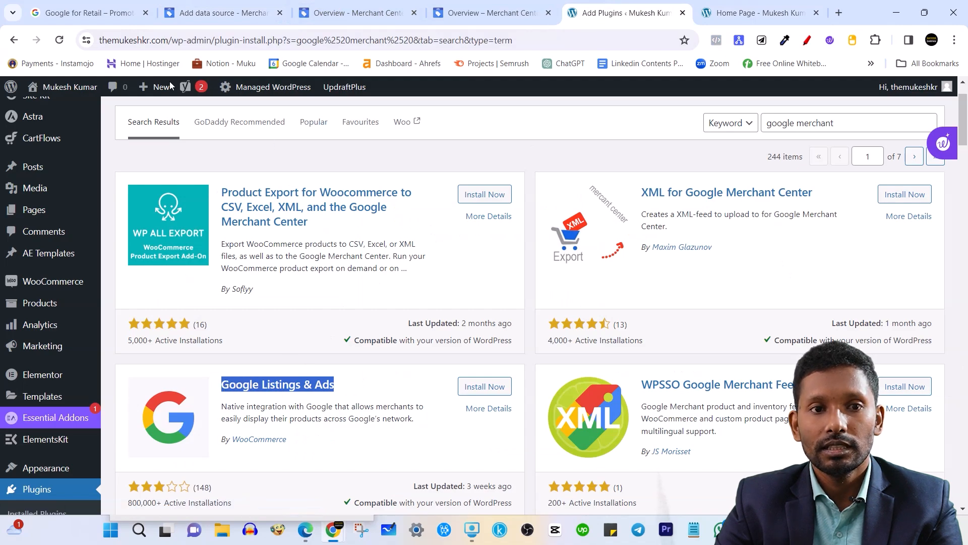
pyautogui.click(268, 5)
# Choose adding products from a file and look at its file link field.
pyautogui.click(467, 208)
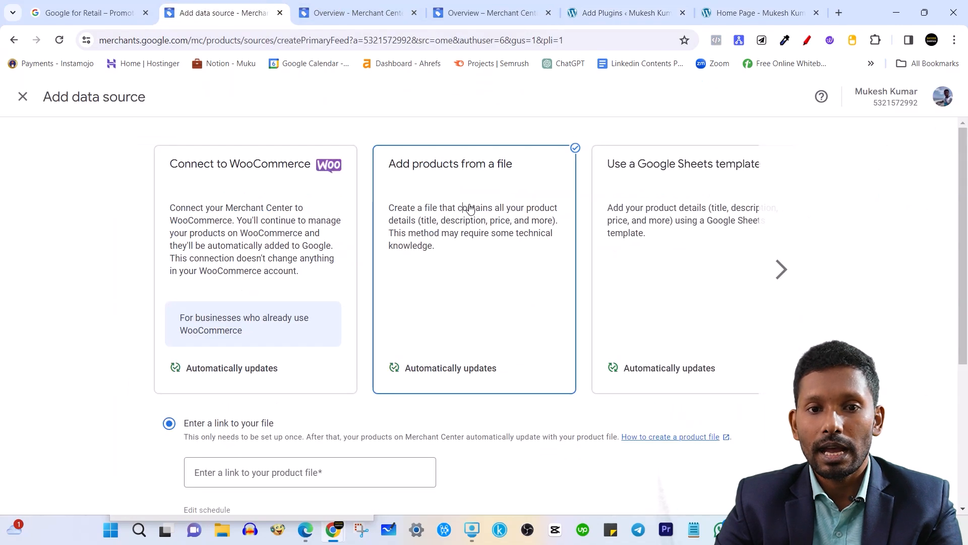
pyautogui.scroll(-4, 399, 331)
pyautogui.scroll(4, 394, 328)
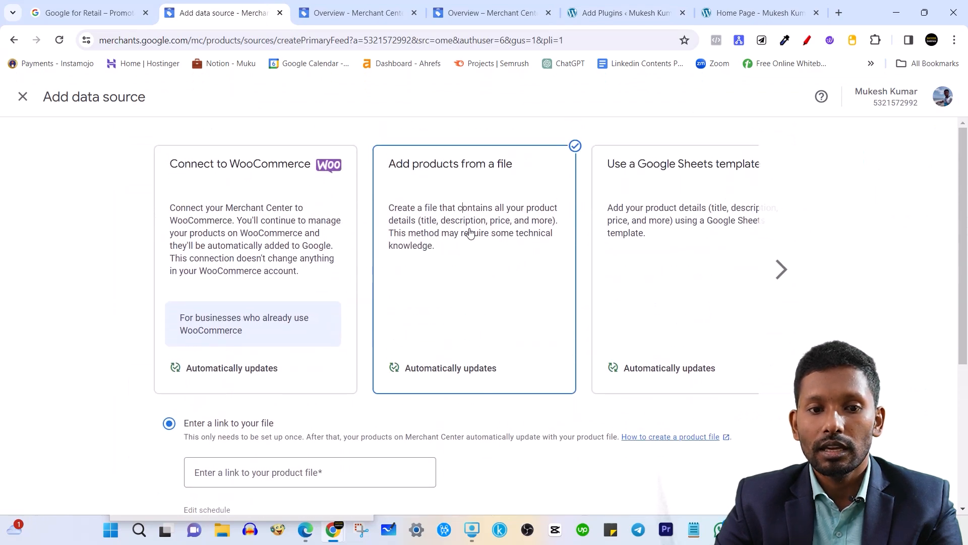
pyautogui.scroll(-3, 478, 283)
pyautogui.click(196, 344)
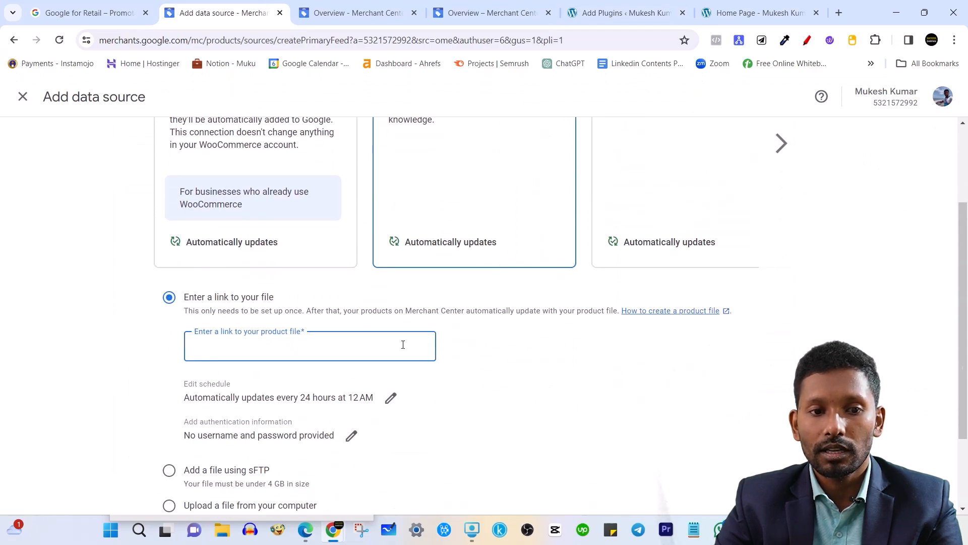
pyautogui.scroll(-2, 402, 348)
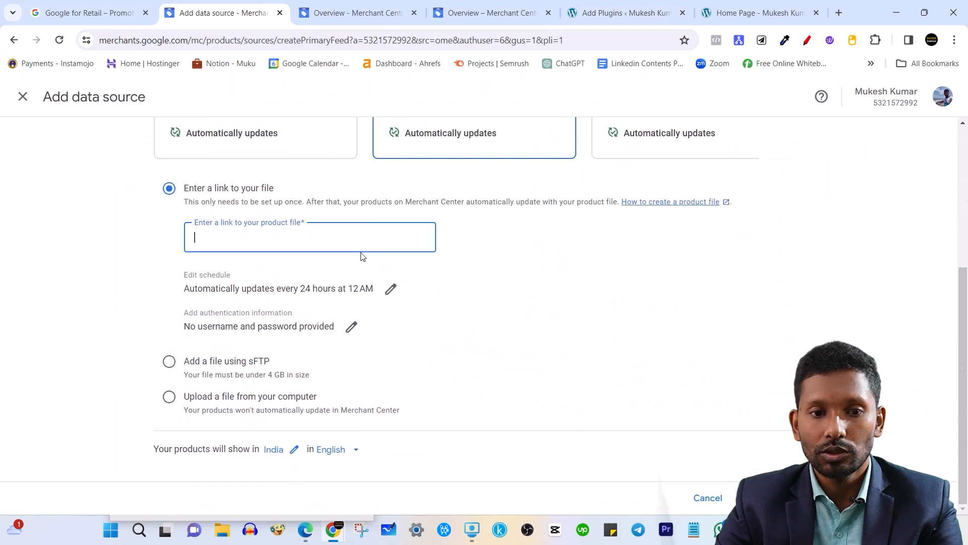
pyautogui.scroll(1, 270, 320)
pyautogui.scroll(3, 499, 238)
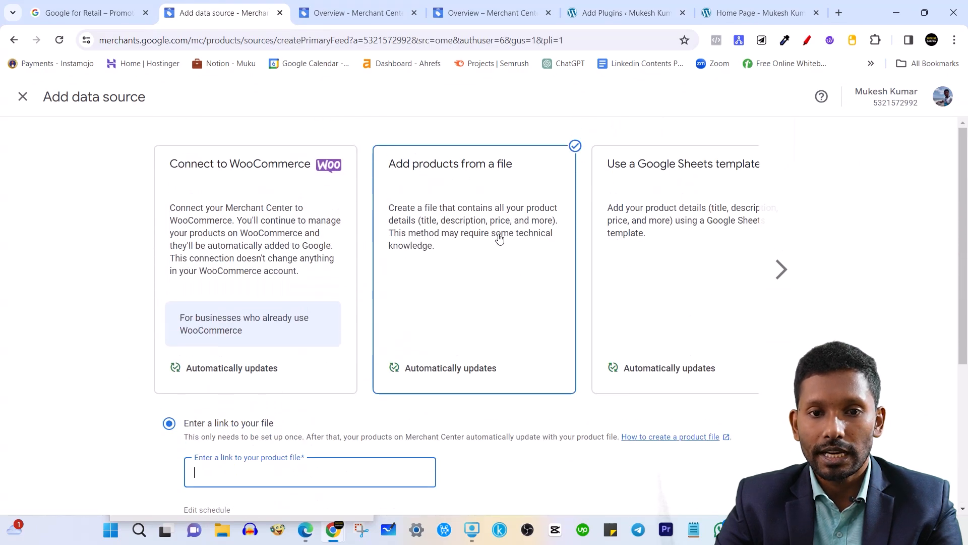
# Compare the Google Sheets template with the file option and page to further options.
pyautogui.click(654, 243)
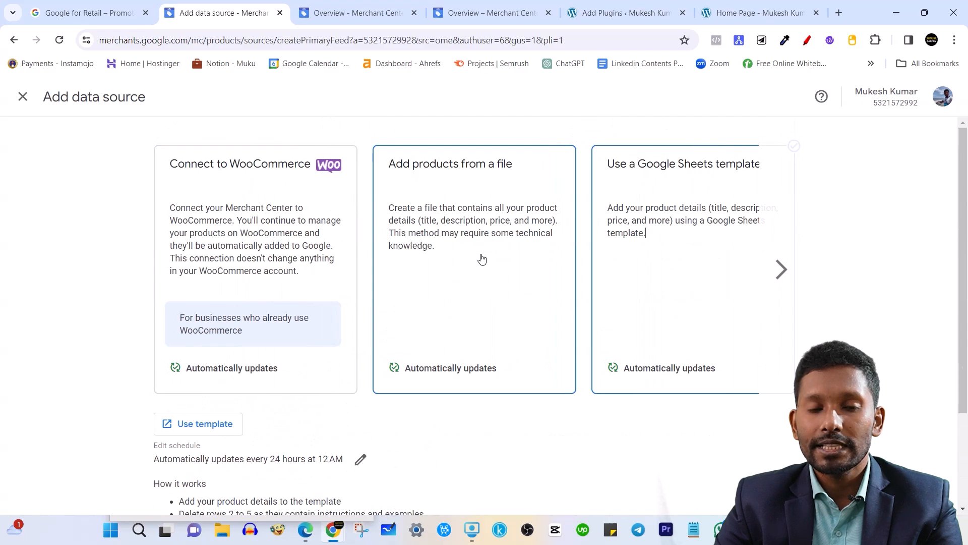
pyautogui.click(489, 254)
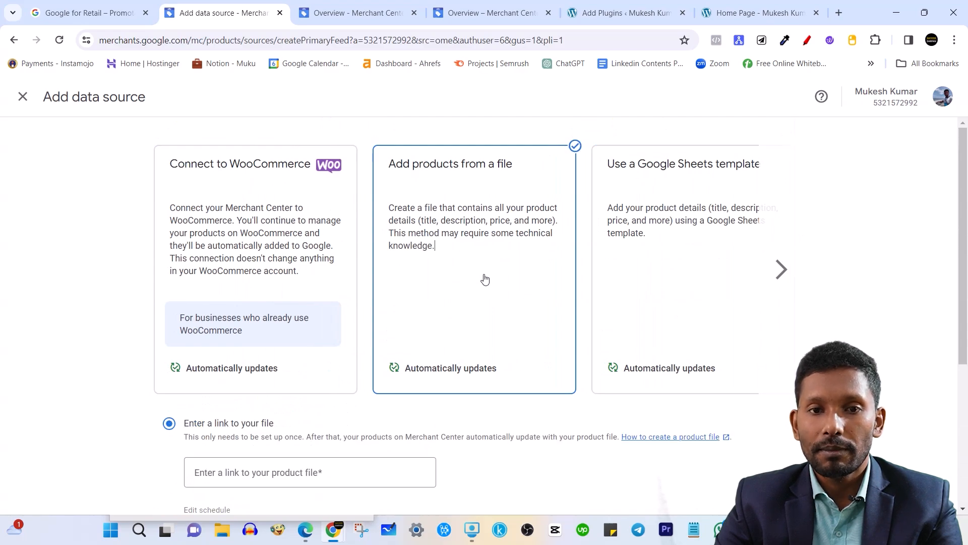
pyautogui.click(698, 264)
pyautogui.click(781, 271)
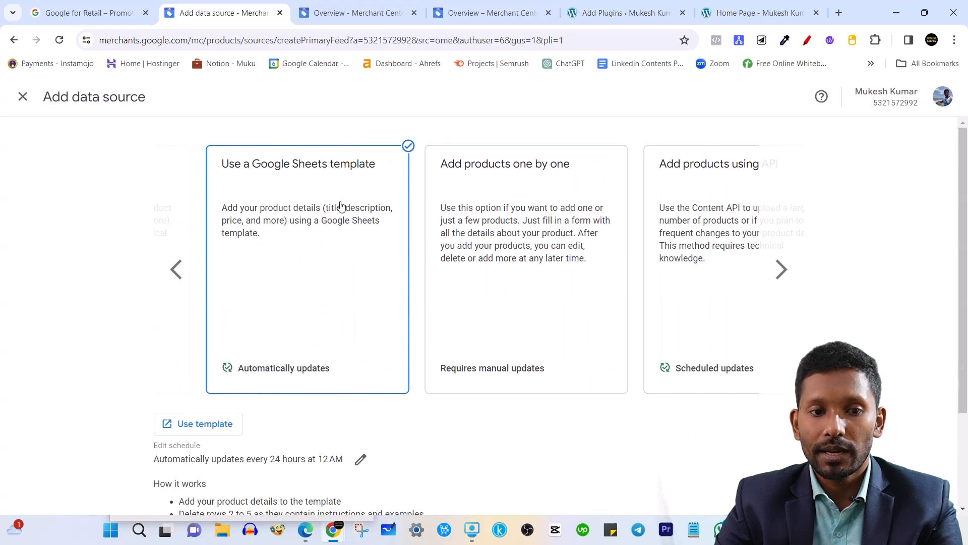
pyautogui.scroll(-3, 321, 306)
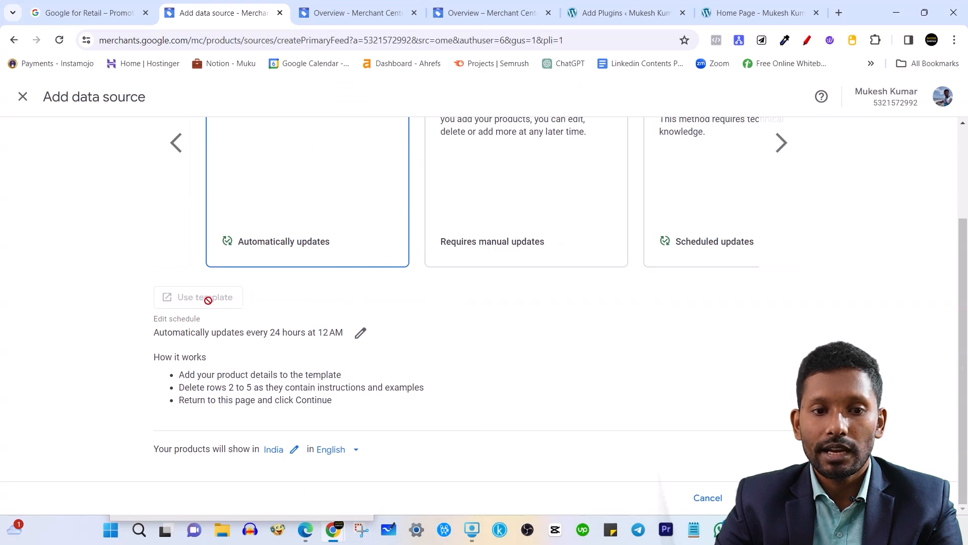
pyautogui.scroll(3, 261, 313)
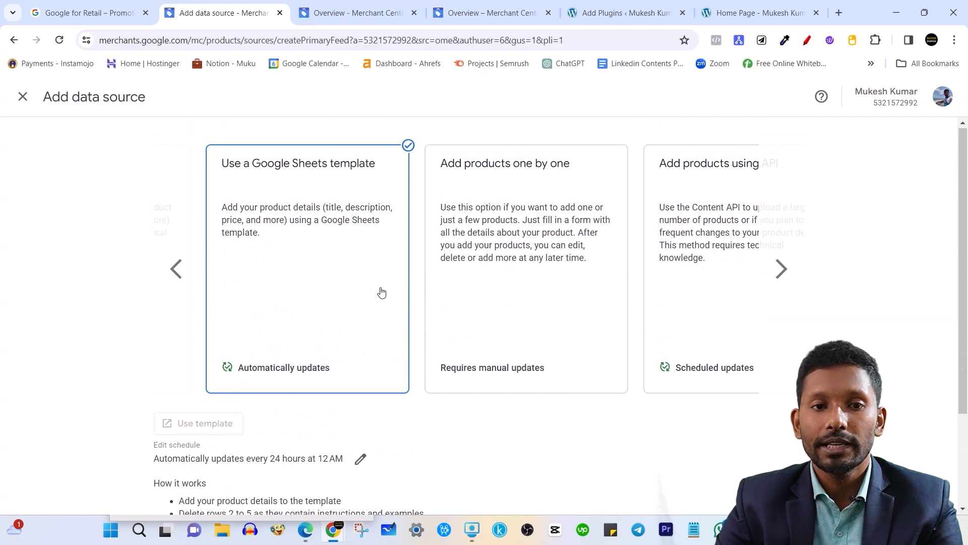
# Try the one-by-one and API options, then settle on the Google Sheets template.
pyautogui.click(556, 198)
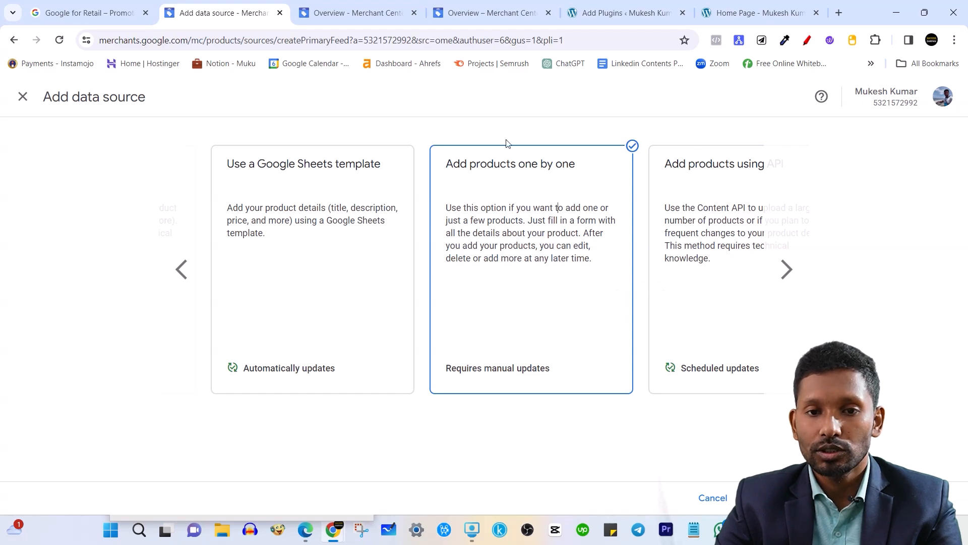
pyautogui.click(786, 271)
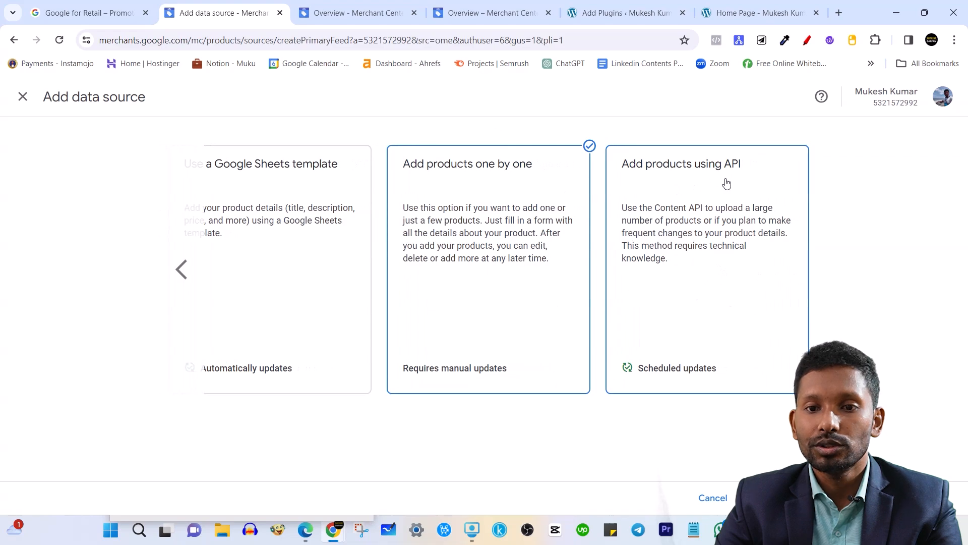
pyautogui.click(732, 268)
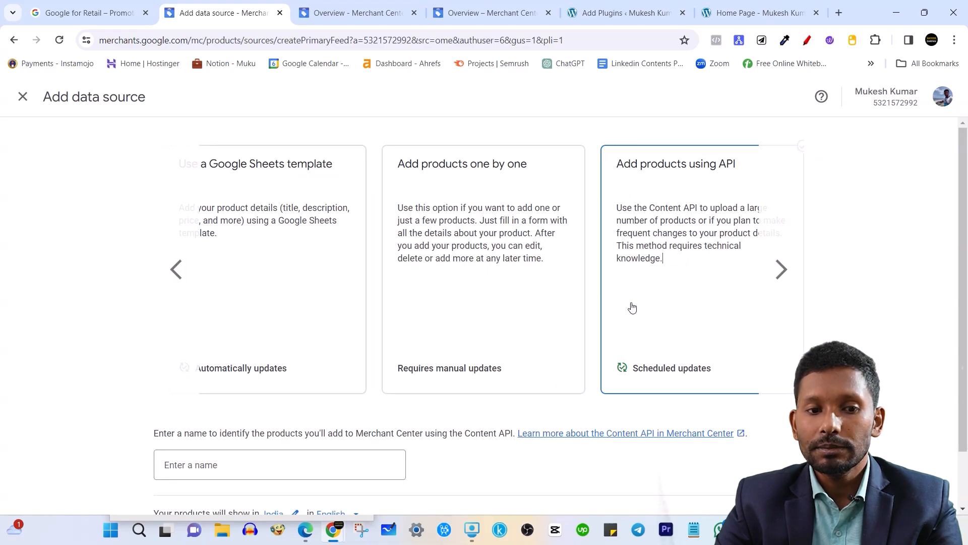
pyautogui.scroll(-2, 632, 310)
pyautogui.scroll(1, 672, 291)
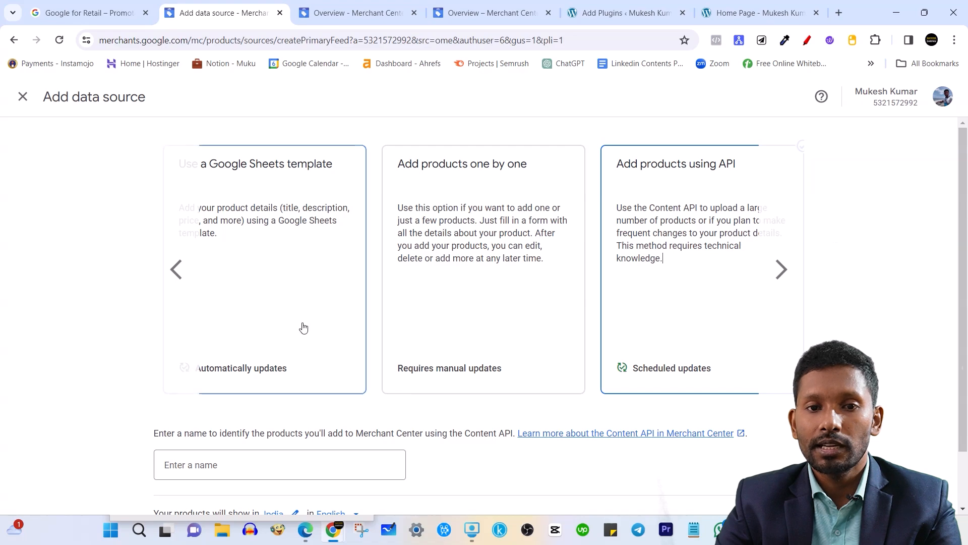
pyautogui.click(471, 298)
pyautogui.click(310, 279)
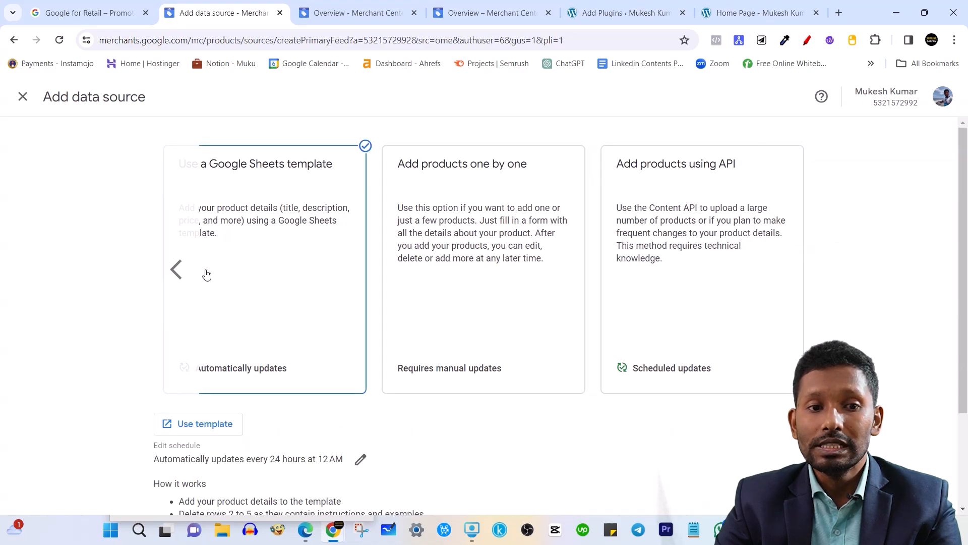
pyautogui.click(174, 270)
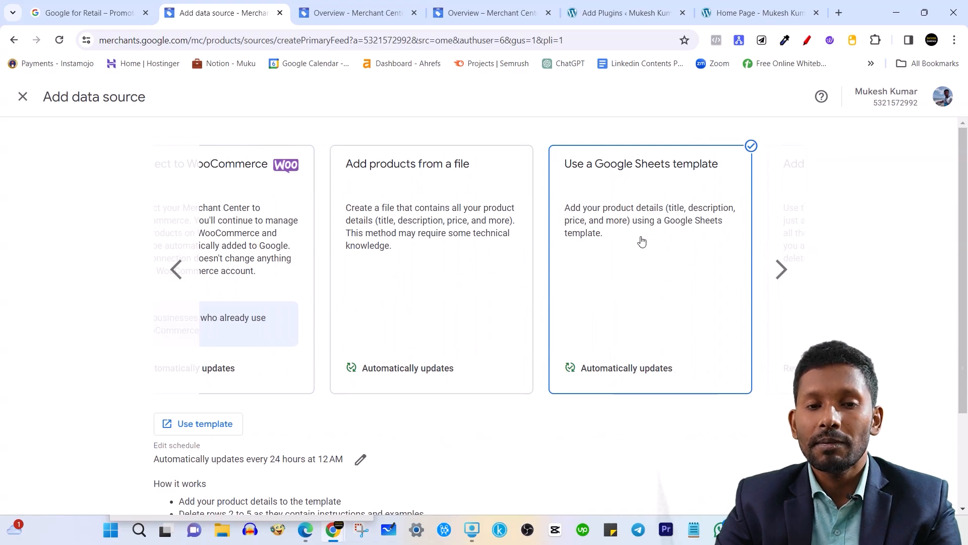
# Choose adding products from a file and focus the product file link field.
pyautogui.click(484, 288)
pyautogui.scroll(-1, 415, 232)
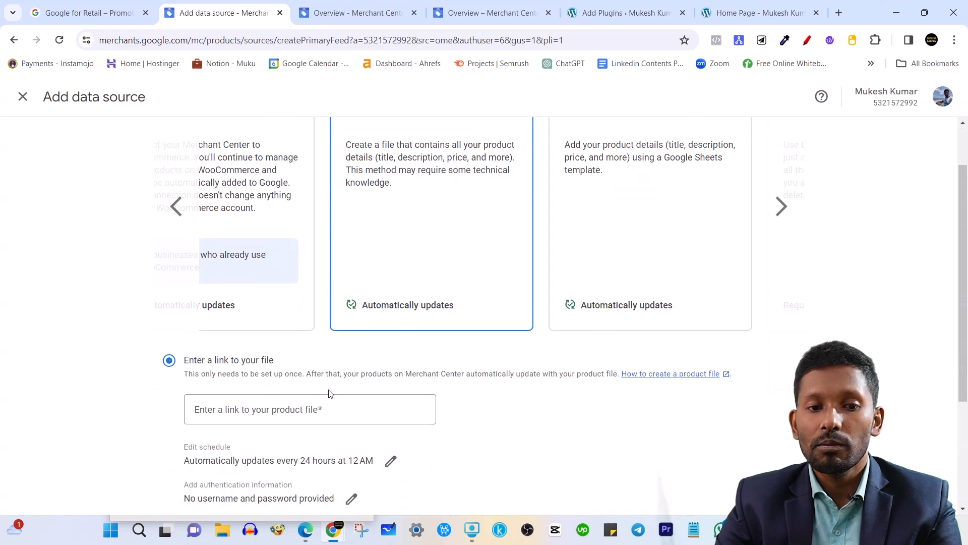
pyautogui.scroll(-2, 383, 388)
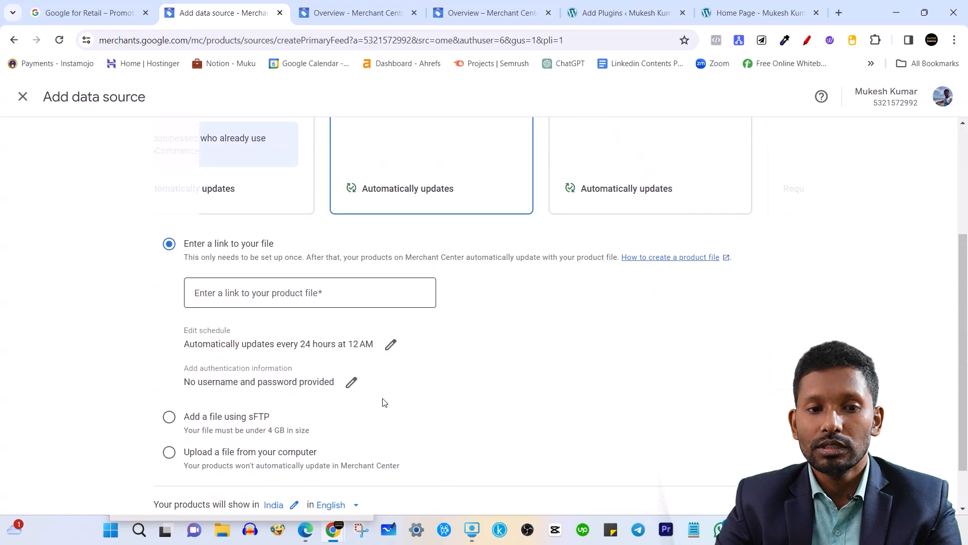
pyautogui.click(356, 295)
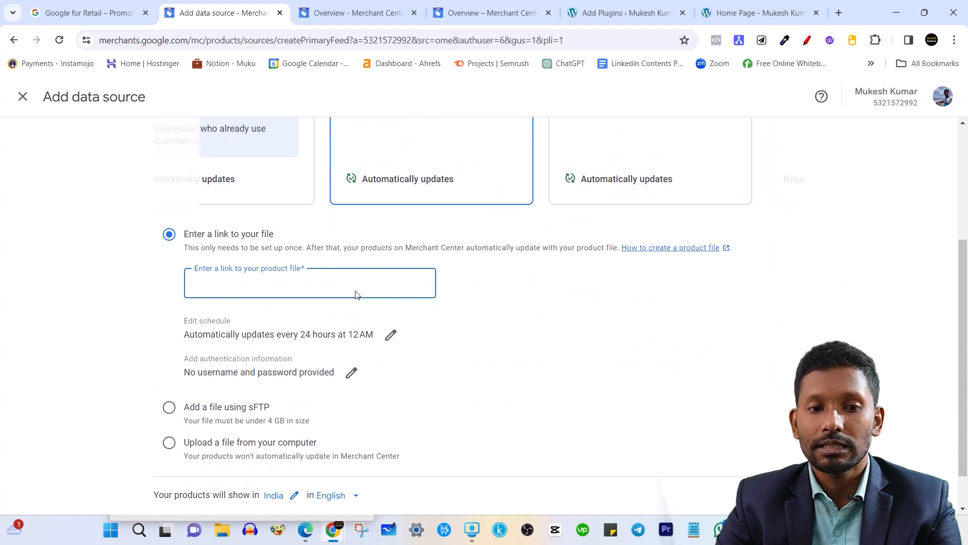
pyautogui.scroll(-1, 454, 307)
pyautogui.press('Tab')
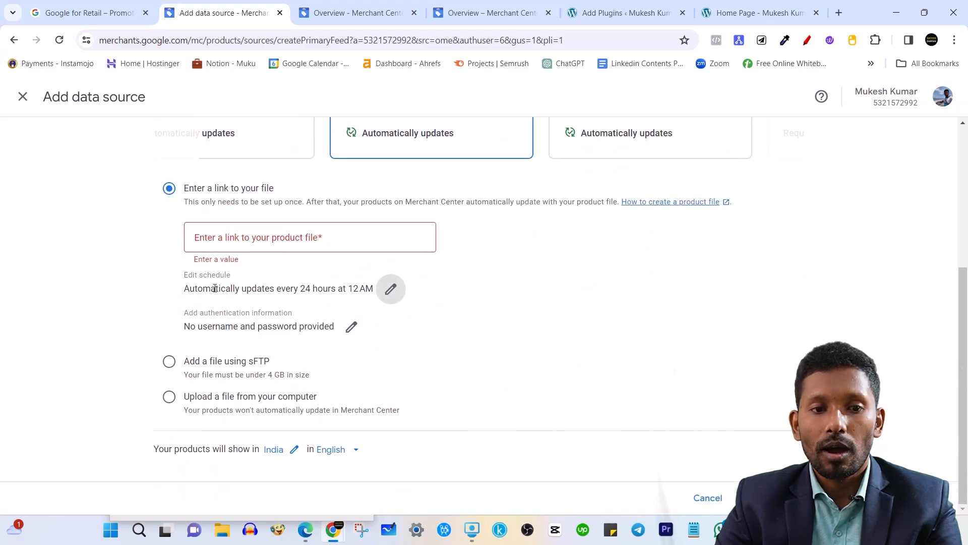
pyautogui.click(304, 235)
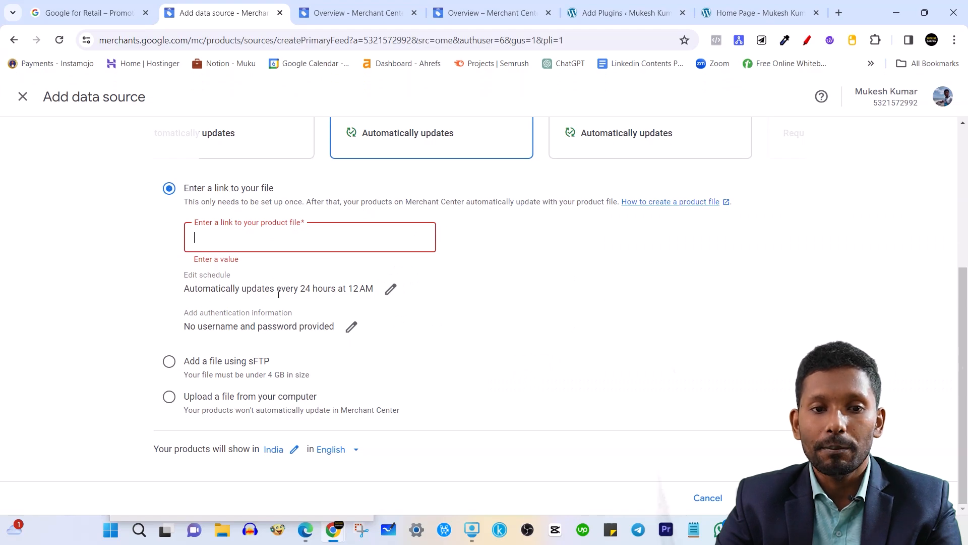
# Open the automatic update schedule and daily time list, then cancel without changes.
pyautogui.click(393, 296)
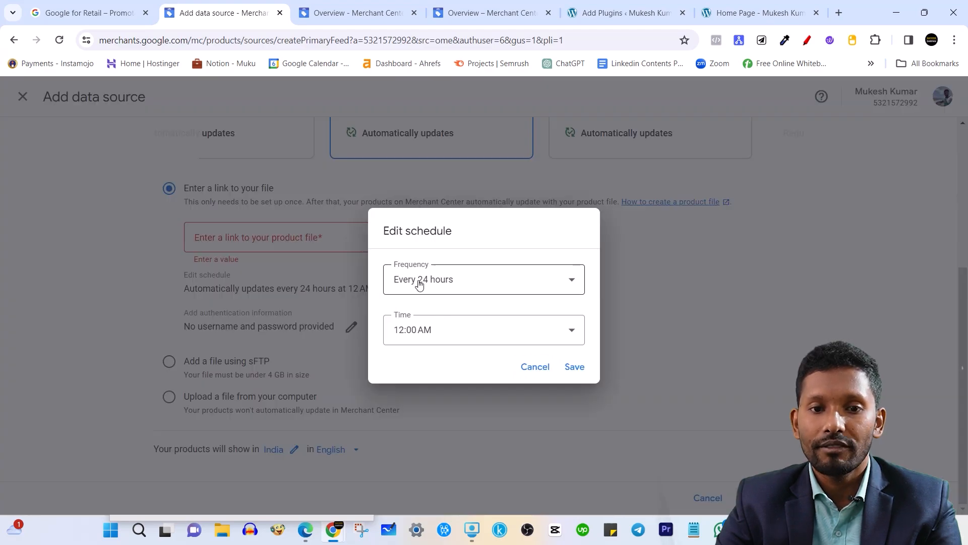
pyautogui.click(539, 368)
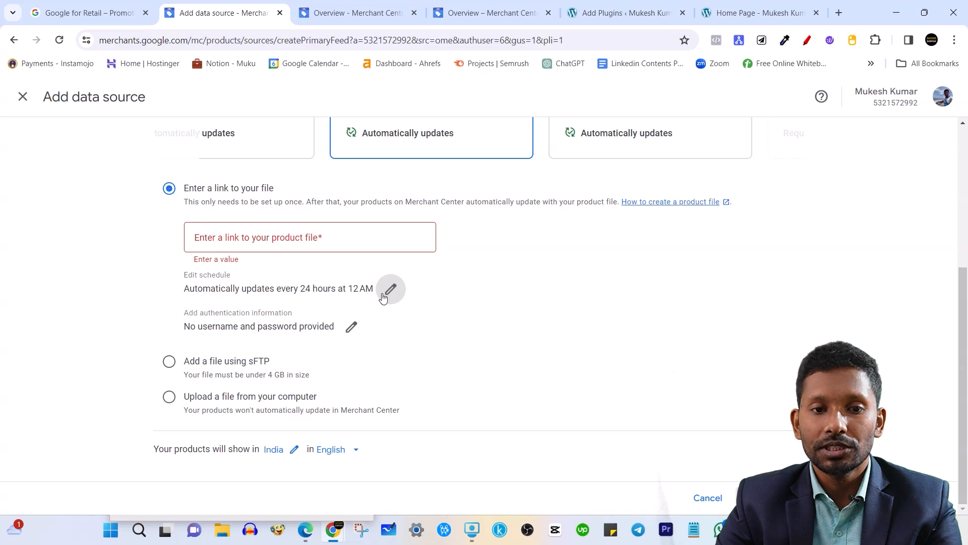
pyautogui.click(403, 294)
pyautogui.click(502, 328)
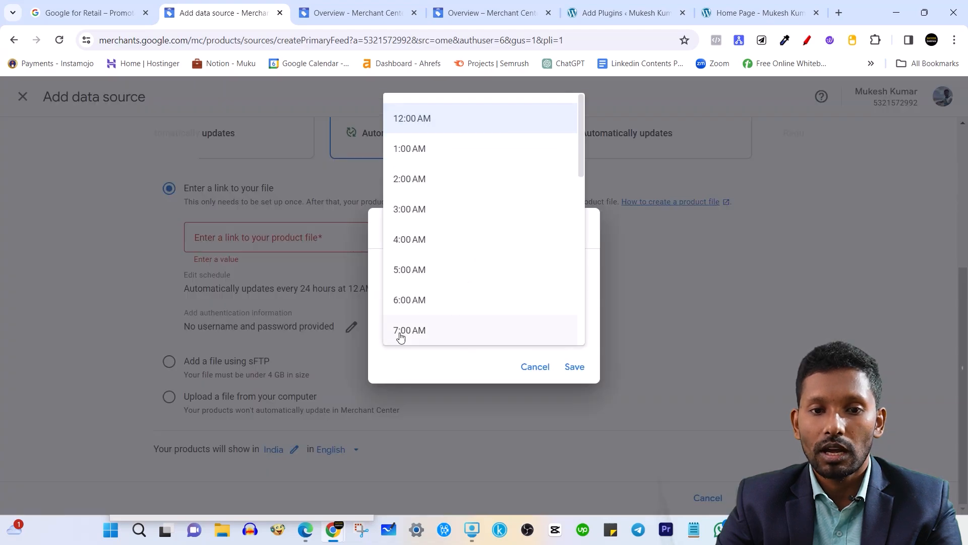
pyautogui.scroll(-8, 444, 302)
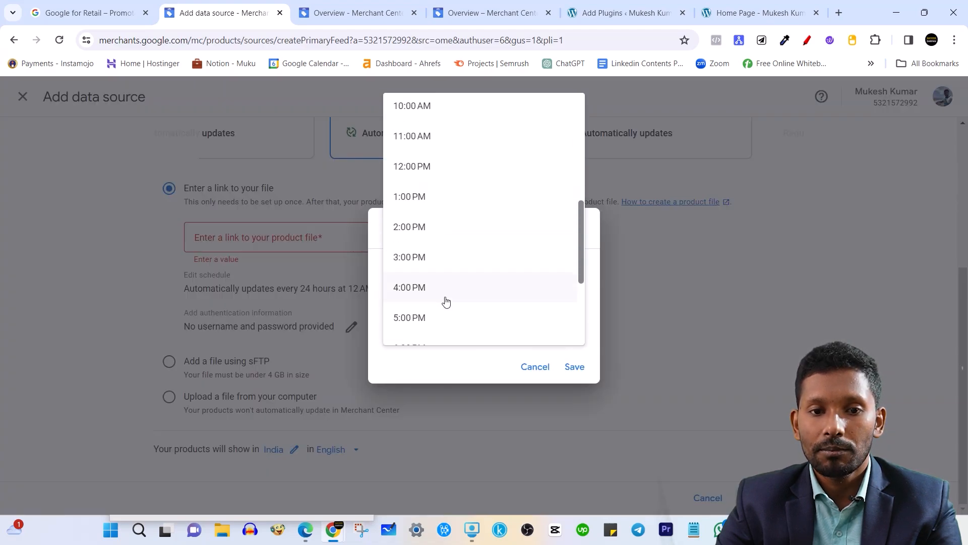
pyautogui.scroll(-5, 442, 303)
pyautogui.click(527, 372)
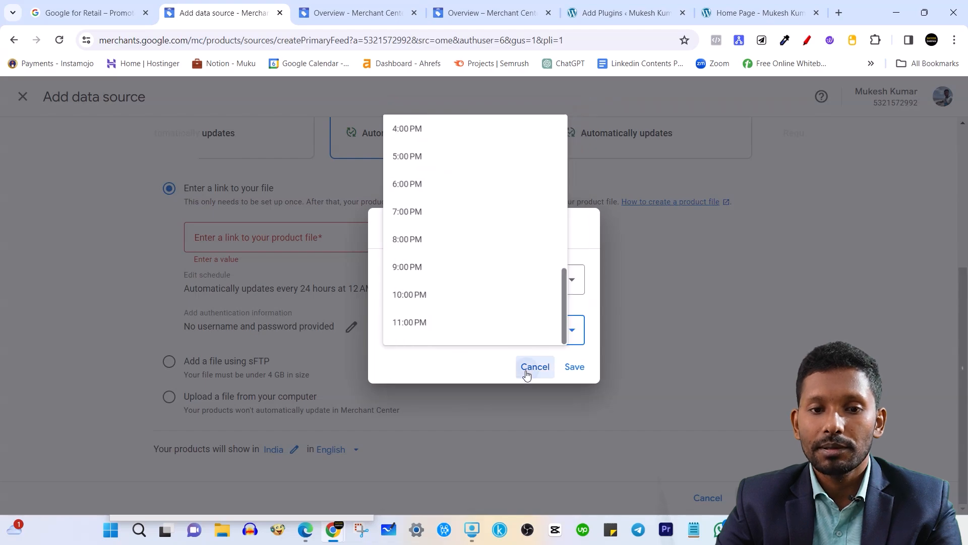
pyautogui.click(527, 372)
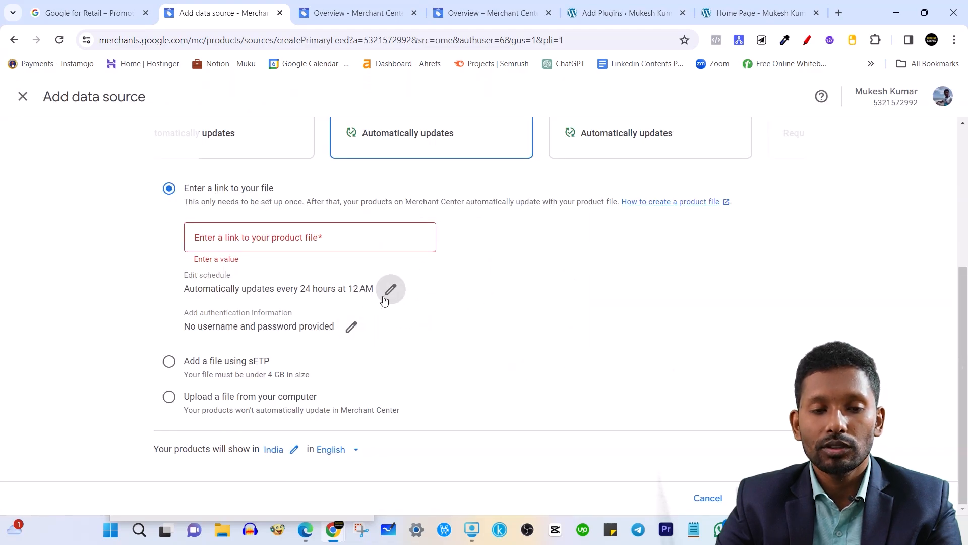
# Check the file authentication settings, then return to the WordPress plugin search results.
pyautogui.click(352, 328)
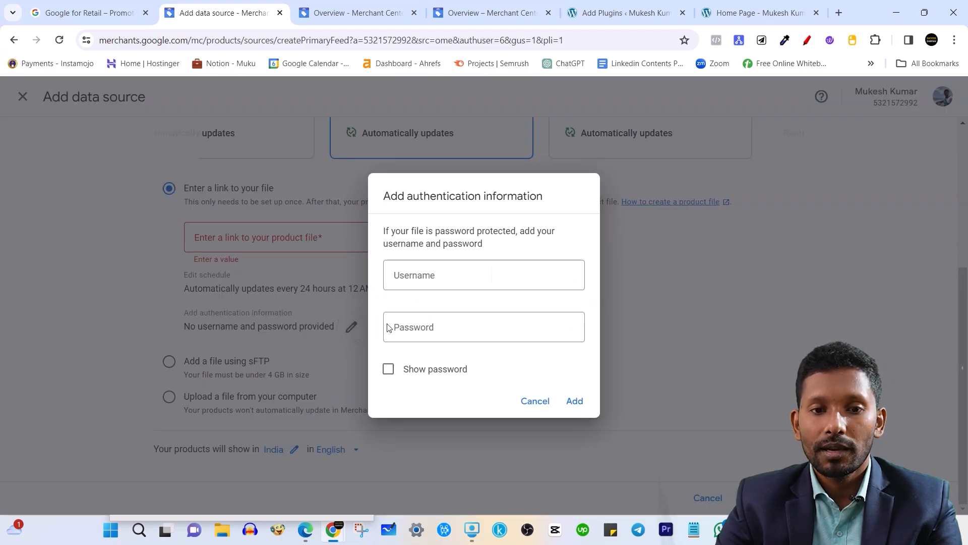
pyautogui.click(536, 401)
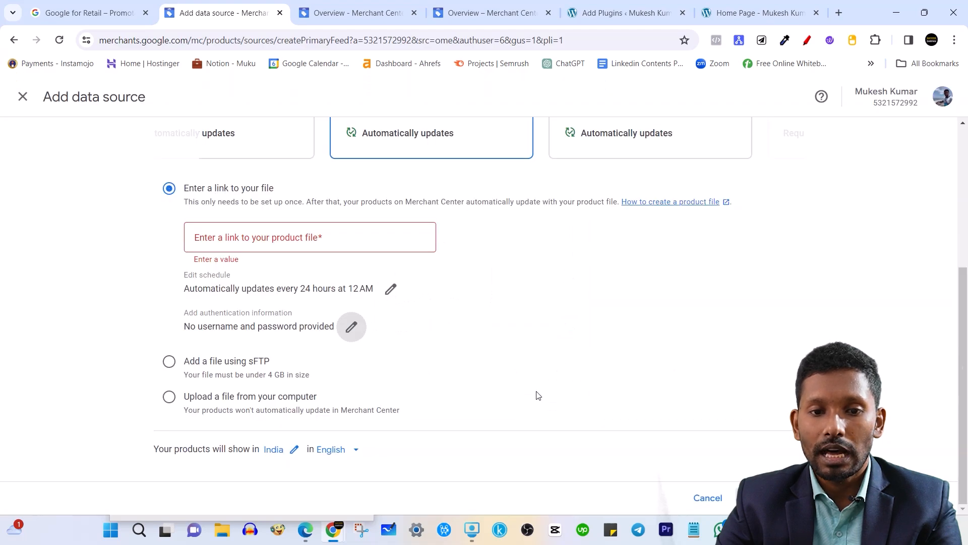
pyautogui.scroll(3, 423, 317)
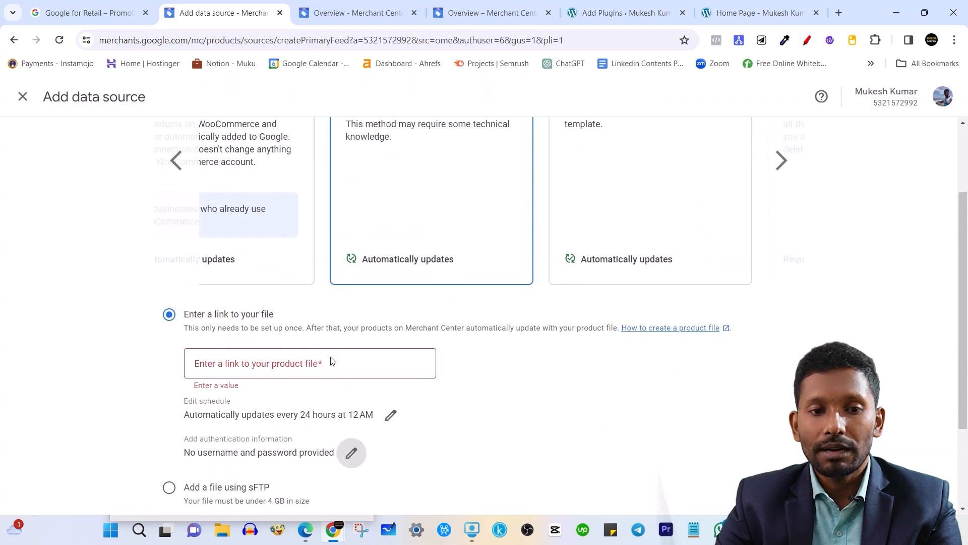
pyautogui.click(309, 368)
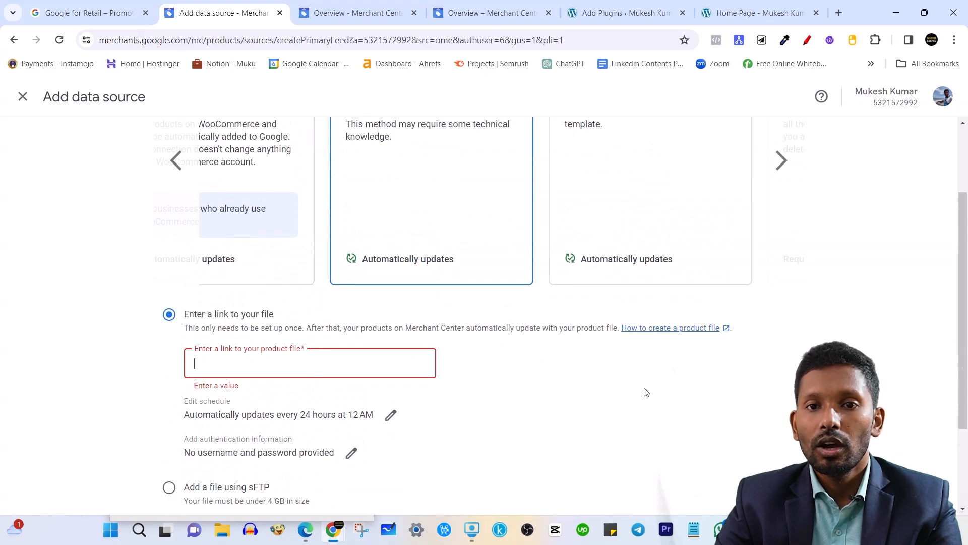
pyautogui.click(647, 3)
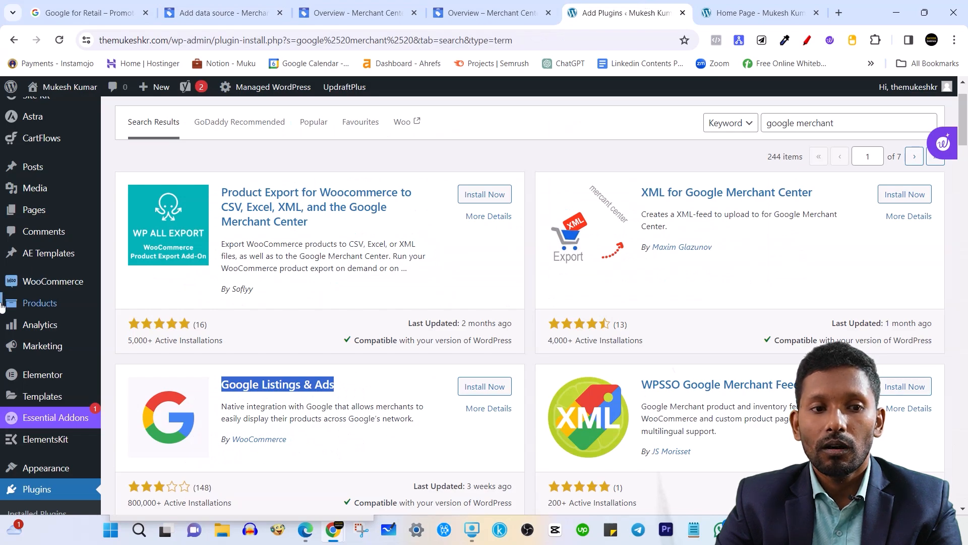
# Search the WordPress plugin directory for 'ctx' to find CTX Feed.
pyautogui.scroll(-1, 303, 273)
pyautogui.scroll(3, 263, 251)
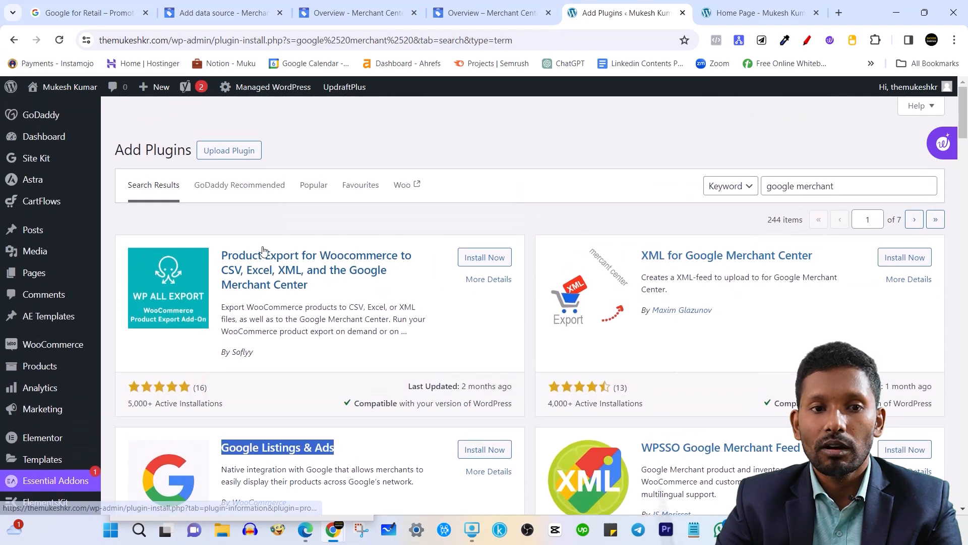
pyautogui.click(237, 151)
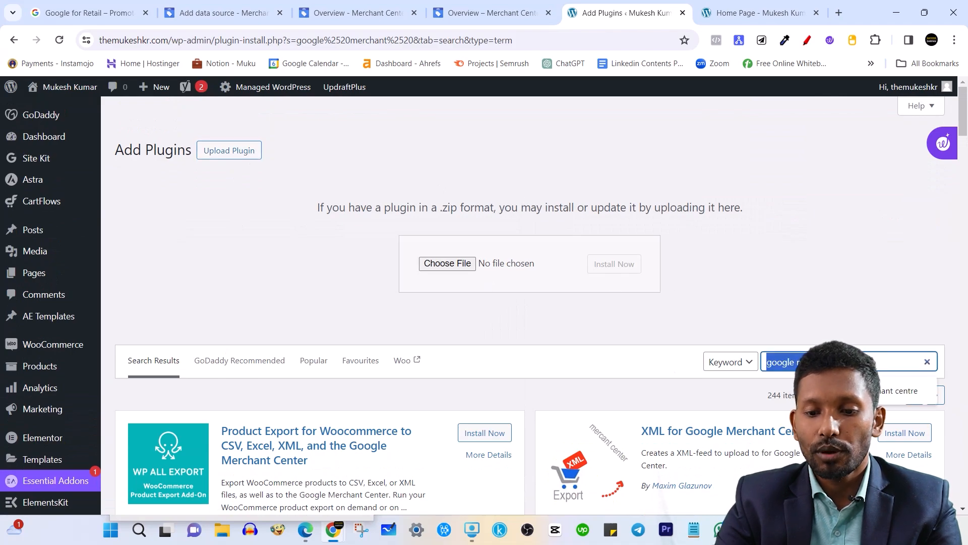
pyautogui.press('BackSpace')
pyautogui.write('ctx')
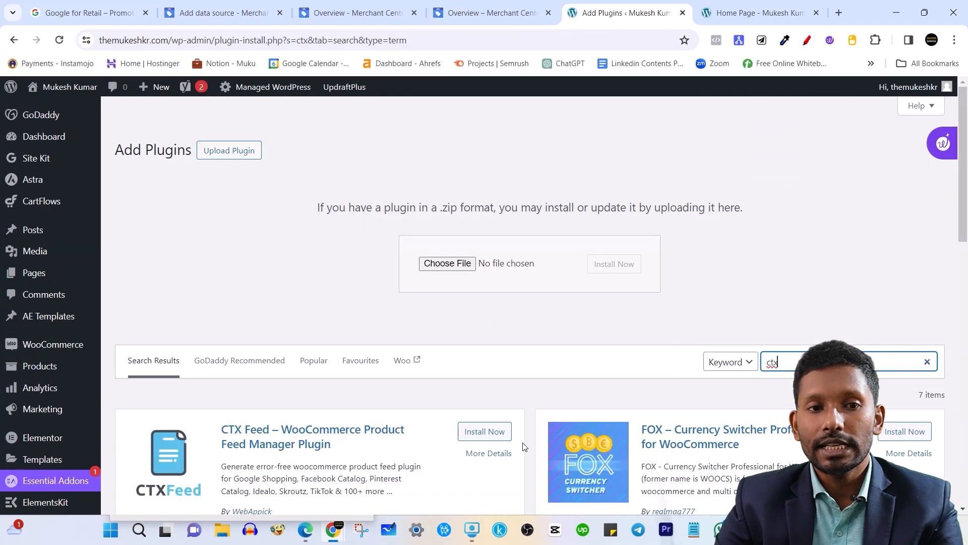
pyautogui.scroll(-4, 565, 389)
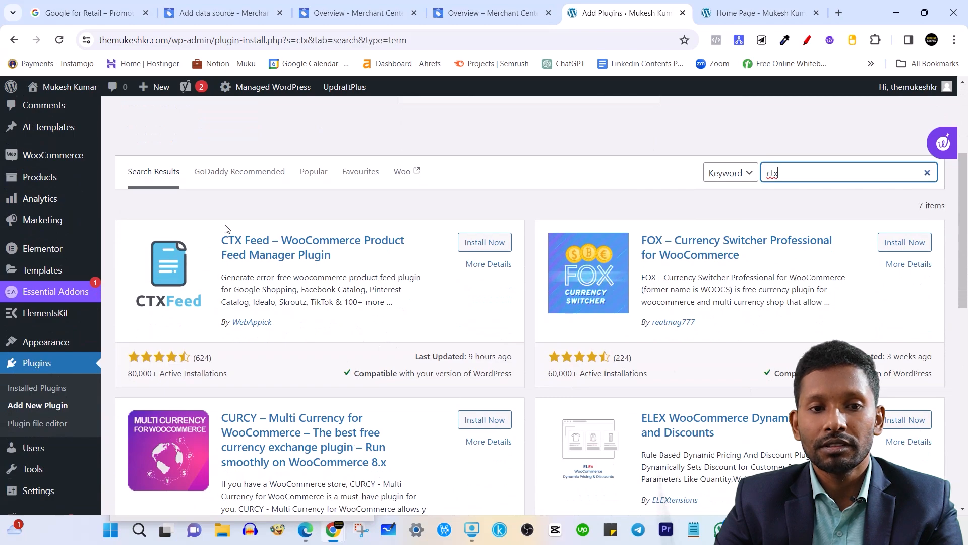
pyautogui.moveTo(216, 240); pyautogui.dragTo(348, 208)
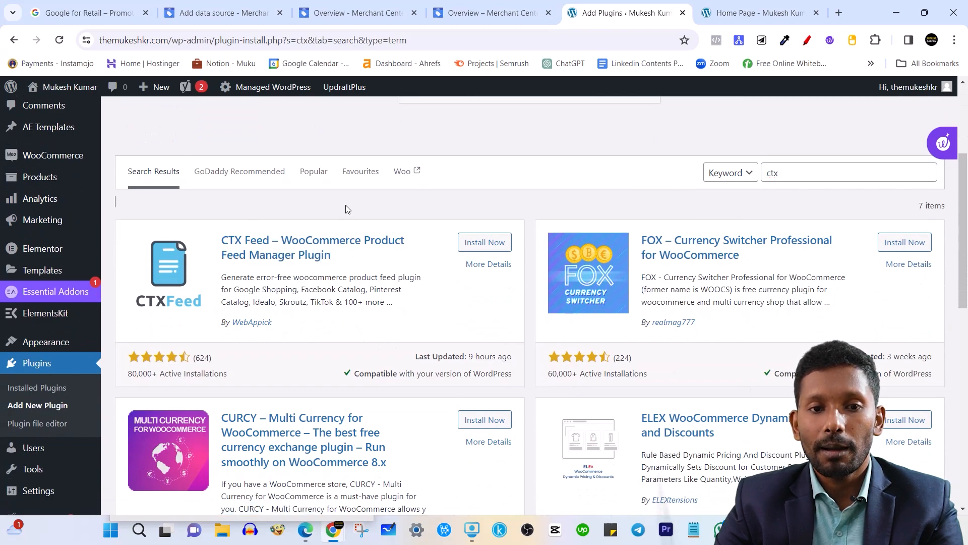
# Install and activate the CTX Feed – WooCommerce Product Feed Manager plugin.
pyautogui.click(499, 247)
pyautogui.scroll(3, 456, 261)
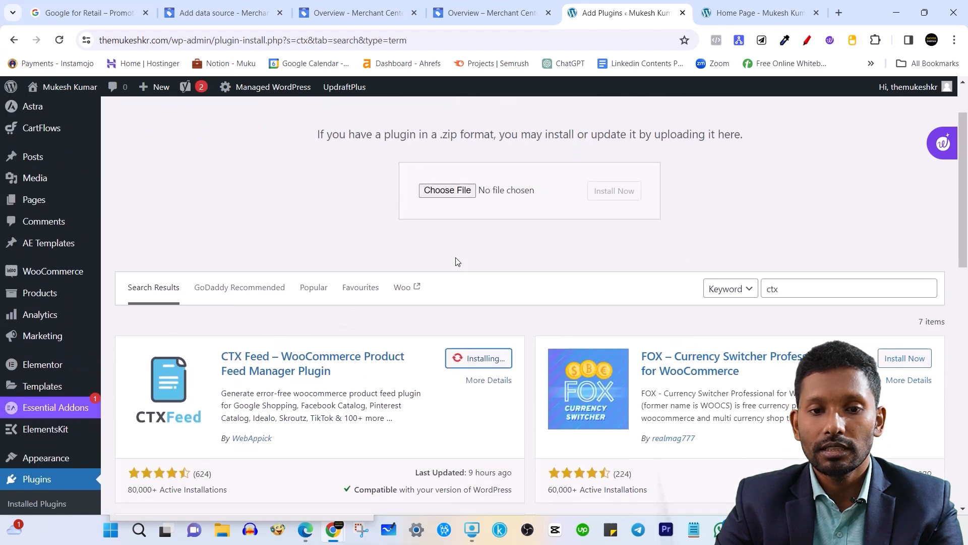
pyautogui.scroll(-1, 455, 259)
pyautogui.click(497, 304)
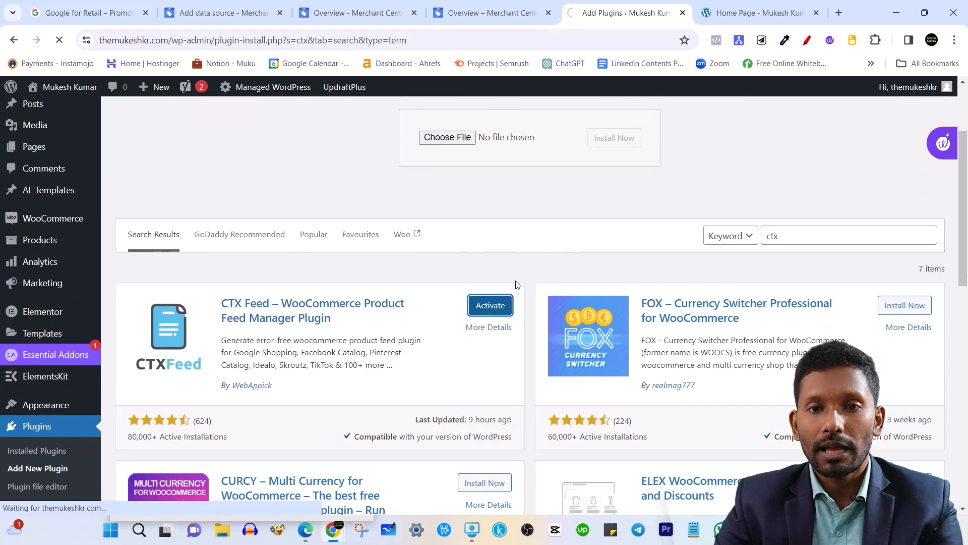
pyautogui.scroll(3, 511, 274)
pyautogui.scroll(-3, 512, 274)
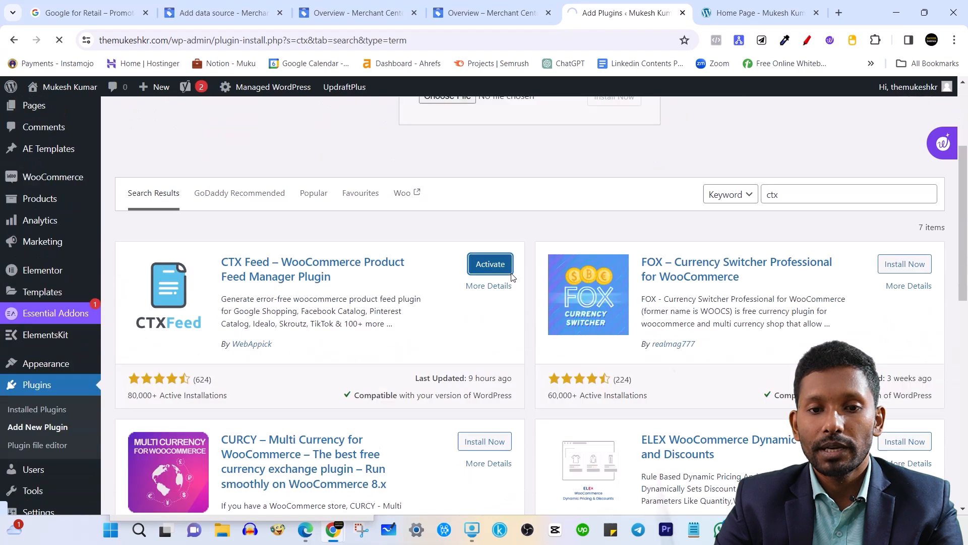
pyautogui.scroll(4, 490, 230)
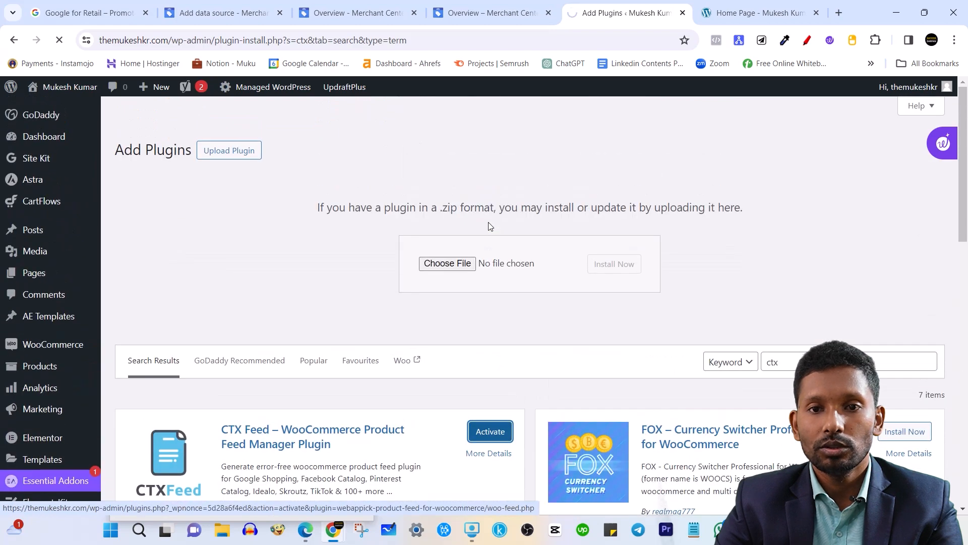
pyautogui.scroll(-3, 490, 226)
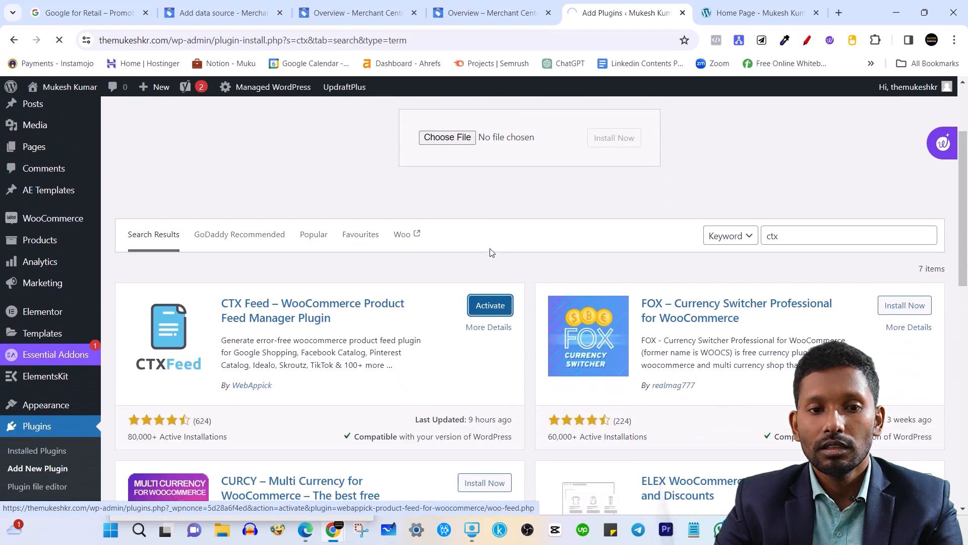
pyautogui.scroll(-3, 516, 264)
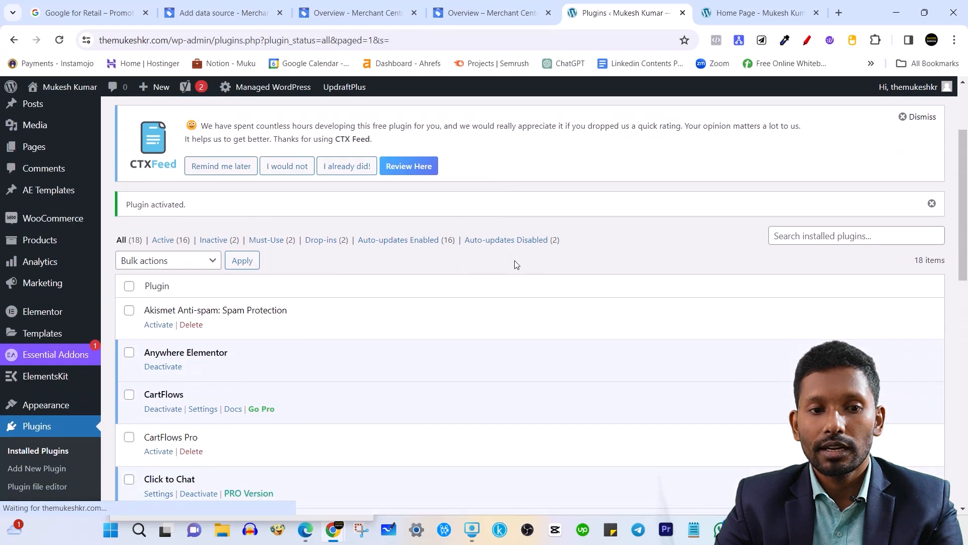
# Open CTX Feed's Manage Feeds page from the admin sidebar.
pyautogui.scroll(-12, 21, 353)
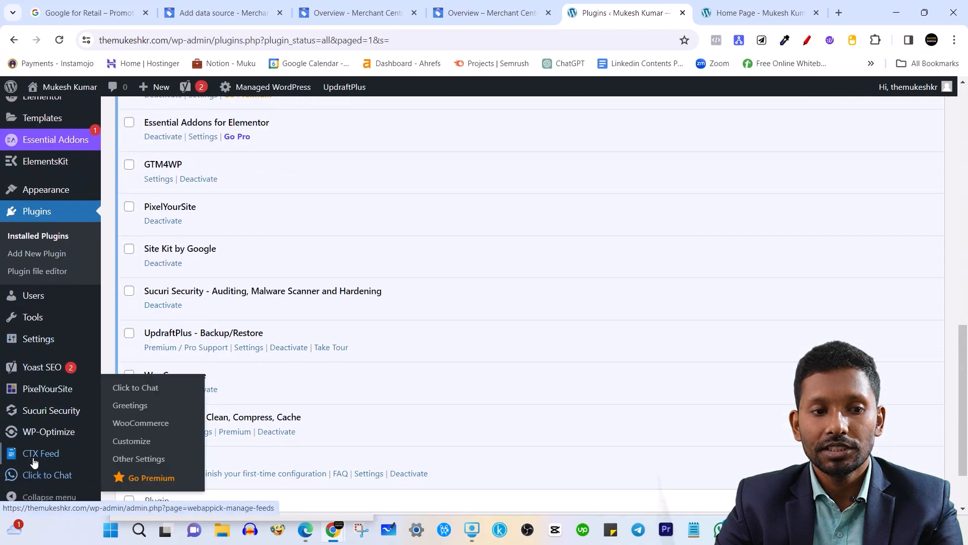
pyautogui.moveTo(54, 457)
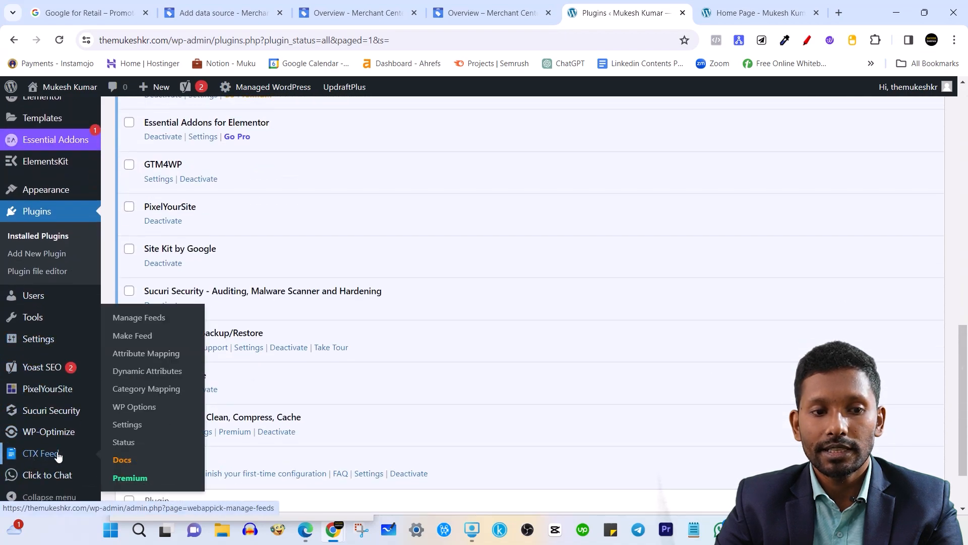
pyautogui.click(142, 324)
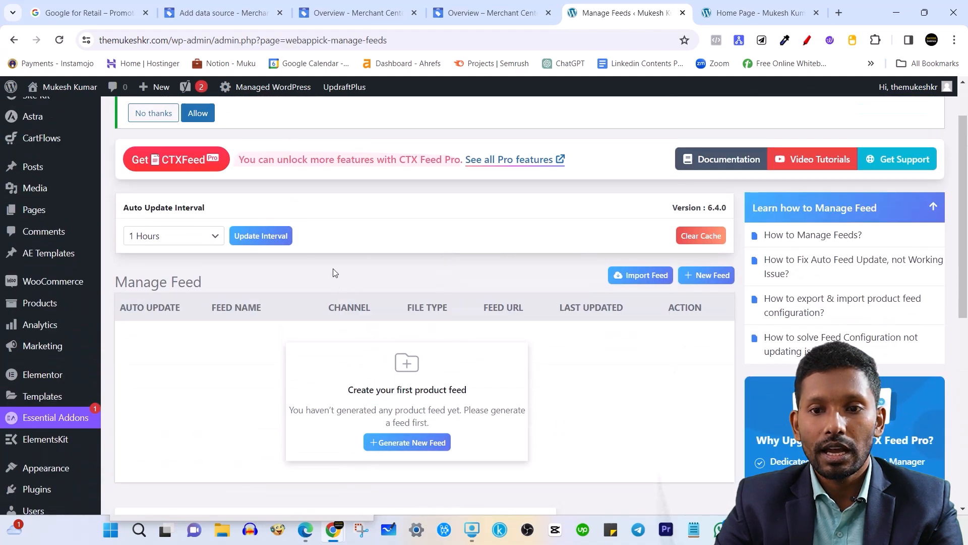
pyautogui.moveTo(144, 283); pyautogui.dragTo(252, 282)
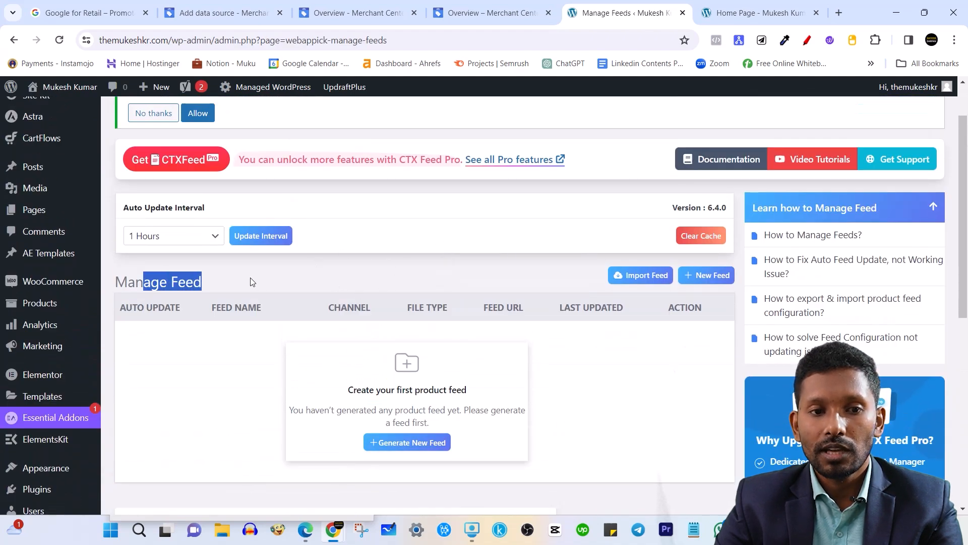
pyautogui.click(291, 277)
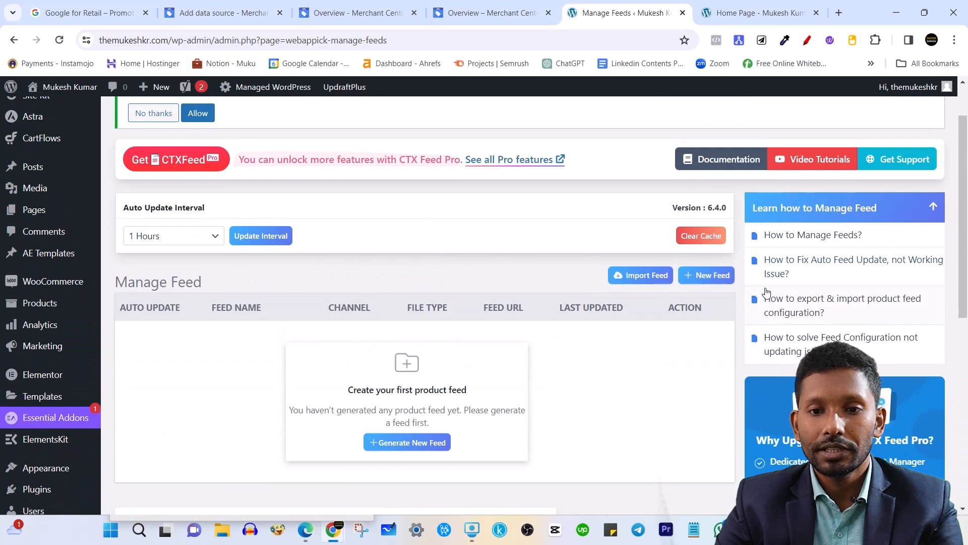
pyautogui.scroll(1, 335, 454)
pyautogui.scroll(-3, 335, 453)
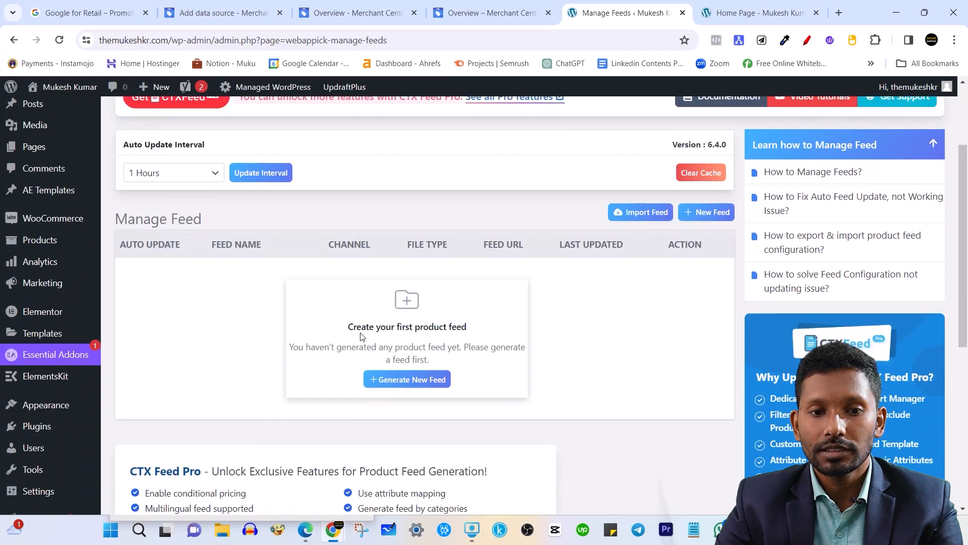
# Confirm the feed list is empty and start generating a new feed.
pyautogui.moveTo(347, 328); pyautogui.dragTo(461, 329)
pyautogui.click(618, 470)
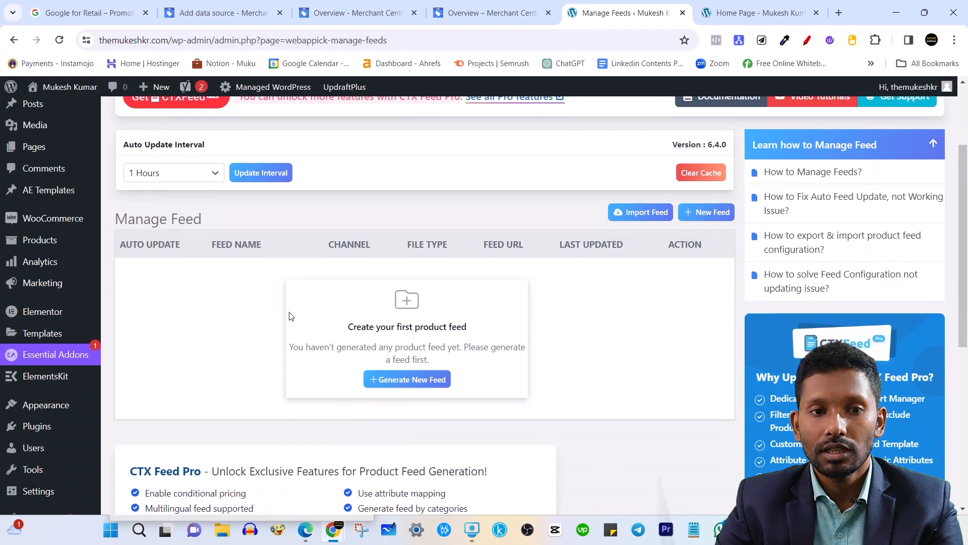
pyautogui.scroll(1, 343, 297)
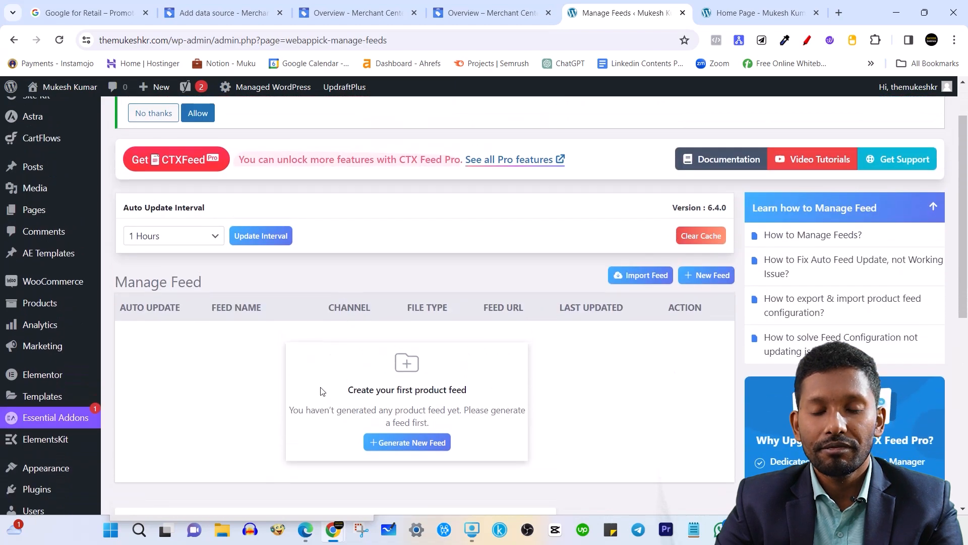
pyautogui.click(410, 447)
pyautogui.scroll(1, 404, 319)
# Keep India as the feed country and open the Template dropdown list.
pyautogui.scroll(-3, 404, 319)
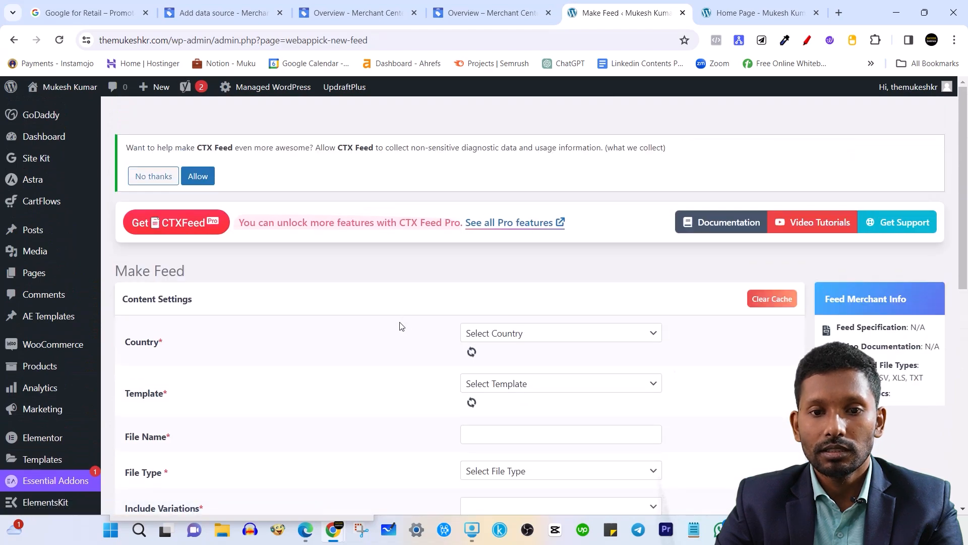
pyautogui.scroll(-2, 399, 328)
pyautogui.scroll(1, 323, 262)
pyautogui.scroll(-1, 303, 252)
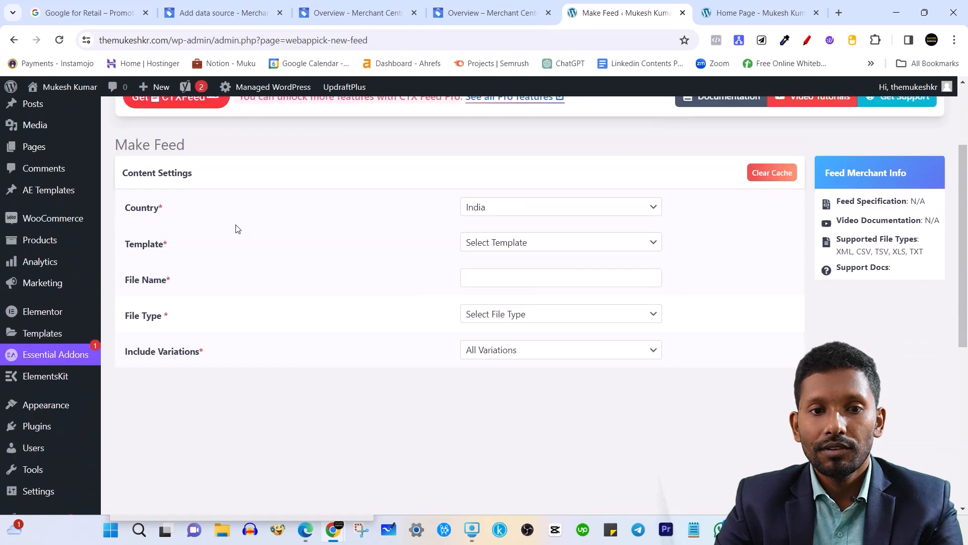
pyautogui.click(501, 207)
pyautogui.click(500, 207)
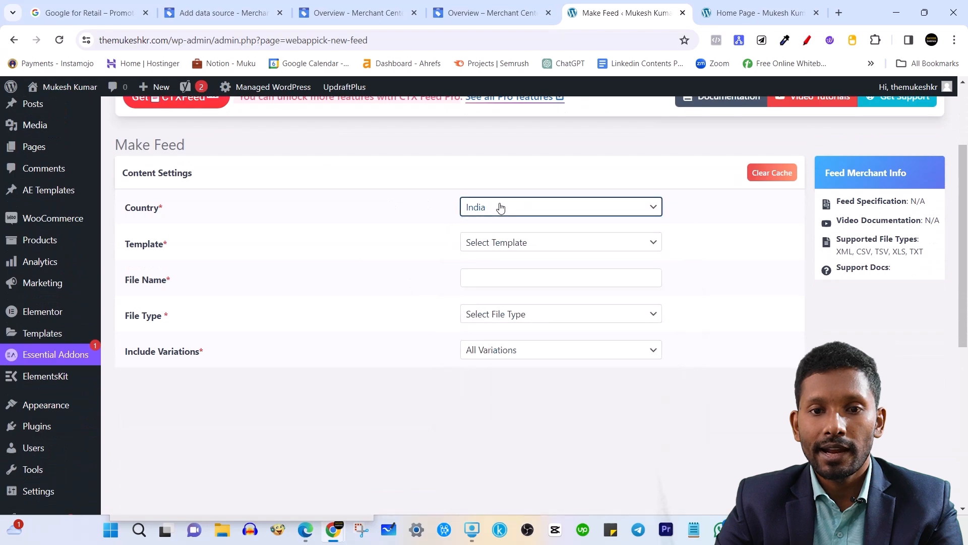
pyautogui.scroll(2, 354, 282)
pyautogui.click(555, 309)
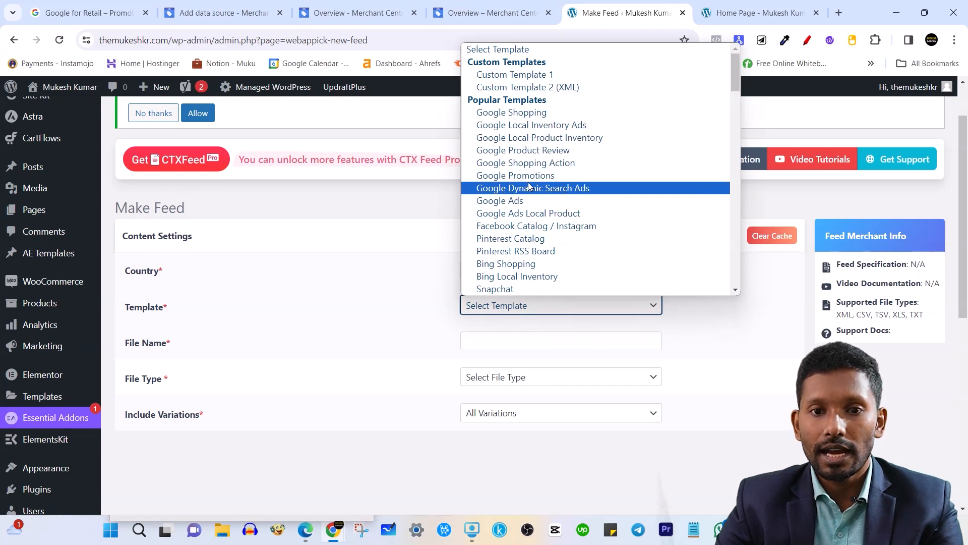
# Choose the Google Shopping template and name the feed file 'Themukeshkr GMC File'.
pyautogui.click(527, 113)
pyautogui.scroll(-2, 275, 327)
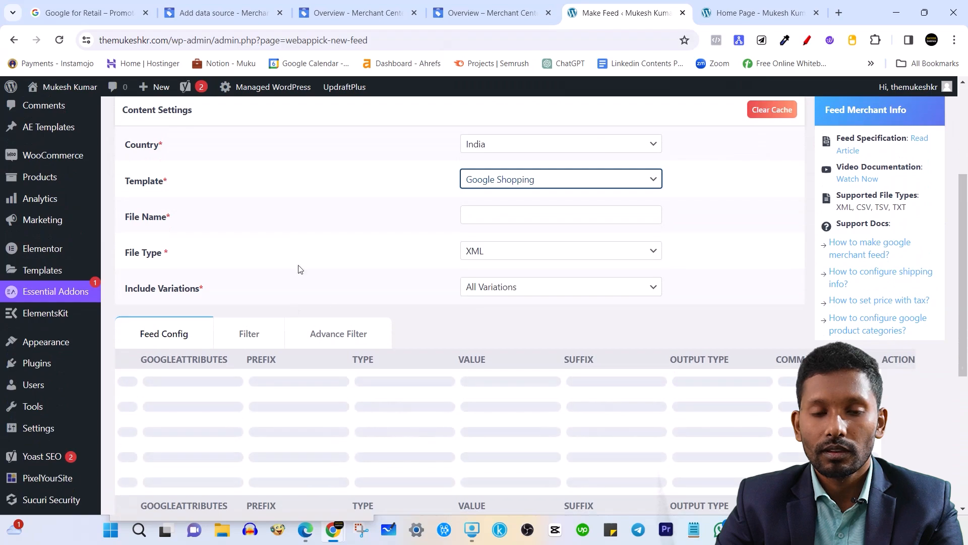
pyautogui.scroll(1, 440, 251)
pyautogui.scroll(-1, 432, 248)
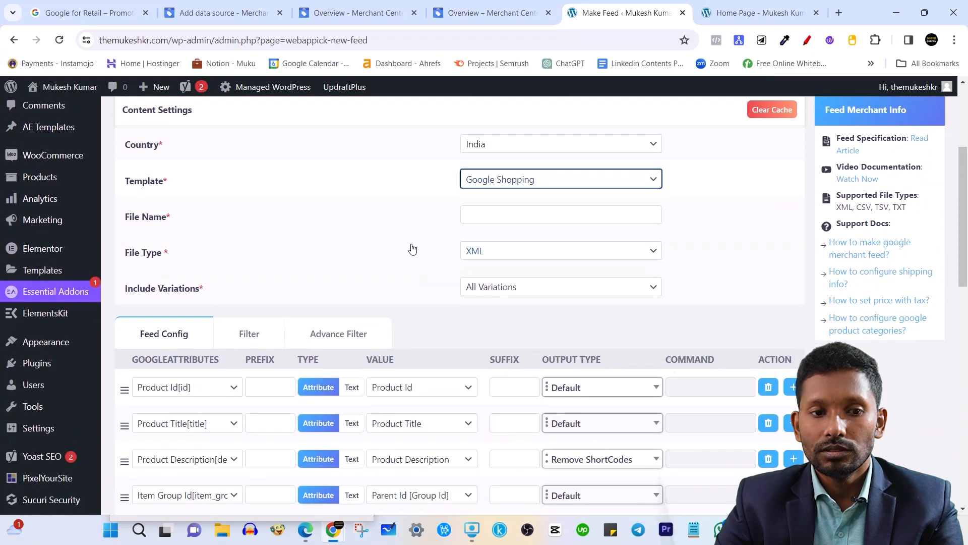
pyautogui.click(486, 211)
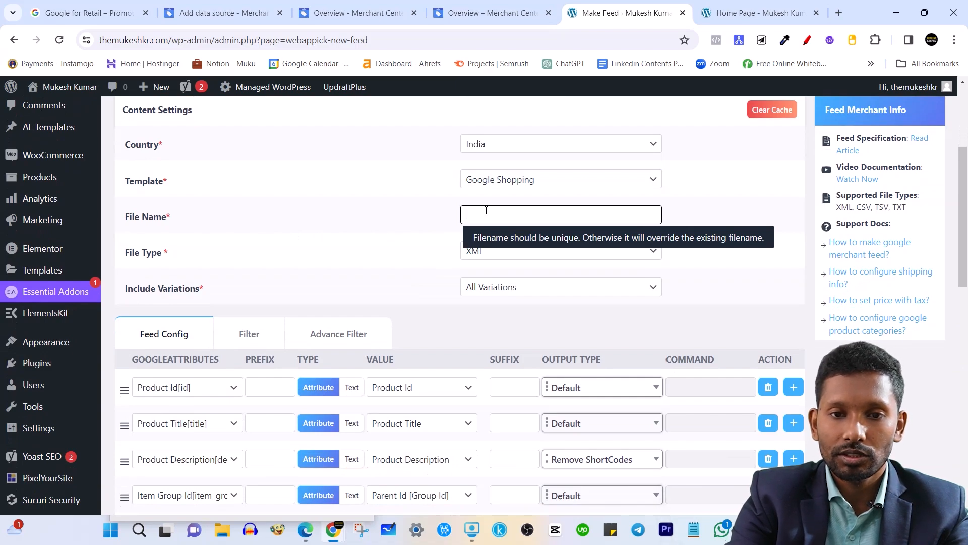
pyautogui.write('The')
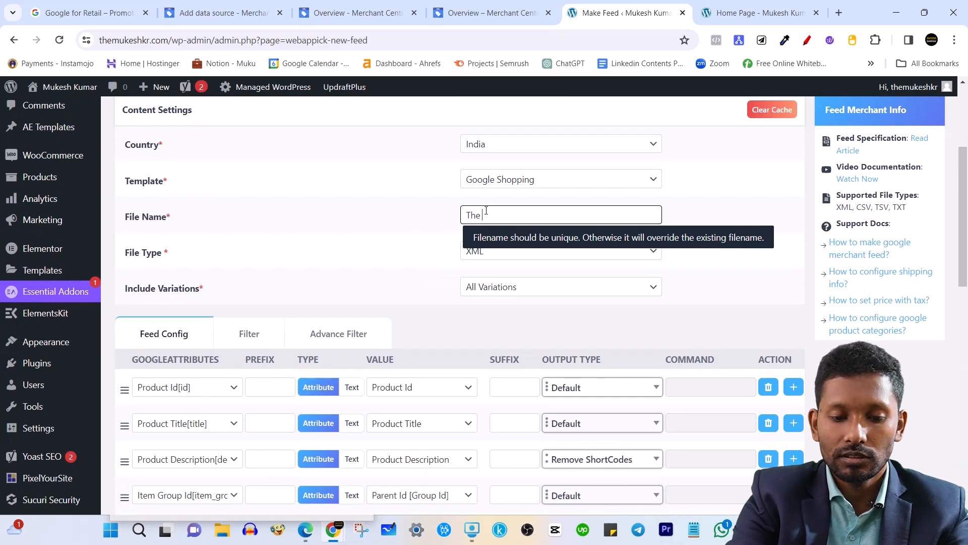
pyautogui.write('mukes')
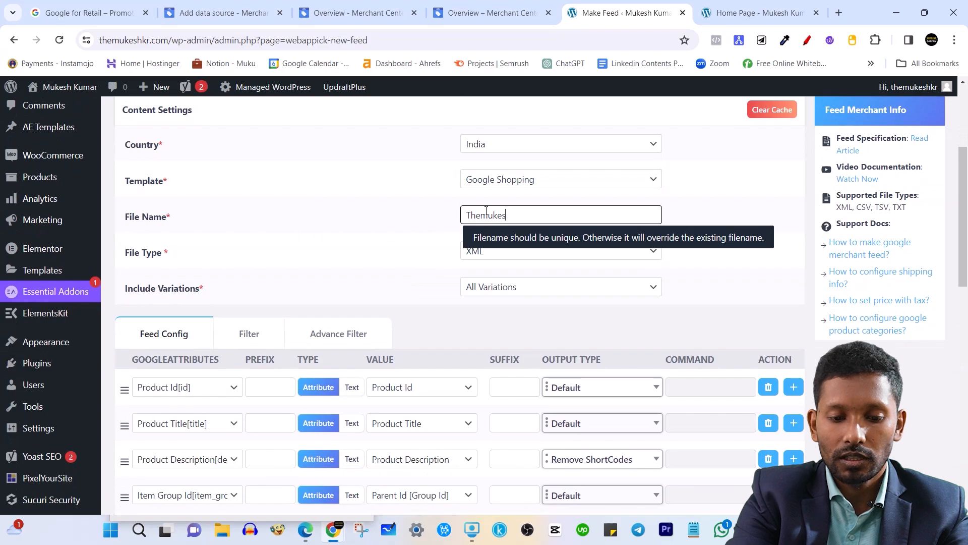
pyautogui.write('hkjrr ')
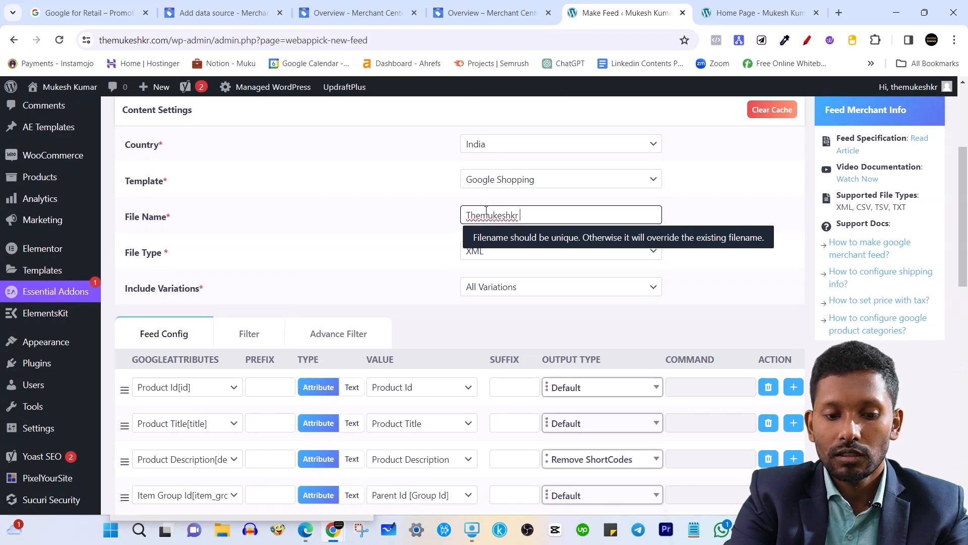
pyautogui.write('GMC Fi')
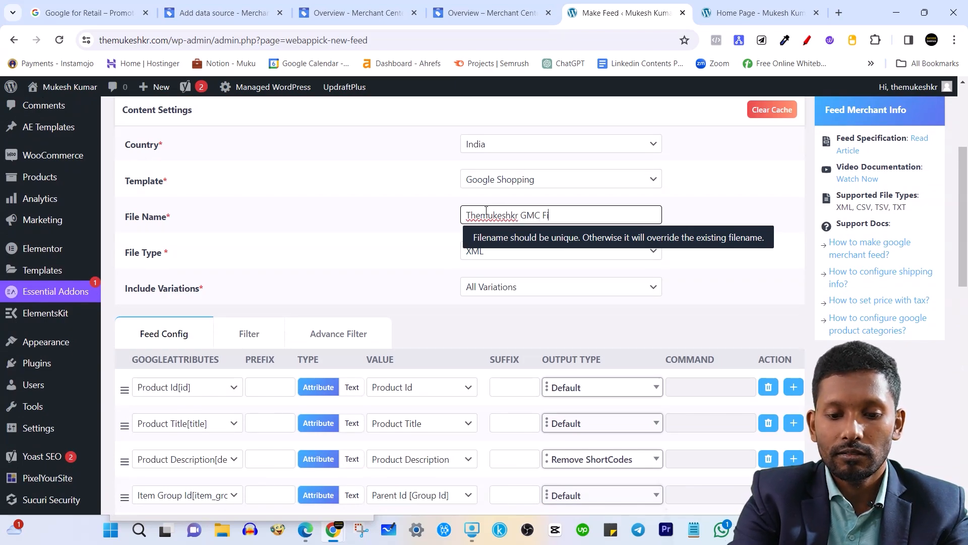
pyautogui.write('le')
pyautogui.click(725, 236)
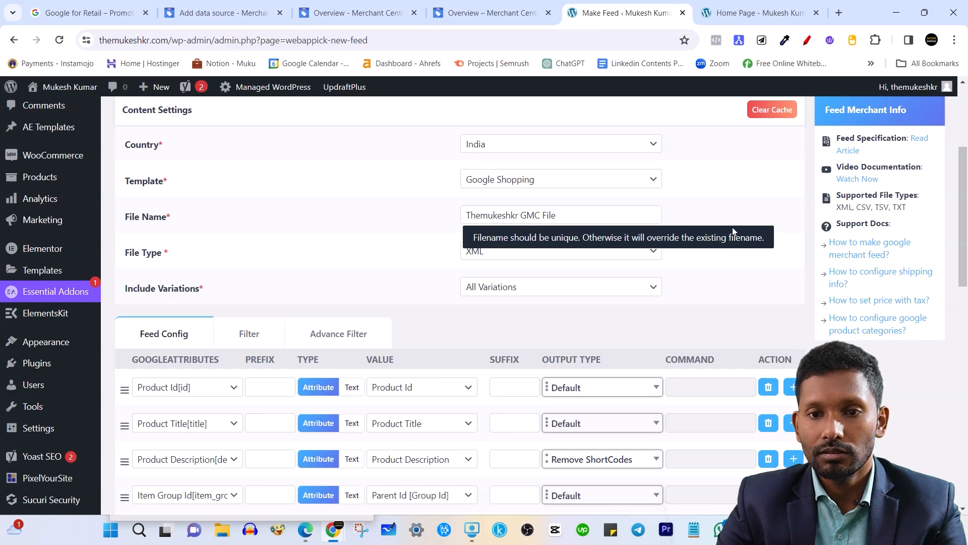
# Keep the file type as XML and include All Variations.
pyautogui.click(493, 254)
pyautogui.click(495, 279)
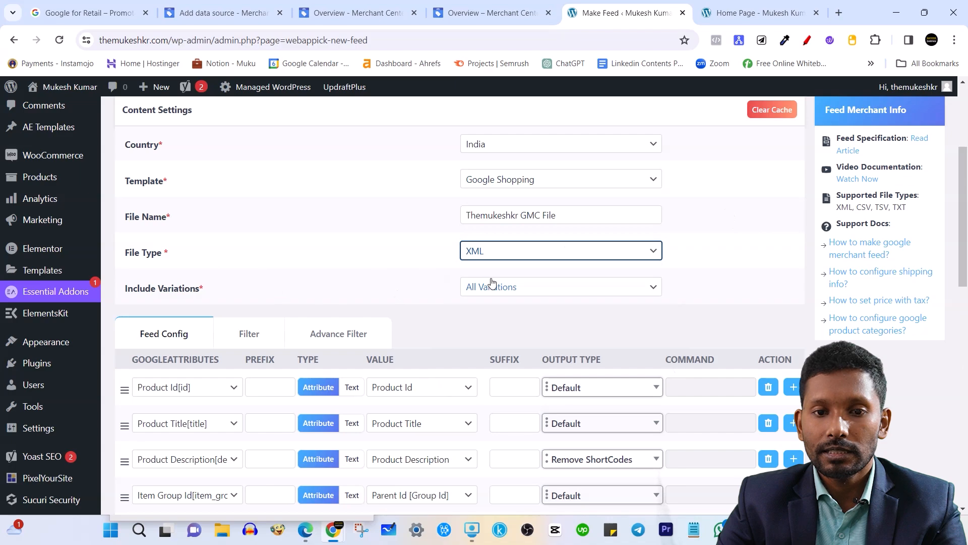
pyautogui.click(738, 290)
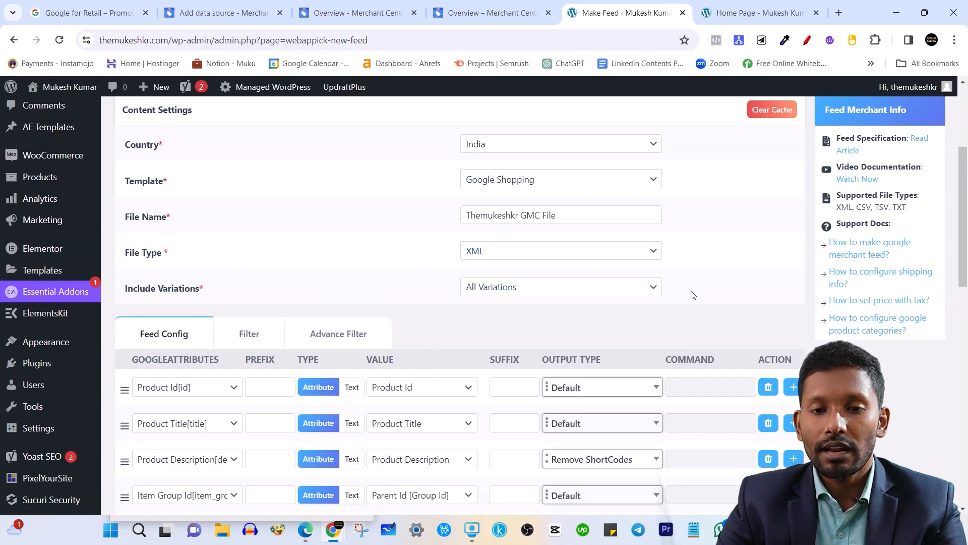
pyautogui.click(643, 295)
pyautogui.click(514, 304)
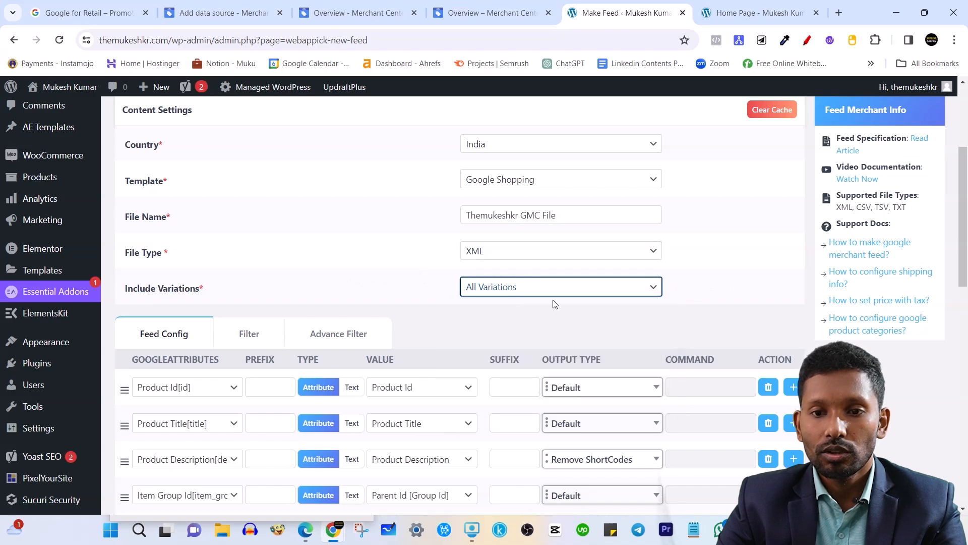
pyautogui.click(759, 265)
pyautogui.scroll(-3, 529, 289)
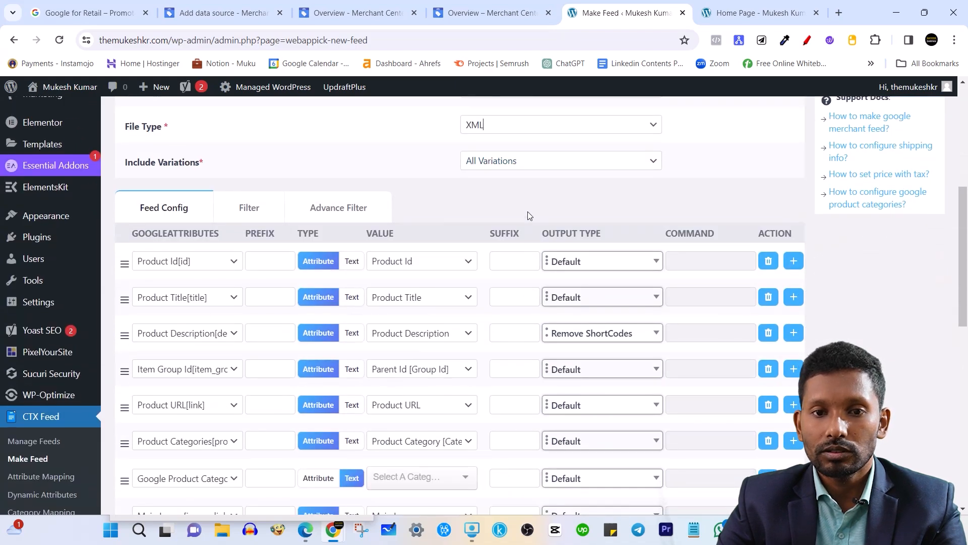
pyautogui.scroll(-1, 440, 276)
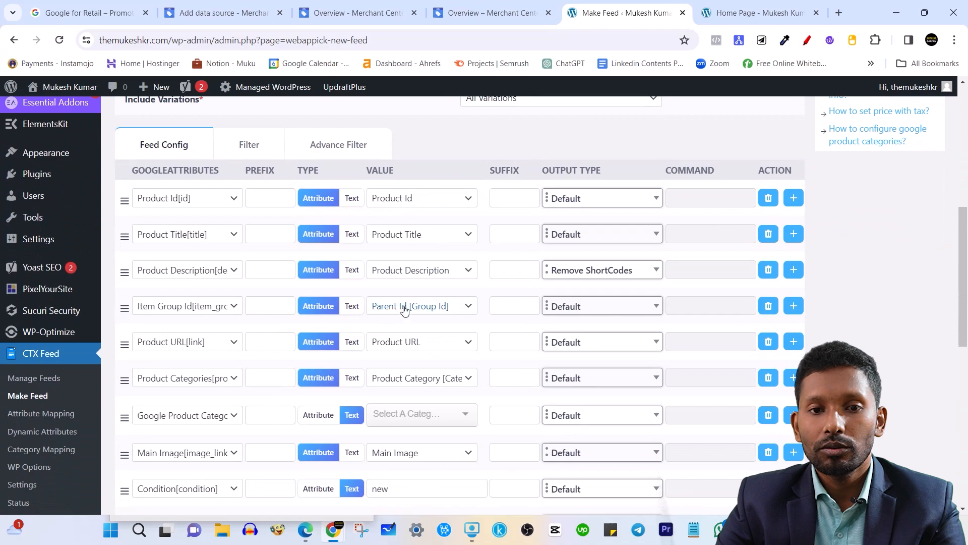
pyautogui.scroll(2, 197, 281)
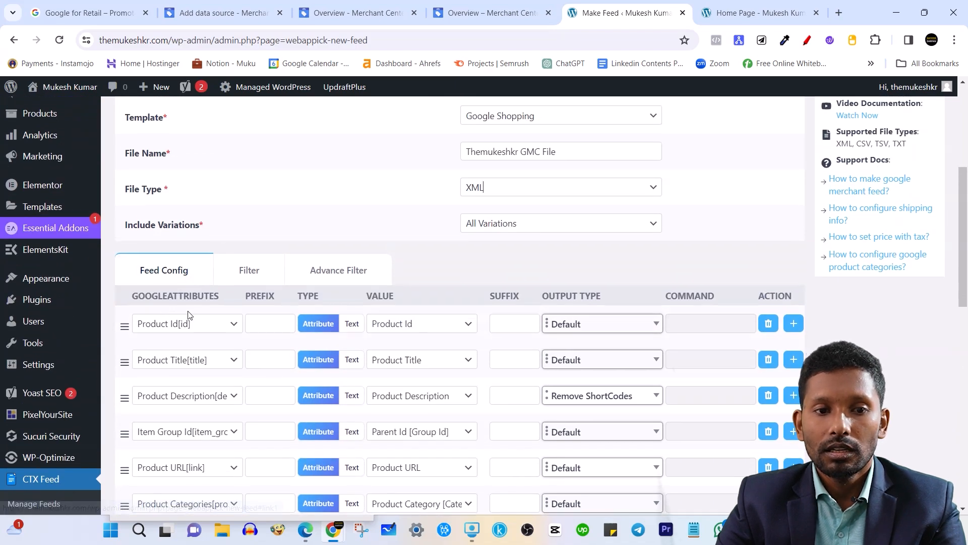
pyautogui.scroll(-1, 179, 323)
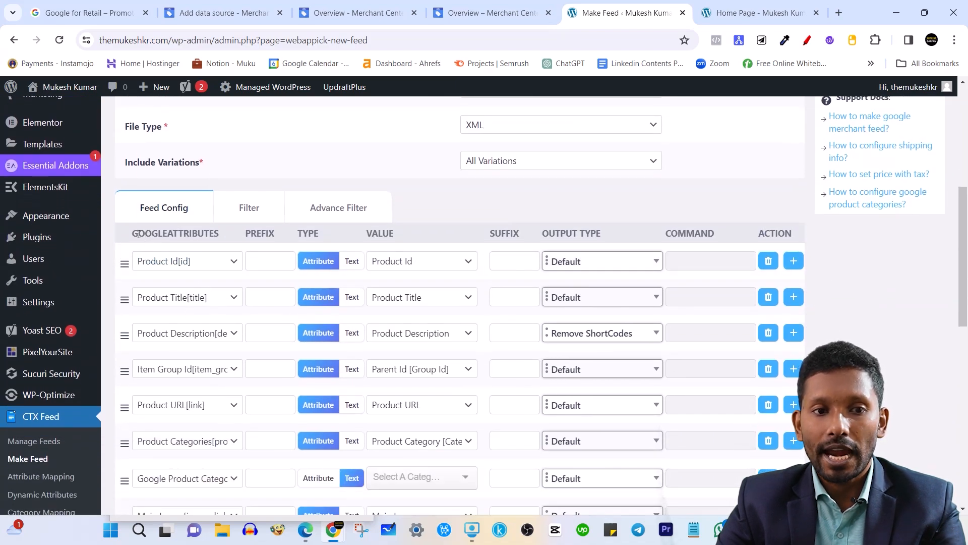
pyautogui.moveTo(139, 235); pyautogui.dragTo(216, 232)
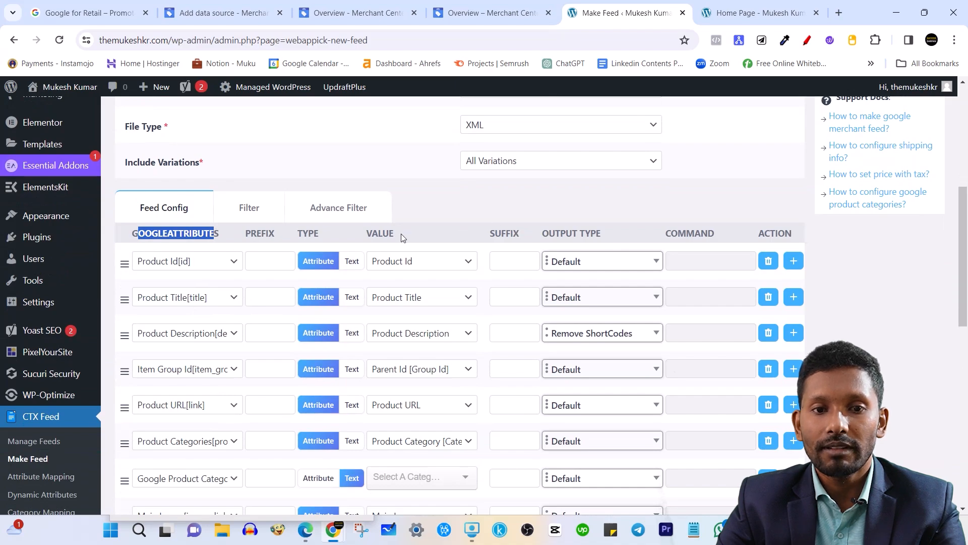
pyautogui.moveTo(404, 237)
pyautogui.mouseDown()
pyautogui.moveTo(367, 237)
pyautogui.moveTo(401, 238)
pyautogui.mouseUp()
pyautogui.click(856, 292)
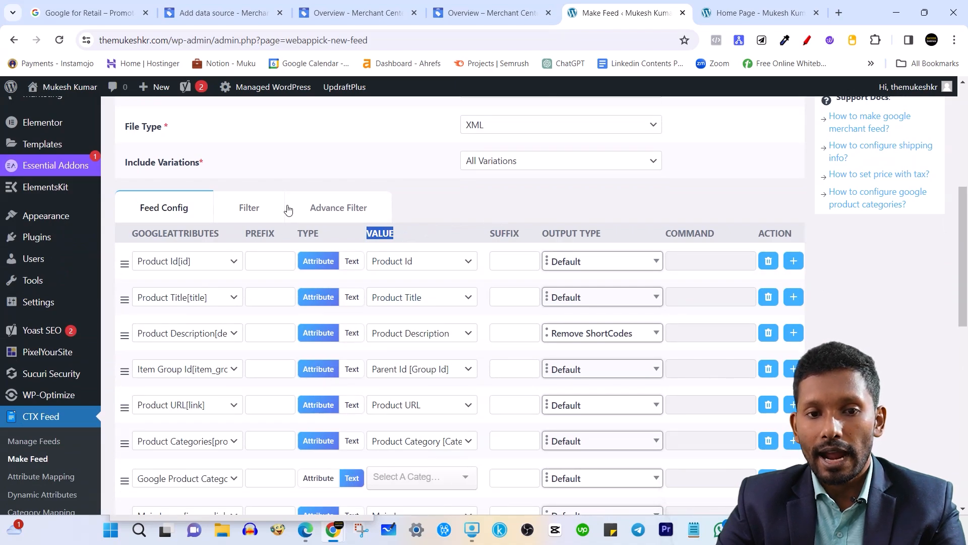
pyautogui.moveTo(145, 233); pyautogui.dragTo(215, 233)
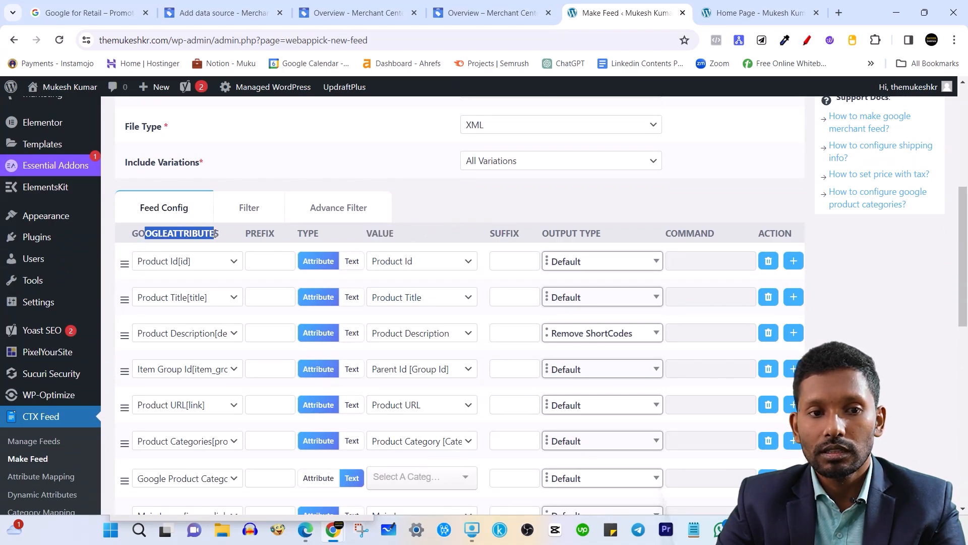
pyautogui.click(847, 289)
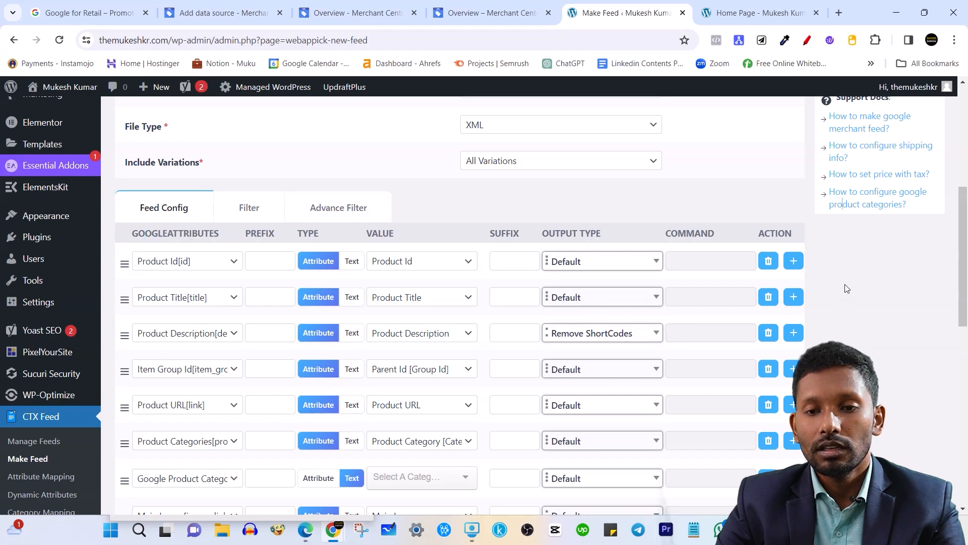
pyautogui.scroll(-1, 204, 271)
pyautogui.scroll(-7, 216, 292)
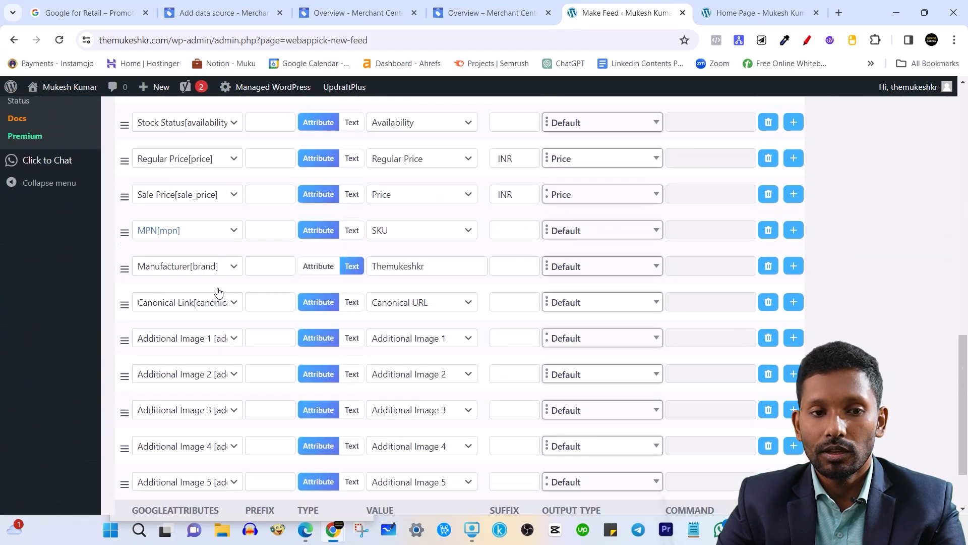
pyautogui.scroll(7, 219, 296)
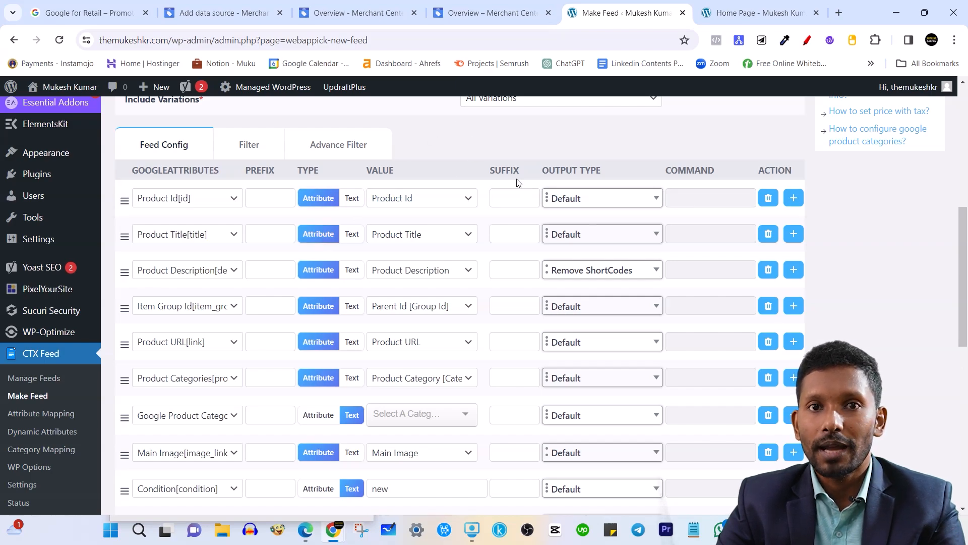
pyautogui.scroll(1, 268, 189)
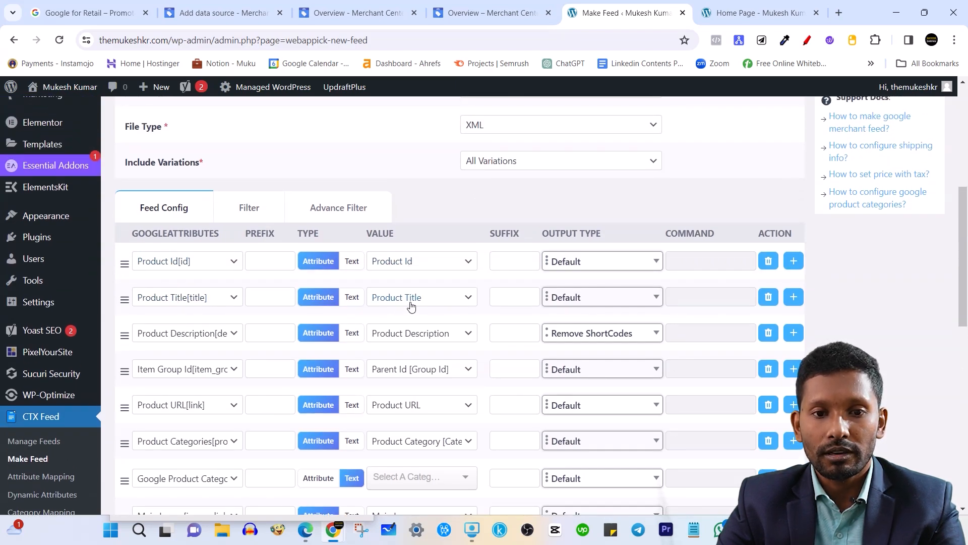
pyautogui.scroll(-1, 412, 306)
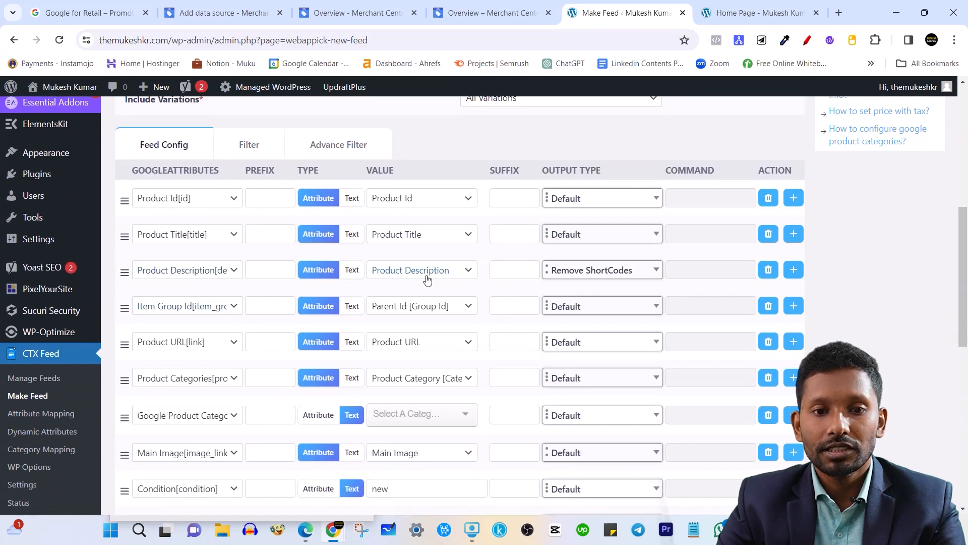
pyautogui.scroll(-1, 427, 279)
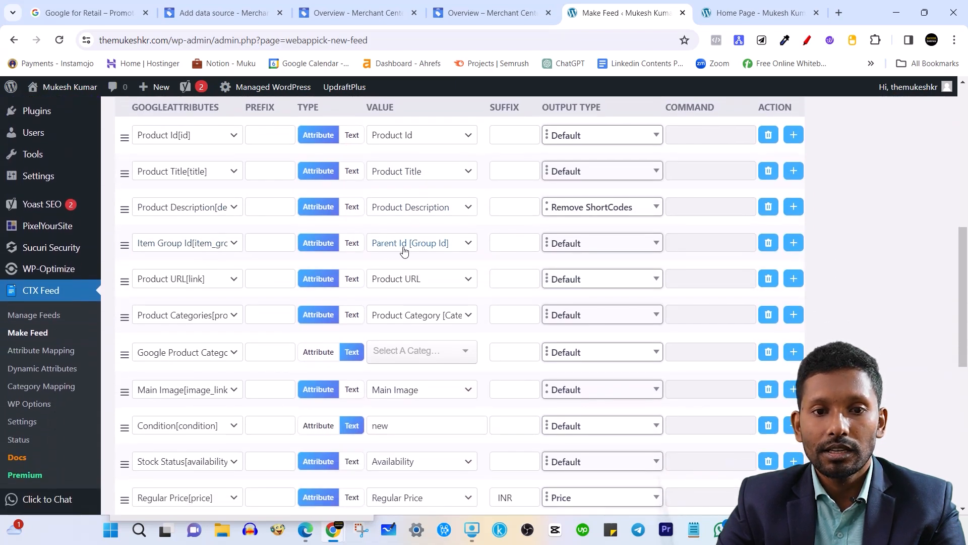
pyautogui.scroll(-1, 405, 251)
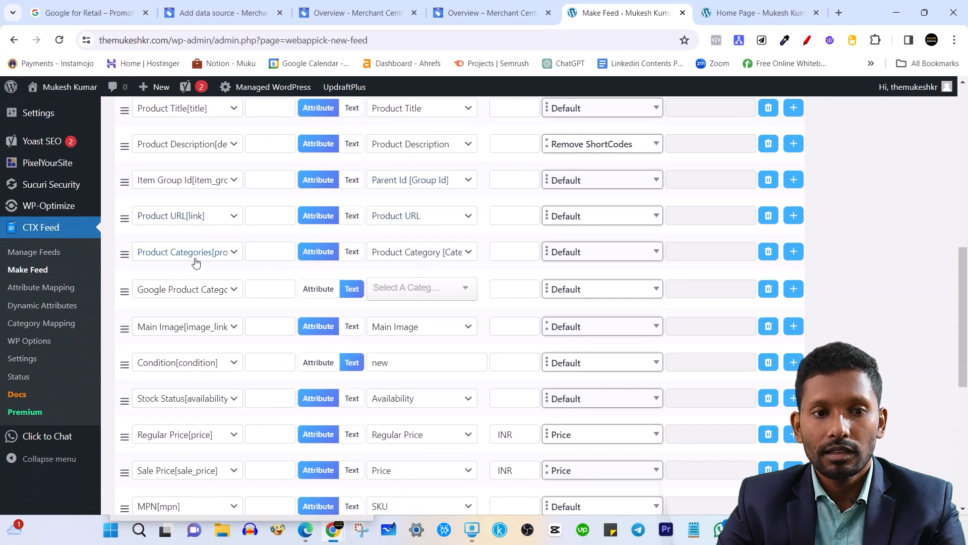
# Search 'clothing' and pick 1604 - Apparel & Accessories > Clothing as Google Product Category.
pyautogui.click(451, 292)
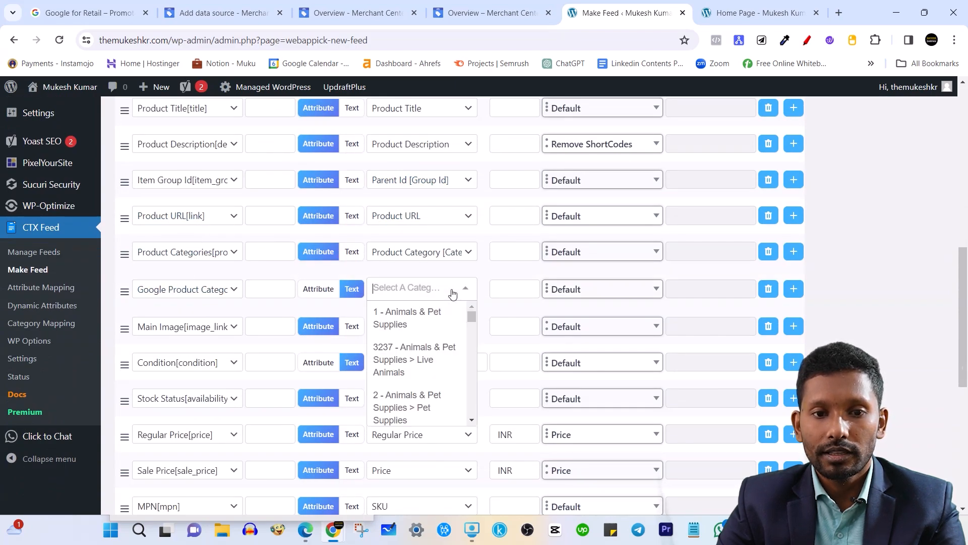
pyautogui.click(402, 292)
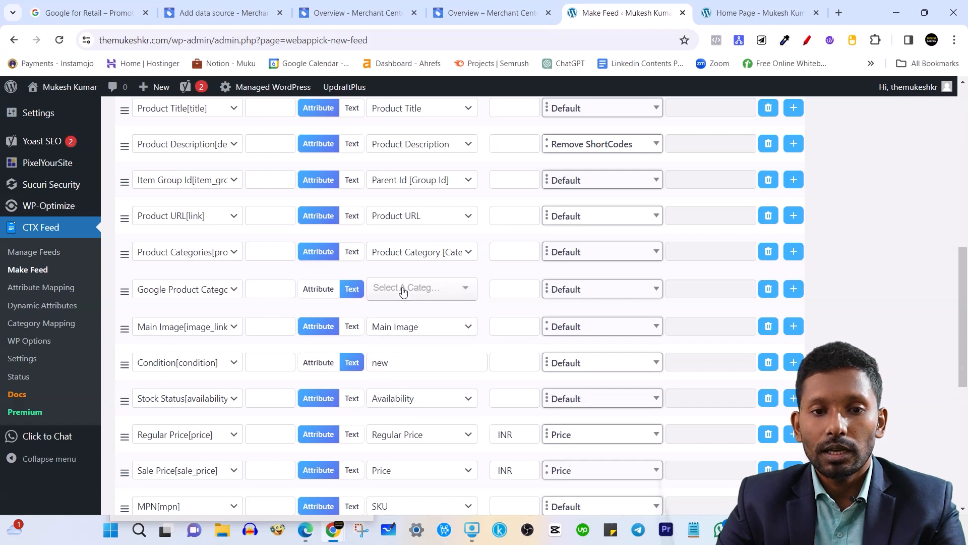
pyautogui.click(459, 294)
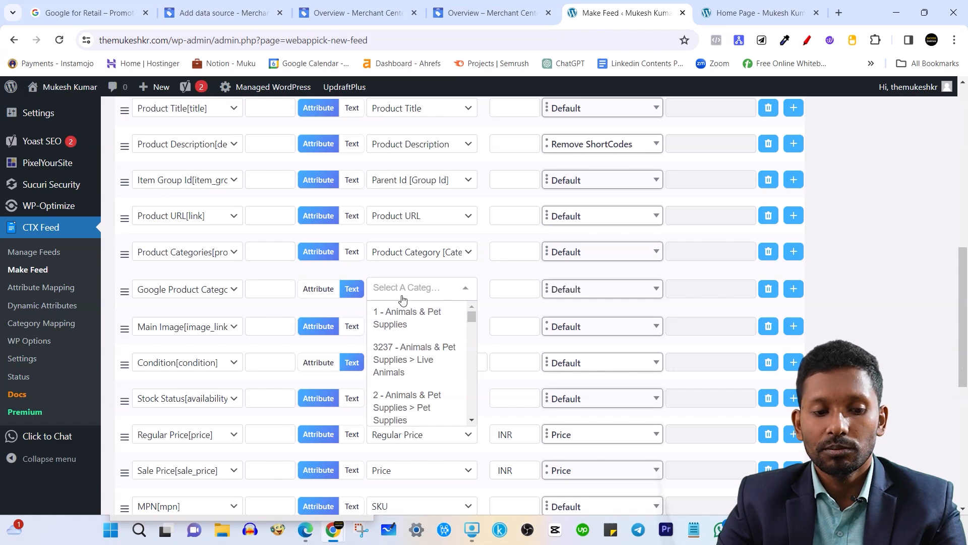
pyautogui.write('clothing')
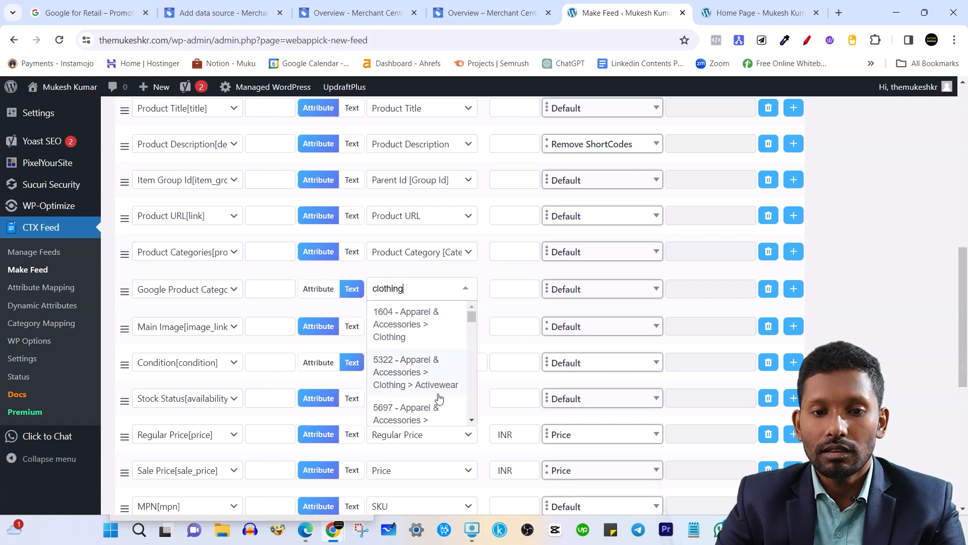
pyautogui.scroll(-1, 429, 398)
pyautogui.scroll(-1, 411, 400)
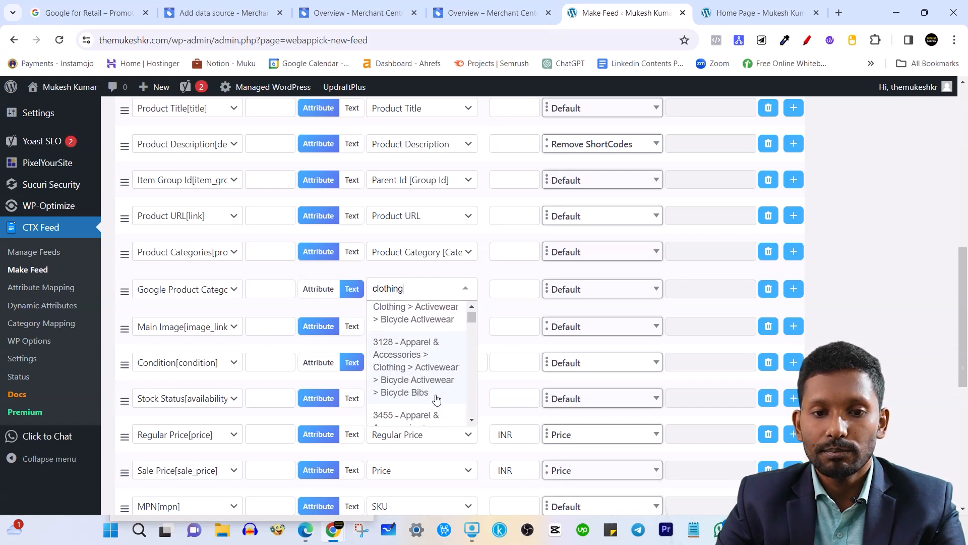
pyautogui.scroll(-1, 414, 408)
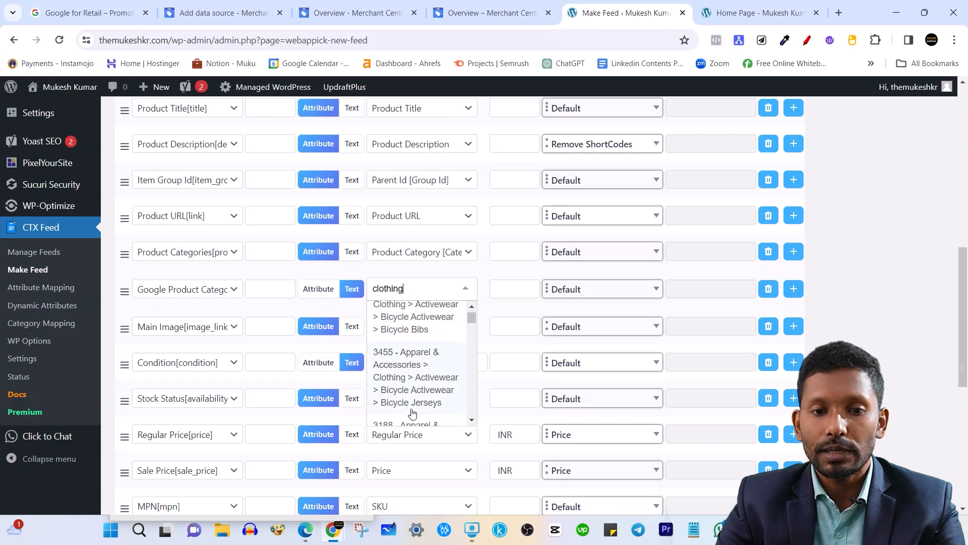
pyautogui.scroll(2, 416, 399)
pyautogui.scroll(5, 418, 396)
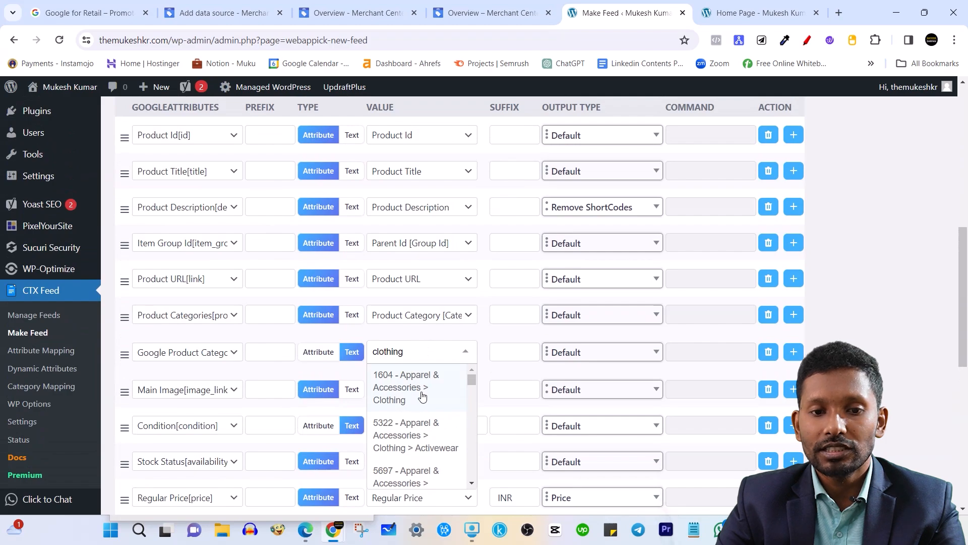
pyautogui.click(417, 399)
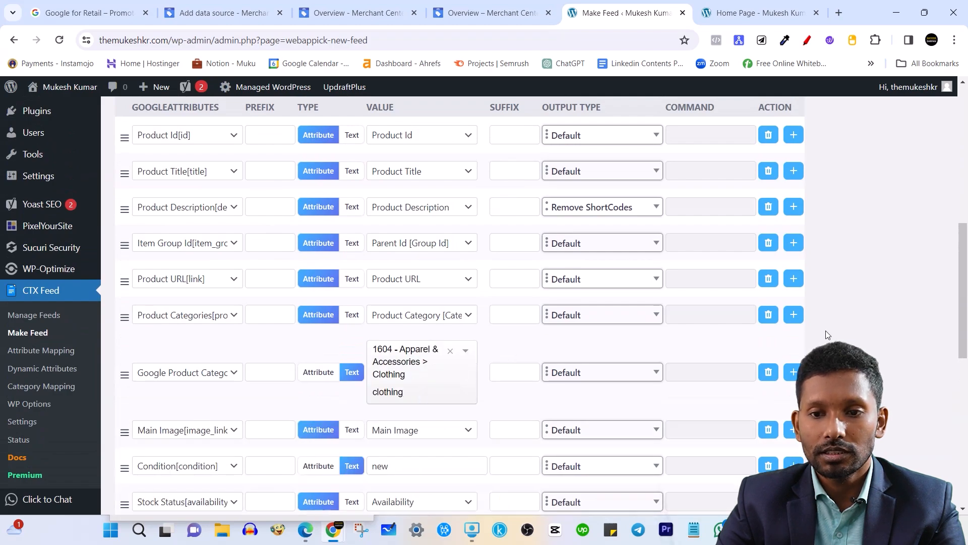
pyautogui.scroll(-3, 444, 292)
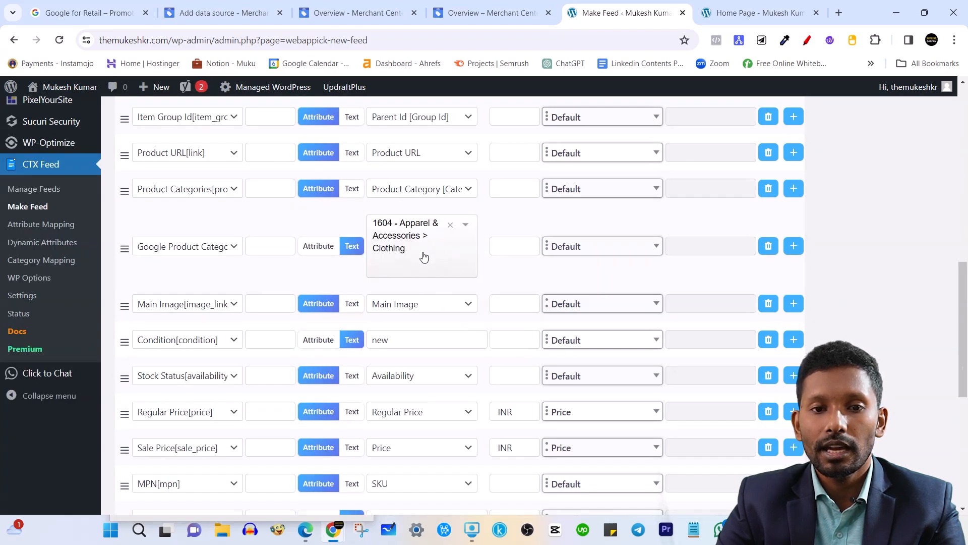
pyautogui.scroll(2, 423, 254)
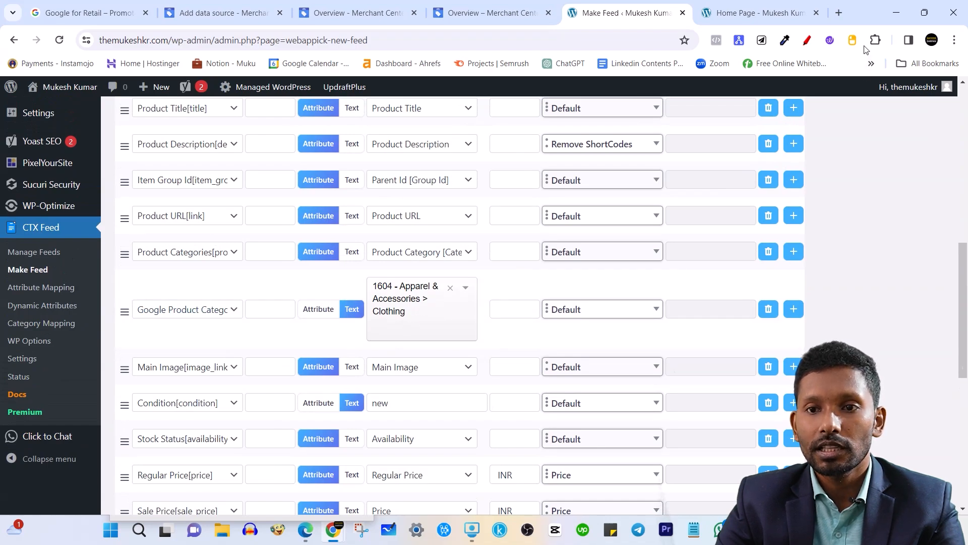
# Search 'google product cat' in a new tab, then save and open taxonomy-with-ids.en-US.xls.
pyautogui.click(839, 12)
pyautogui.write('goo')
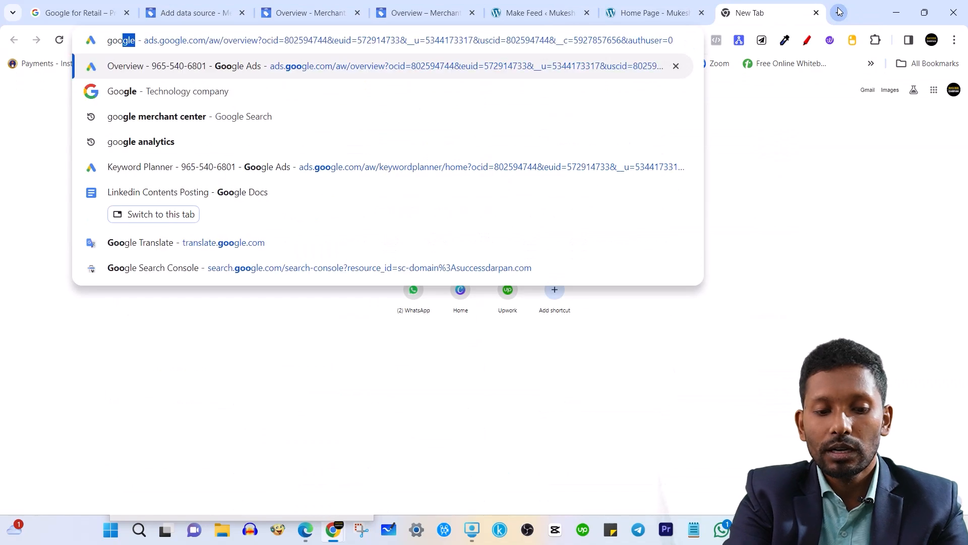
pyautogui.write('gle product cat')
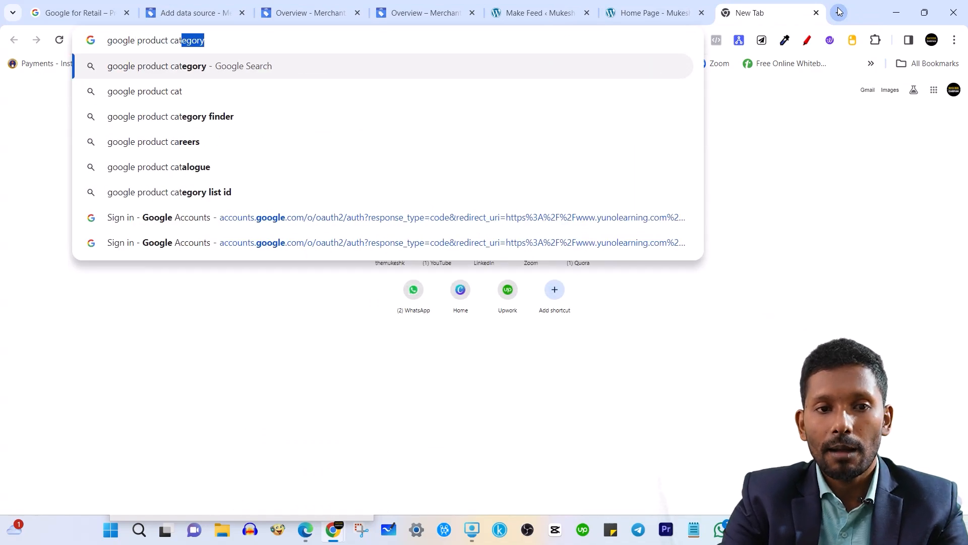
pyautogui.press('Return')
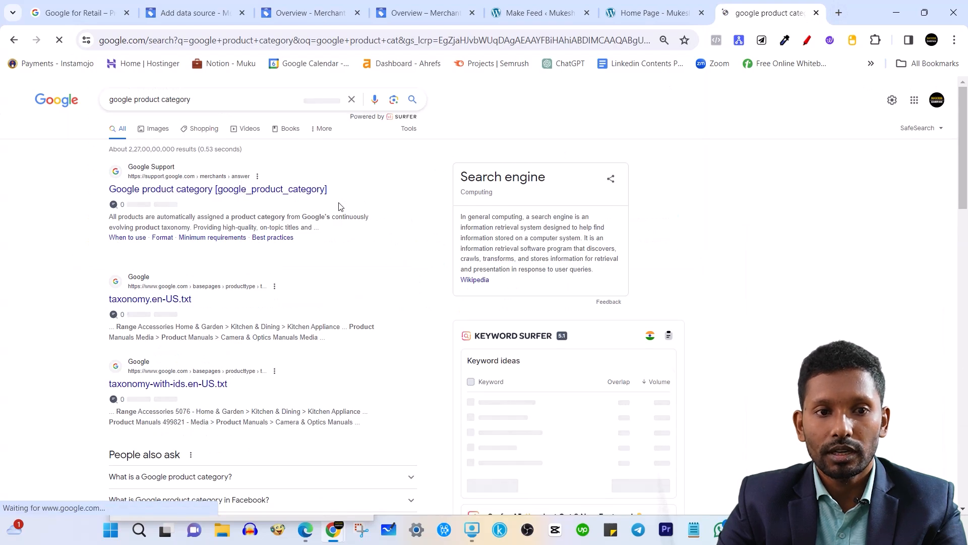
pyautogui.scroll(-2, 338, 287)
pyautogui.scroll(-12, 339, 291)
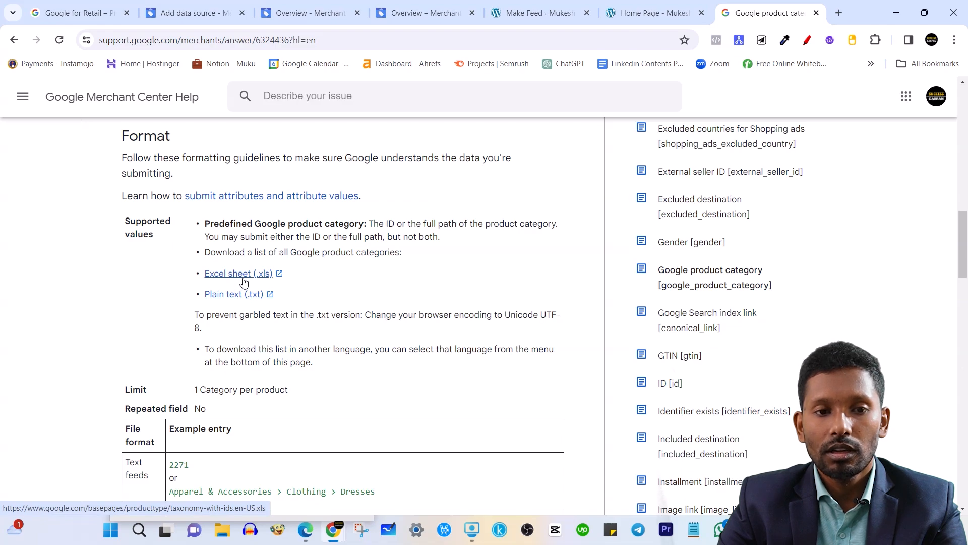
pyautogui.click(243, 279)
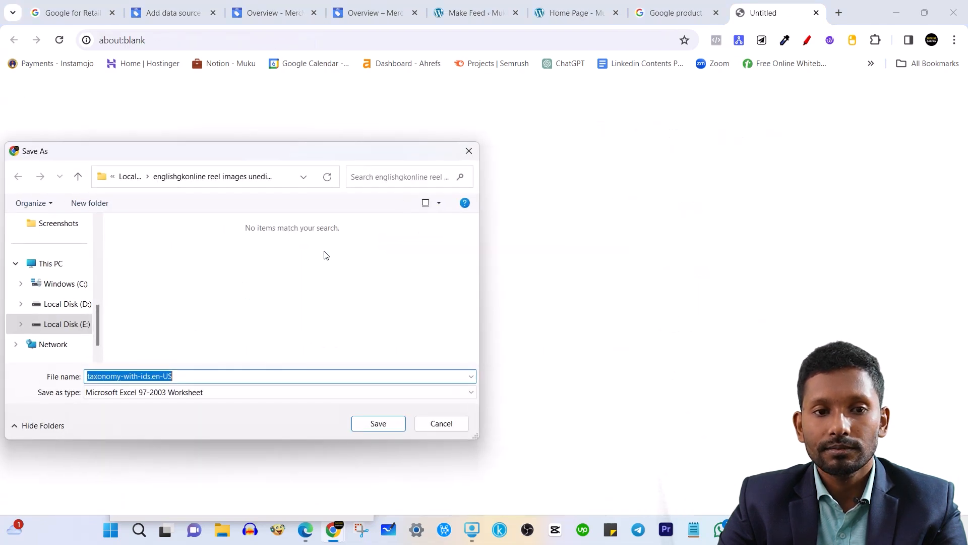
pyautogui.click(388, 427)
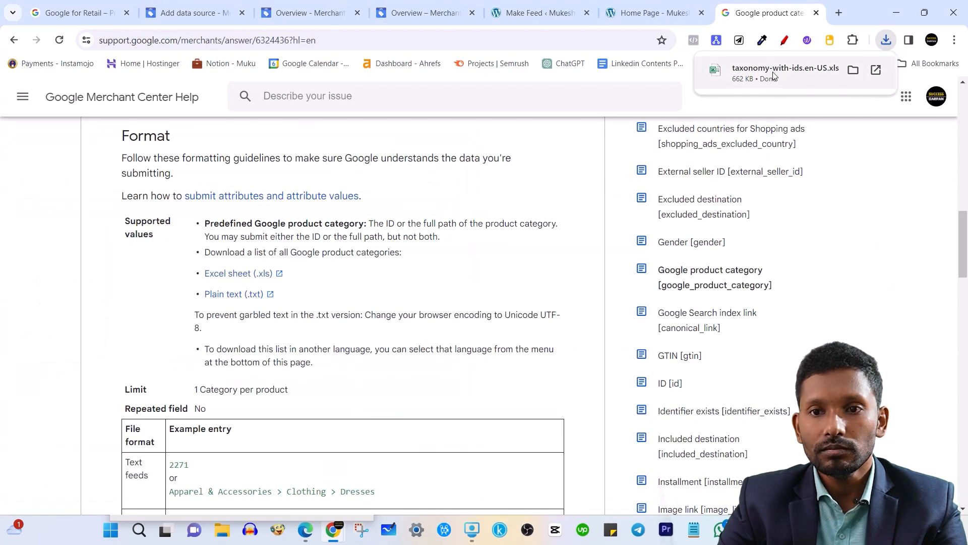
pyautogui.click(770, 76)
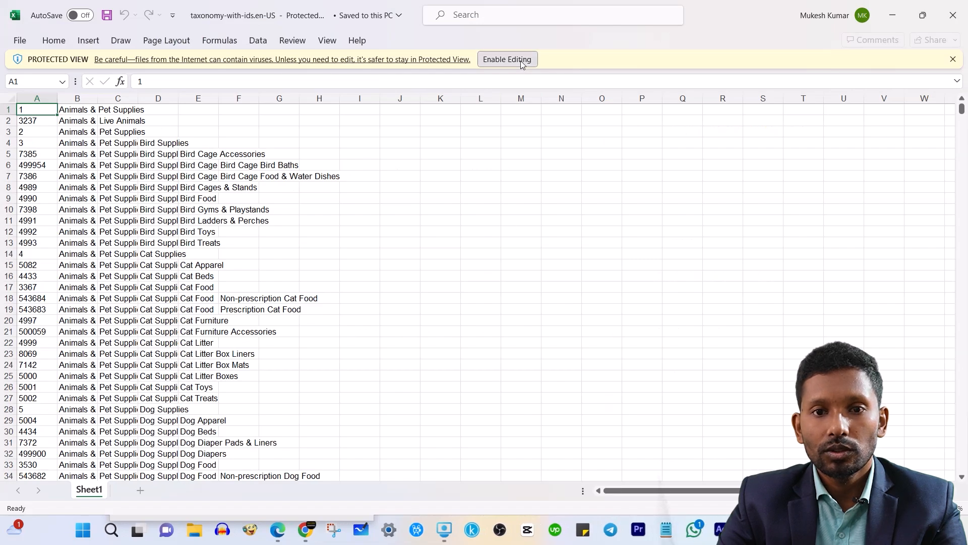
# Enable editing, then inspect category IDs such as 2, 3237 and 3367 and their paths.
pyautogui.click(522, 61)
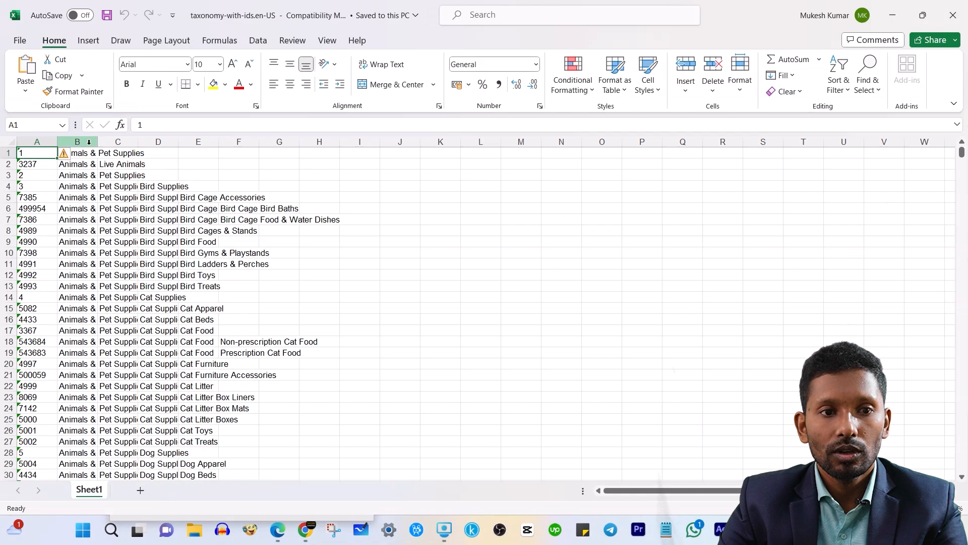
pyautogui.click(91, 142)
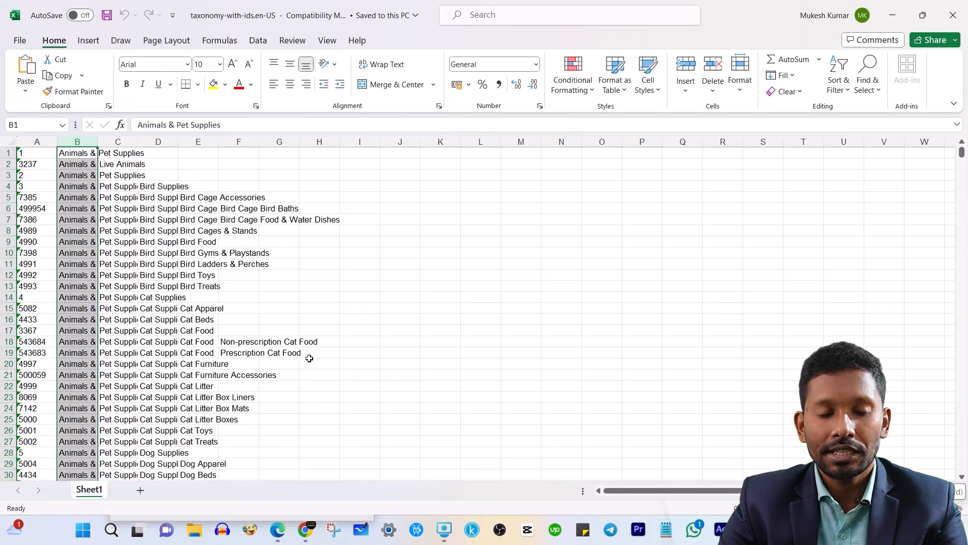
pyautogui.click(421, 190)
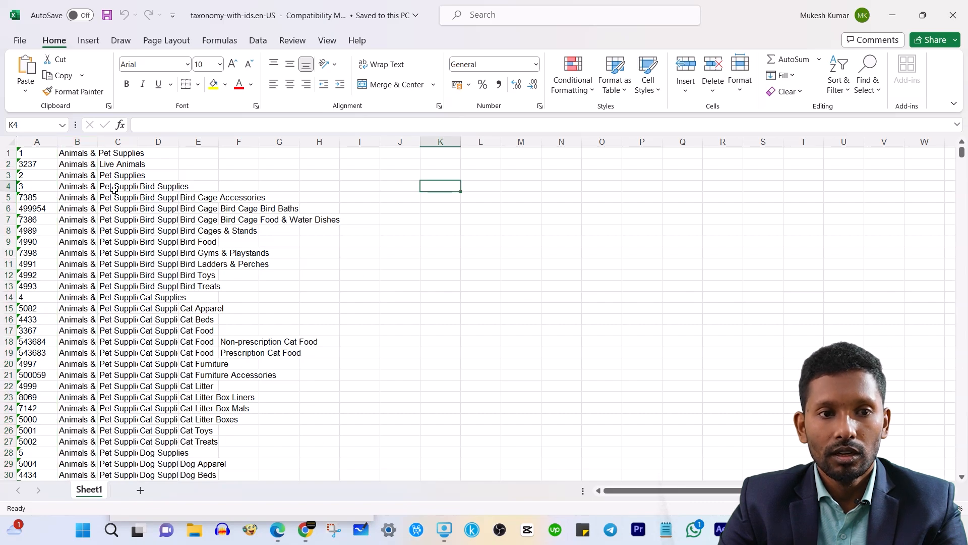
pyautogui.click(30, 153)
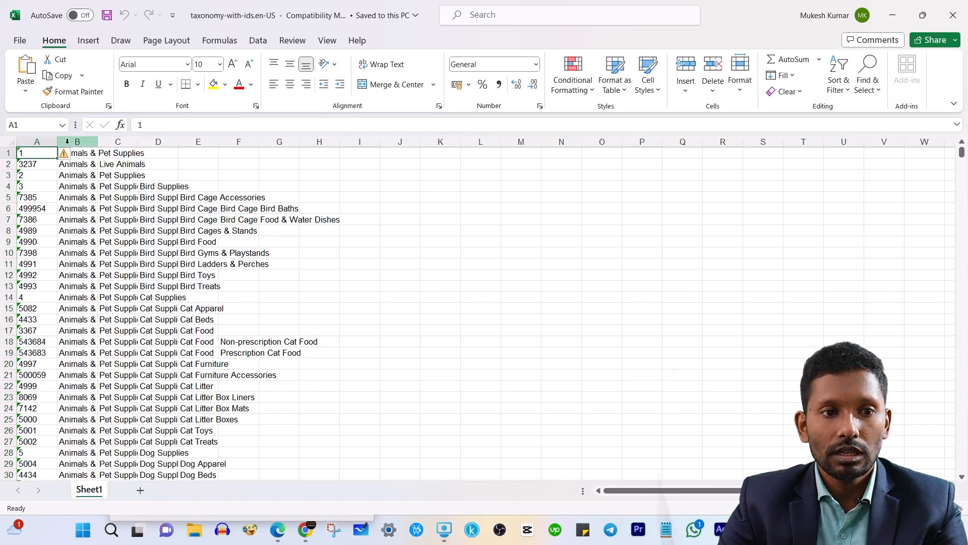
pyautogui.click(34, 179)
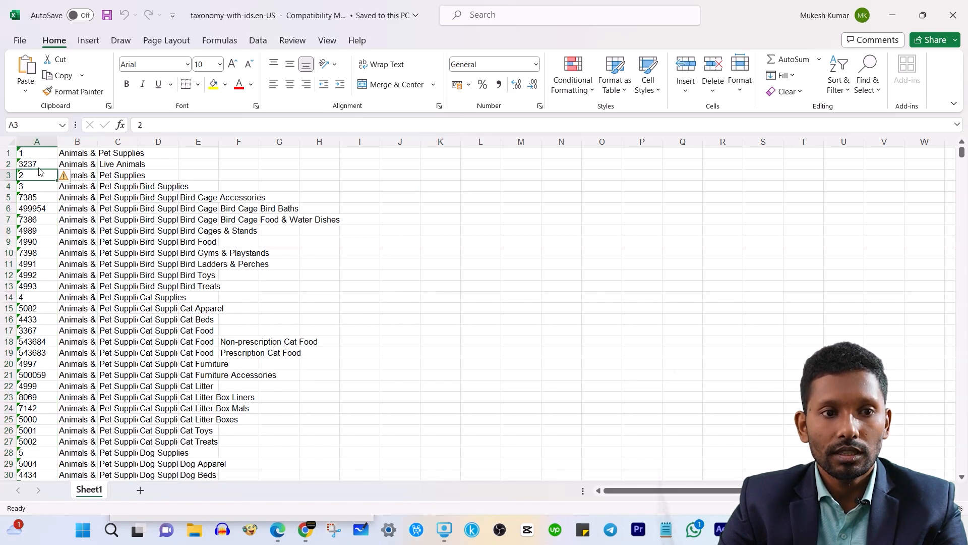
pyautogui.click(40, 164)
pyautogui.click(38, 297)
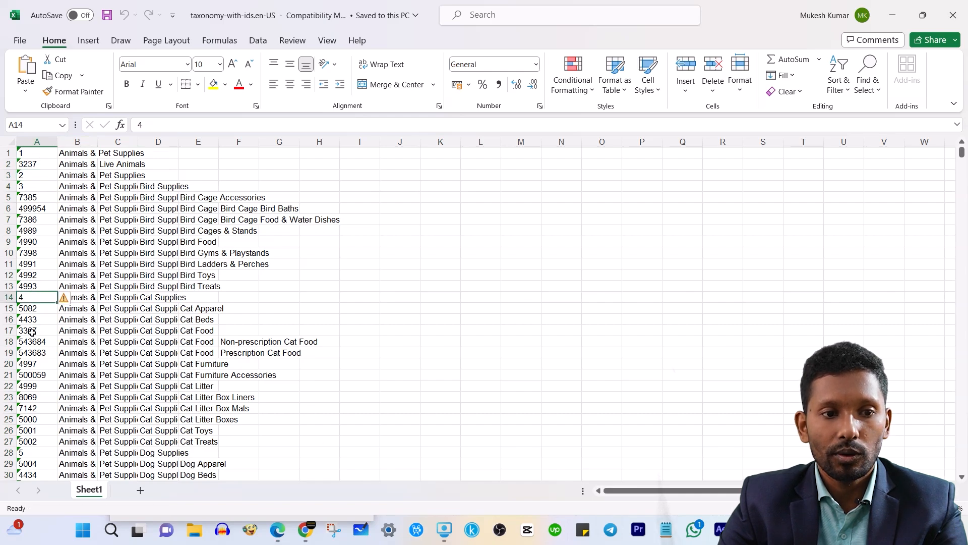
pyautogui.click(31, 332)
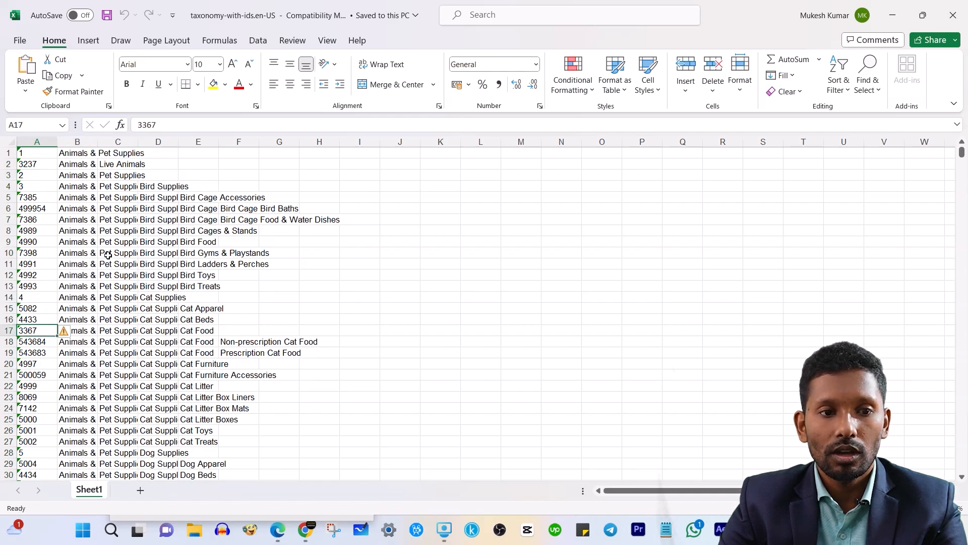
pyautogui.moveTo(60, 254); pyautogui.dragTo(273, 255)
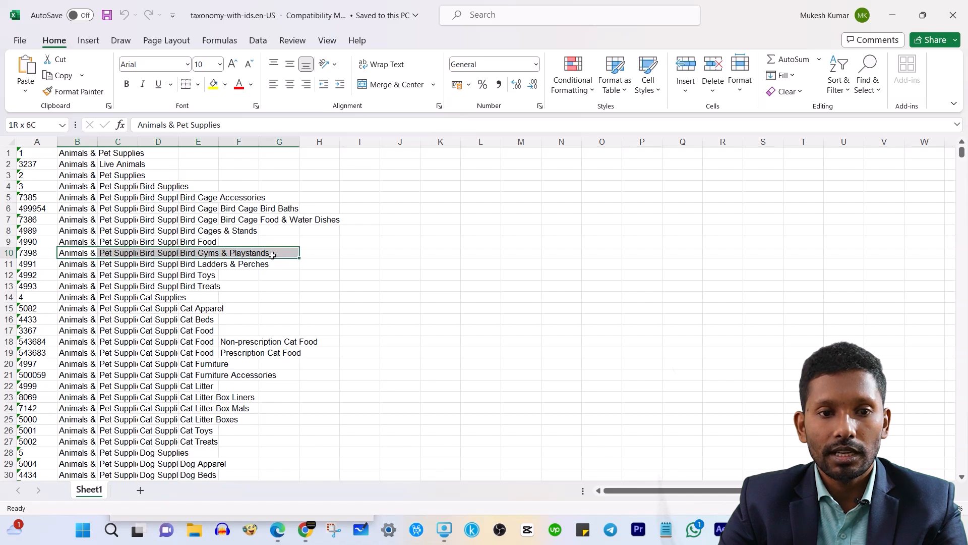
pyautogui.click(444, 243)
pyautogui.hotkey('ctrl', 'f')
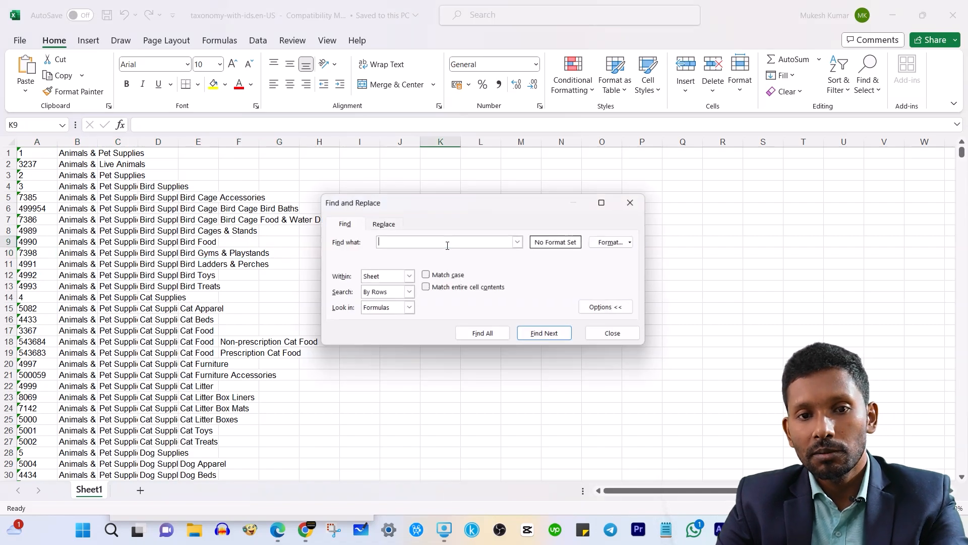
pyautogui.write('clothing')
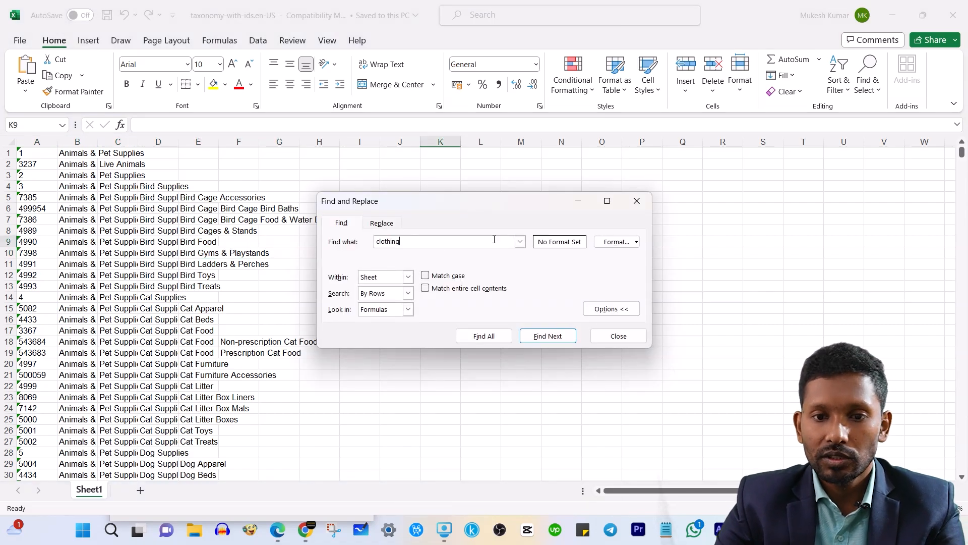
pyautogui.click(562, 337)
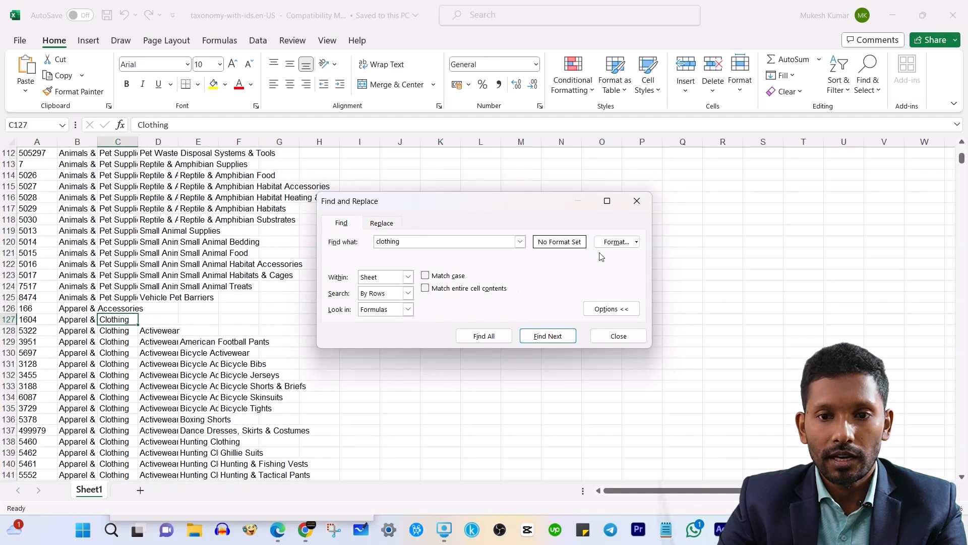
pyautogui.click(637, 200)
pyautogui.click(75, 313)
pyautogui.scroll(8, 80, 263)
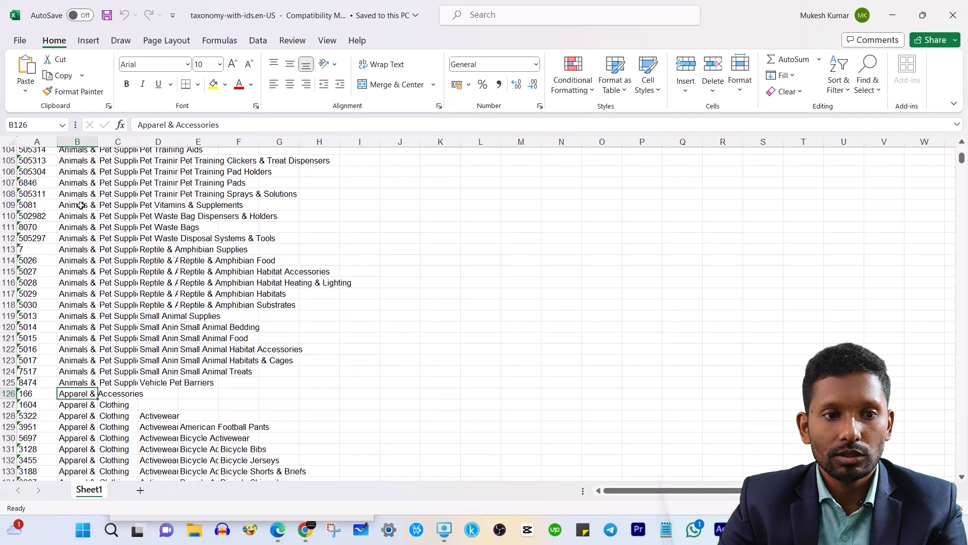
pyautogui.scroll(-13, 82, 172)
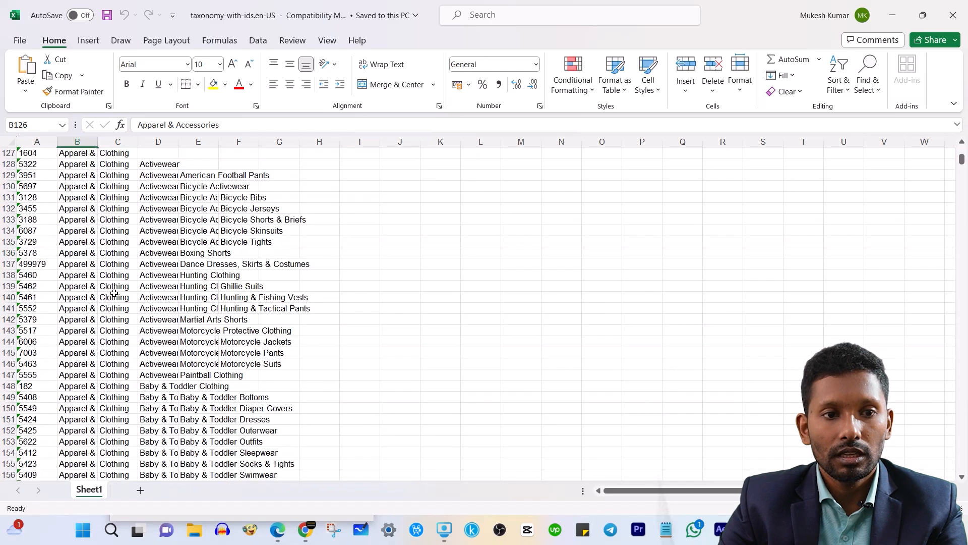
pyautogui.scroll(2, 126, 272)
pyautogui.click(142, 208)
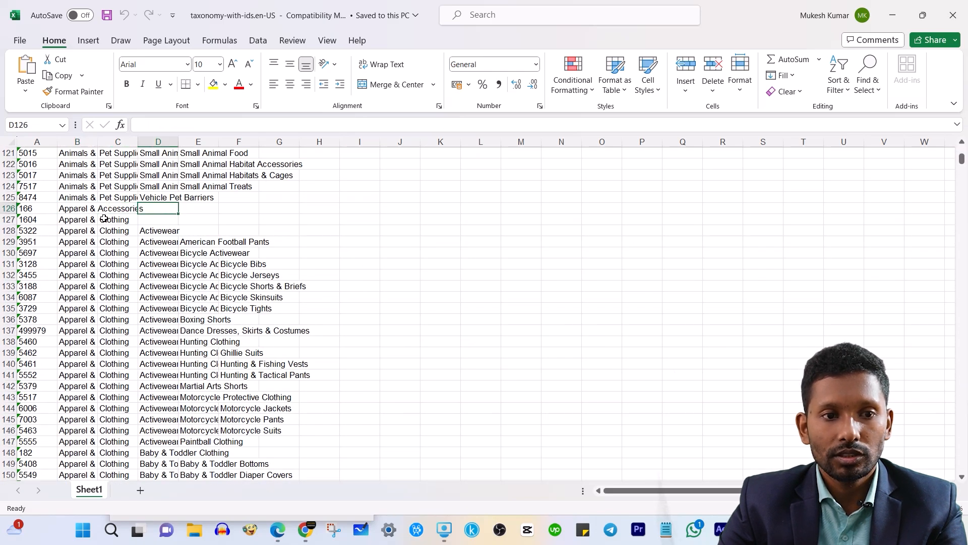
pyautogui.click(116, 220)
pyautogui.click(114, 230)
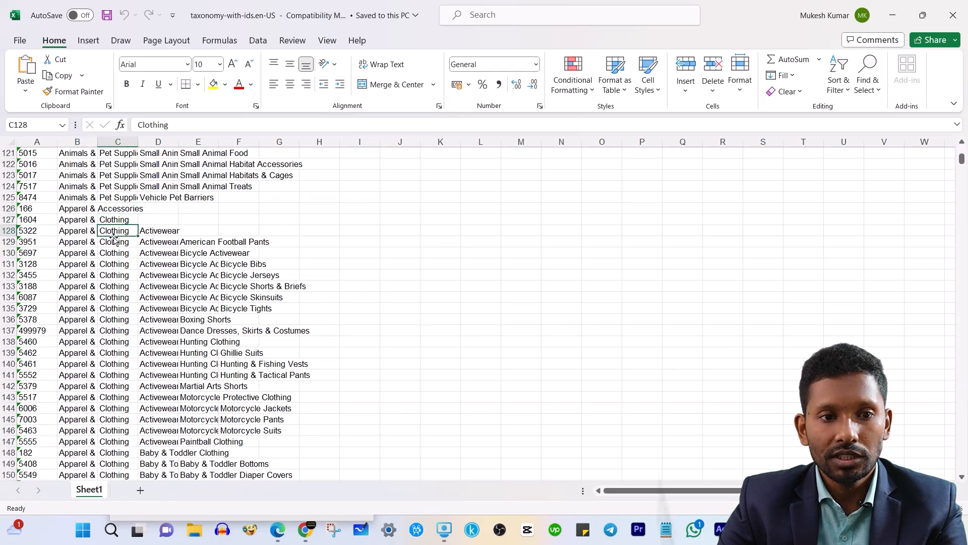
pyautogui.scroll(-5, 187, 262)
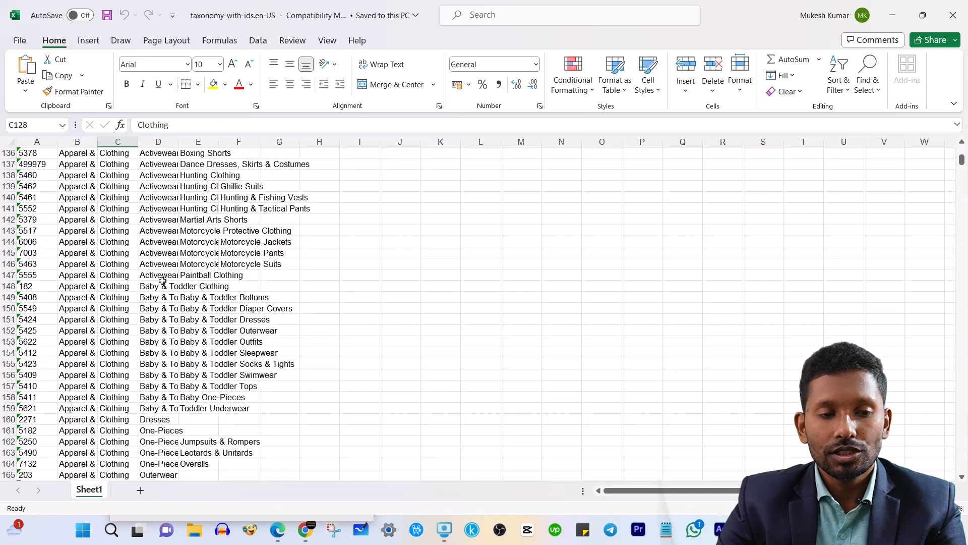
pyautogui.click(113, 287)
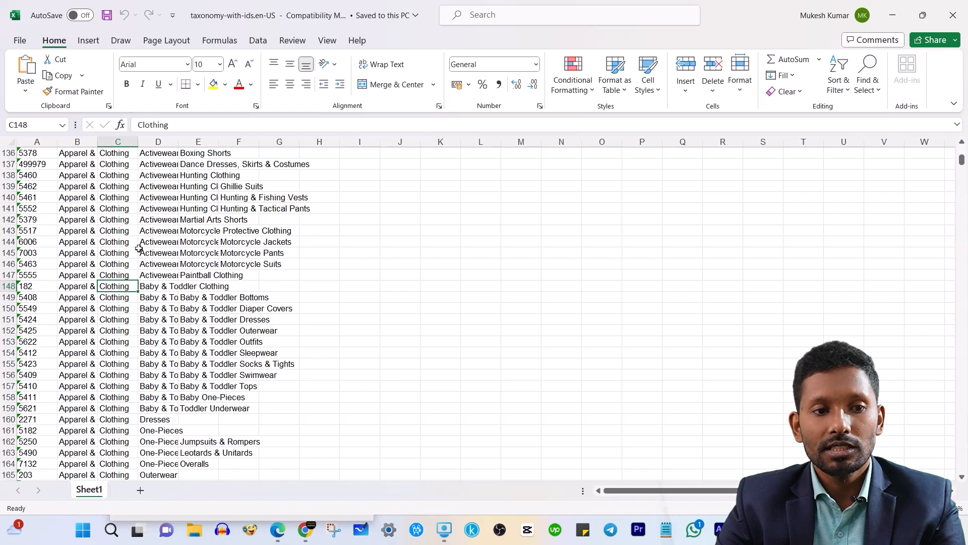
pyautogui.click(88, 307)
pyautogui.click(107, 307)
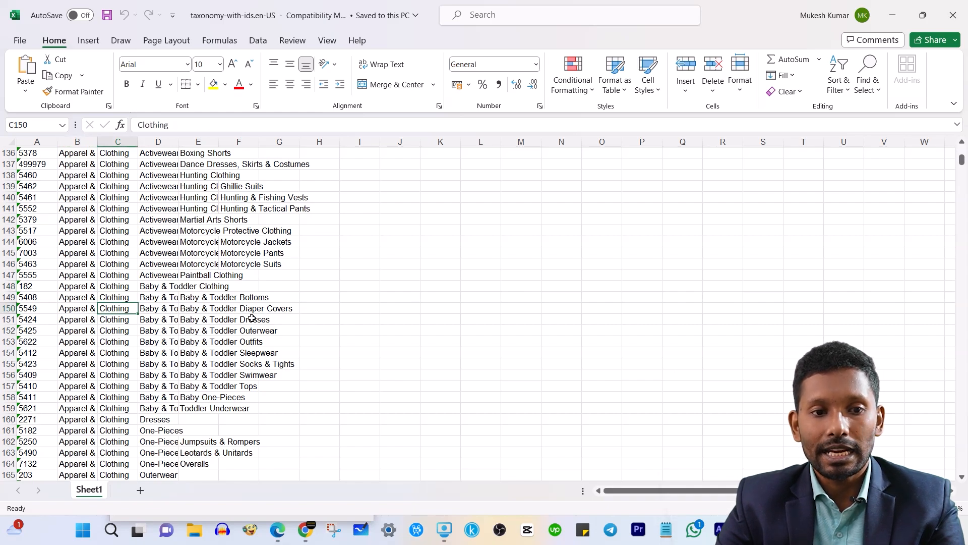
pyautogui.click(163, 318)
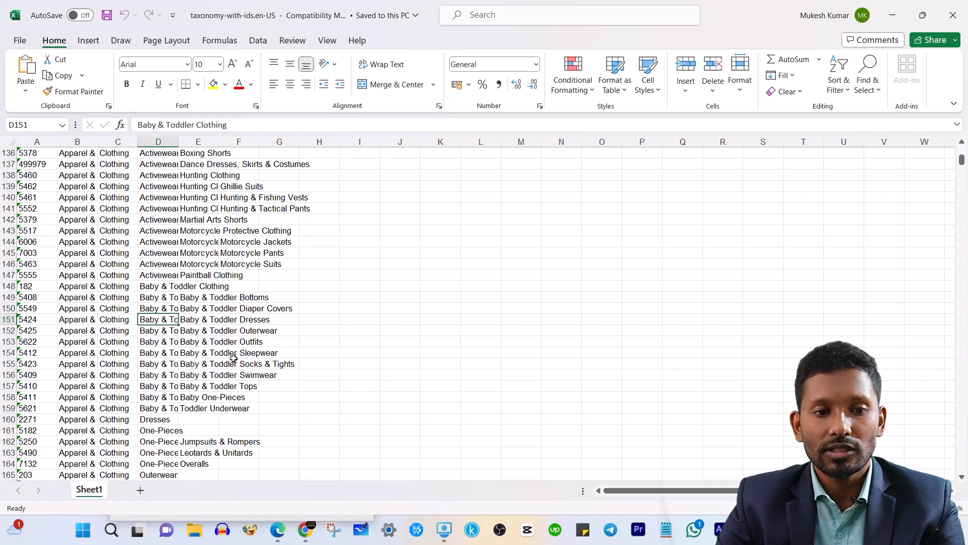
pyautogui.scroll(-2, 163, 337)
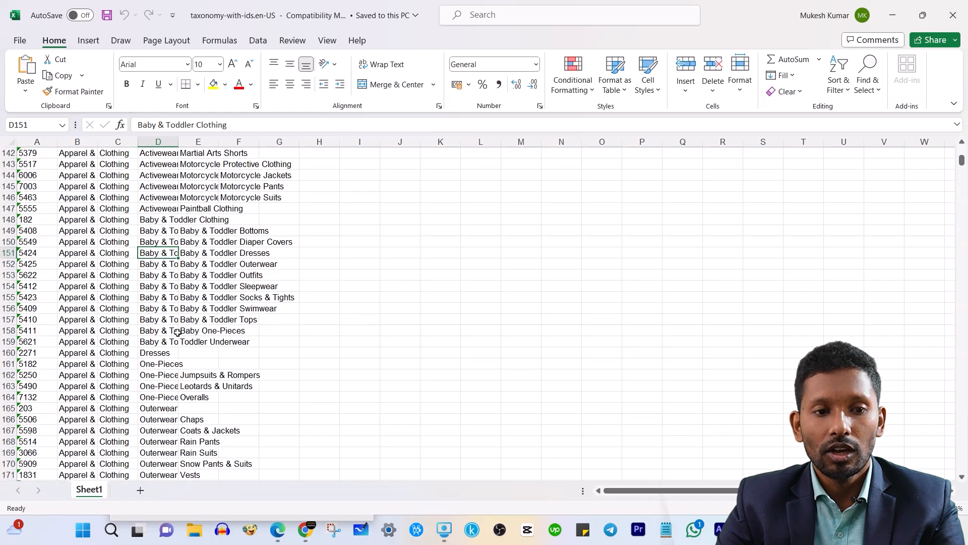
pyautogui.click(102, 355)
pyautogui.click(153, 352)
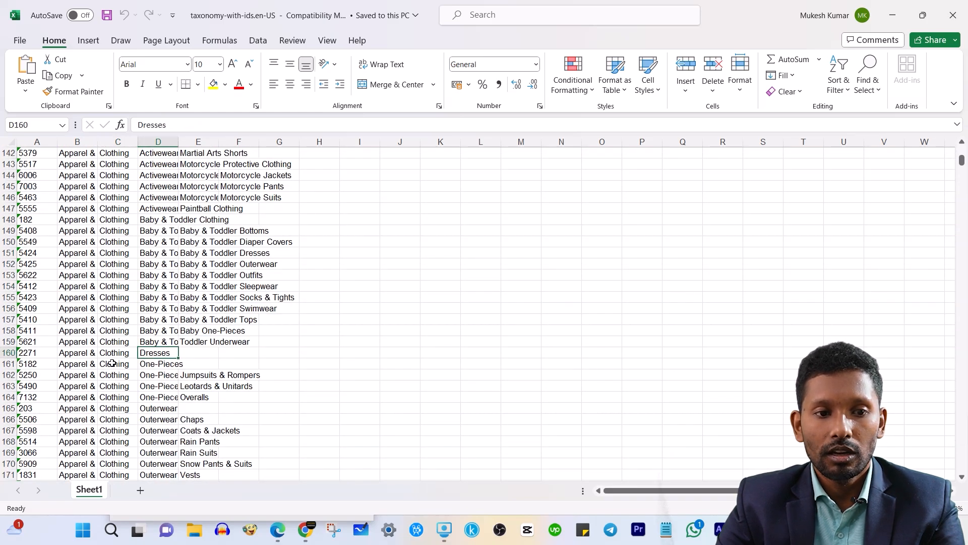
pyautogui.click(161, 363)
pyautogui.click(162, 375)
pyautogui.scroll(-3, 200, 437)
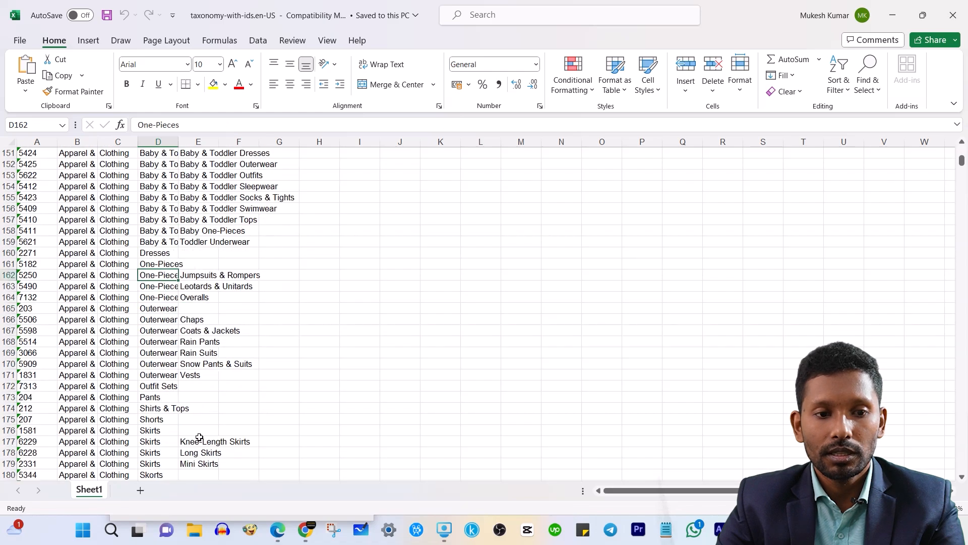
pyautogui.click(166, 310)
pyautogui.scroll(-2, 215, 348)
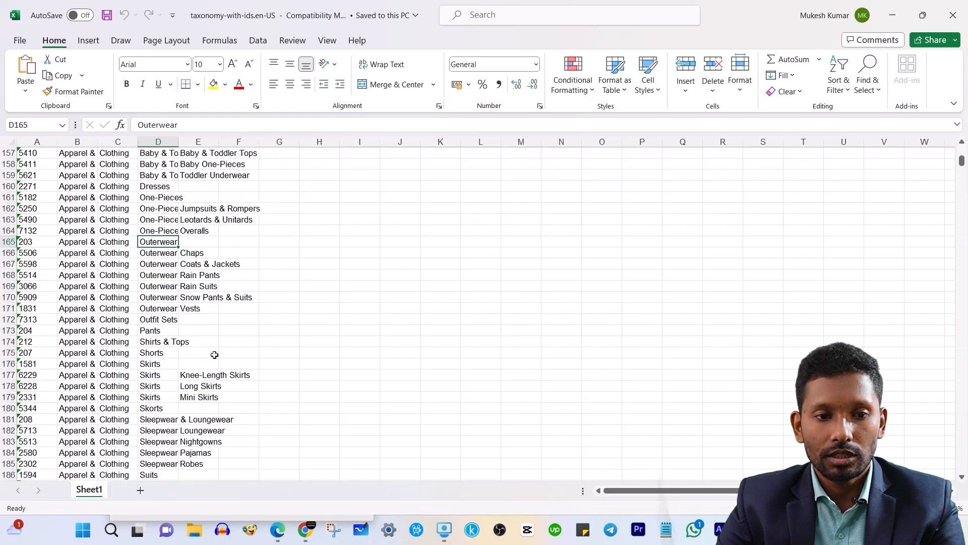
pyautogui.click(149, 332)
pyautogui.click(163, 344)
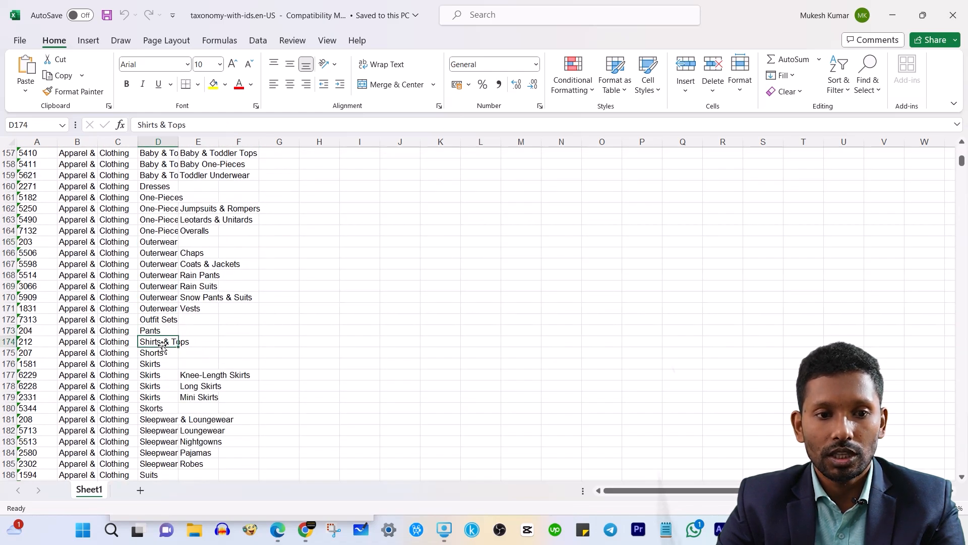
pyautogui.click(252, 331)
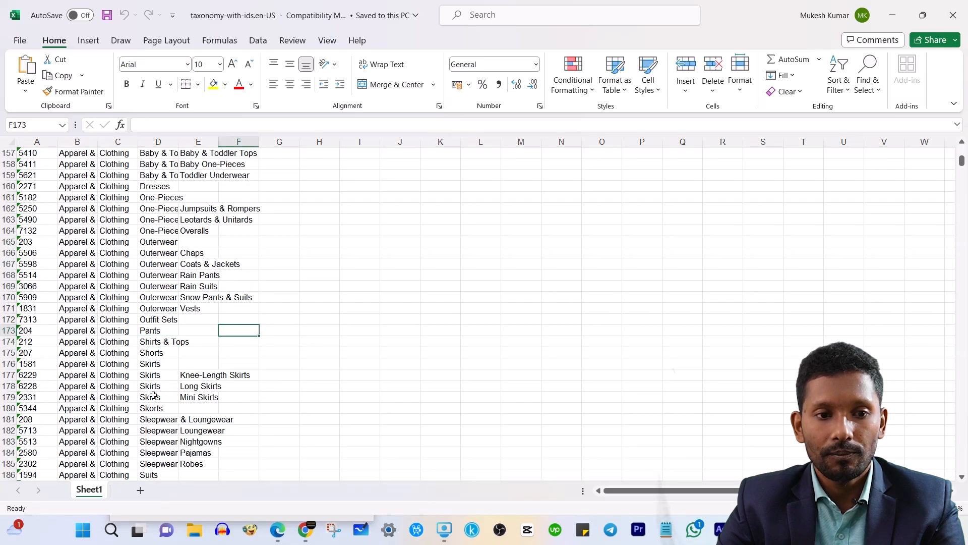
pyautogui.click(155, 354)
pyautogui.click(154, 364)
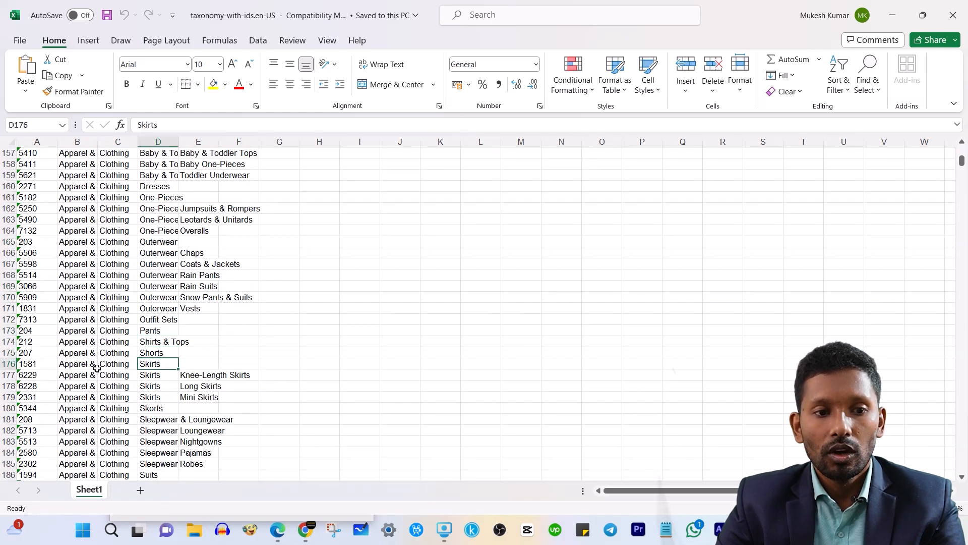
pyautogui.scroll(-1, 151, 328)
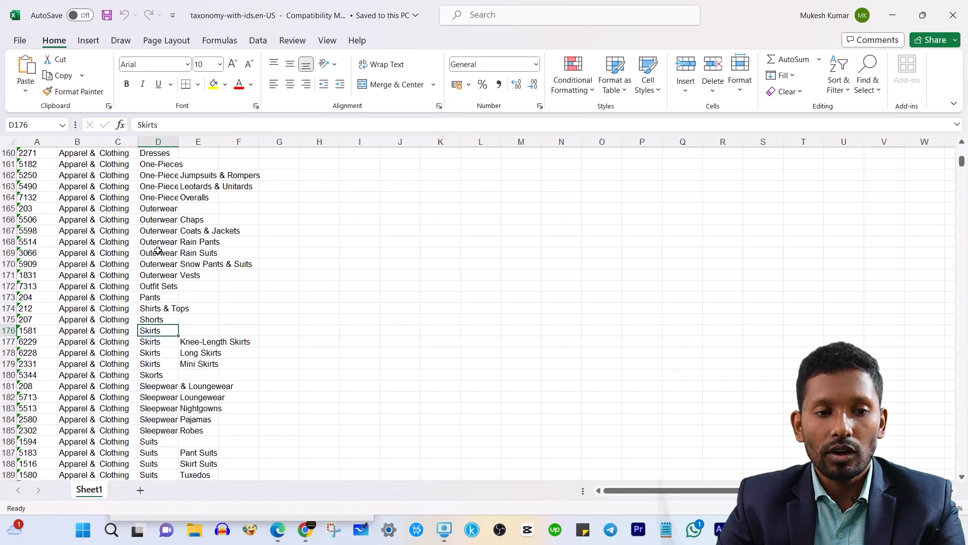
pyautogui.click(359, 219)
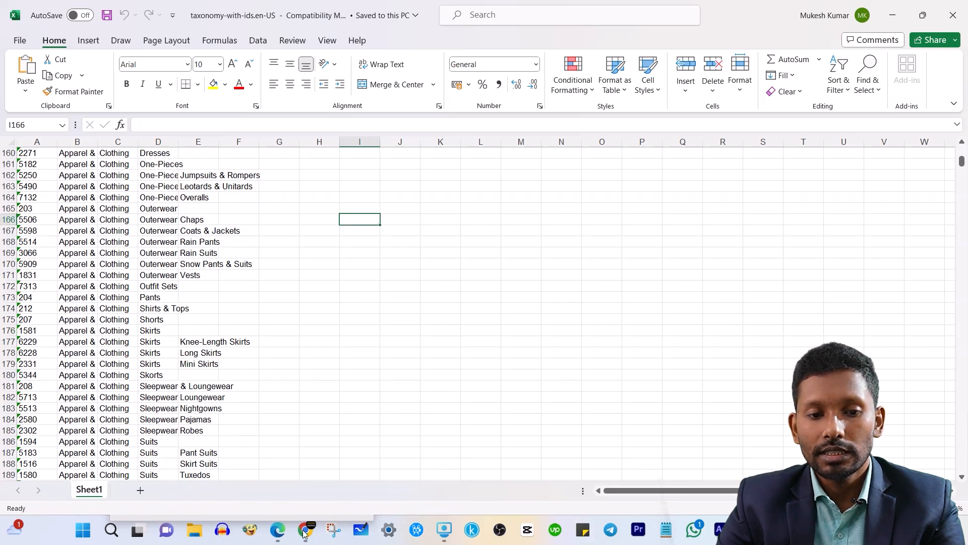
pyautogui.click(430, 402)
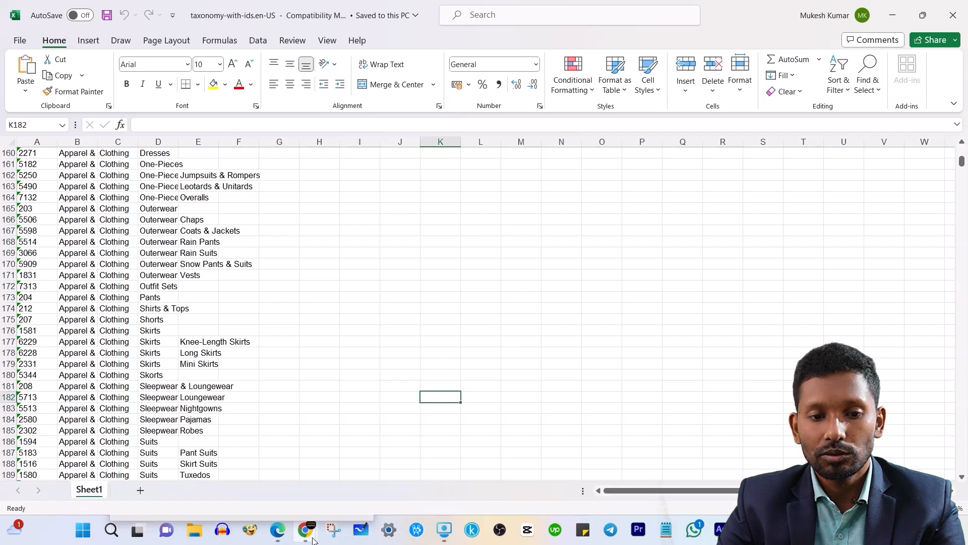
# Return to the Make Feed tab and scroll down to the Additional Image 1–5 rows.
pyautogui.moveTo(309, 534)
pyautogui.click(351, 466)
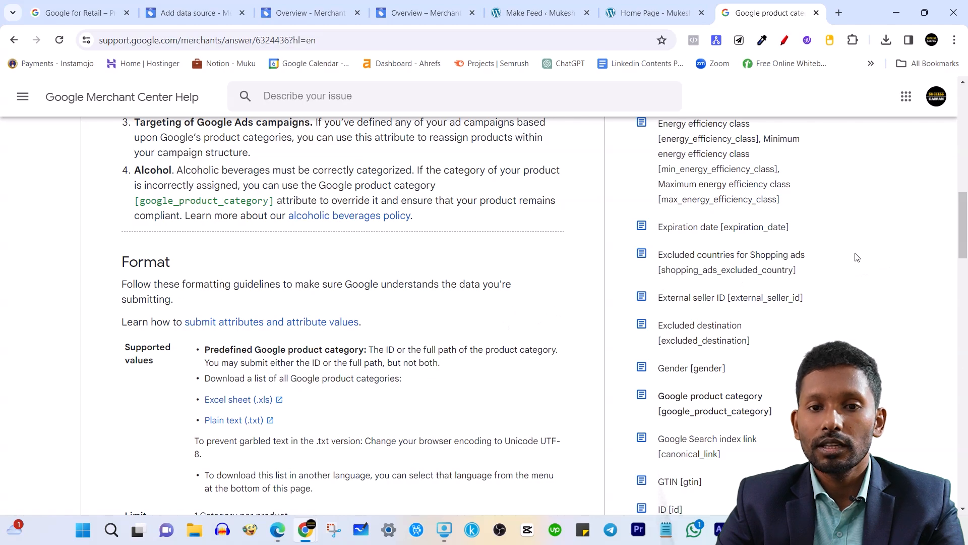
pyautogui.click(537, 12)
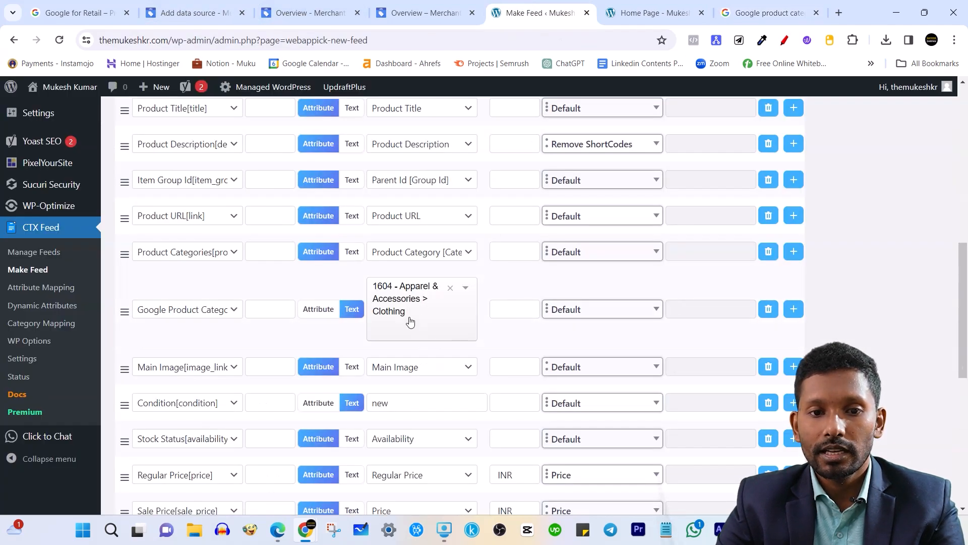
pyautogui.scroll(-4, 411, 320)
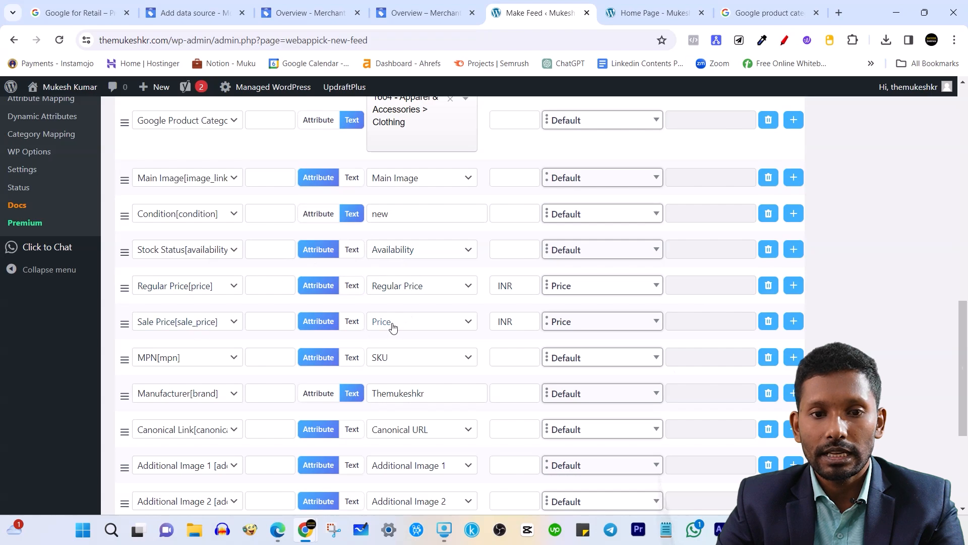
pyautogui.scroll(-4, 410, 326)
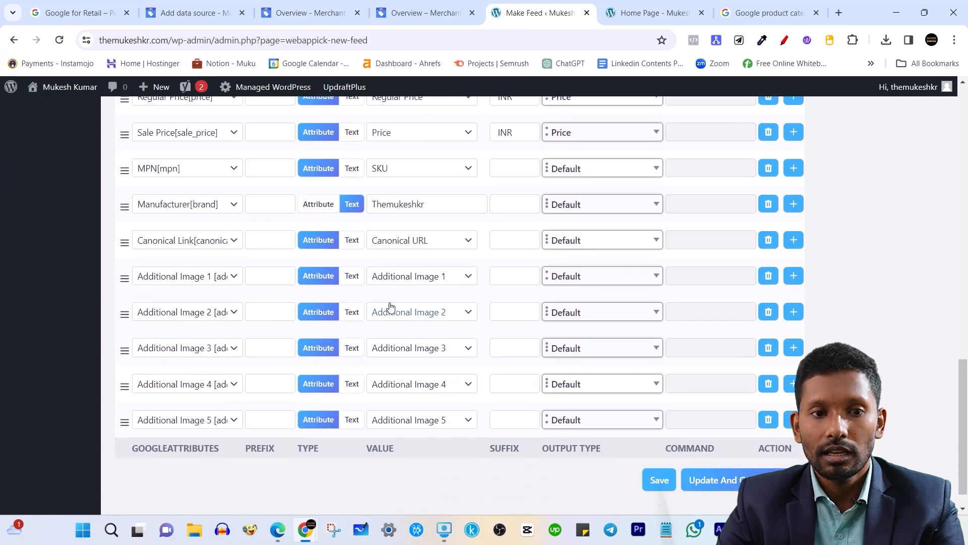
# Replace the Manufacturer [brand] fixed value with the brand name written with spaces.
pyautogui.moveTo(446, 205); pyautogui.dragTo(372, 205)
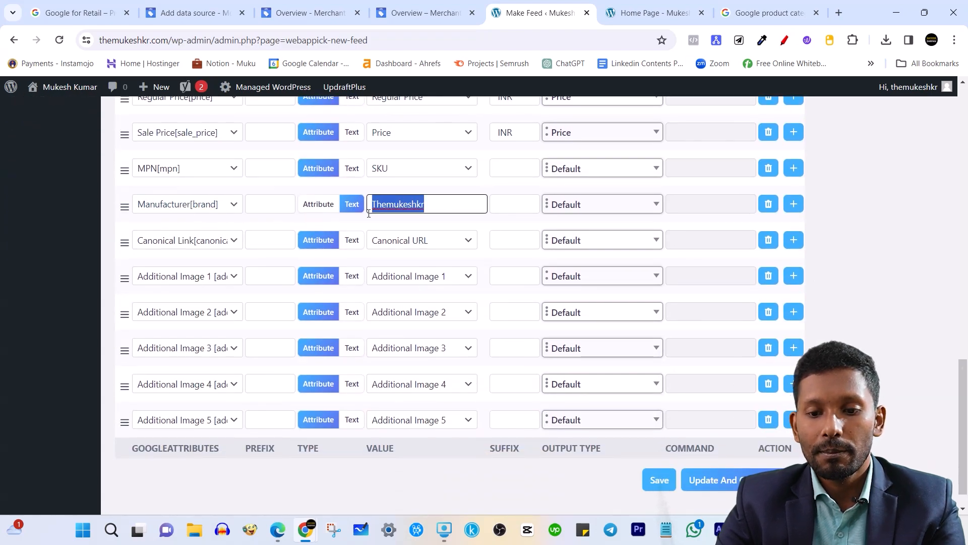
pyautogui.press('BackSpace')
pyautogui.scroll(-1, 370, 217)
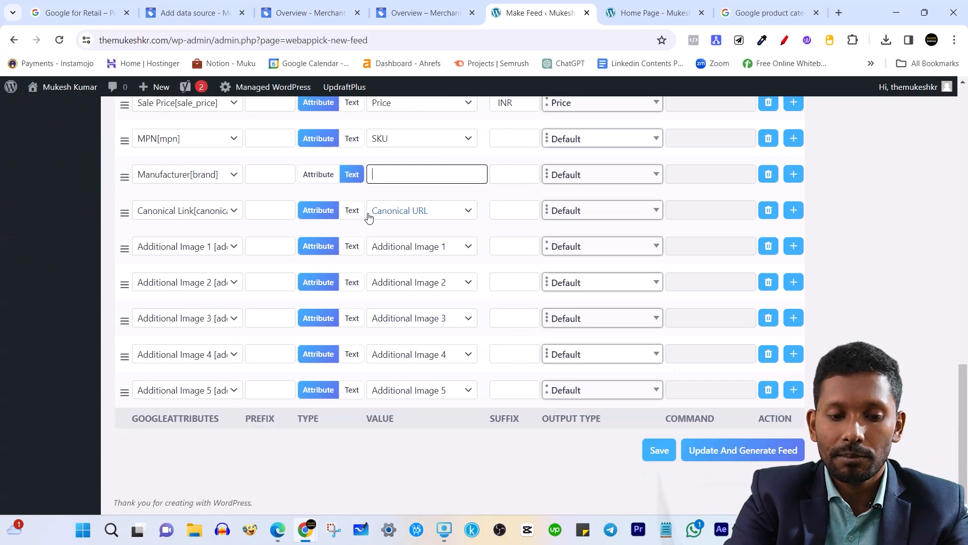
pyautogui.write('The Mukesh ')
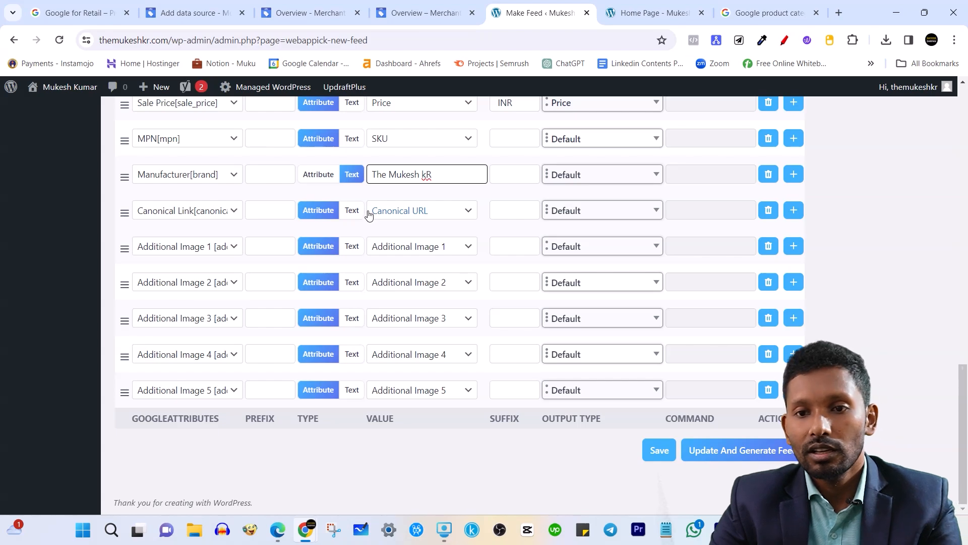
pyautogui.write('kr')
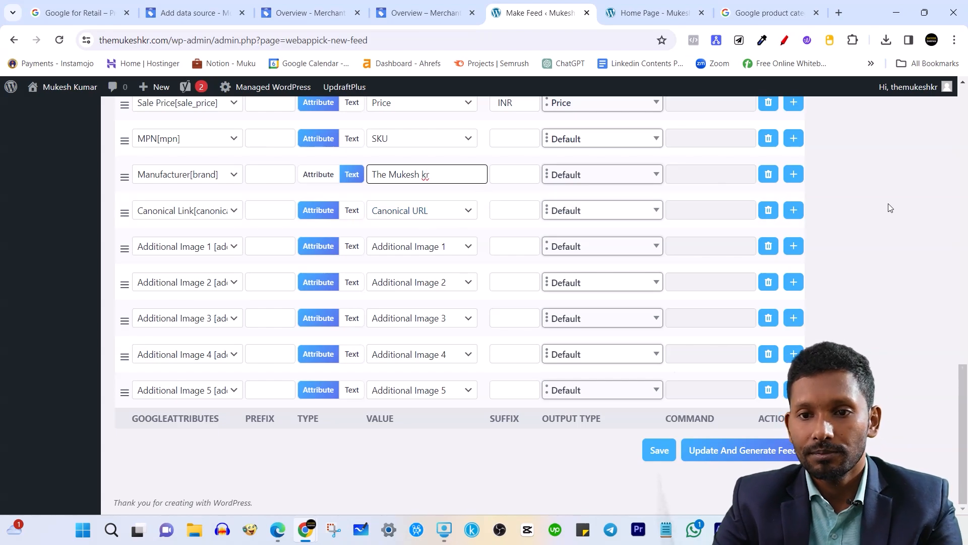
pyautogui.click(888, 208)
pyautogui.scroll(1, 353, 274)
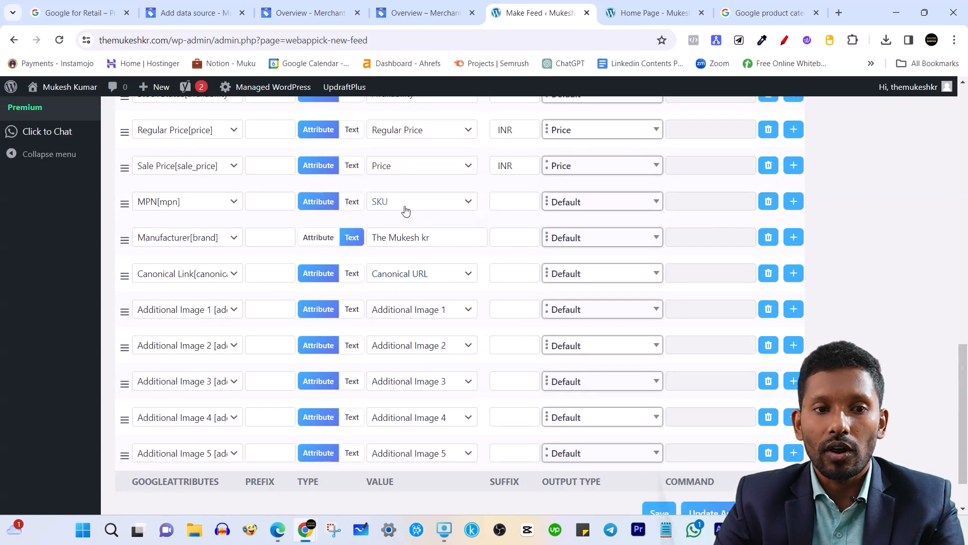
pyautogui.scroll(8, 419, 242)
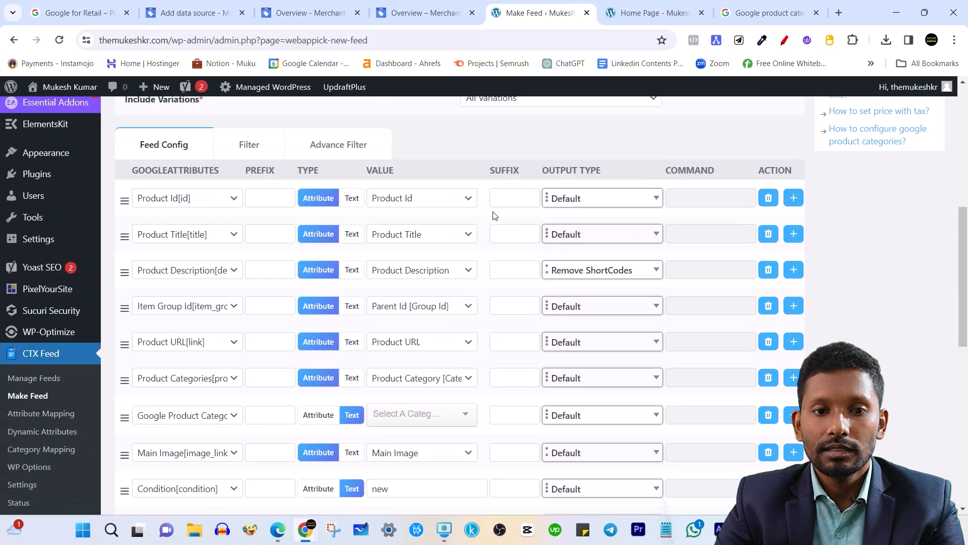
pyautogui.scroll(-2, 318, 283)
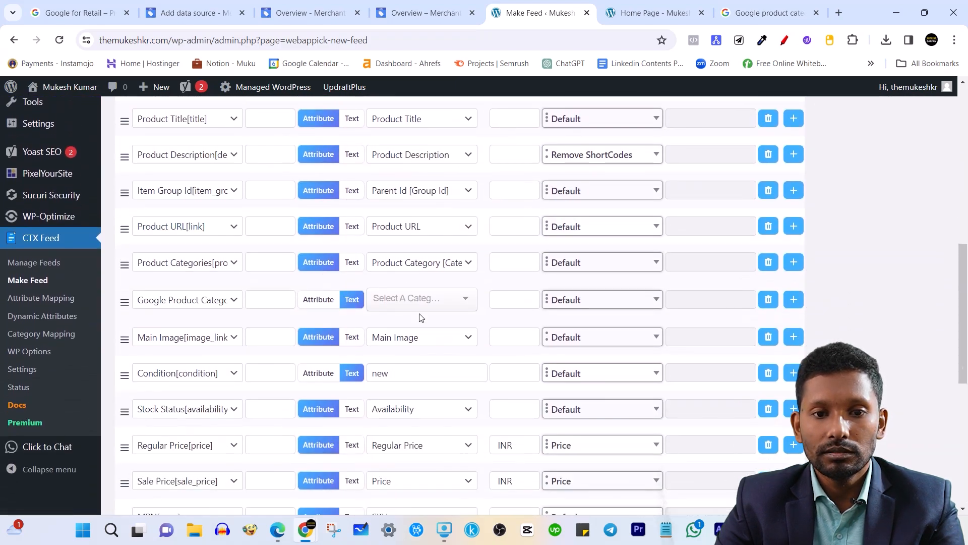
pyautogui.scroll(-1, 419, 317)
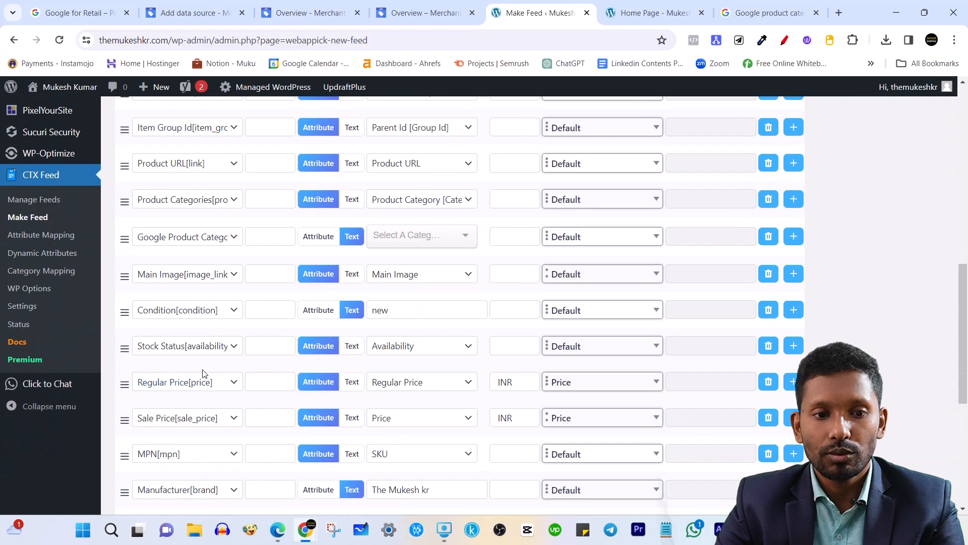
pyautogui.scroll(-2, 203, 373)
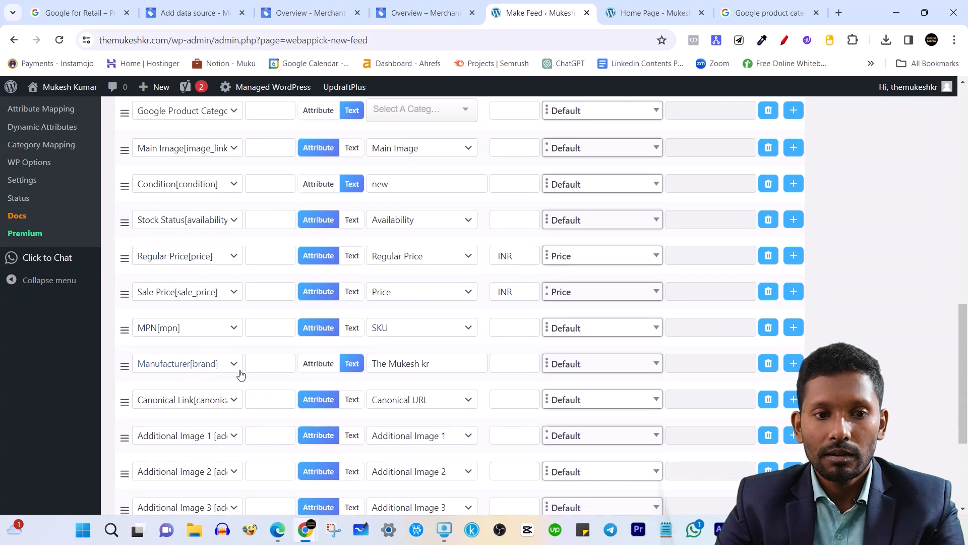
pyautogui.scroll(-3, 444, 385)
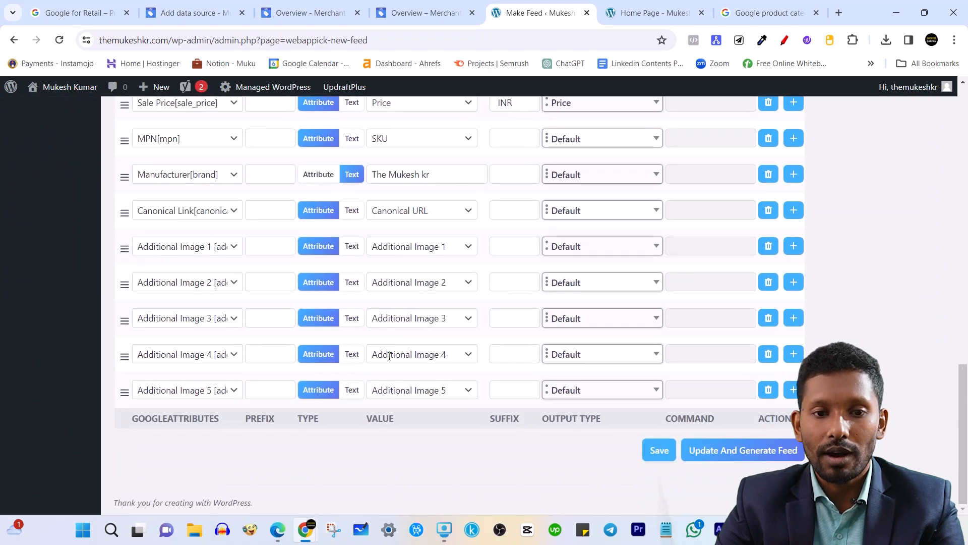
# Add a new feed attribute row set to Size of the item.
pyautogui.click(793, 390)
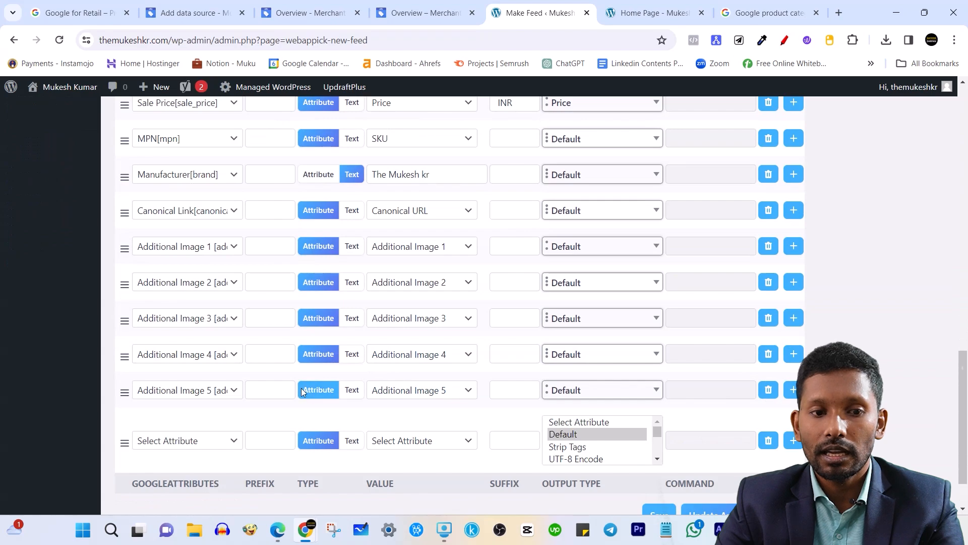
pyautogui.scroll(-1, 147, 395)
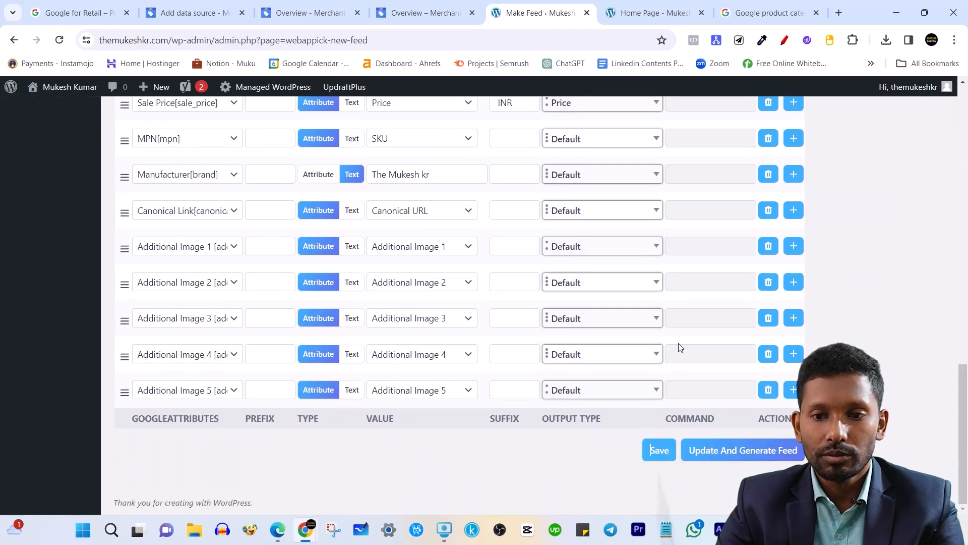
pyautogui.click(794, 390)
pyautogui.scroll(-1, 356, 418)
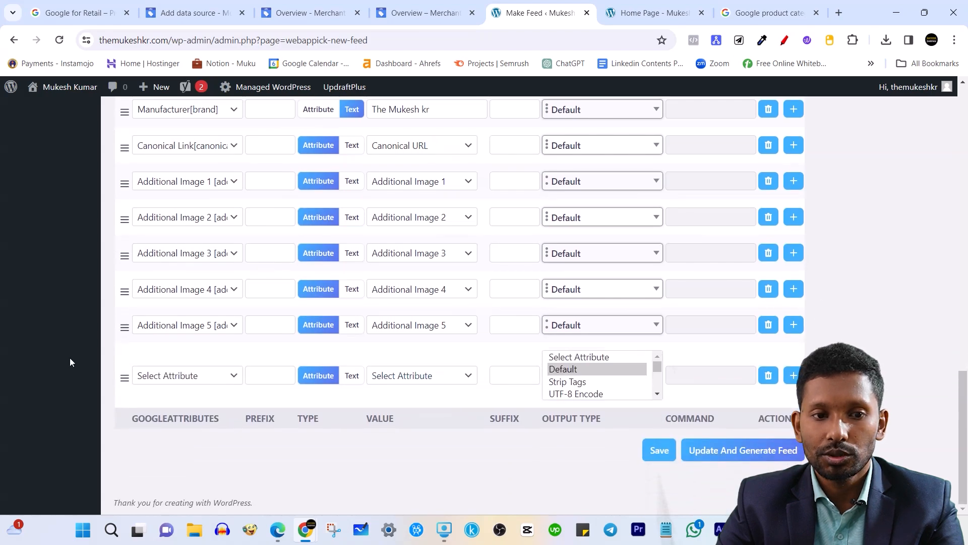
pyautogui.click(214, 382)
pyautogui.scroll(-10, 226, 282)
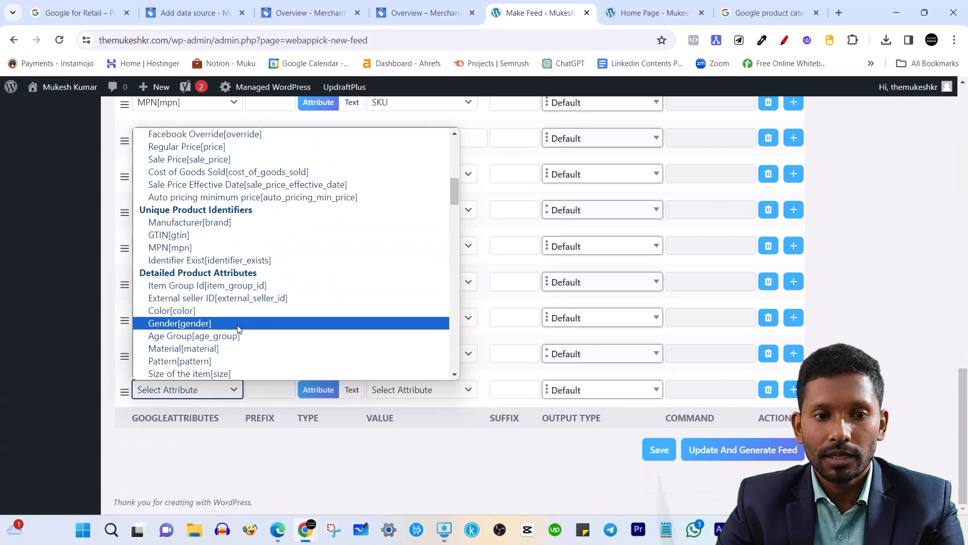
pyautogui.scroll(-2, 238, 327)
pyautogui.scroll(-1, 237, 330)
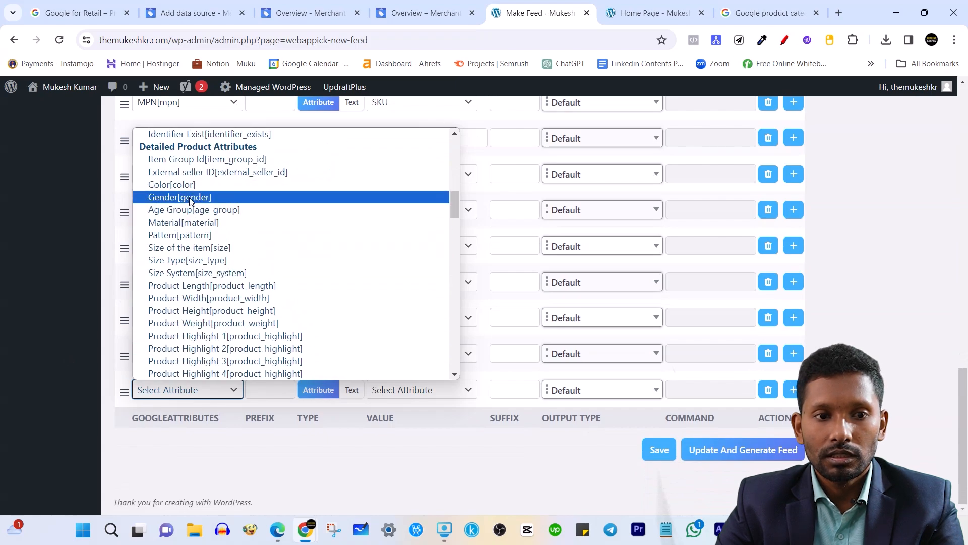
pyautogui.click(197, 247)
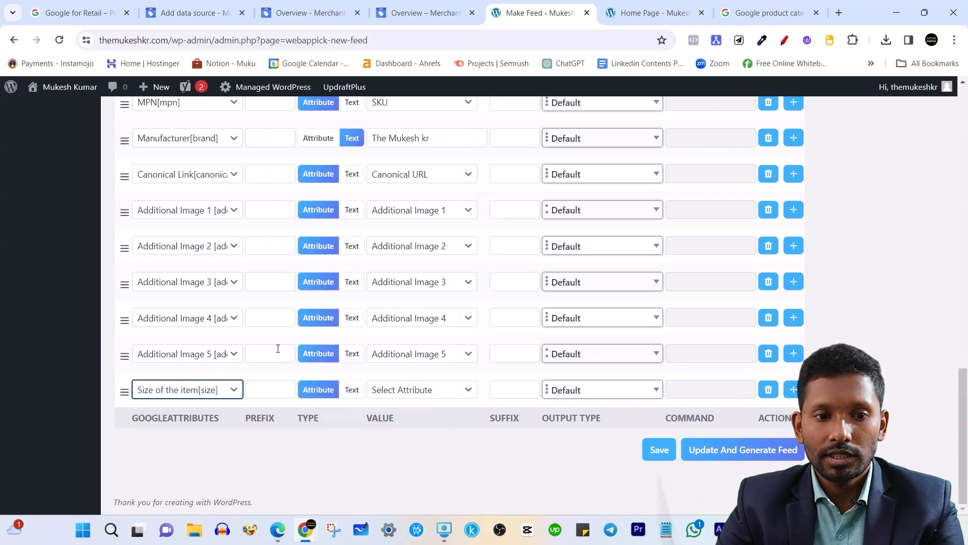
# Map its value to the Size attribute under Product Custom Attributes.
pyautogui.click(454, 397)
pyautogui.scroll(-5, 443, 323)
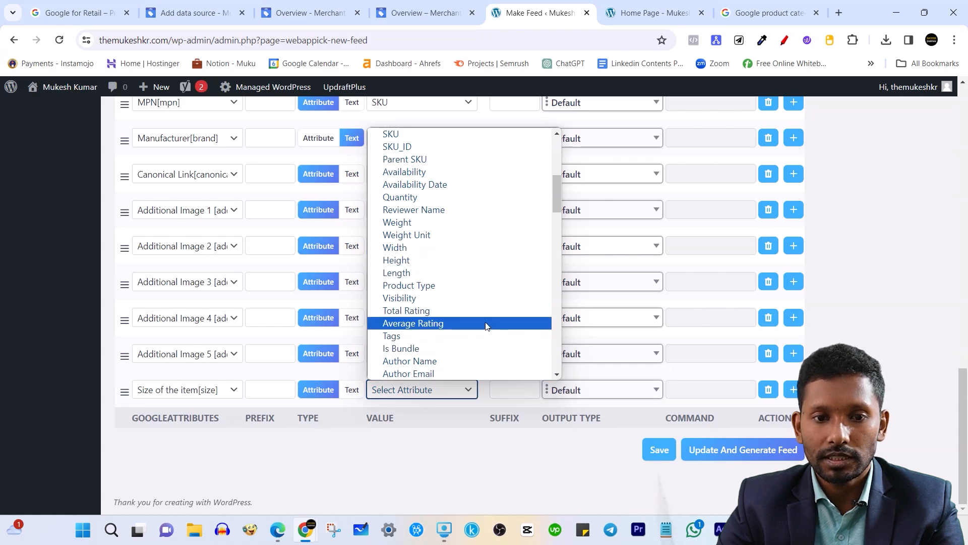
pyautogui.scroll(-5, 479, 331)
pyautogui.scroll(-10, 477, 333)
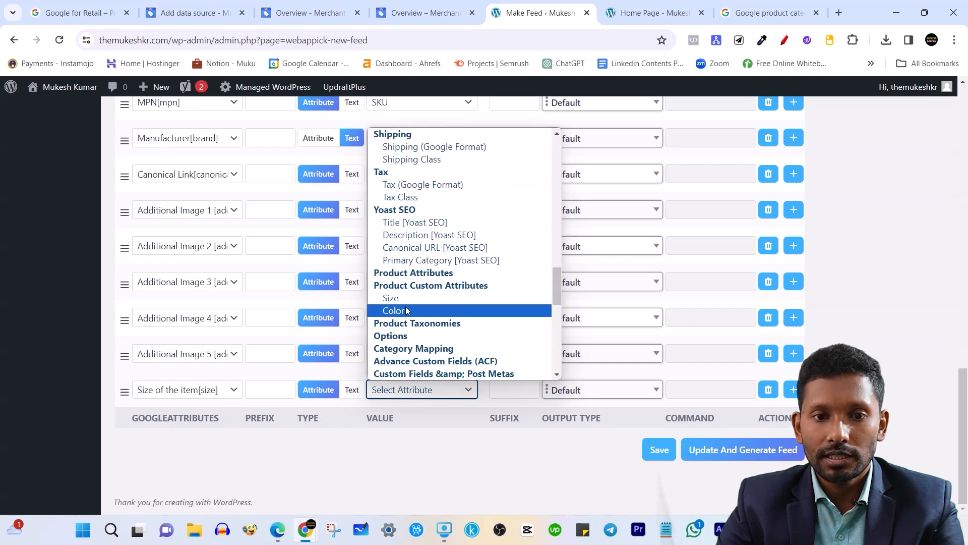
pyautogui.click(409, 298)
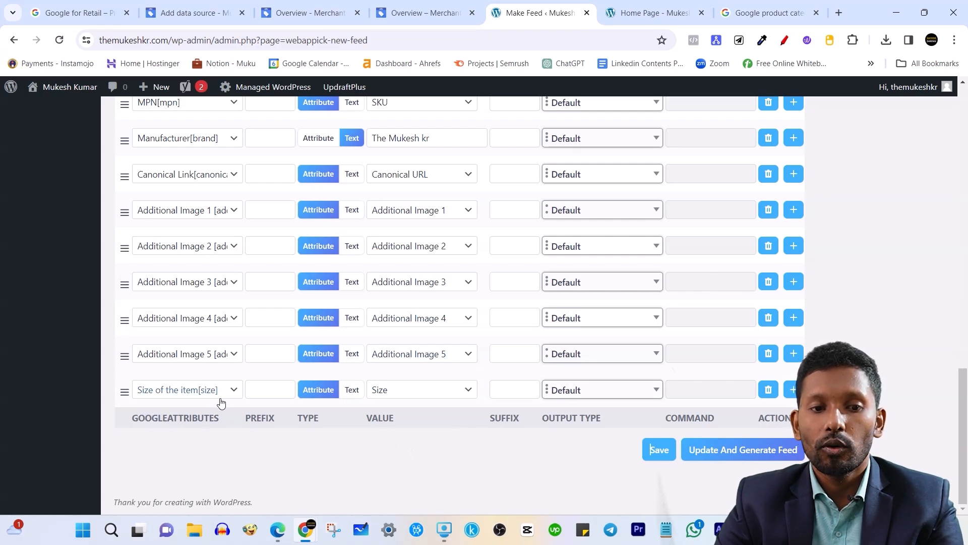
# Update and generate the feed, then open its themukeshkrgmcfile.xml URL in a new tab.
pyautogui.click(750, 450)
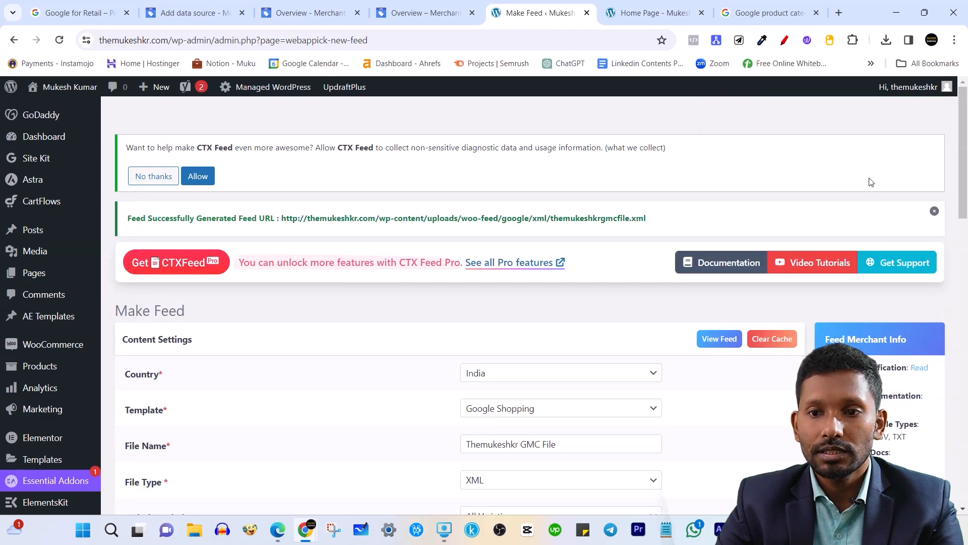
pyautogui.moveTo(656, 217); pyautogui.dragTo(283, 213)
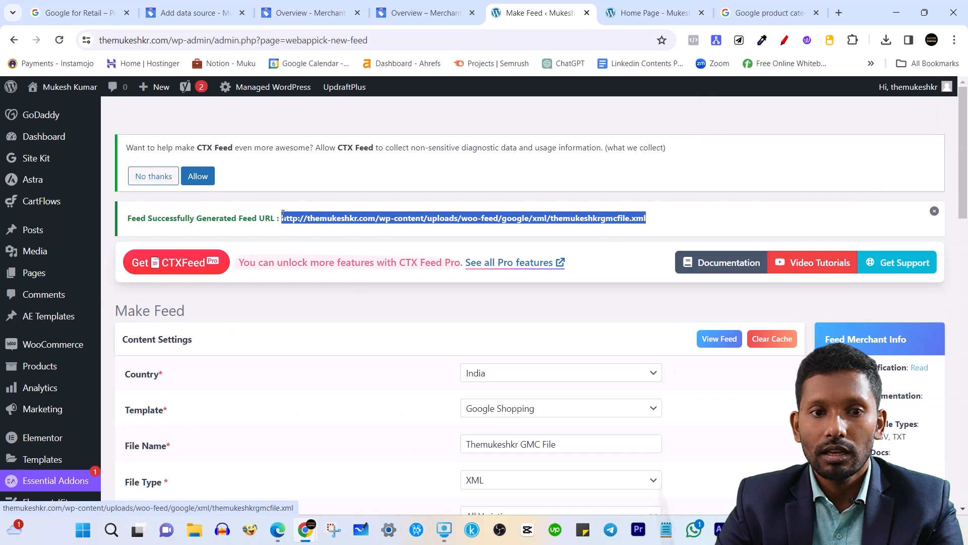
pyautogui.rightClick(432, 220)
pyautogui.click(507, 232)
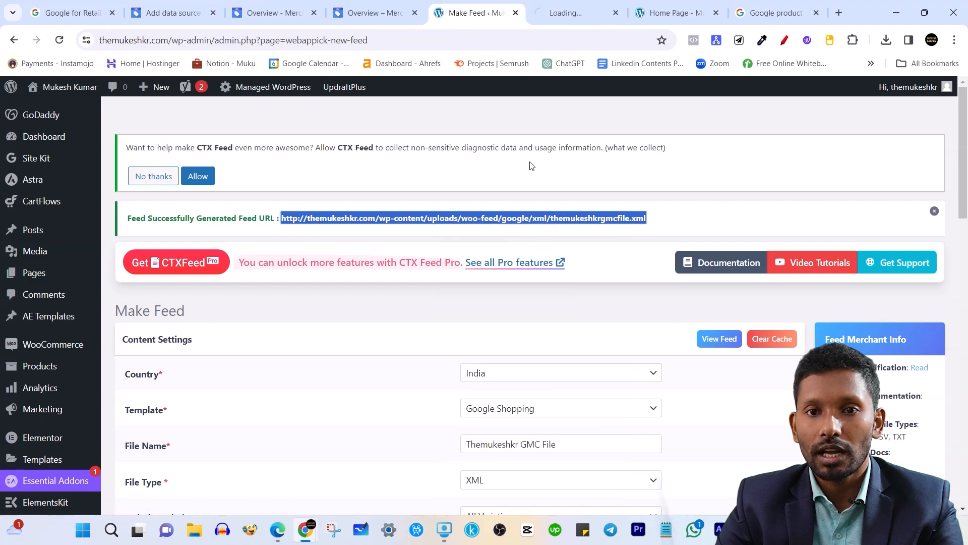
# In the XML feed tab, review the Tshirt item's title, description and full entry.
pyautogui.click(573, 13)
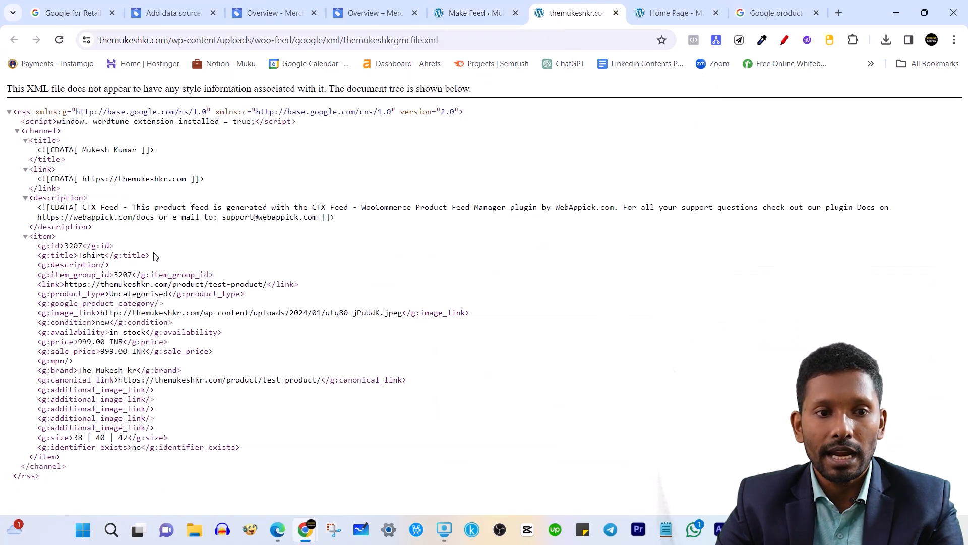
pyautogui.moveTo(73, 256); pyautogui.dragTo(137, 266)
pyautogui.click(307, 304)
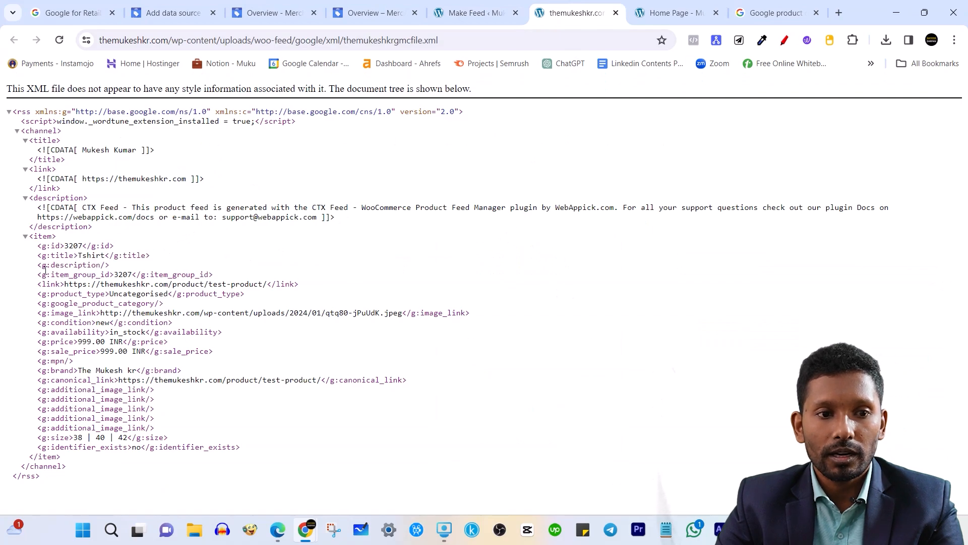
pyautogui.moveTo(42, 239); pyautogui.dragTo(191, 424)
pyautogui.click(289, 421)
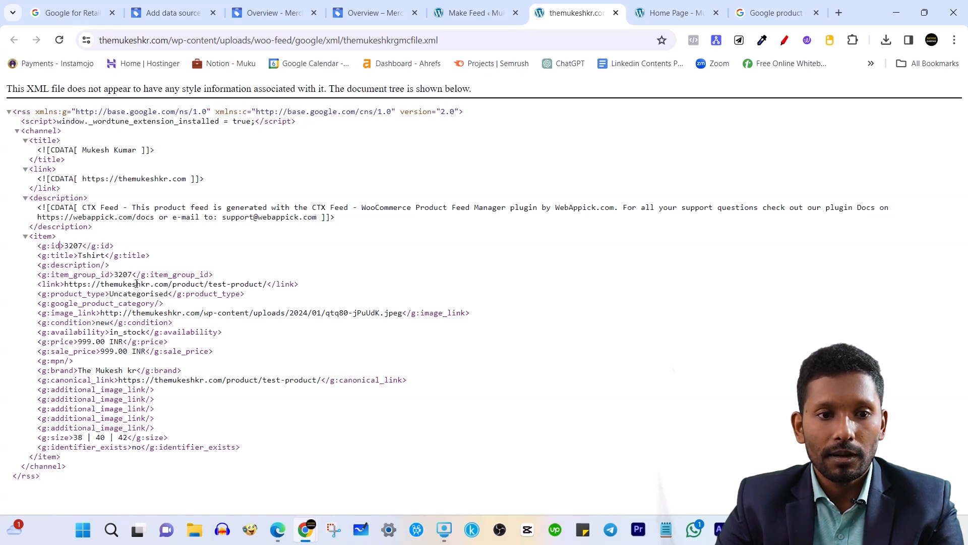
# Check the Tshirt item's brand, 999.00 INR price and image link.
pyautogui.moveTo(87, 370); pyautogui.dragTo(130, 371)
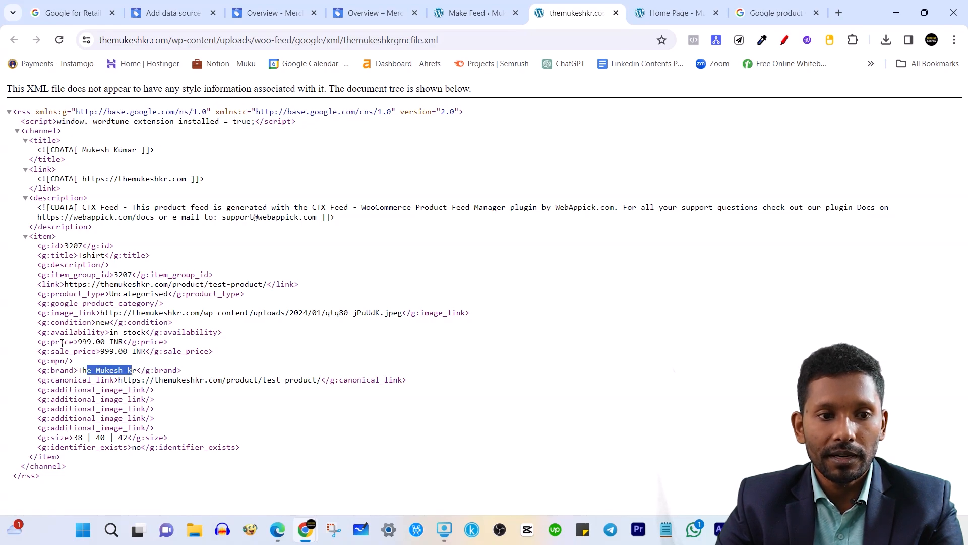
pyautogui.moveTo(82, 341); pyautogui.dragTo(145, 334)
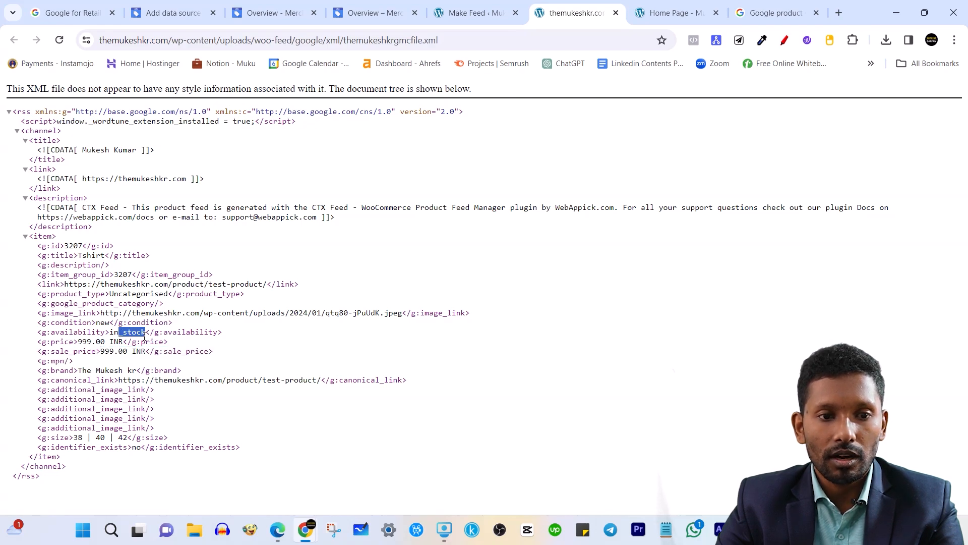
pyautogui.click(85, 323)
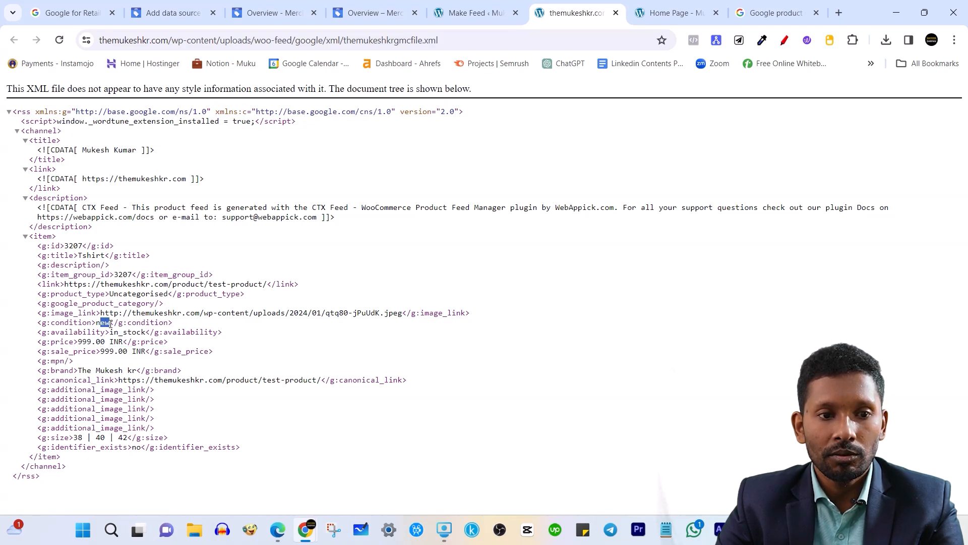
pyautogui.moveTo(136, 312); pyautogui.dragTo(195, 312)
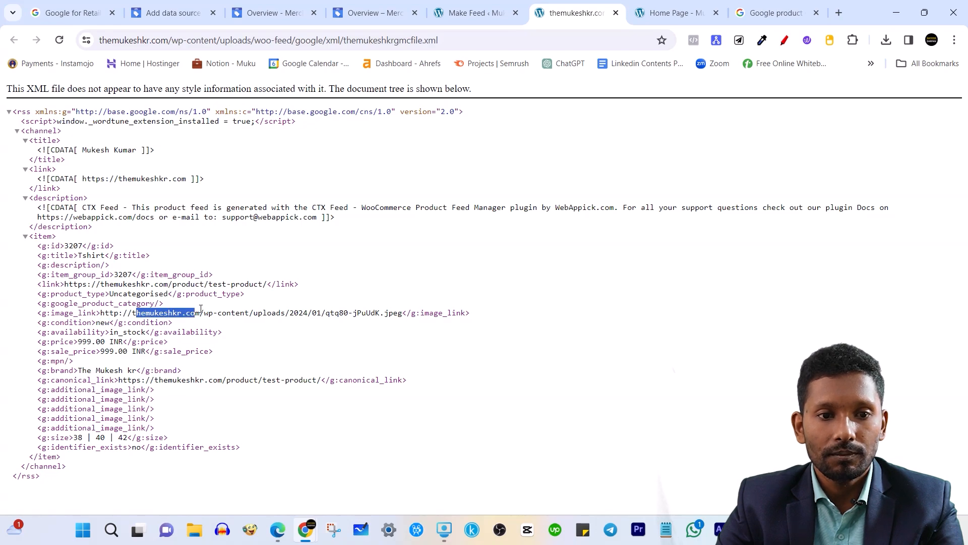
pyautogui.click(204, 285)
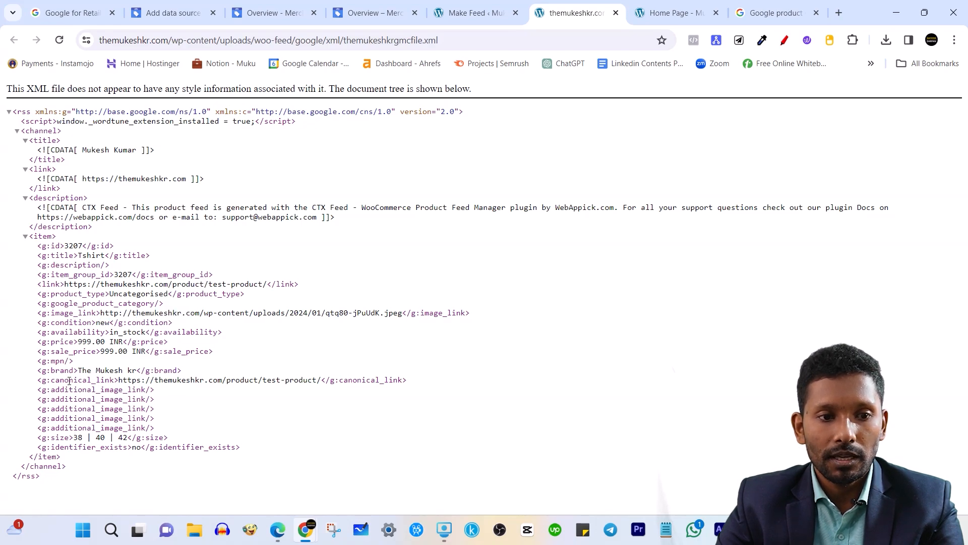
# Check the g:size values 38 | 40 | 42, then return to the Make Feed page.
pyautogui.moveTo(46, 438); pyautogui.dragTo(69, 440)
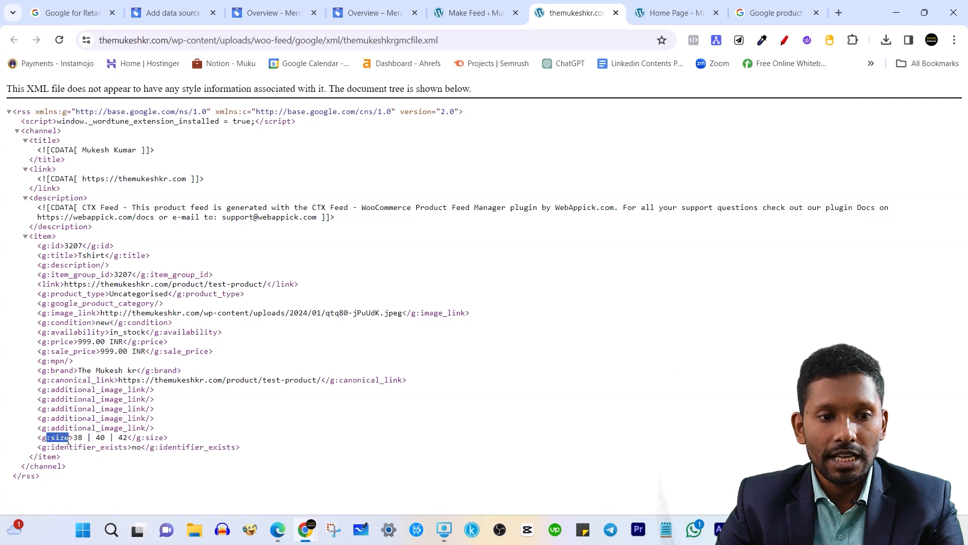
pyautogui.click(65, 442)
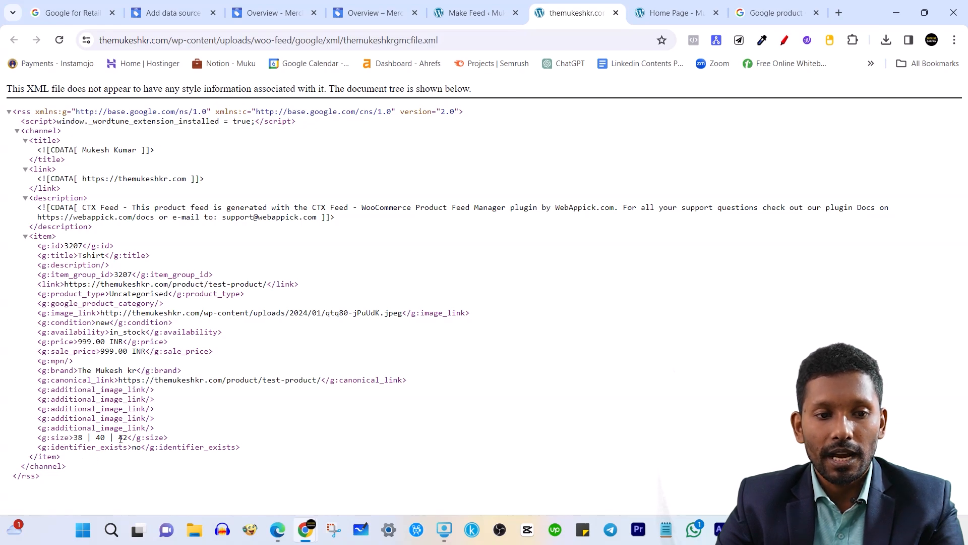
pyautogui.moveTo(116, 437); pyautogui.dragTo(166, 437)
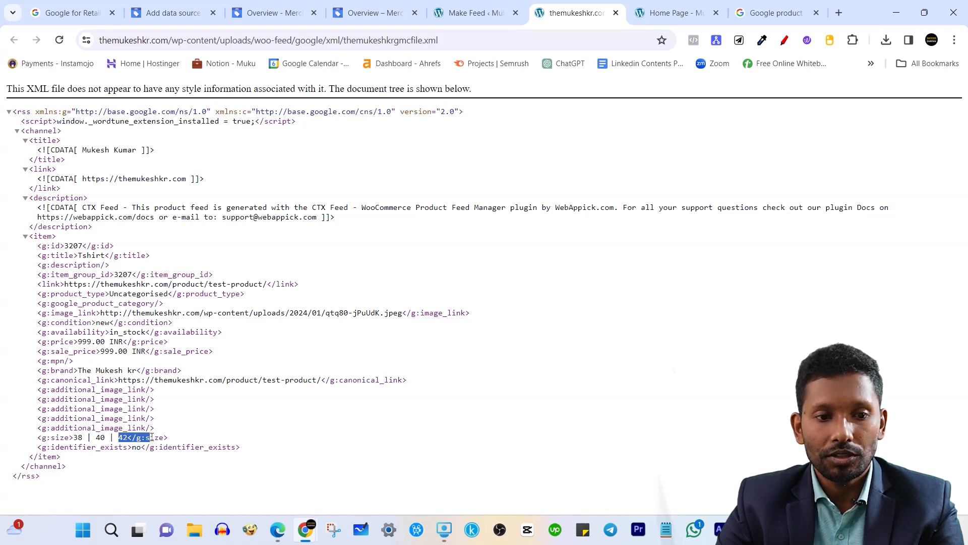
pyautogui.click(216, 437)
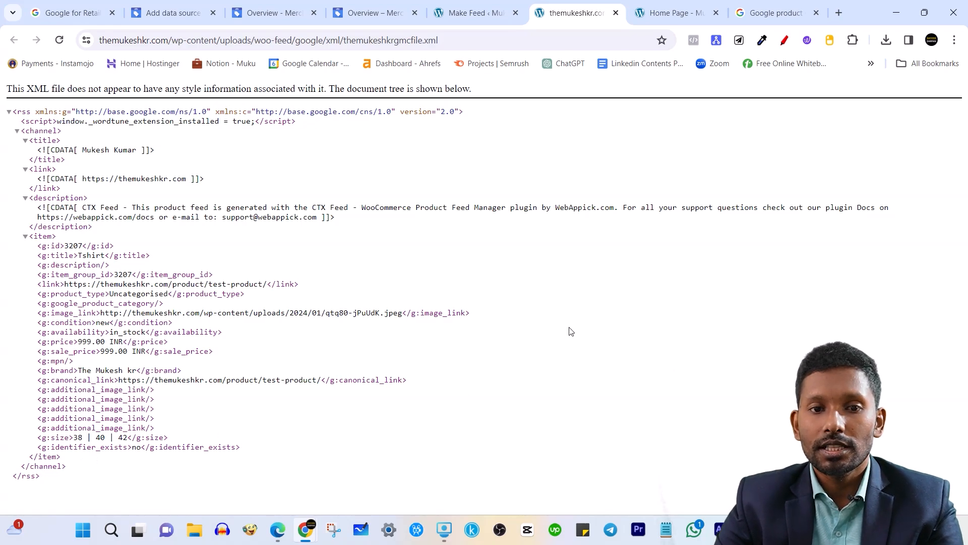
pyautogui.click(459, 6)
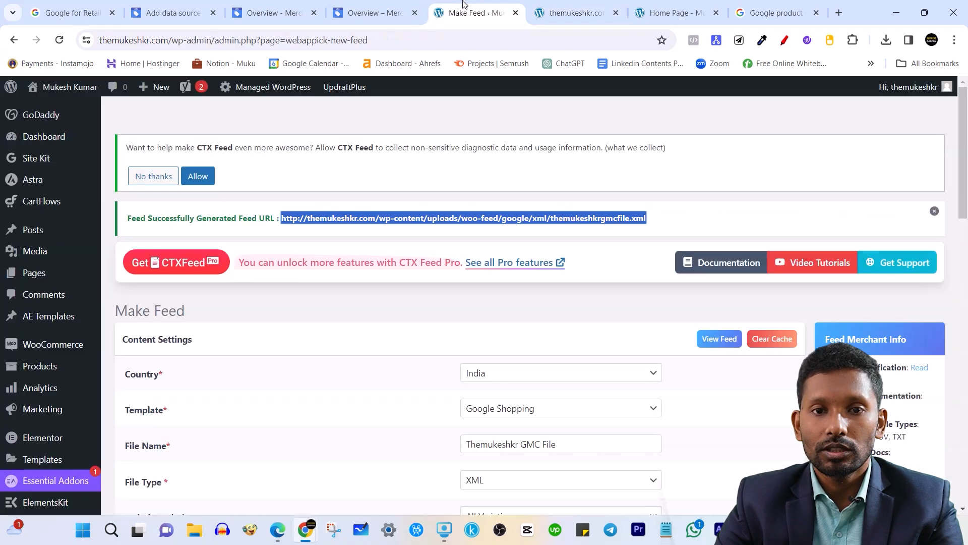
# Go to CTX Feed's list of saved feeds.
pyautogui.click(580, 141)
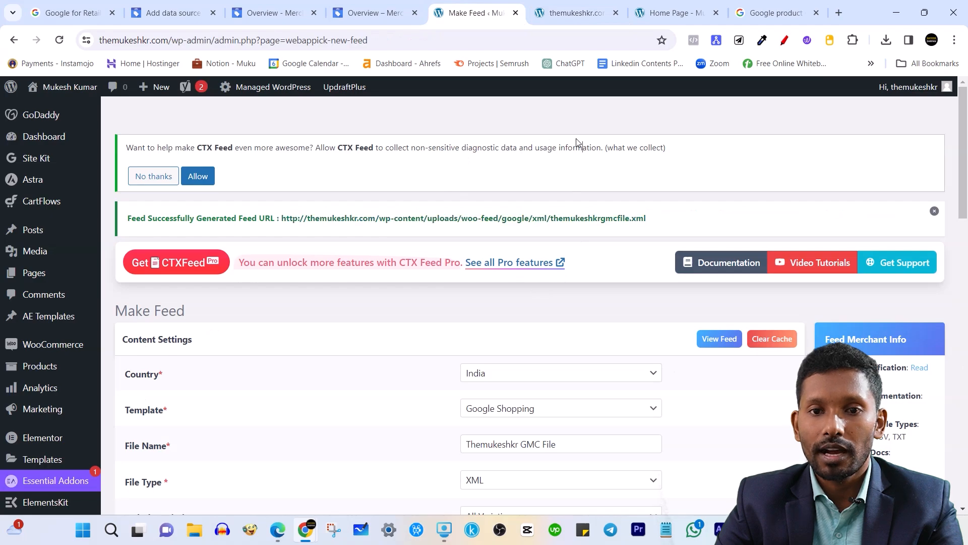
pyautogui.scroll(-3, 532, 222)
pyautogui.scroll(-3, 111, 299)
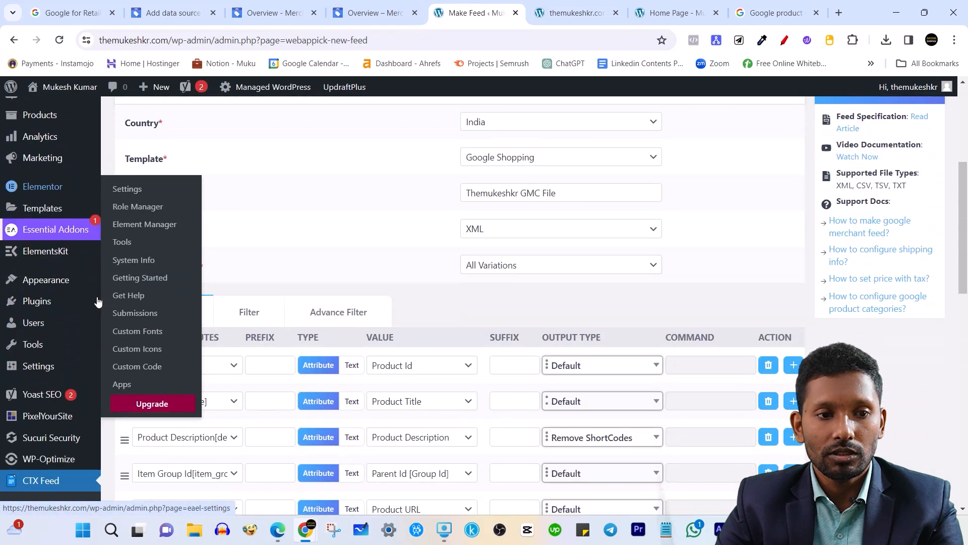
pyautogui.scroll(-1, 46, 455)
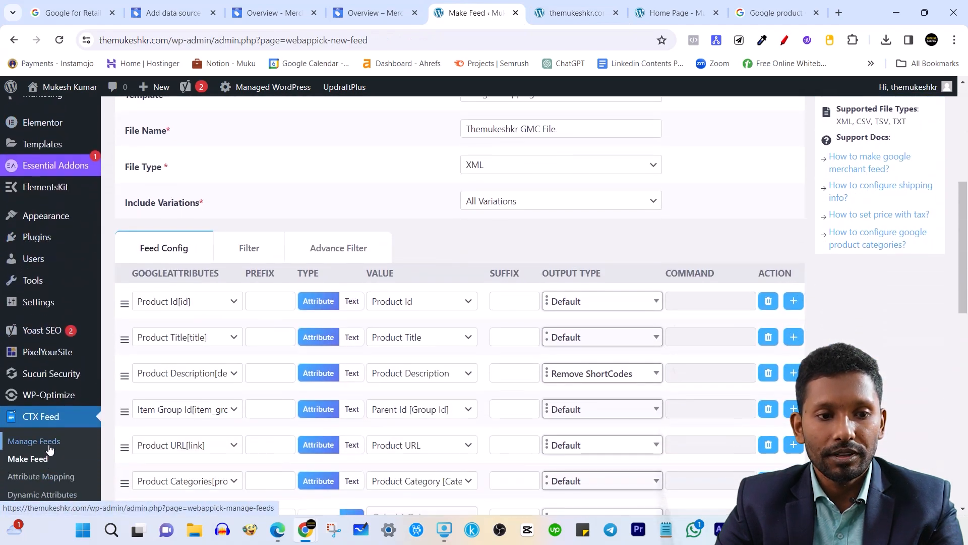
pyautogui.click(46, 444)
pyautogui.scroll(-5, 422, 271)
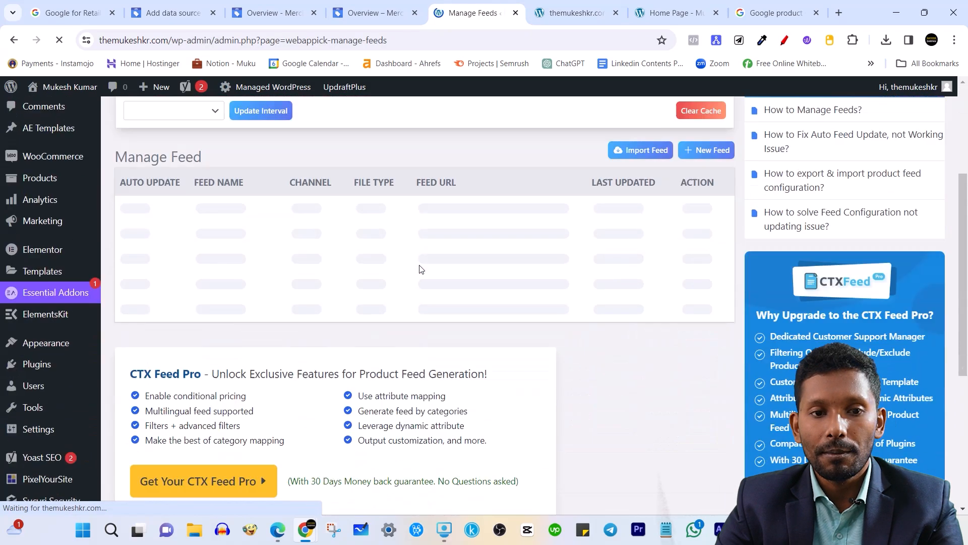
pyautogui.scroll(4, 422, 274)
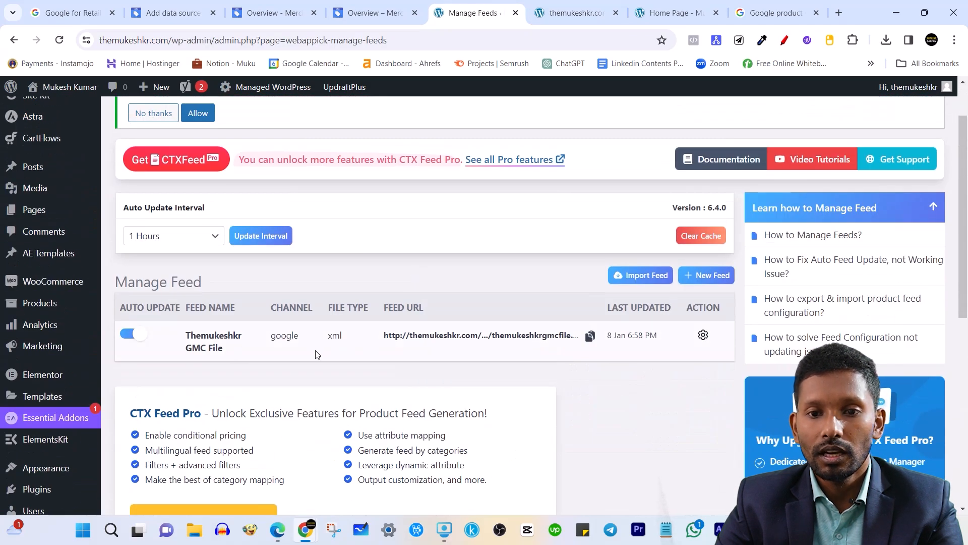
# Regenerate the Themukeshkr GMC File feed from its action menu.
pyautogui.click(704, 335)
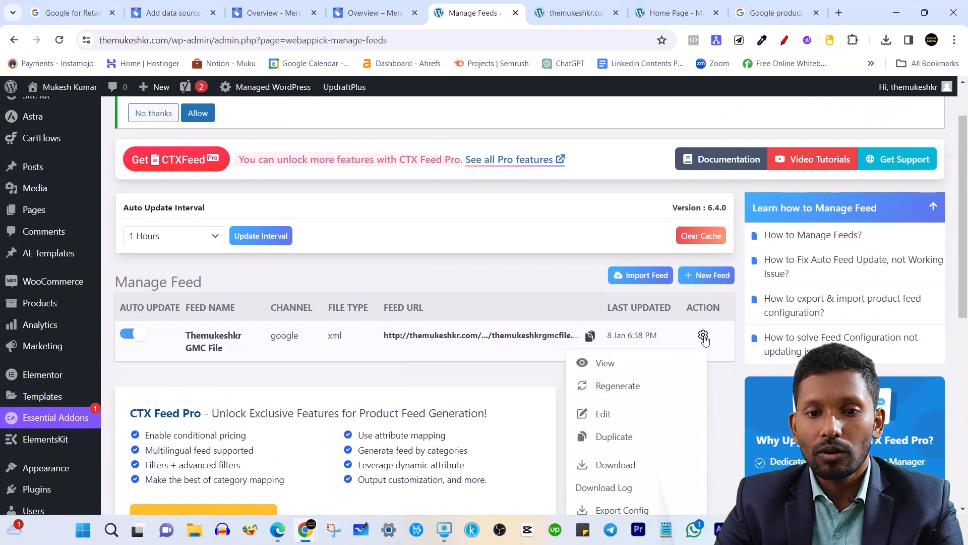
pyautogui.scroll(-1, 709, 361)
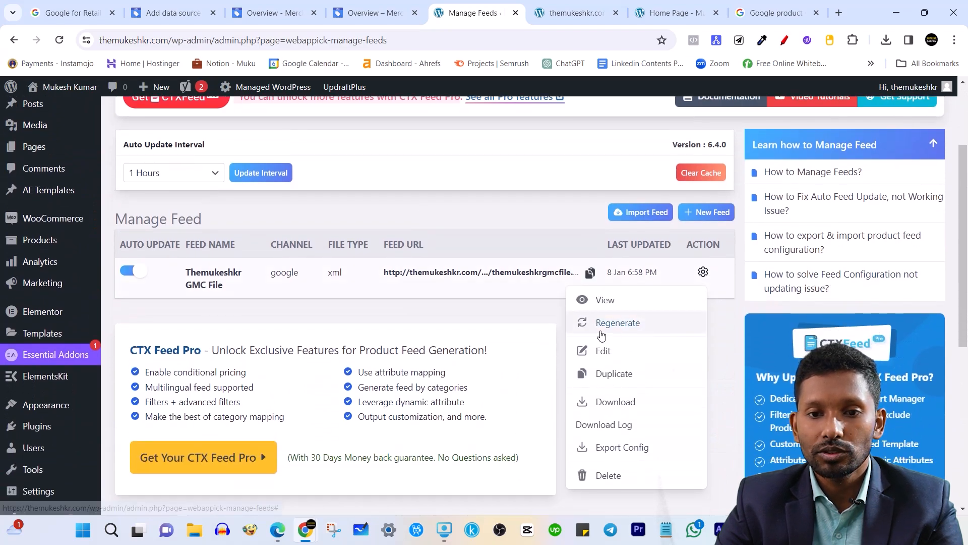
pyautogui.click(628, 326)
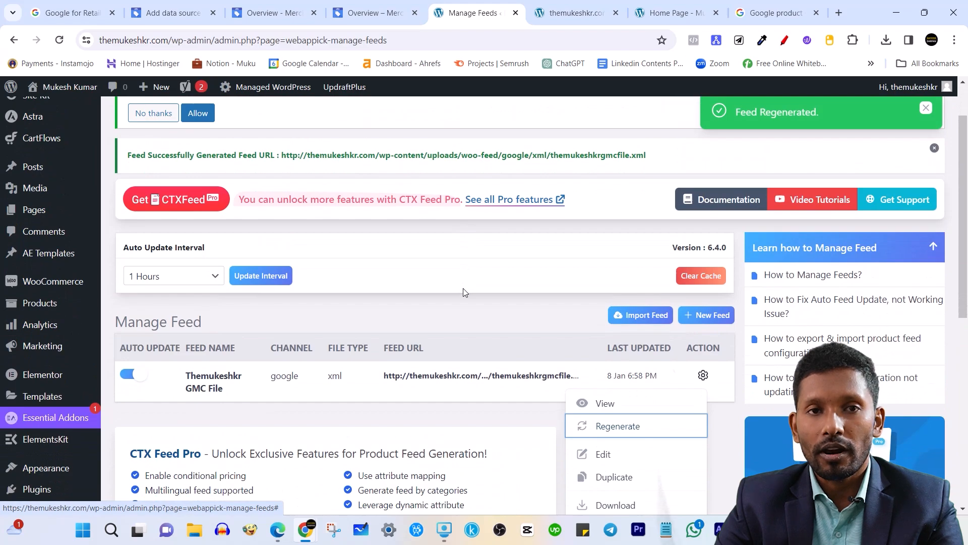
pyautogui.scroll(-1, 724, 364)
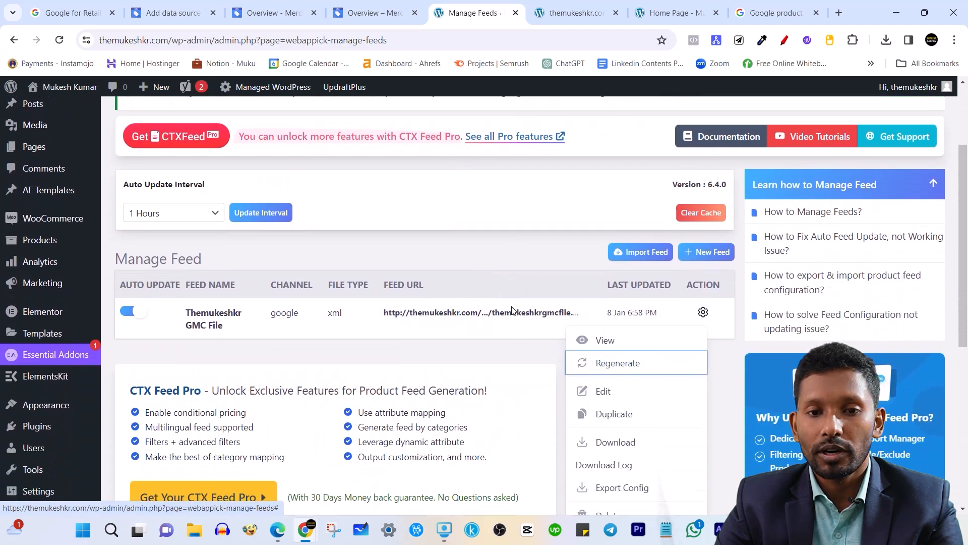
pyautogui.click(724, 363)
pyautogui.click(703, 312)
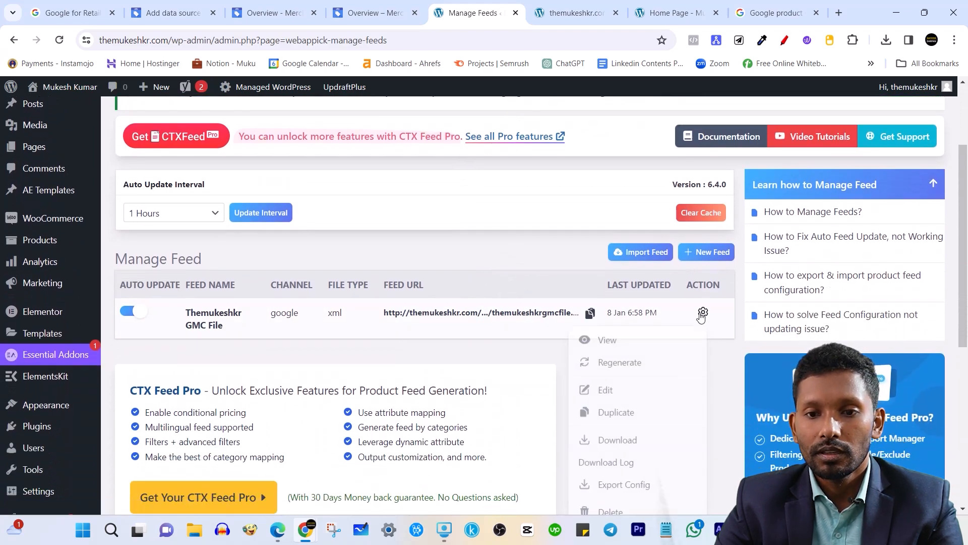
pyautogui.scroll(-1, 652, 352)
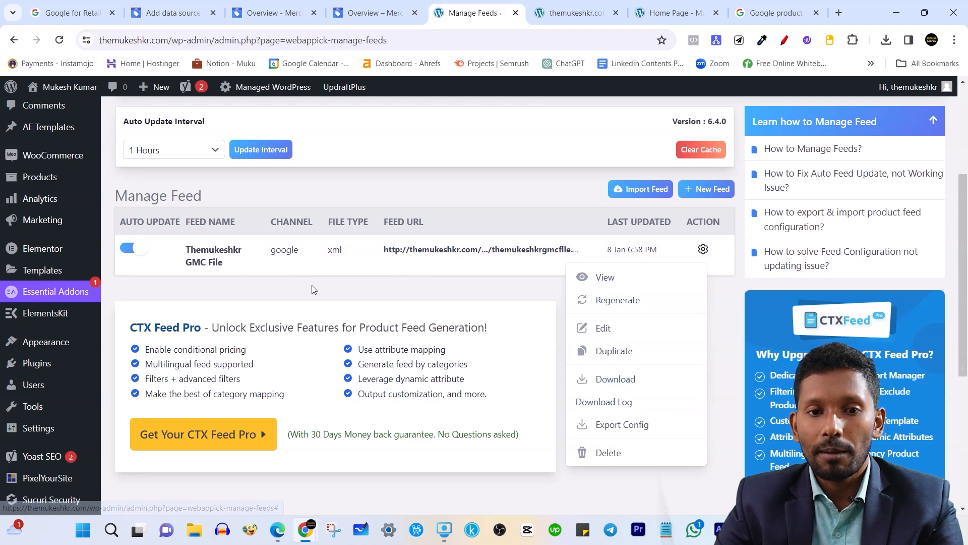
pyautogui.click(420, 295)
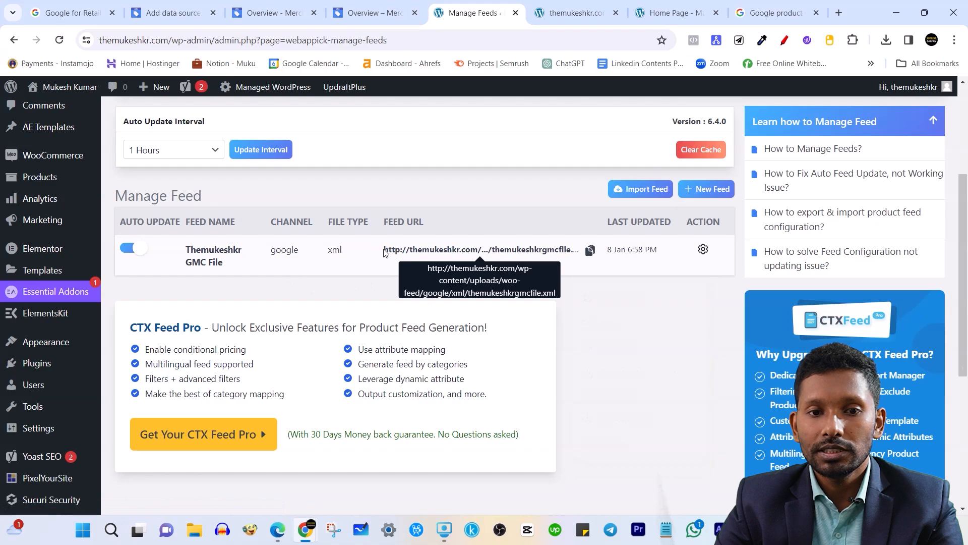
# Copy the feed's XML URL and switch to the Merchant Center Overview.
pyautogui.click(590, 252)
pyautogui.click(604, 327)
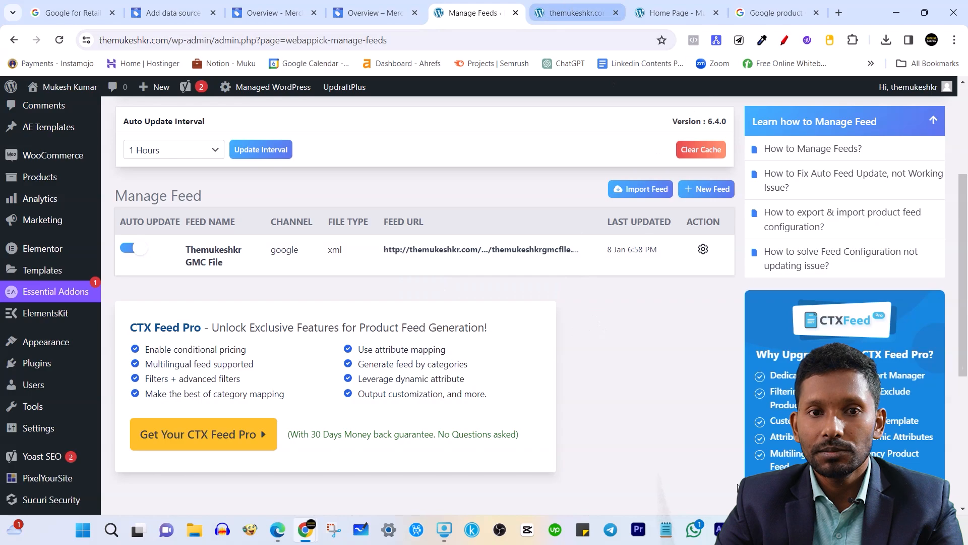
pyautogui.click(289, 5)
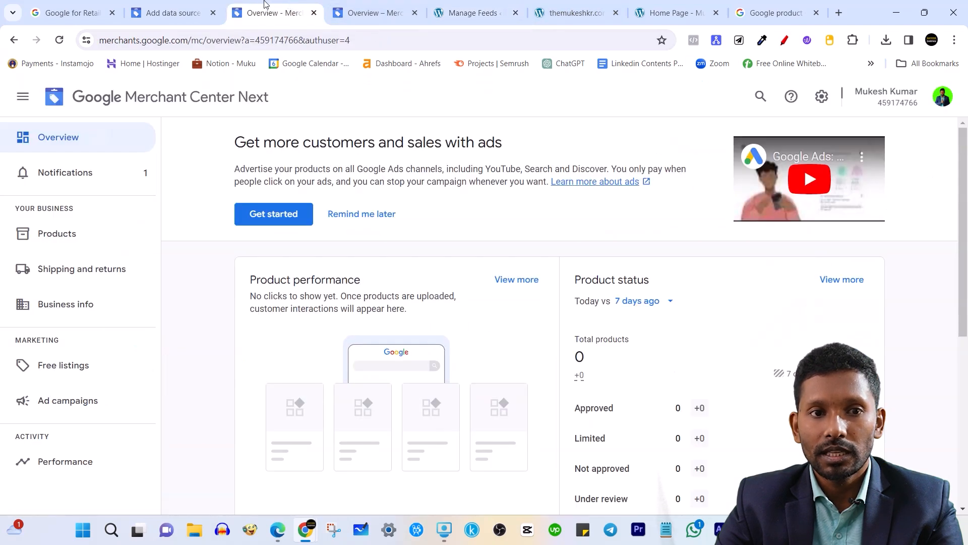
# On the Add data source page, paste the CTX Feed XML URL as the product file link.
pyautogui.click(173, 12)
pyautogui.hotkey('ctrl', 'v')
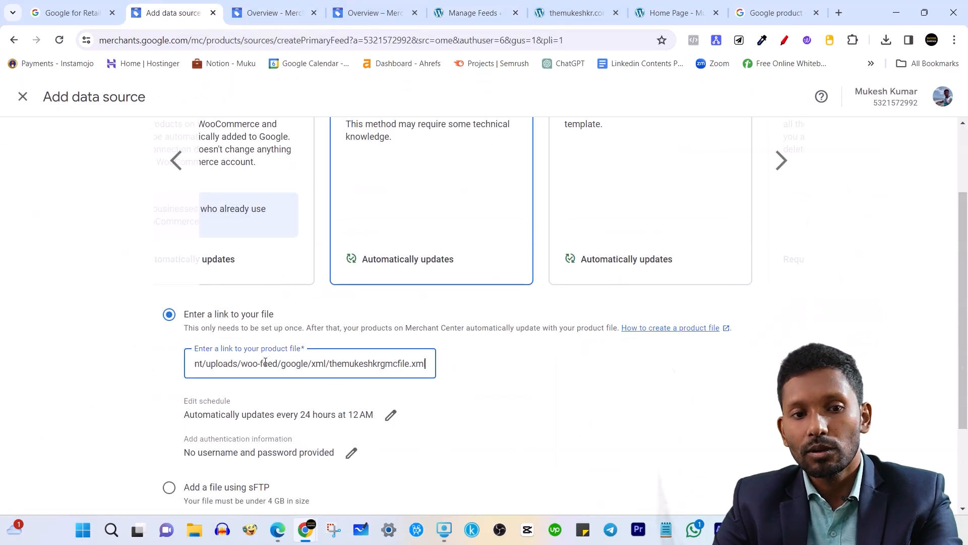
pyautogui.click(472, 374)
# Review Products source 1: 1 product added, Attribute names all recognized.
pyautogui.scroll(-3, 479, 373)
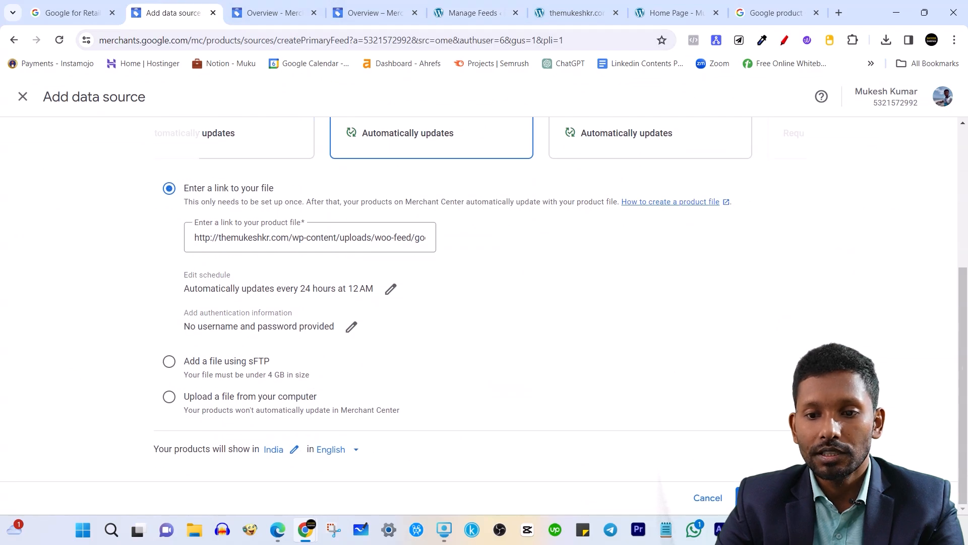
pyautogui.scroll(5, 538, 340)
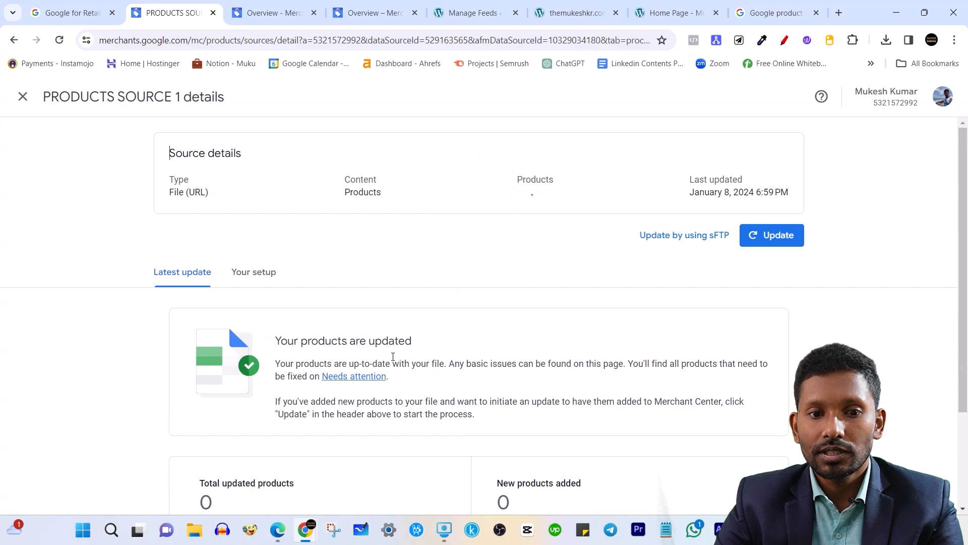
pyautogui.scroll(-3, 545, 201)
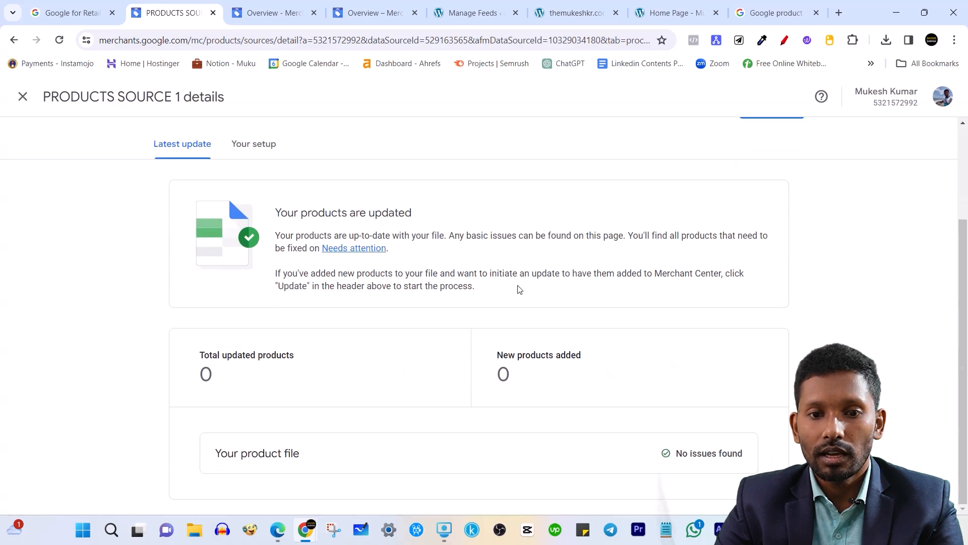
pyautogui.scroll(3, 517, 228)
pyautogui.scroll(-4, 517, 227)
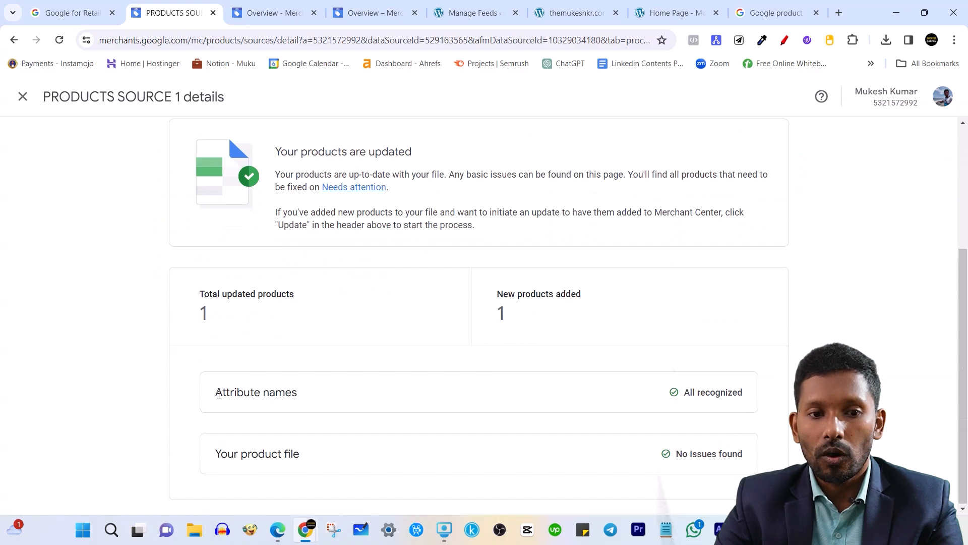
pyautogui.moveTo(219, 394); pyautogui.dragTo(309, 406)
pyautogui.moveTo(692, 396); pyautogui.dragTo(729, 396)
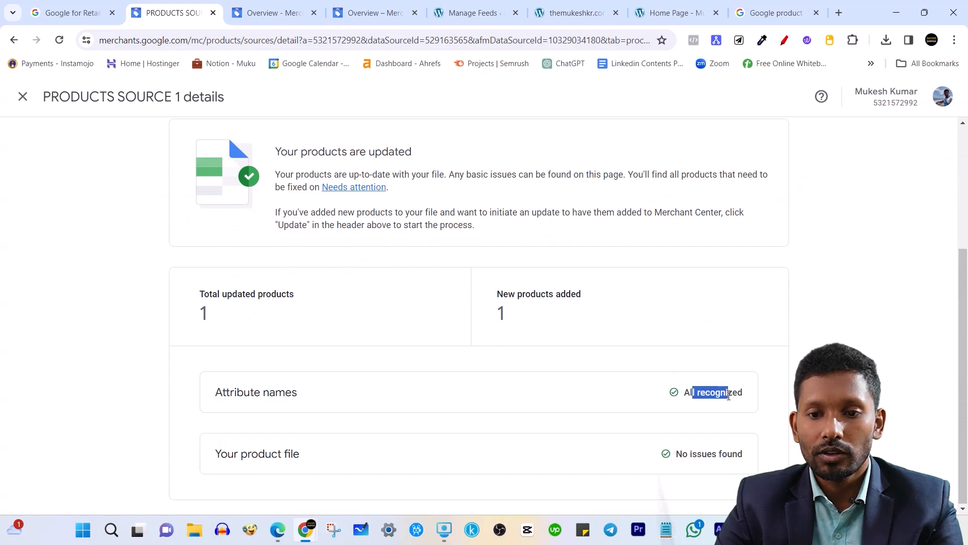
pyautogui.click(653, 467)
pyautogui.scroll(4, 758, 441)
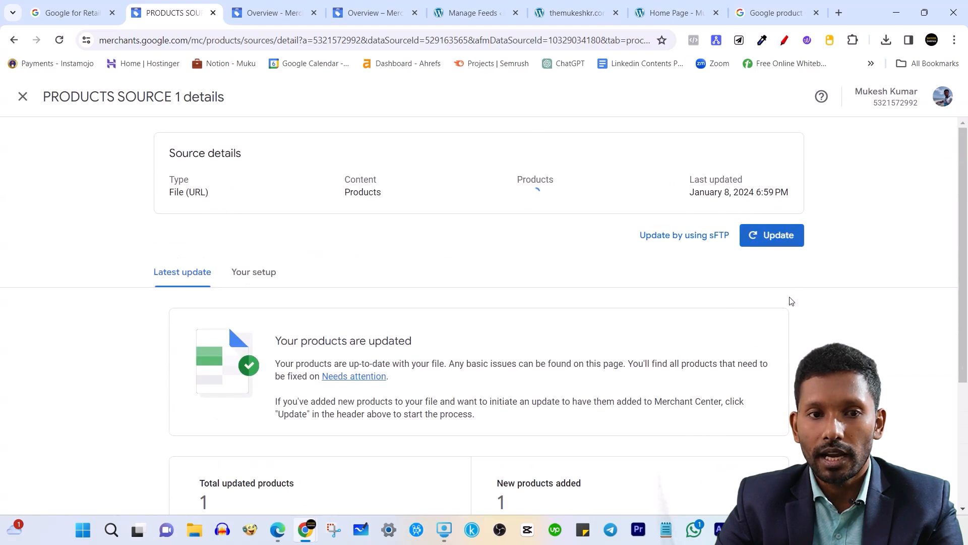
# Browse the Needs attention, Automatic improvements and All products views, ending on Overview.
pyautogui.click(22, 97)
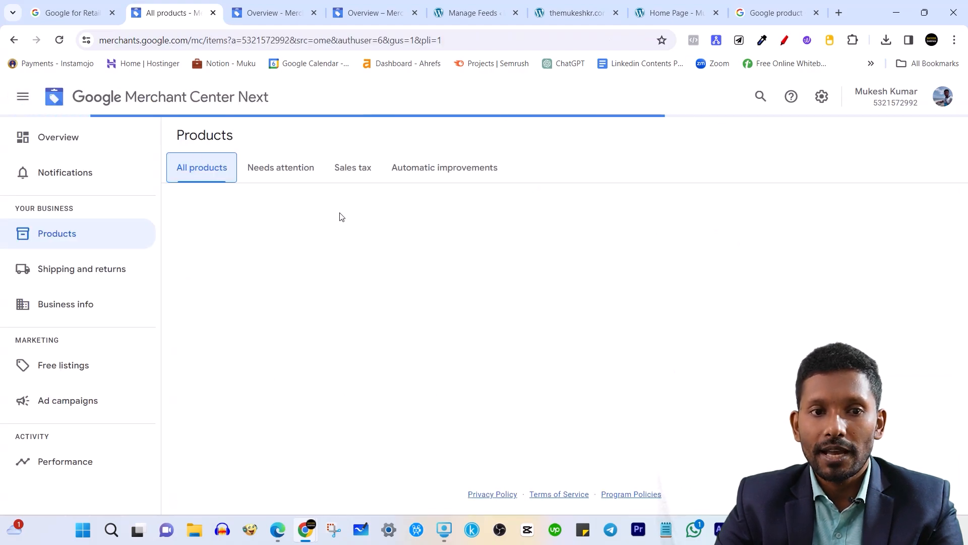
pyautogui.click(278, 170)
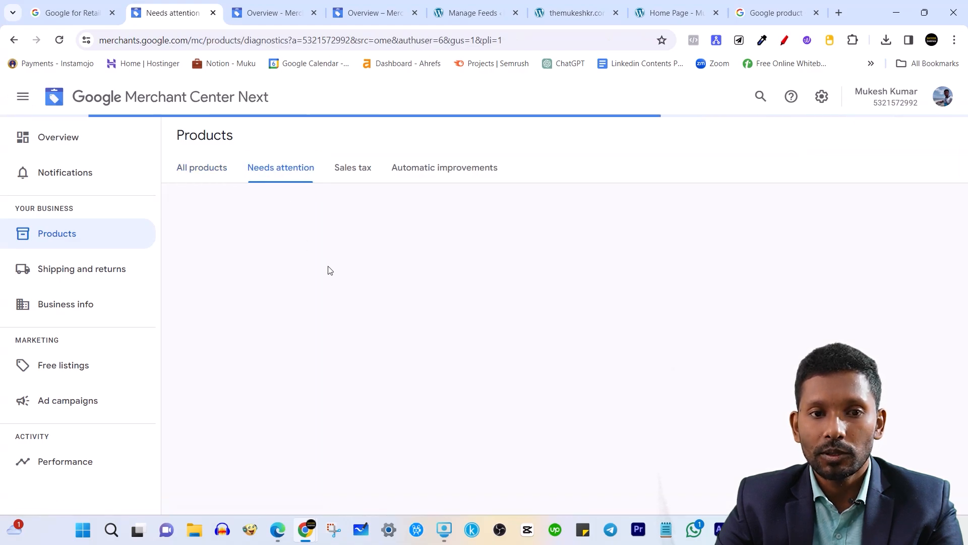
pyautogui.click(448, 172)
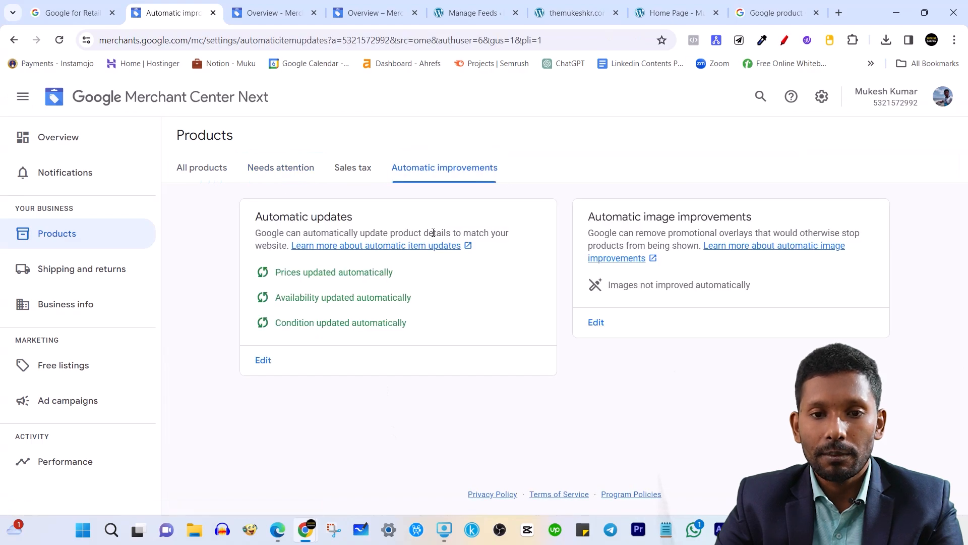
pyautogui.click(212, 164)
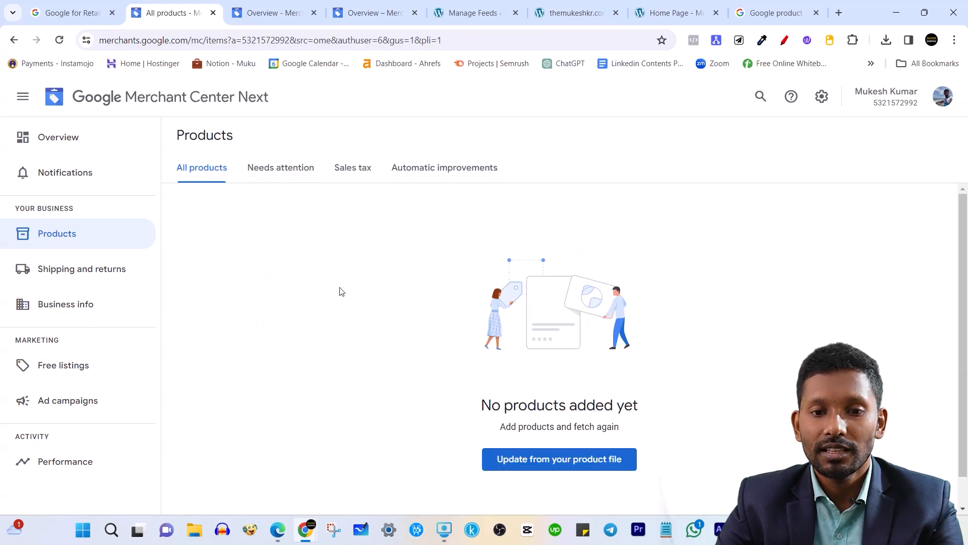
pyautogui.click(140, 237)
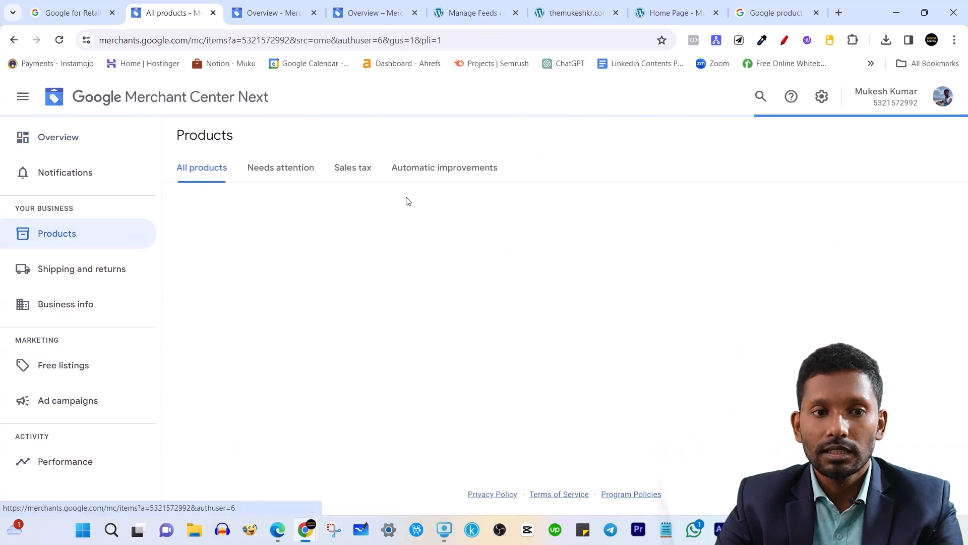
pyautogui.click(115, 149)
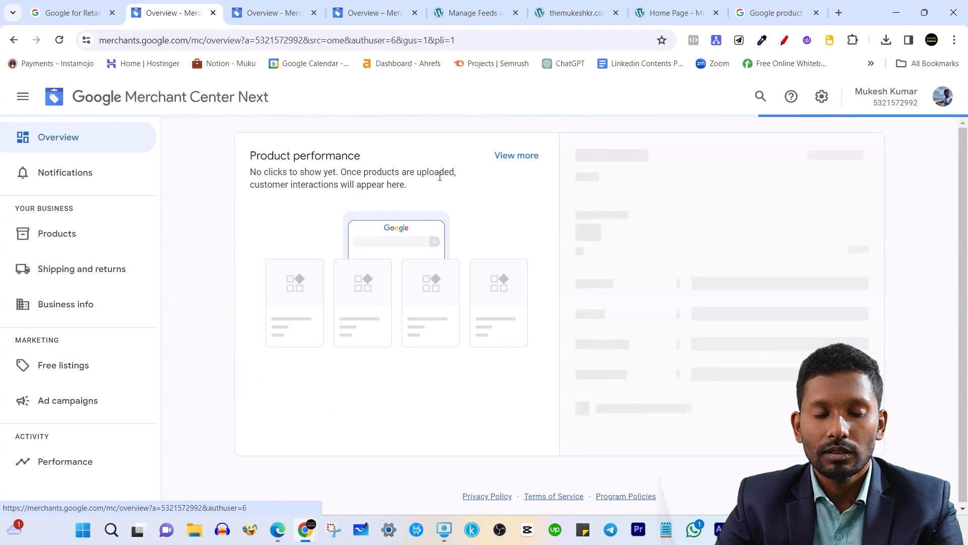
# Review the business address, phone verification and confirm online store setup steps.
pyautogui.scroll(3, 439, 177)
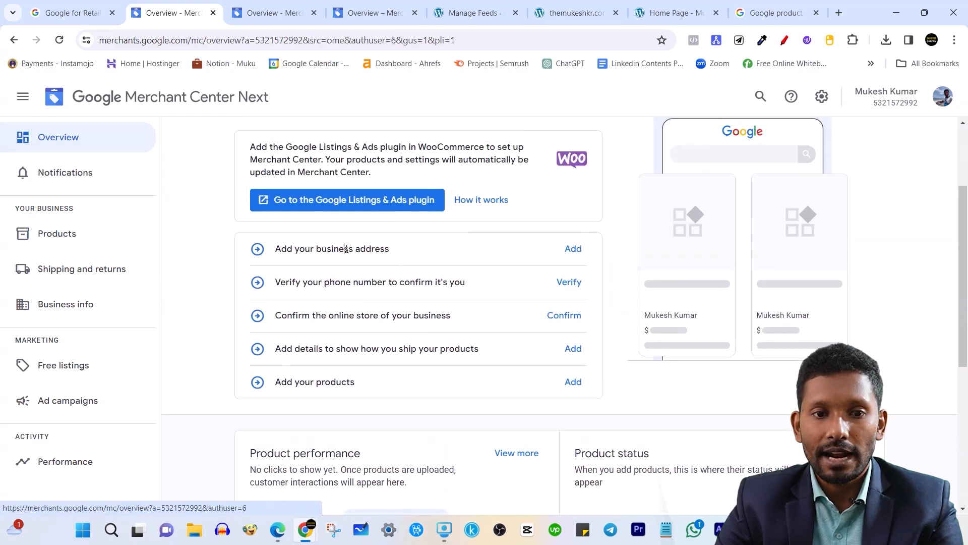
pyautogui.tripleClick(346, 248)
pyautogui.tripleClick(373, 282)
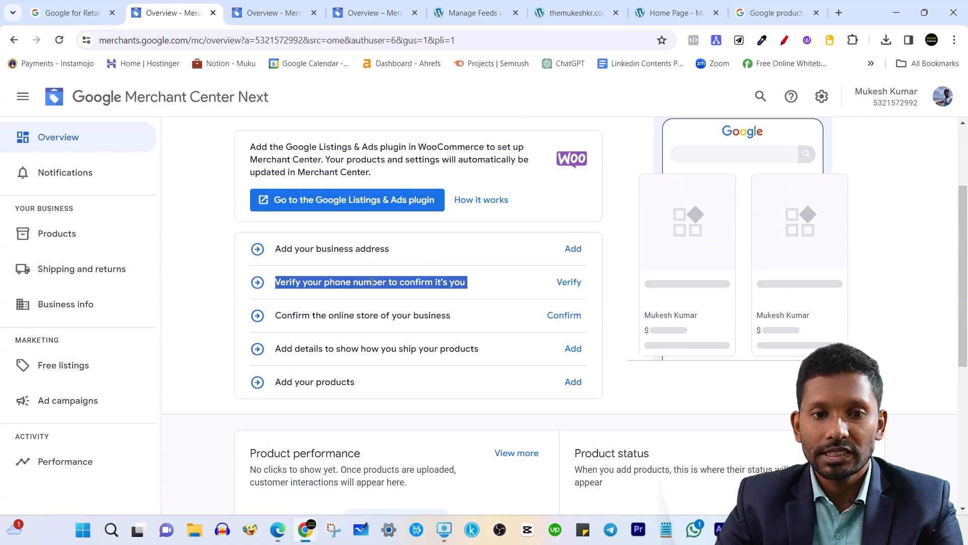
pyautogui.tripleClick(352, 316)
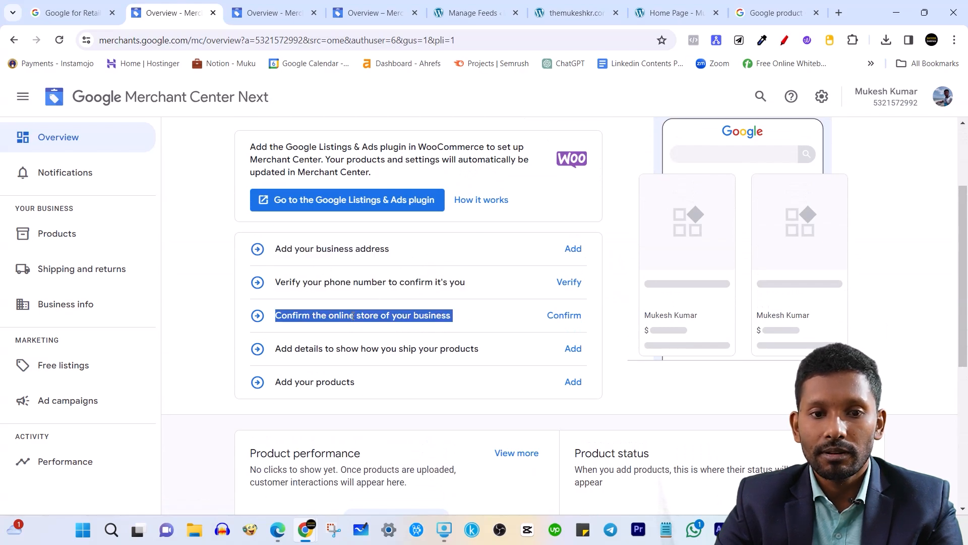
pyautogui.tripleClick(394, 313)
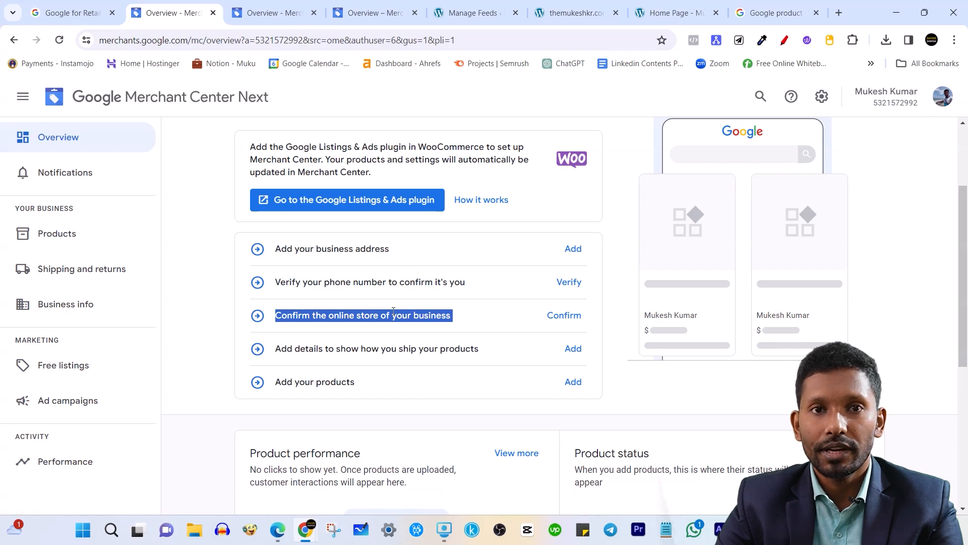
pyautogui.doubleClick(382, 312)
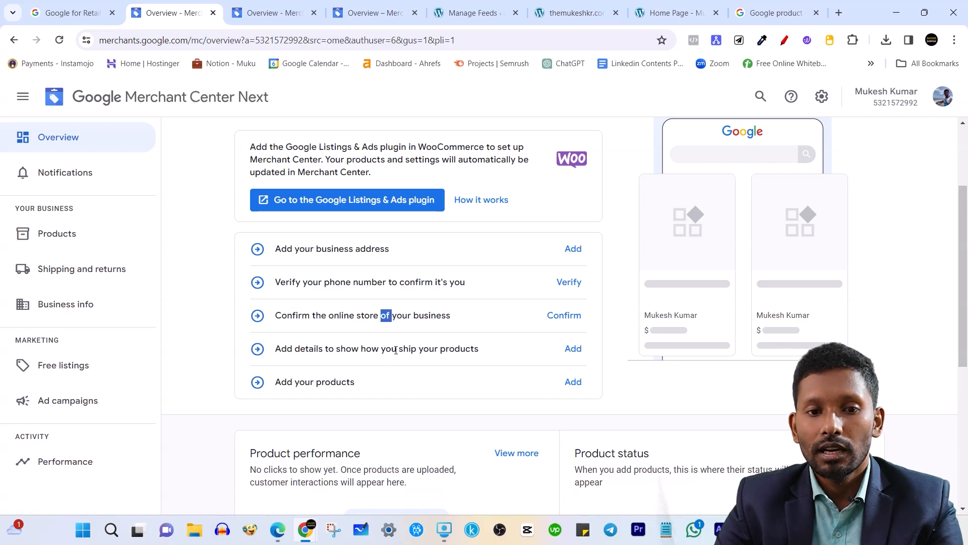
# Review the shipping and Add your products steps, then return to CTX Feed's Manage Feeds.
pyautogui.tripleClick(394, 348)
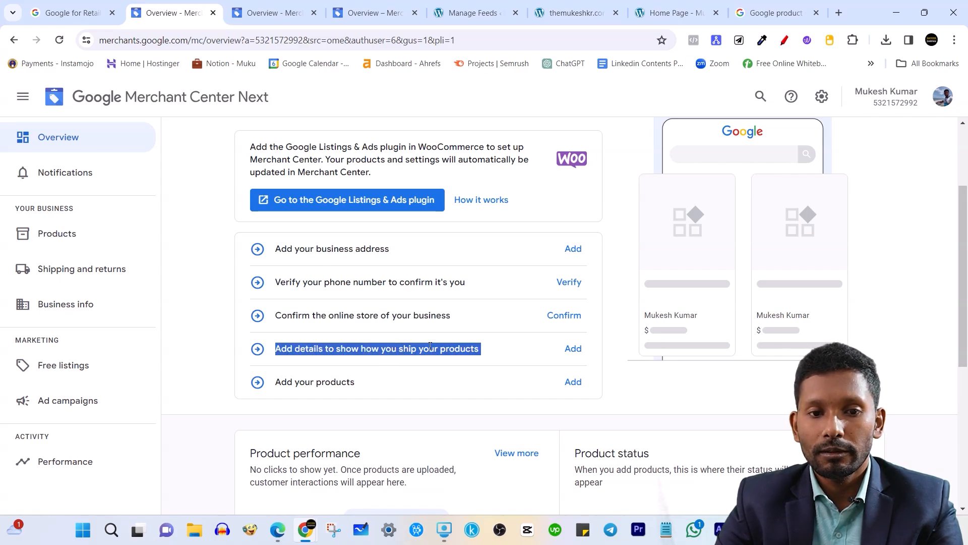
pyautogui.tripleClick(328, 383)
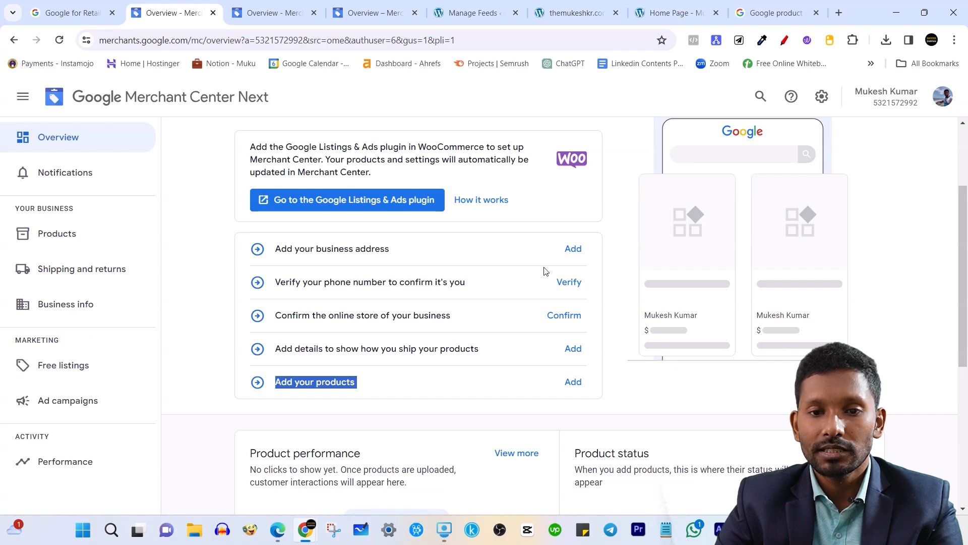
pyautogui.scroll(-3, 551, 337)
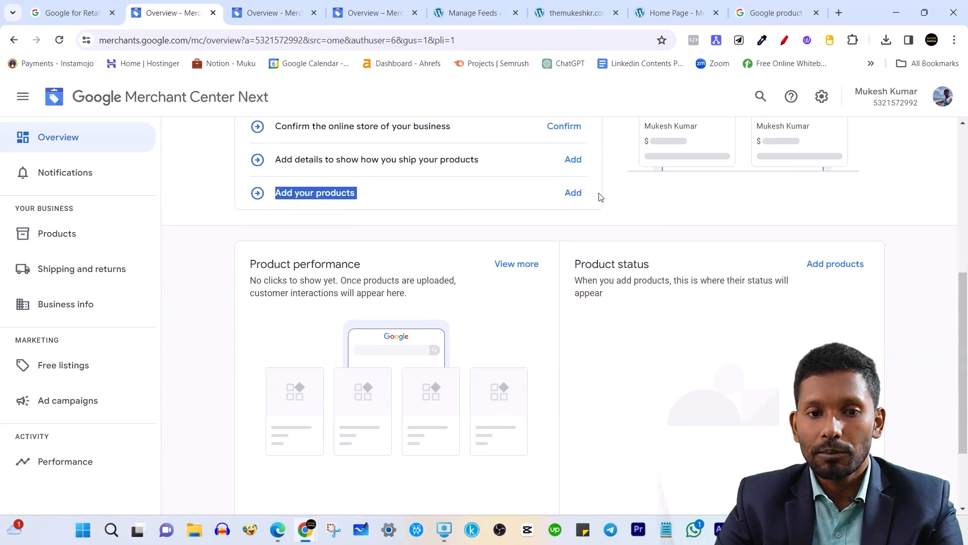
pyautogui.scroll(5, 601, 197)
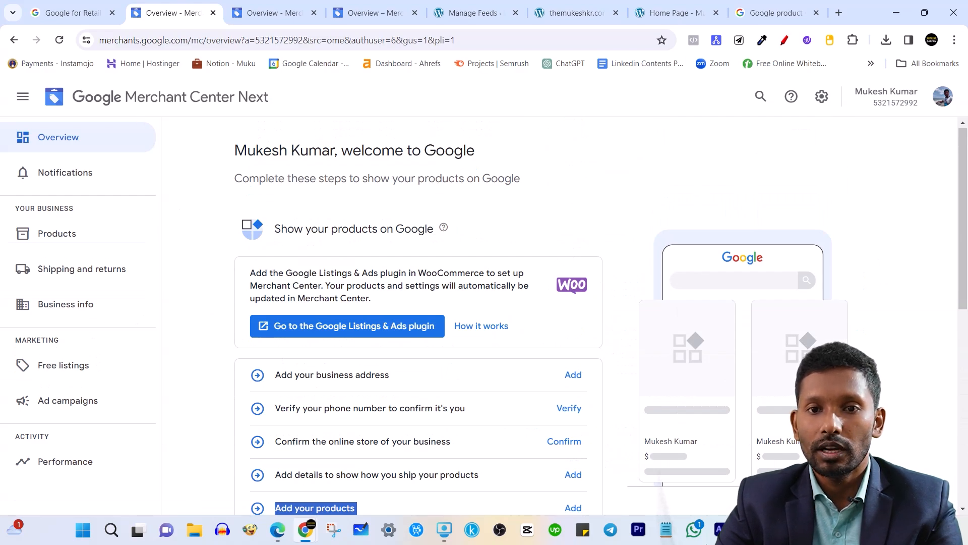
pyautogui.click(475, 8)
pyautogui.scroll(1, 437, 250)
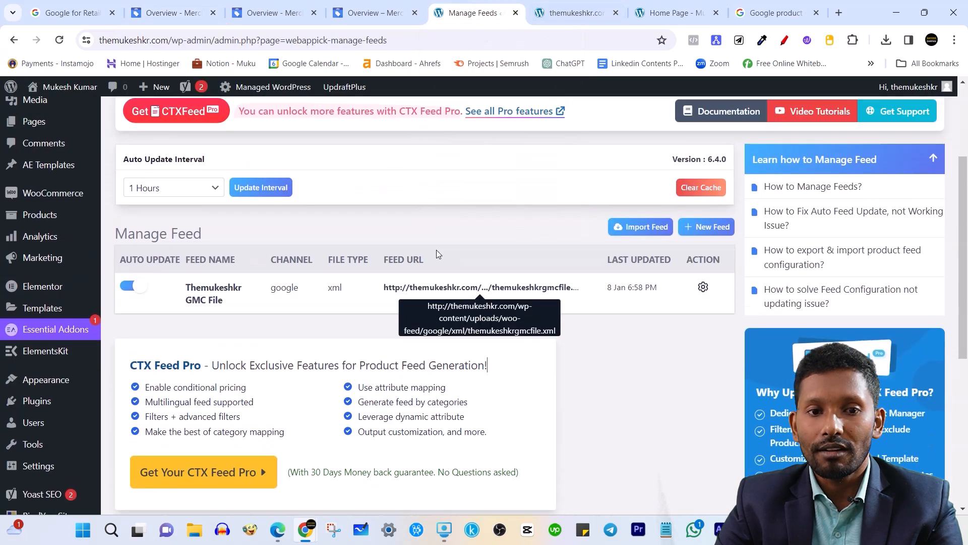
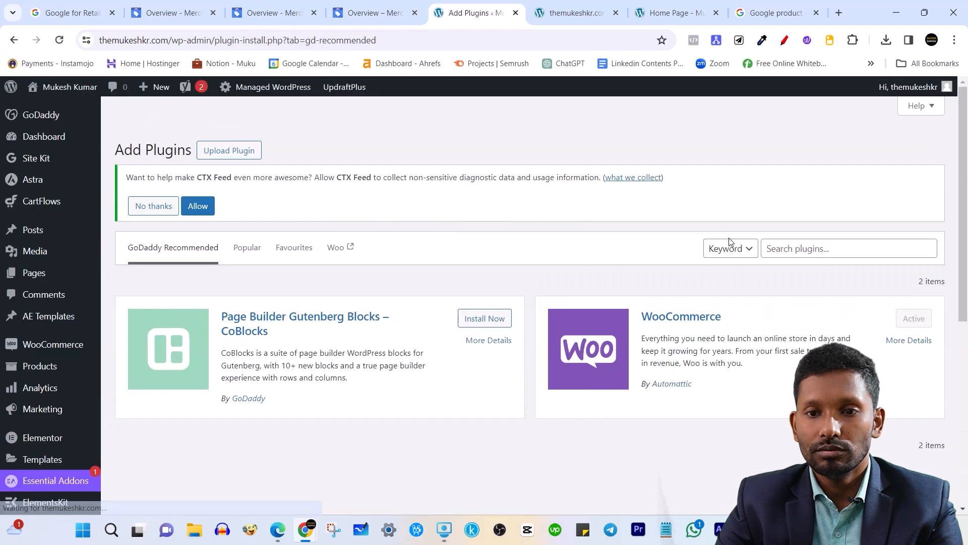
# Search the plugin directory for 'product feed pro' to locate Product Feed PRO for WooCommerce.
pyautogui.click(806, 253)
pyautogui.write('p')
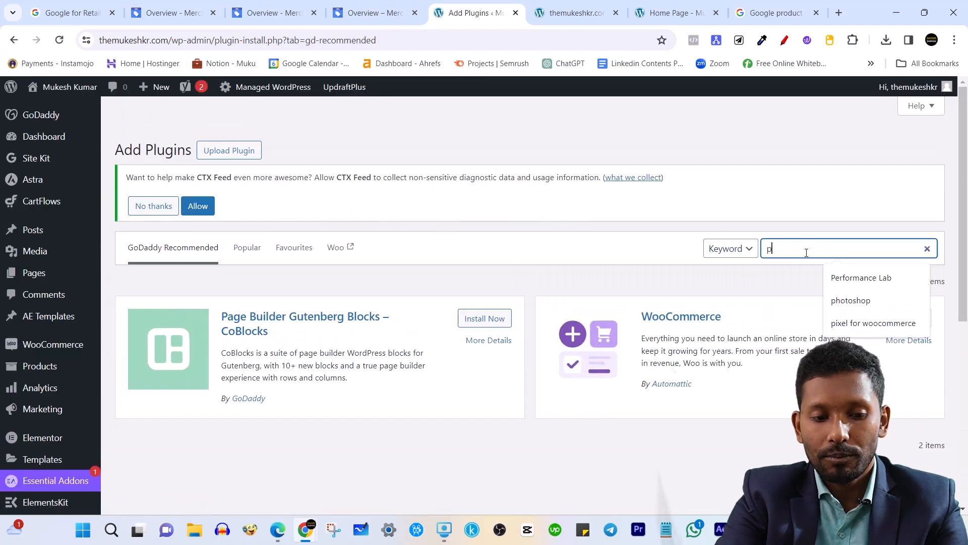
pyautogui.write('roduct feed pr')
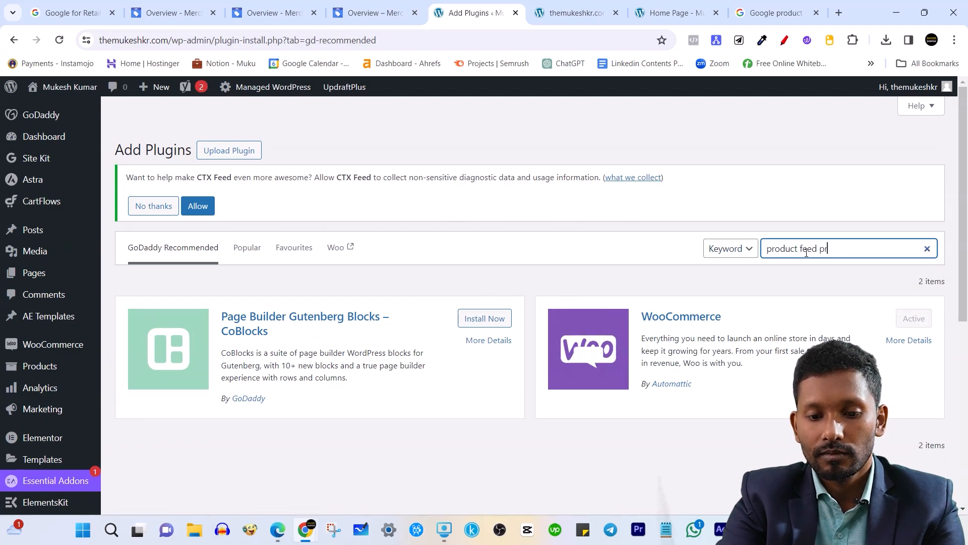
pyautogui.write('o')
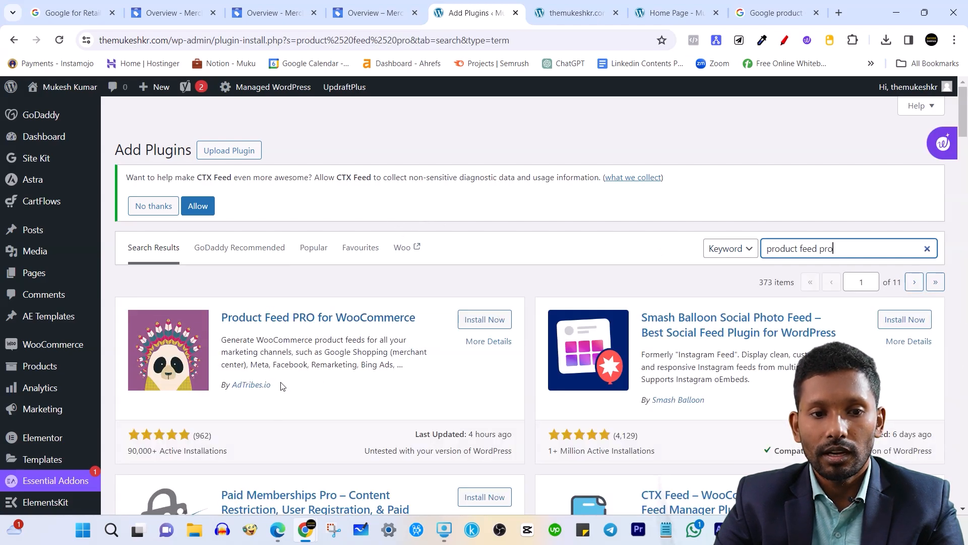
pyautogui.moveTo(281, 386); pyautogui.dragTo(239, 386)
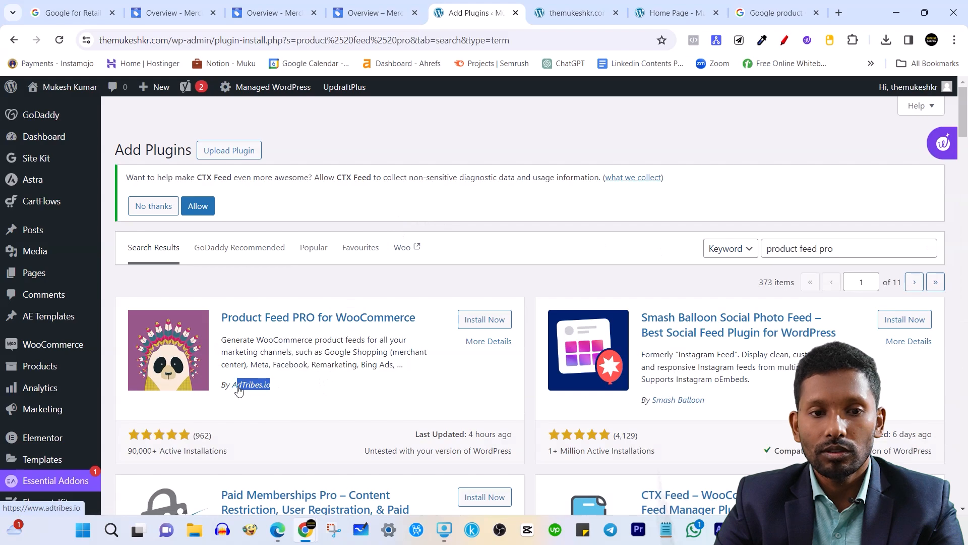
pyautogui.click(301, 294)
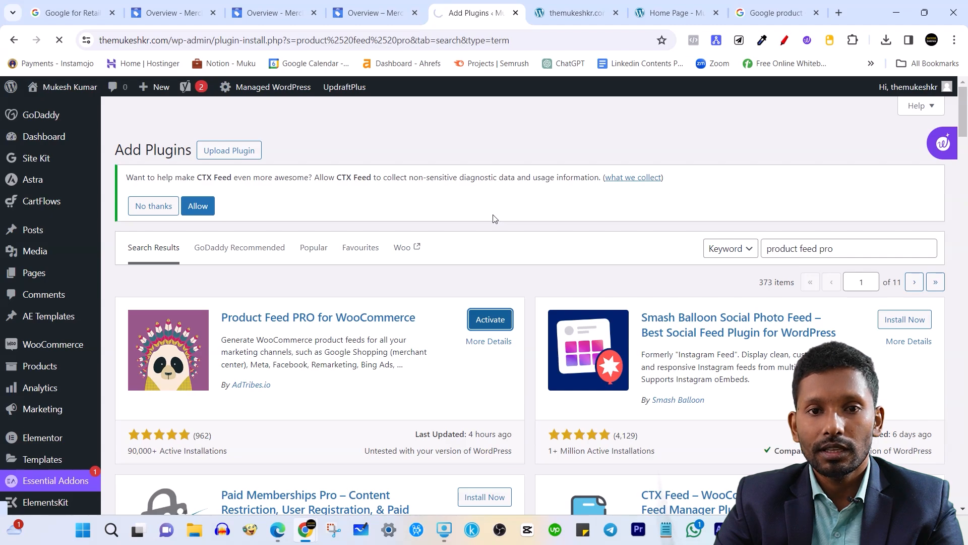
# Go to Product Feed Pro > Create feed from the admin sidebar.
pyautogui.scroll(-6, 47, 335)
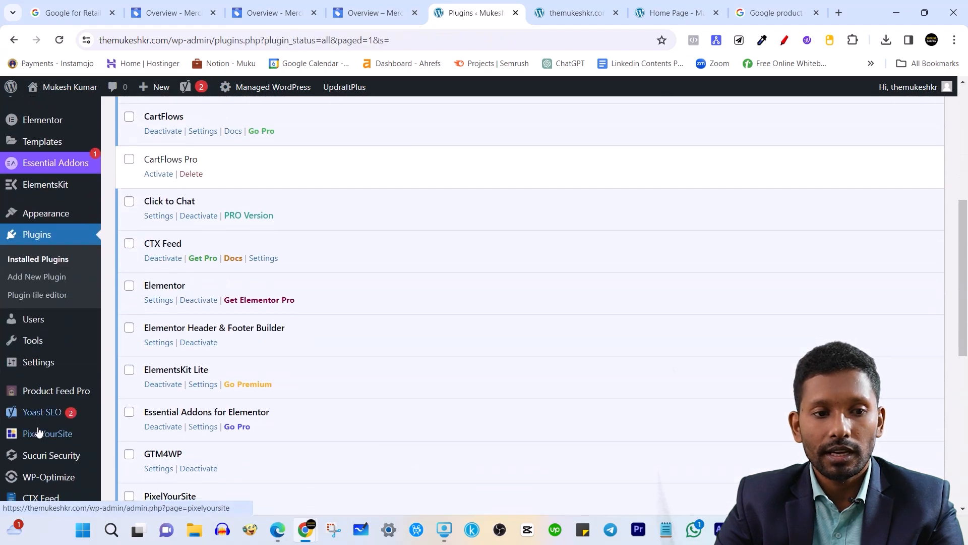
pyautogui.scroll(-6, 38, 432)
pyautogui.moveTo(57, 351)
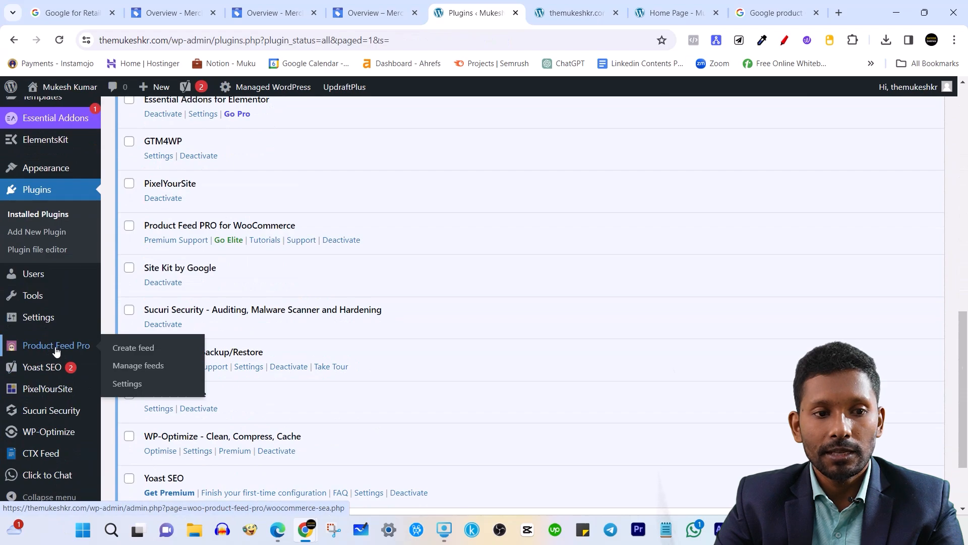
pyautogui.moveTo(34, 460)
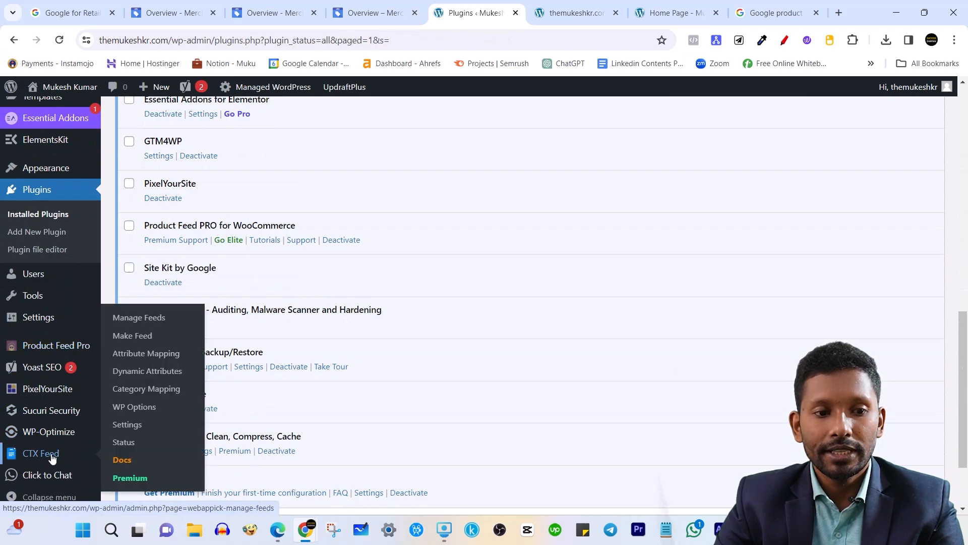
pyautogui.moveTo(26, 353)
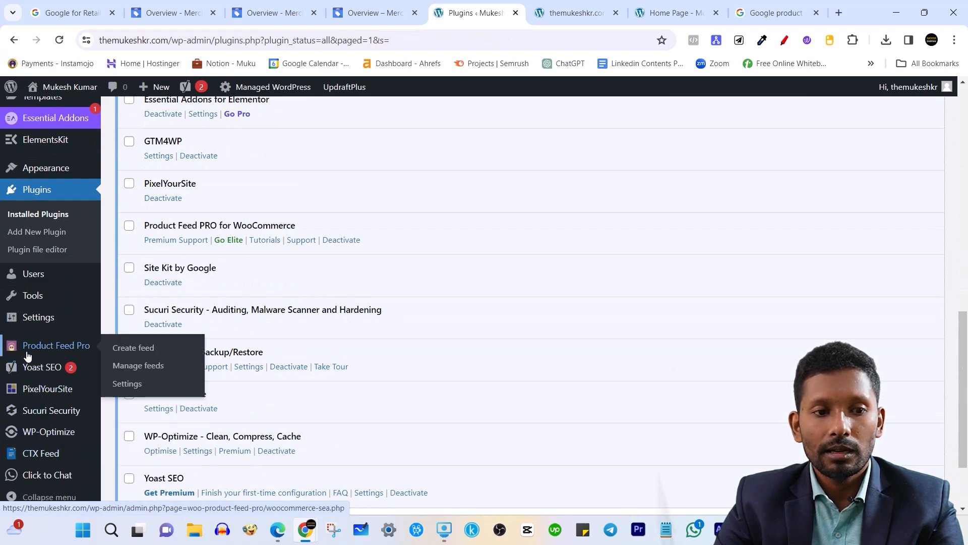
pyautogui.click(152, 355)
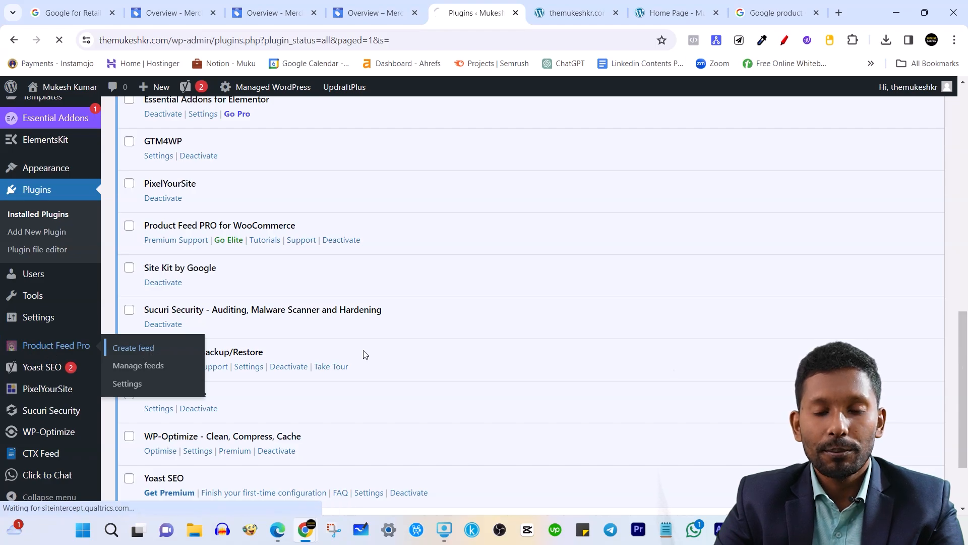
pyautogui.scroll(12, 450, 346)
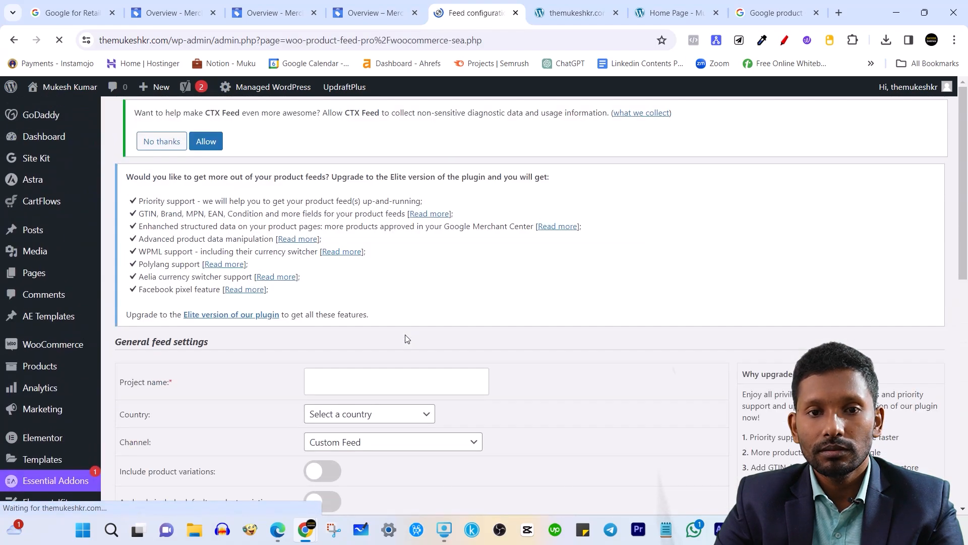
# Enter project name 'Google TMK Feed', country India and channel Google Shopping.
pyautogui.scroll(-4, 414, 339)
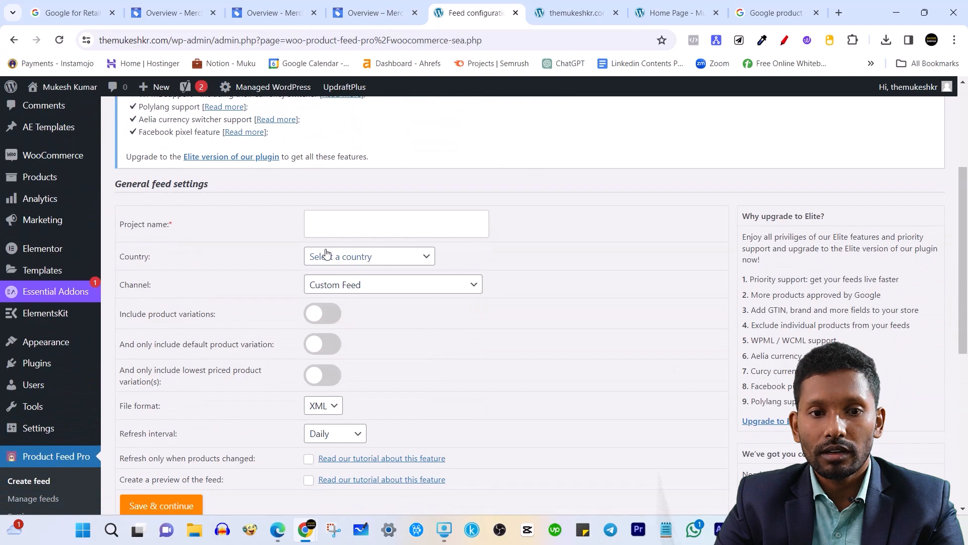
pyautogui.click(330, 220)
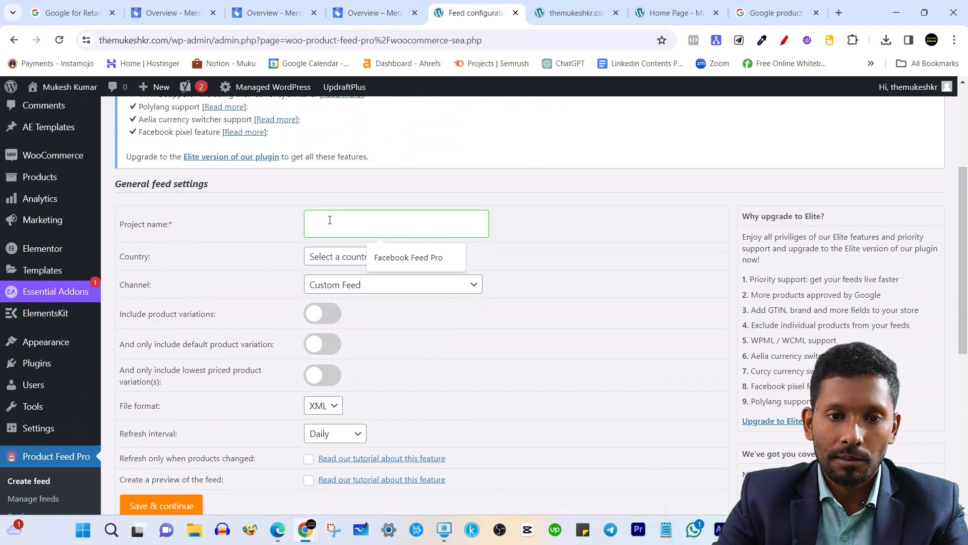
pyautogui.write('Go')
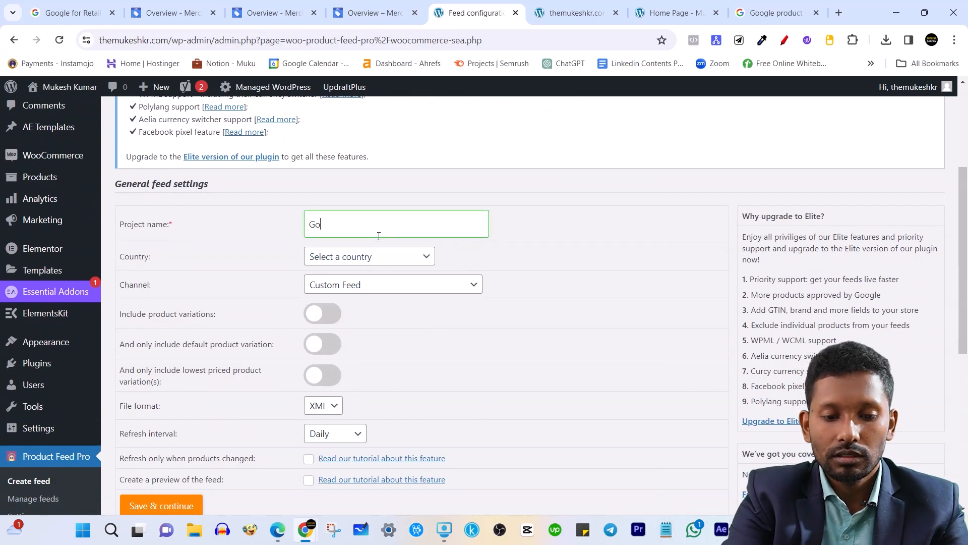
pyautogui.write('ogle TMK')
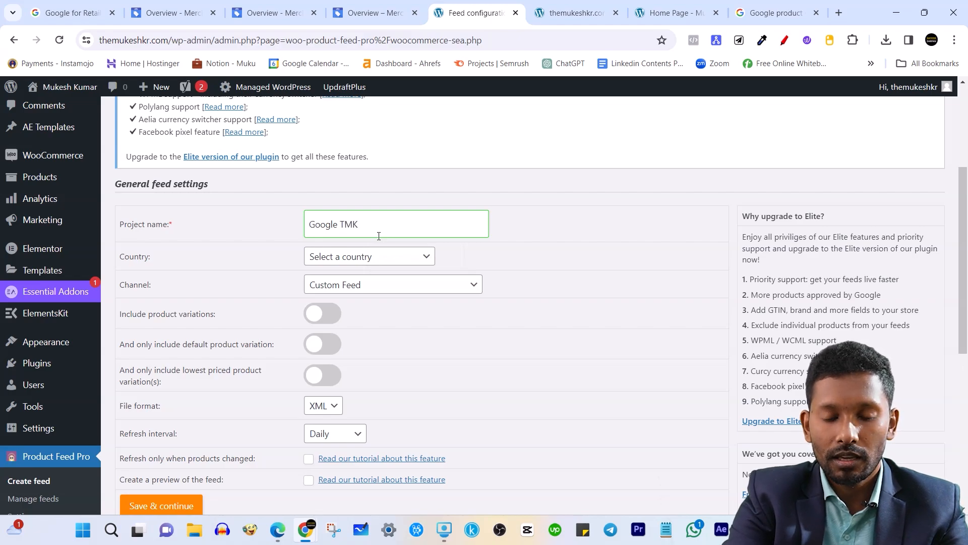
pyautogui.write('eed')
pyautogui.click(366, 257)
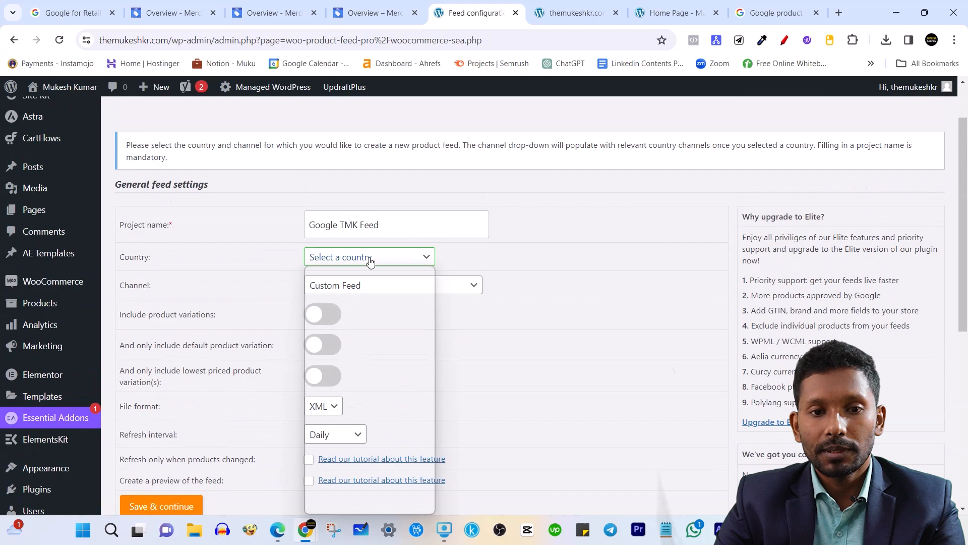
pyautogui.write('in')
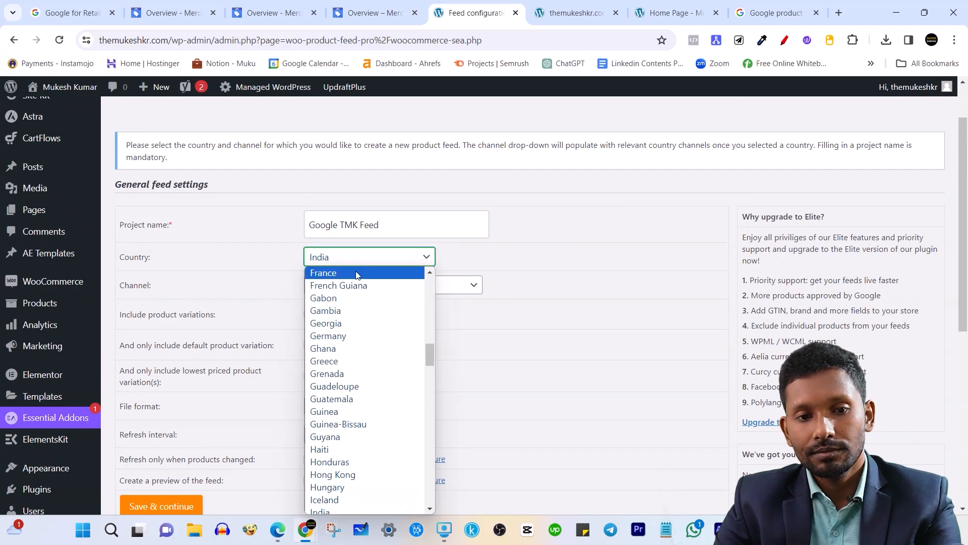
pyautogui.click(380, 292)
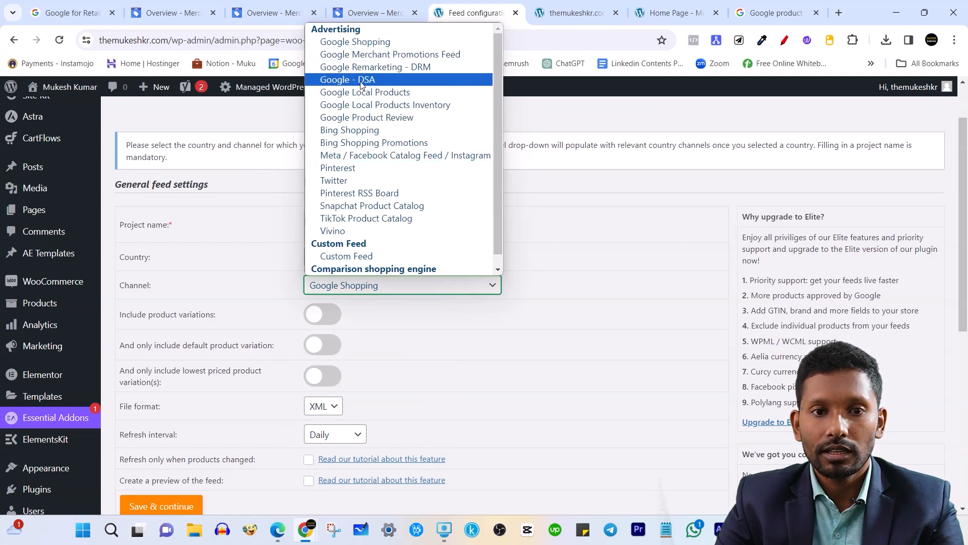
pyautogui.click(355, 42)
pyautogui.click(560, 213)
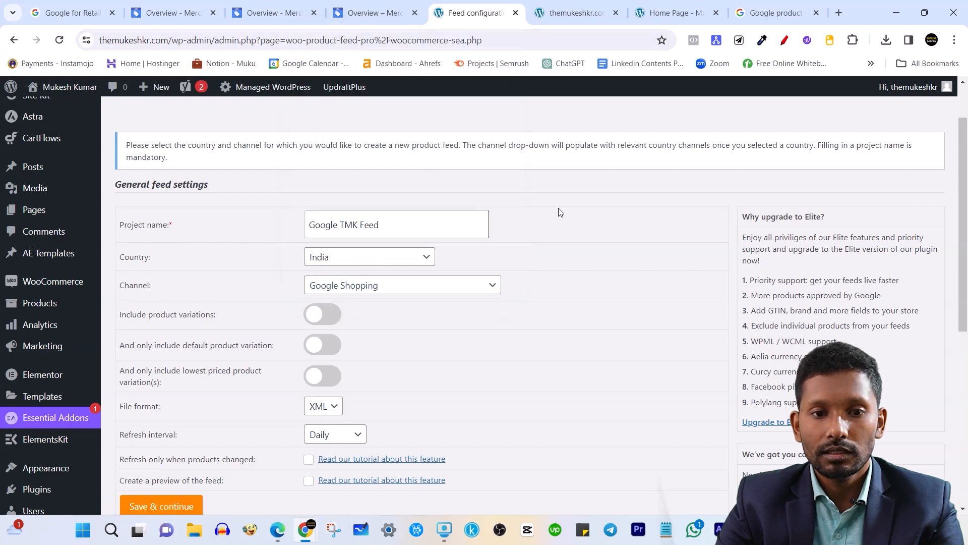
pyautogui.scroll(-1, 540, 275)
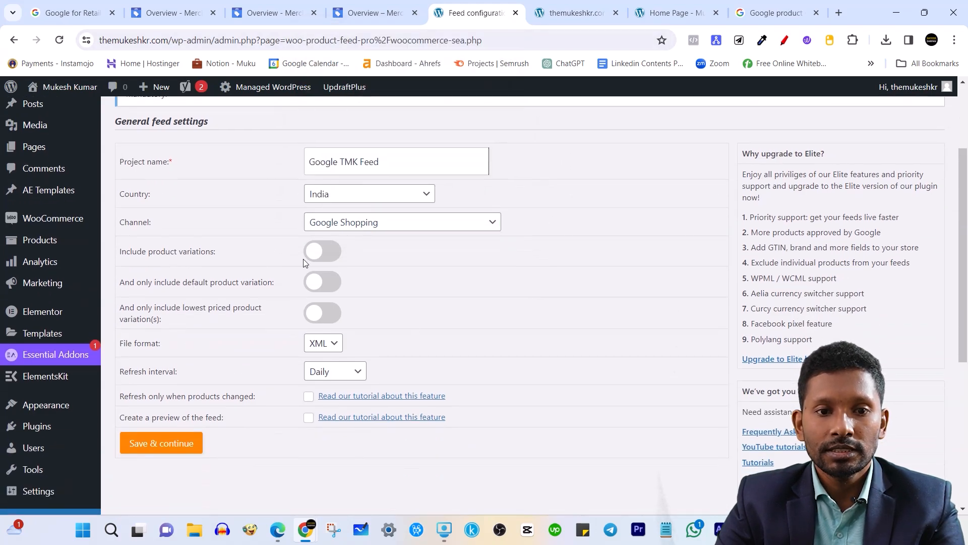
# Include product variations, set Refresh interval to Hourly, and save the general settings.
pyautogui.click(316, 255)
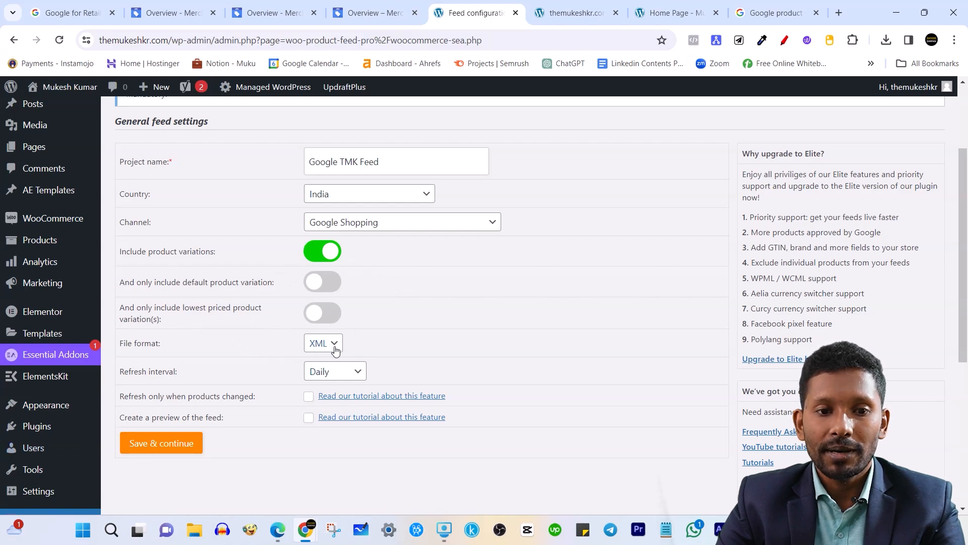
pyautogui.click(357, 376)
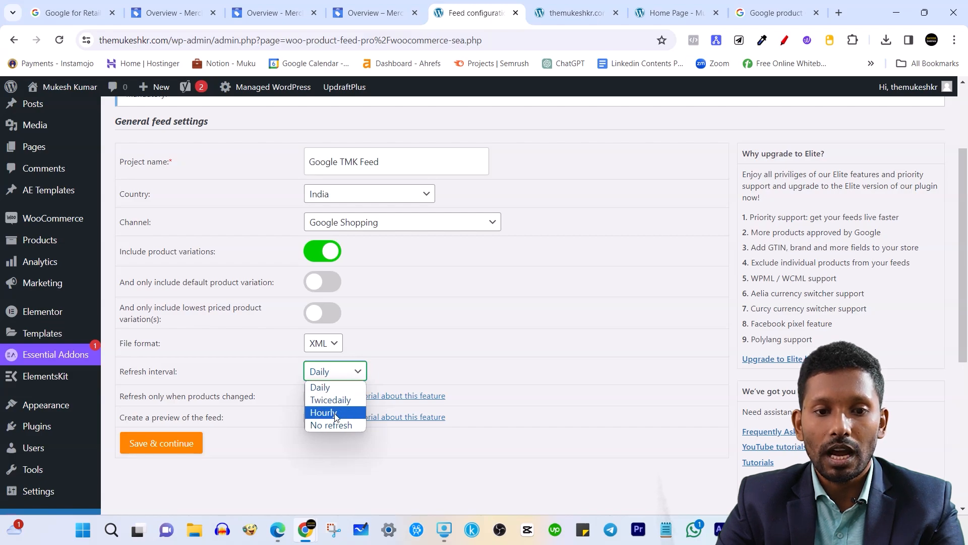
pyautogui.click(335, 412)
pyautogui.click(357, 378)
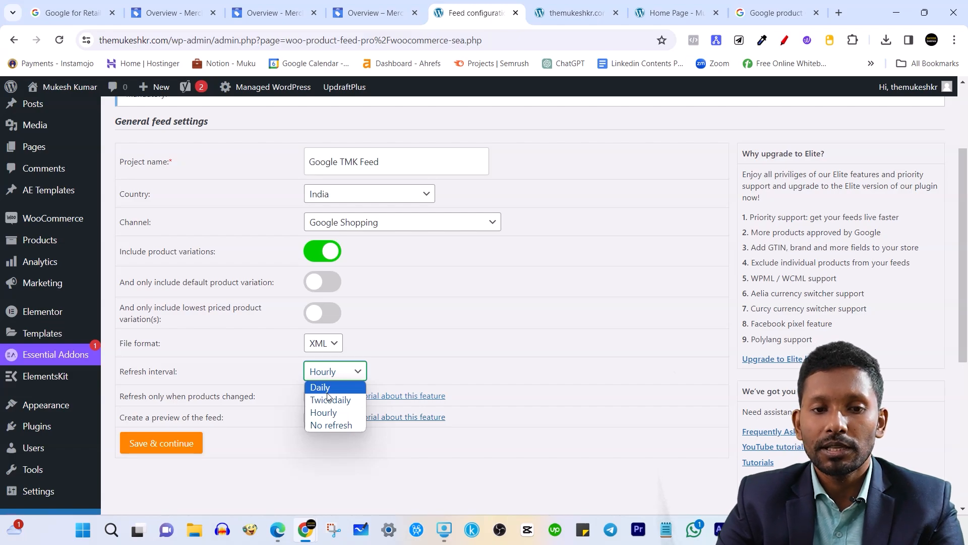
pyautogui.click(337, 412)
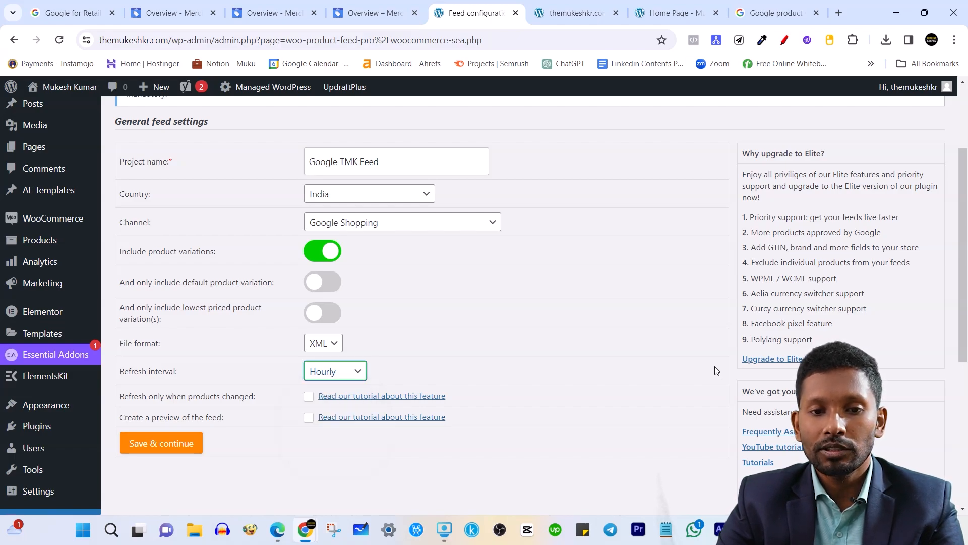
pyautogui.click(352, 471)
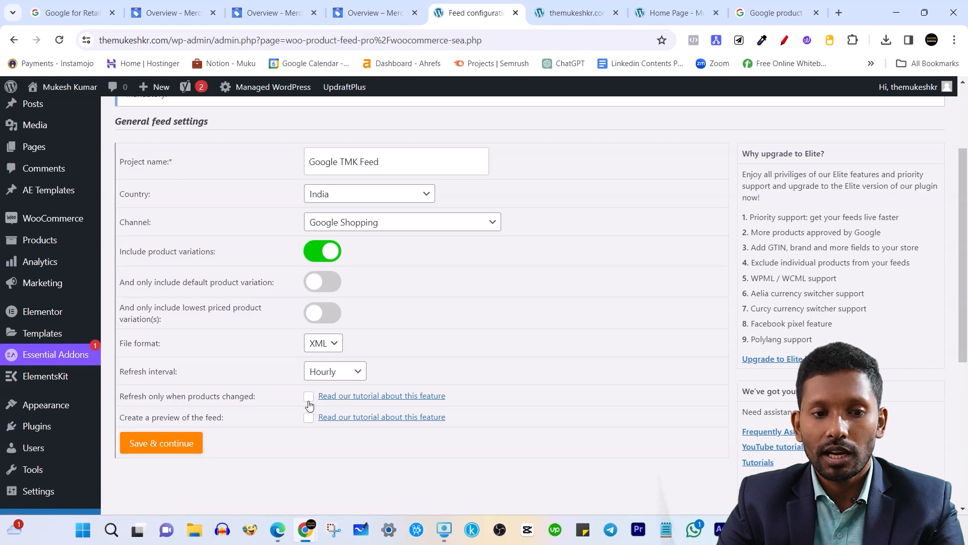
pyautogui.click(310, 401)
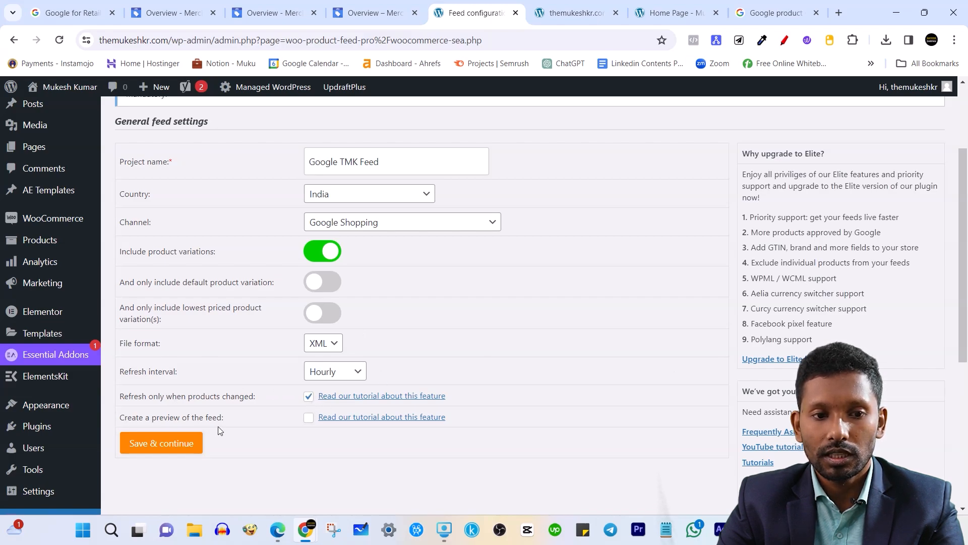
pyautogui.click(307, 396)
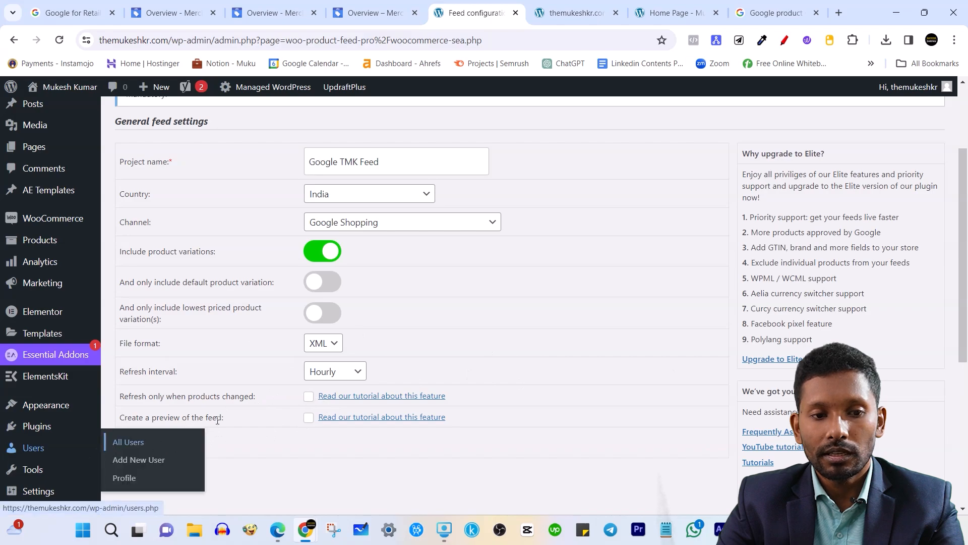
pyautogui.click(147, 443)
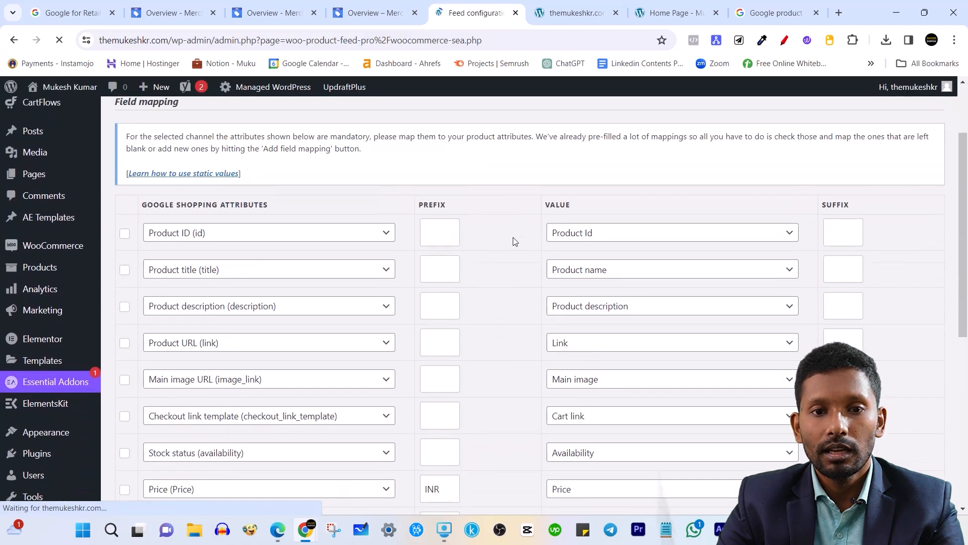
# Check the Product Id value choices in the field mapping, leaving it unchanged.
pyautogui.scroll(-4, 395, 303)
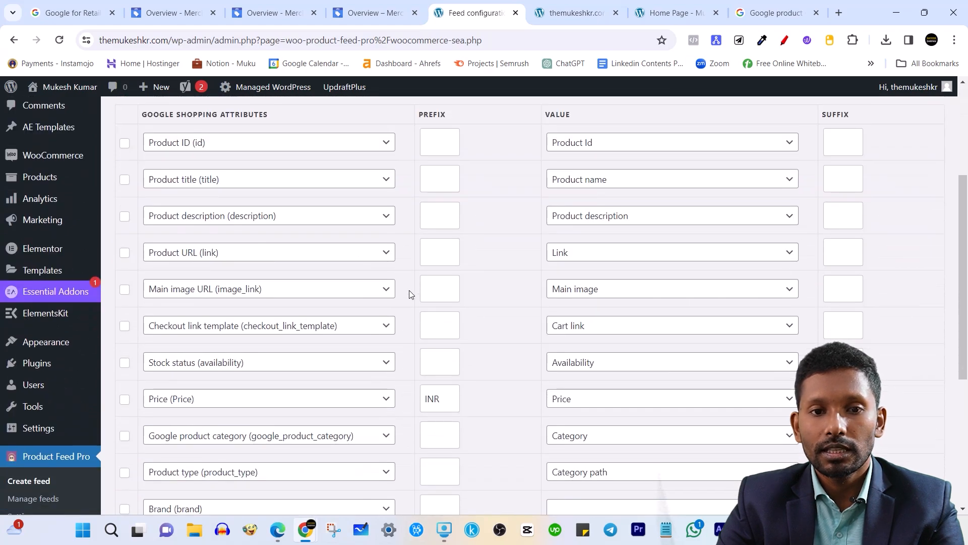
pyautogui.scroll(2, 353, 292)
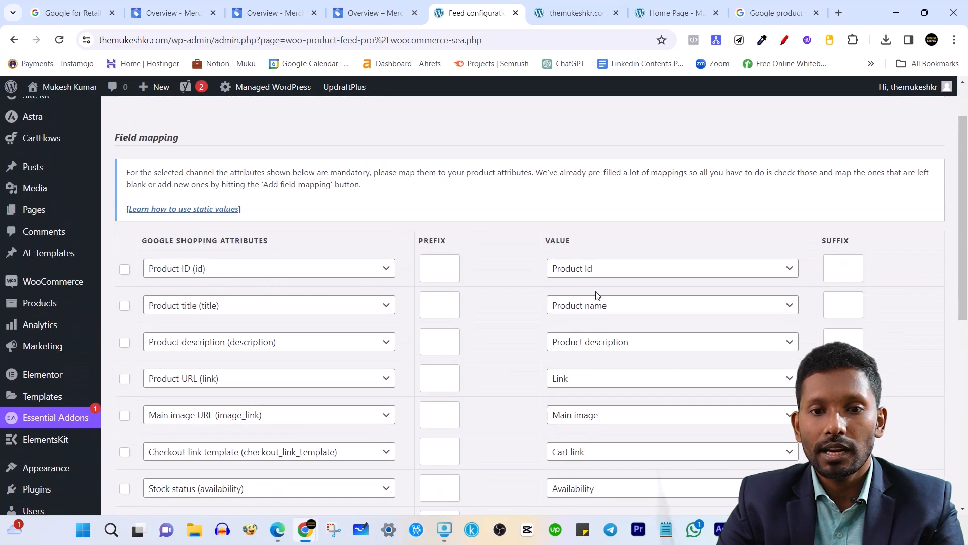
pyautogui.click(591, 270)
pyautogui.click(497, 213)
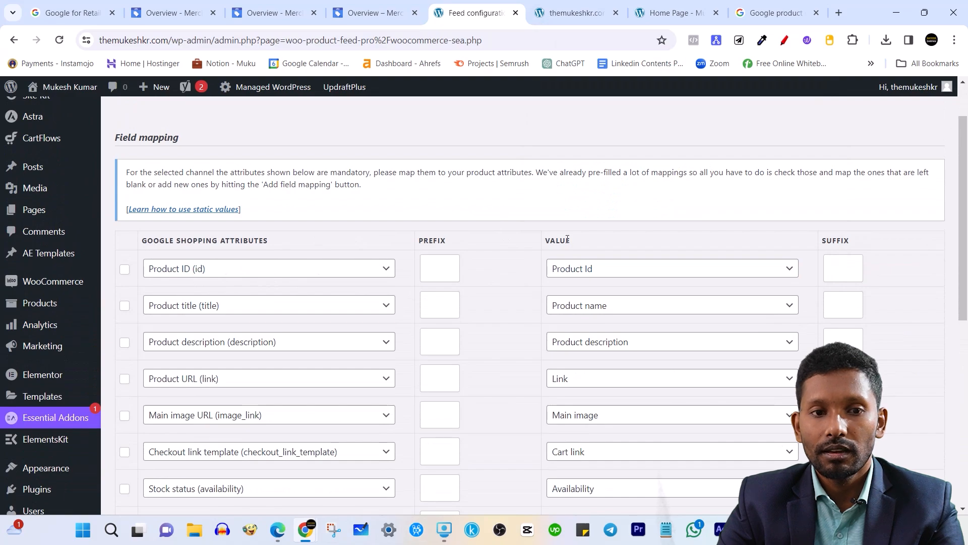
pyautogui.moveTo(228, 237); pyautogui.dragTo(292, 242)
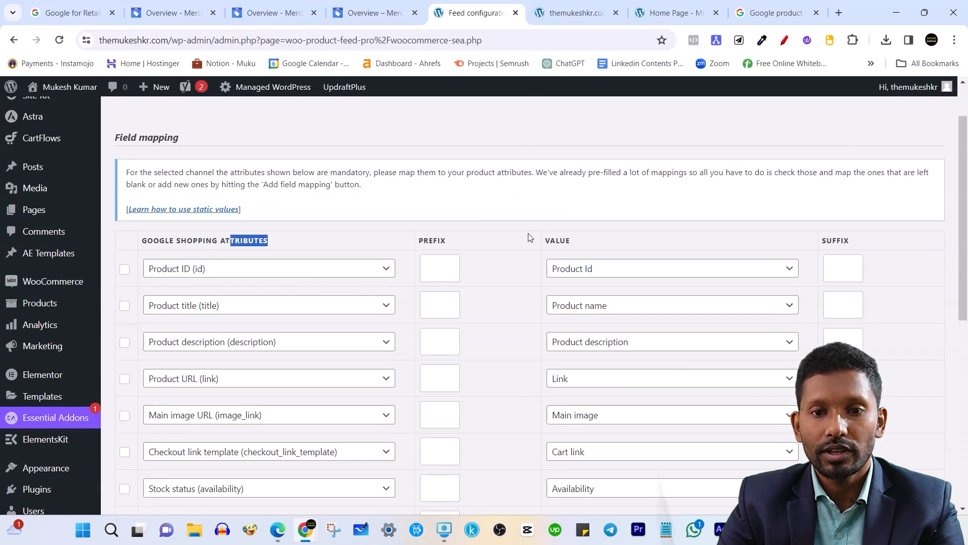
pyautogui.click(550, 239)
# Browse the Brand value sources and map Brand to backorders (Custom attribute).
pyautogui.scroll(-3, 489, 217)
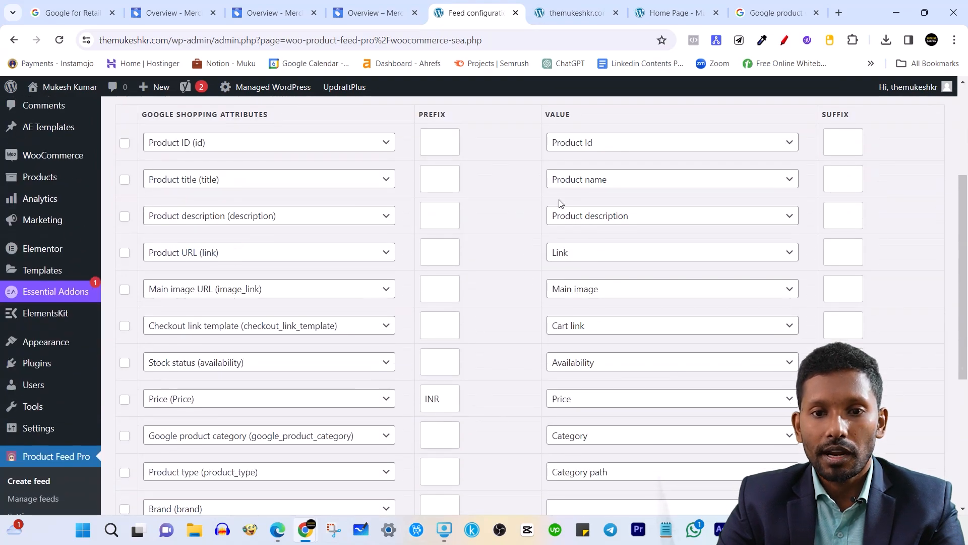
pyautogui.scroll(-3, 207, 268)
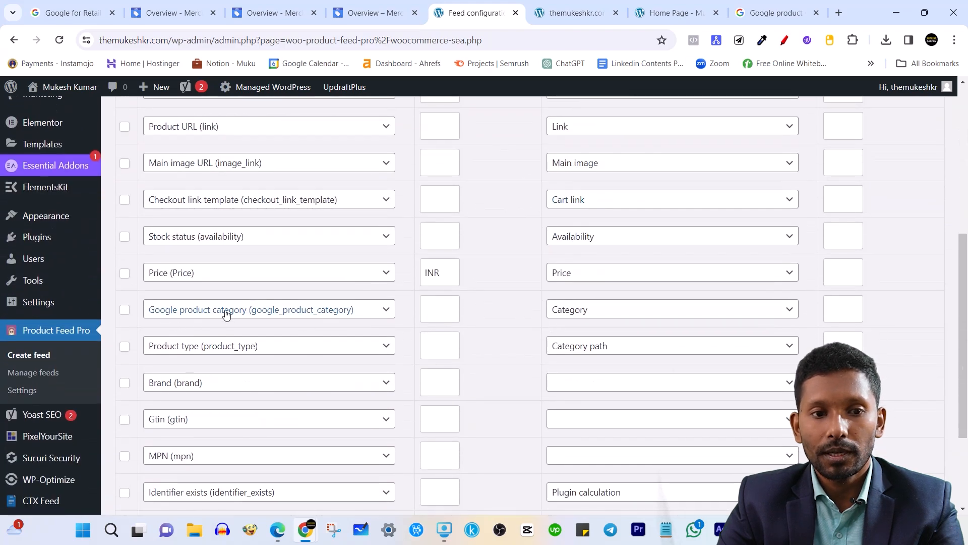
pyautogui.scroll(-1, 225, 314)
pyautogui.scroll(1, 359, 293)
pyautogui.scroll(-3, 378, 316)
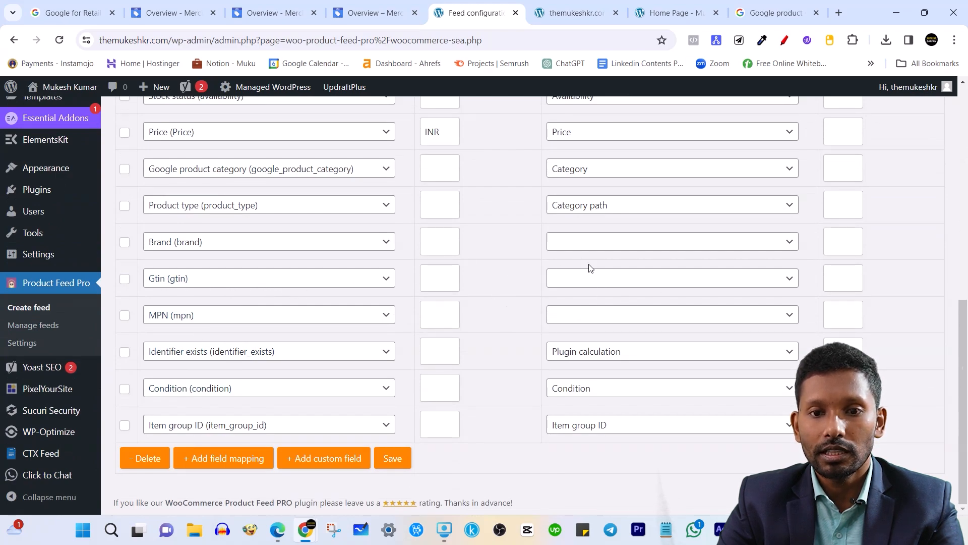
pyautogui.click(593, 243)
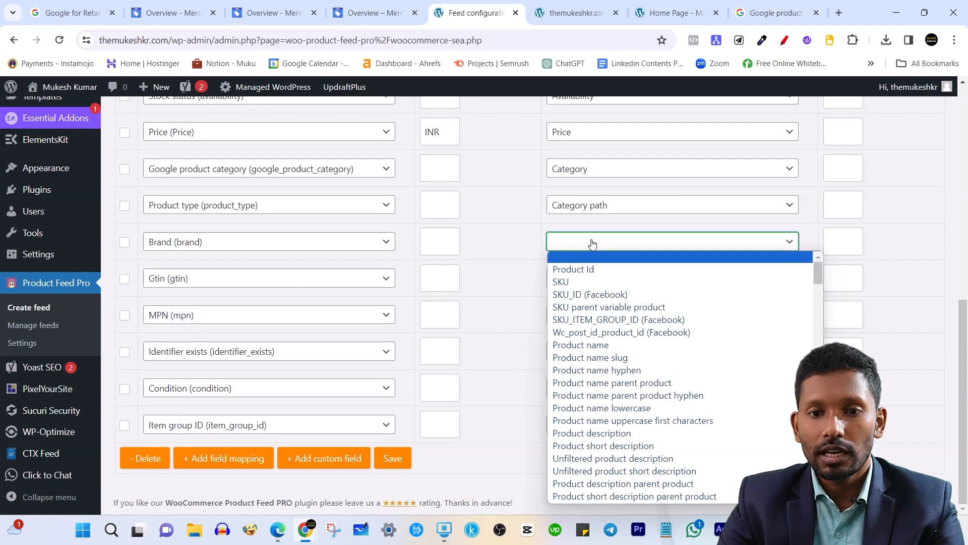
pyautogui.click(523, 243)
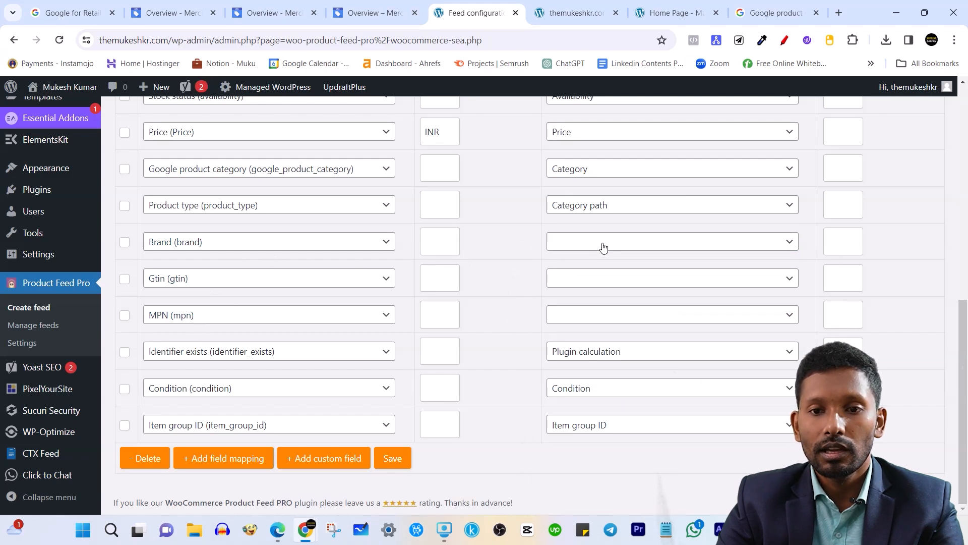
pyautogui.click(620, 246)
pyautogui.scroll(-15, 708, 353)
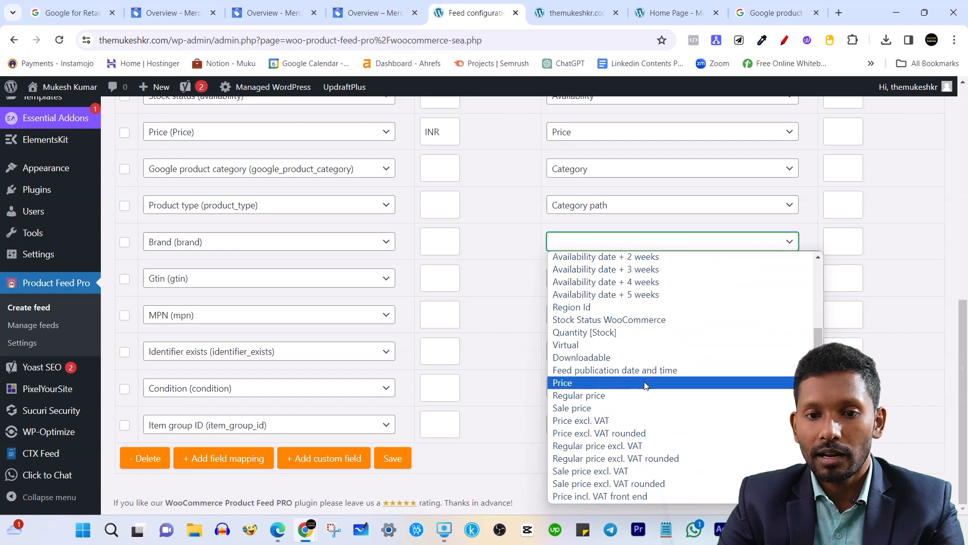
pyautogui.scroll(3, 641, 376)
pyautogui.scroll(15, 642, 378)
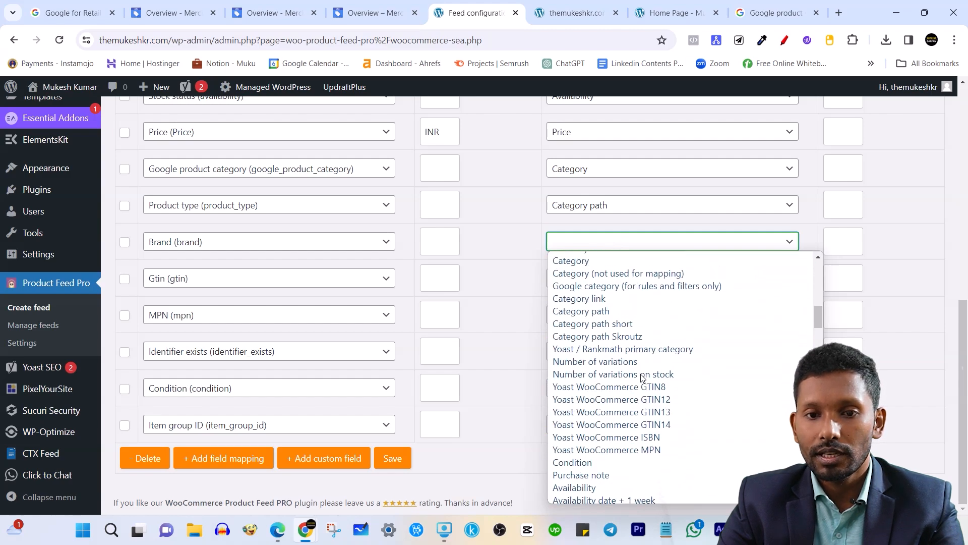
pyautogui.scroll(-15, 642, 377)
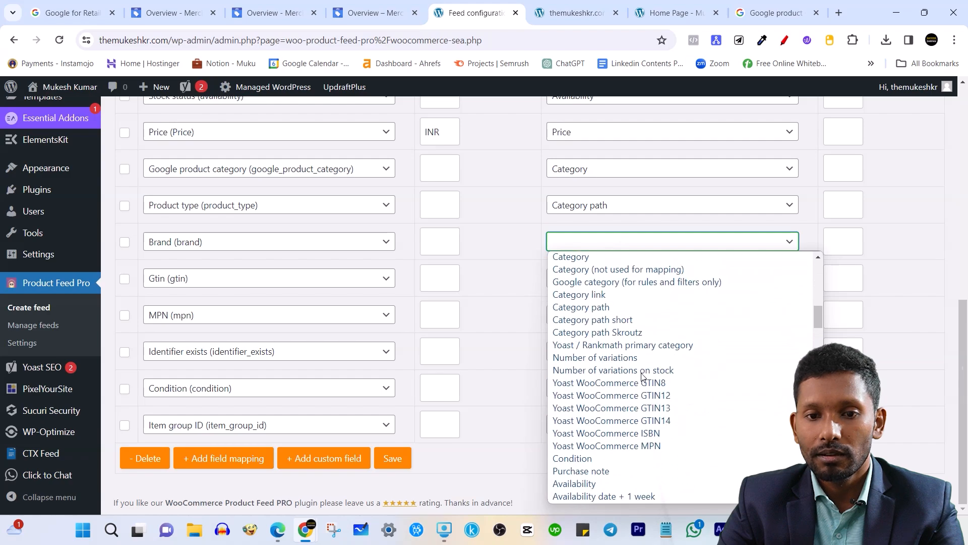
pyautogui.scroll(-15, 644, 448)
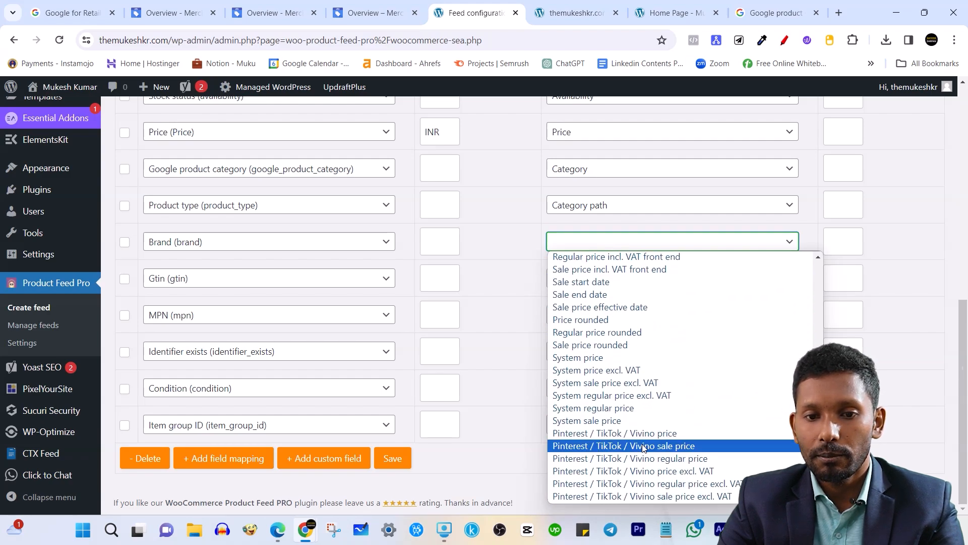
pyautogui.scroll(-10, 643, 446)
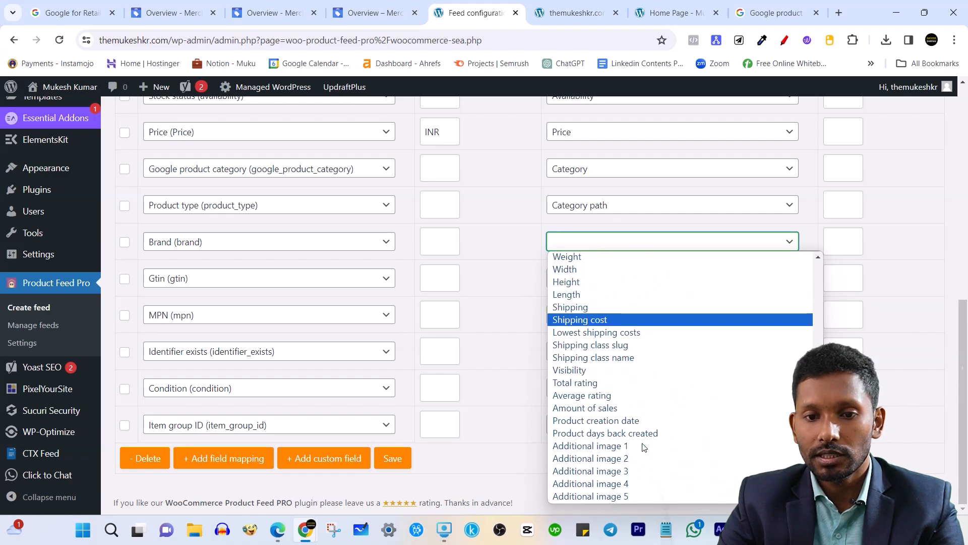
pyautogui.scroll(8, 605, 413)
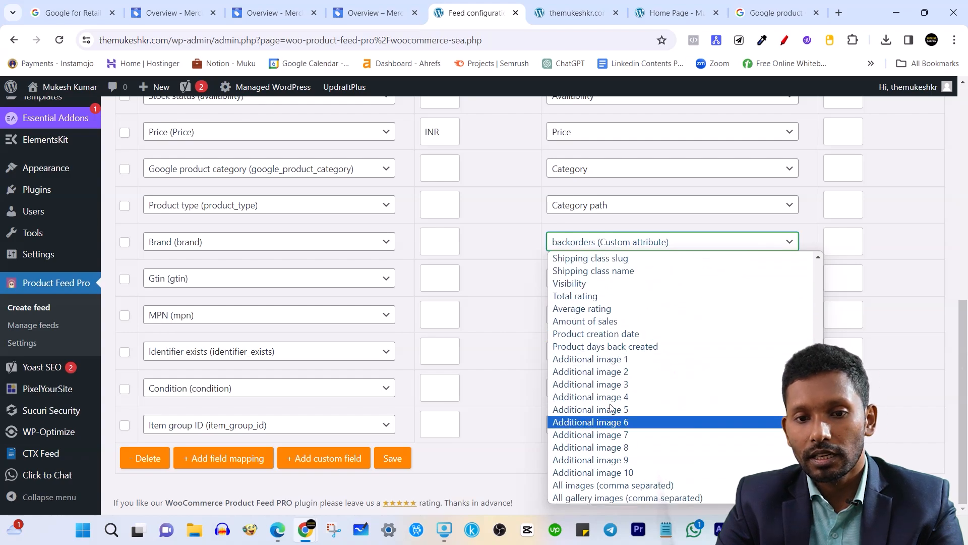
pyautogui.scroll(-2, 617, 406)
pyautogui.click(493, 292)
# Check the Gtin and MPN value choices, leaving both empty.
pyautogui.click(619, 277)
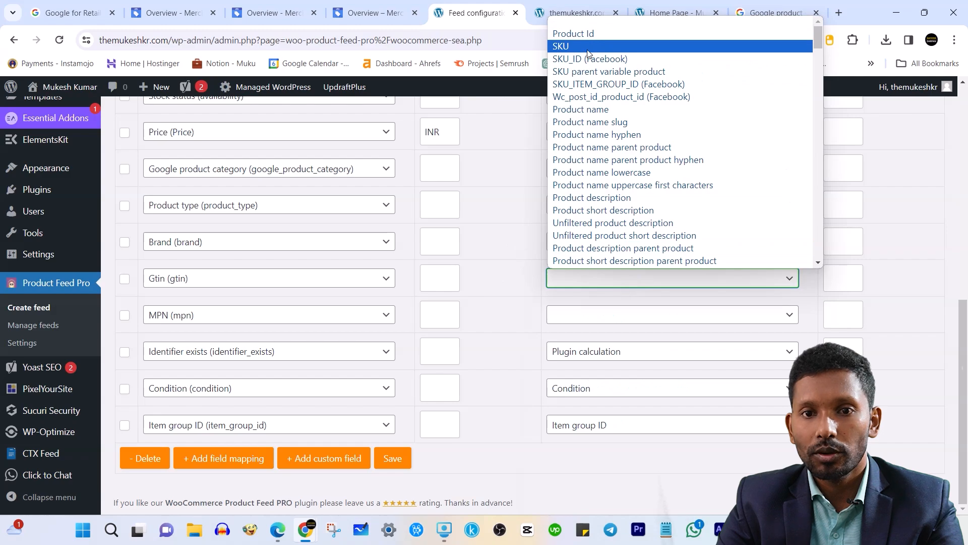
pyautogui.click(488, 291)
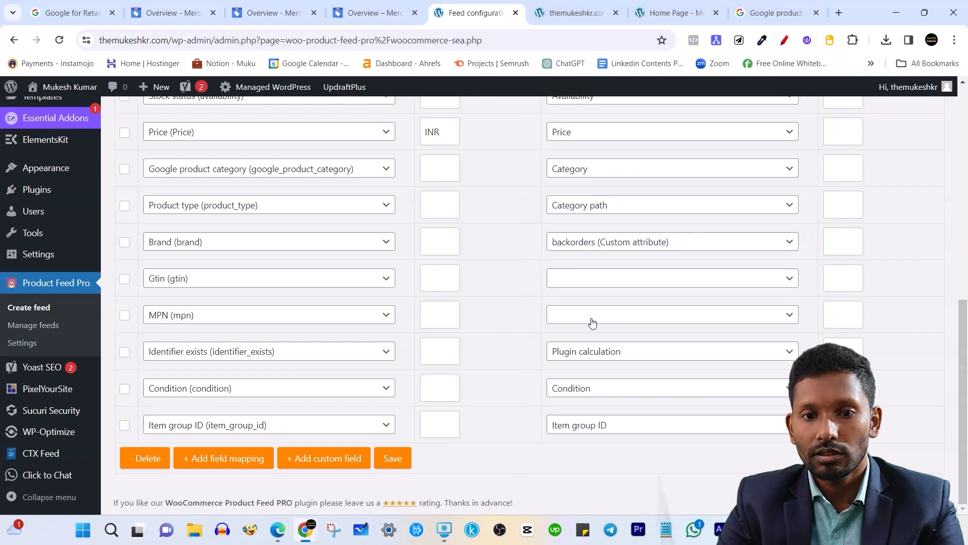
pyautogui.click(591, 318)
pyautogui.click(480, 309)
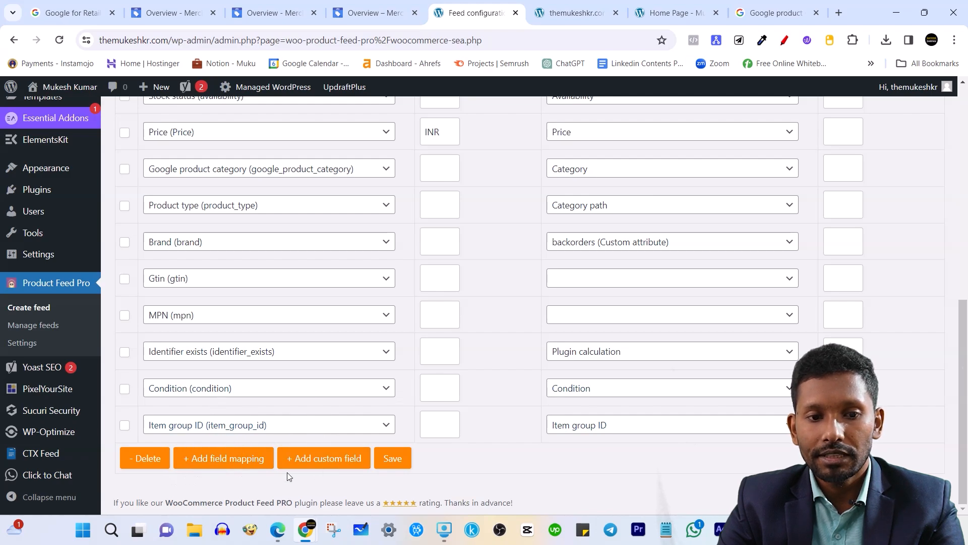
# Add a new field mapping row for the Size (size) attribute.
pyautogui.click(225, 459)
pyautogui.click(388, 423)
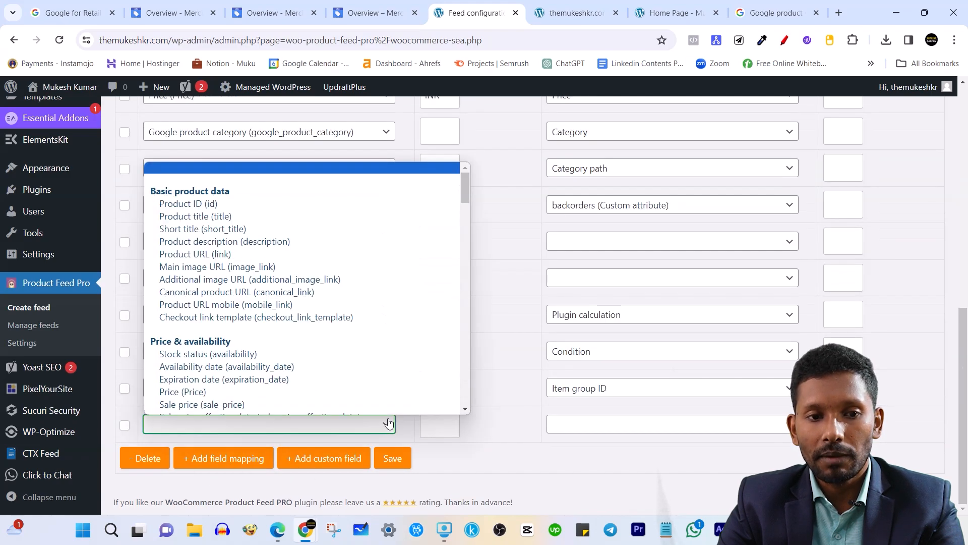
pyautogui.scroll(-3, 297, 348)
pyautogui.scroll(-6, 253, 377)
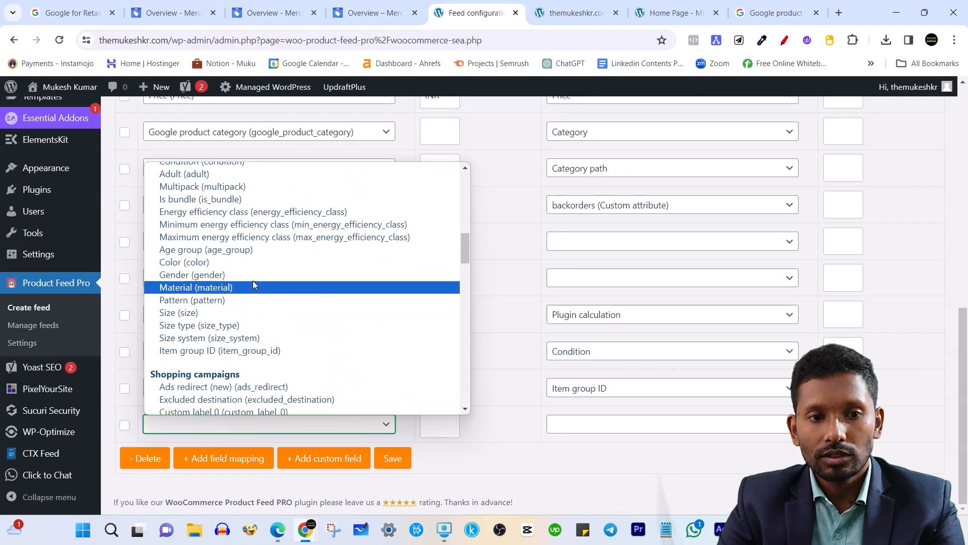
pyautogui.click(252, 312)
# Set the Size row's value to Size (Custom attribute) and save the mappings.
pyautogui.click(593, 433)
pyautogui.scroll(-3, 609, 323)
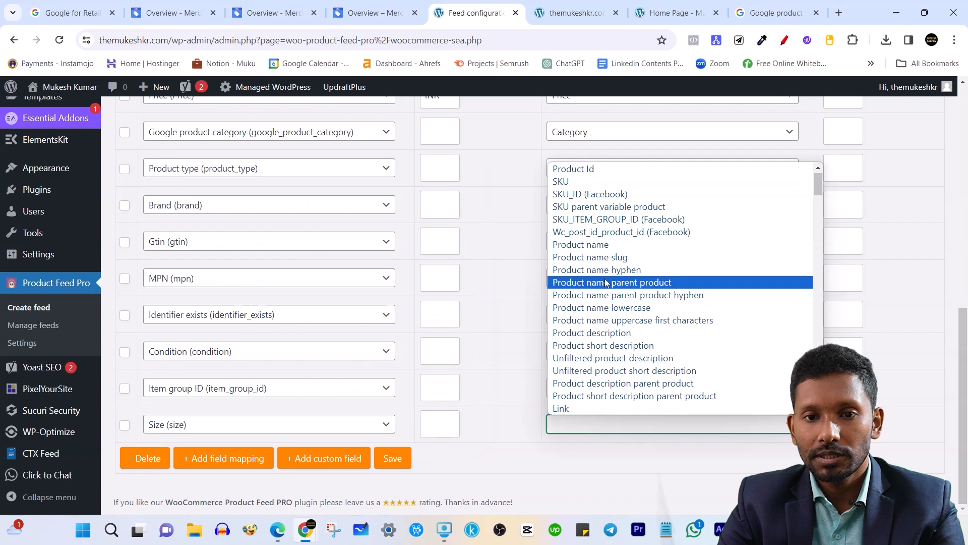
pyautogui.scroll(2, 610, 323)
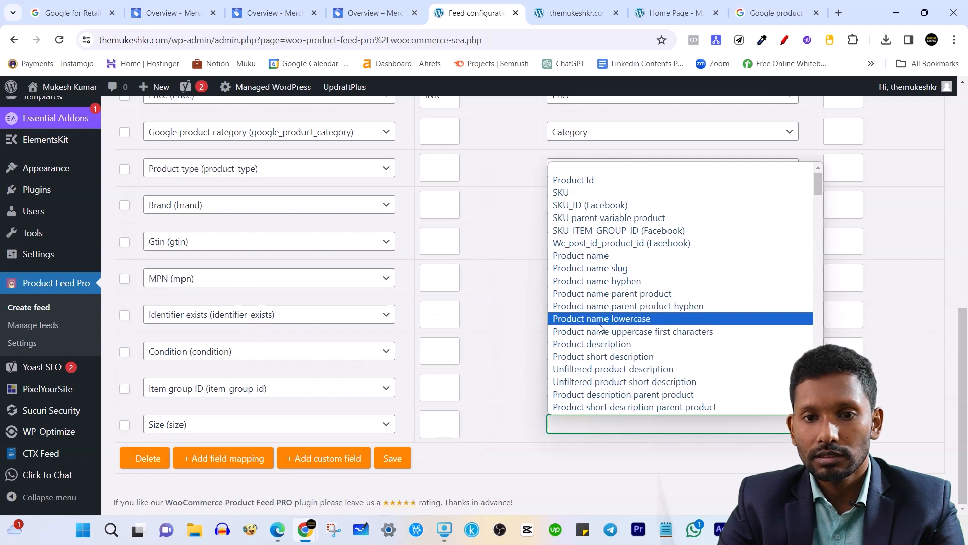
pyautogui.scroll(-15, 628, 322)
pyautogui.click(628, 322)
pyautogui.click(614, 460)
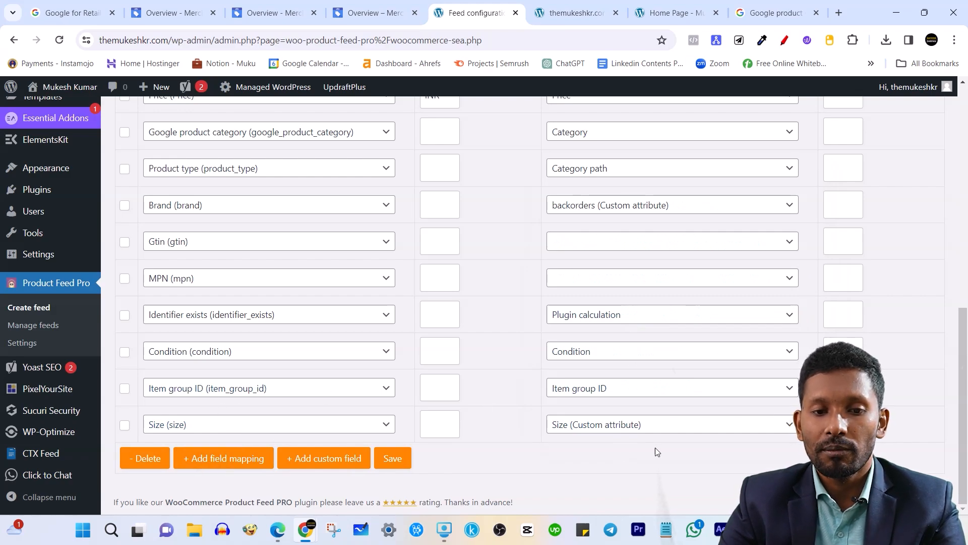
pyautogui.click(398, 459)
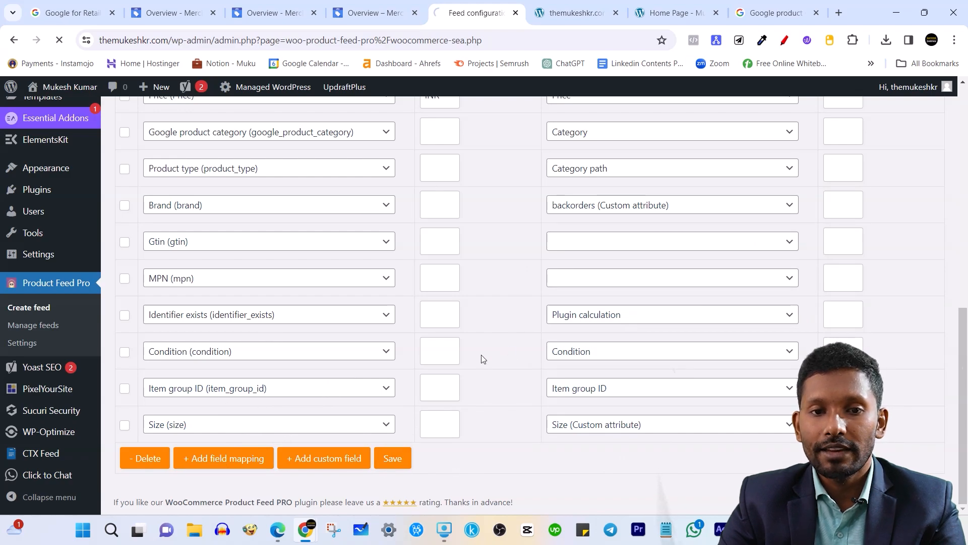
# Map Digital Marketing to Google category 1604 Clothing.
pyautogui.scroll(5, 474, 343)
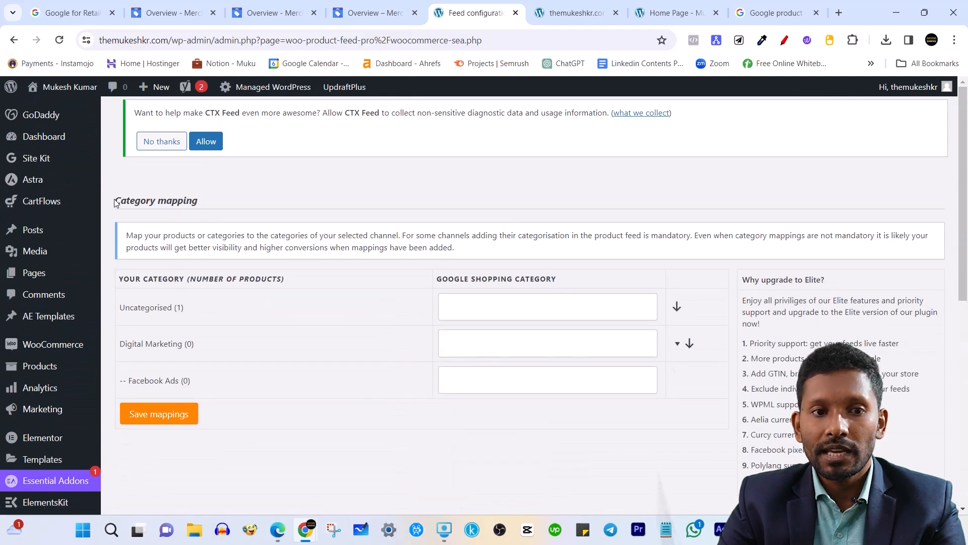
pyautogui.moveTo(115, 202); pyautogui.dragTo(215, 196)
pyautogui.click(396, 225)
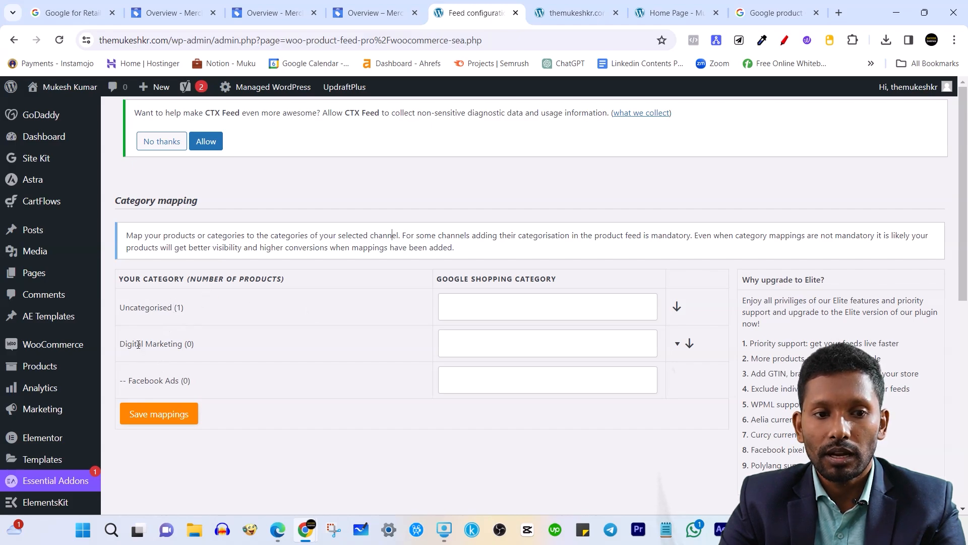
pyautogui.moveTo(138, 344); pyautogui.dragTo(186, 345)
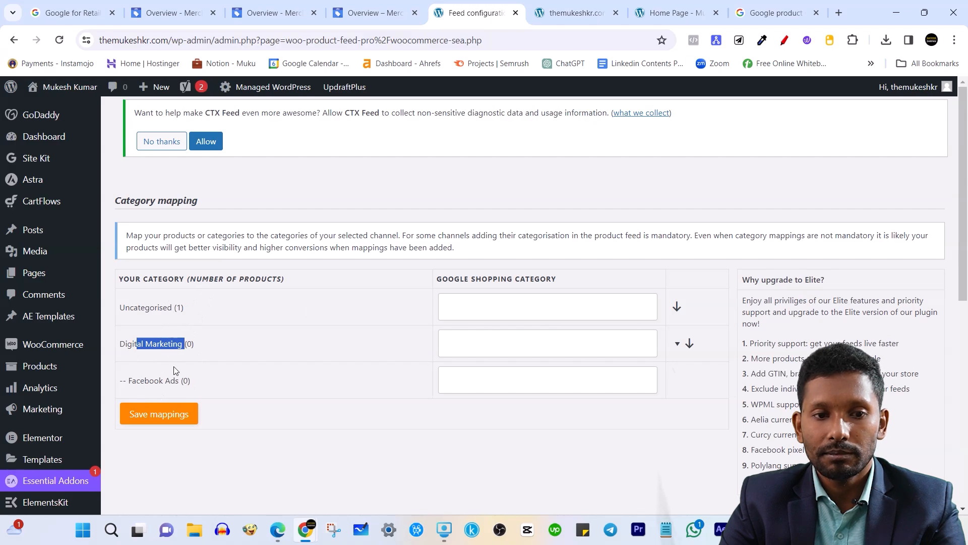
pyautogui.click(469, 343)
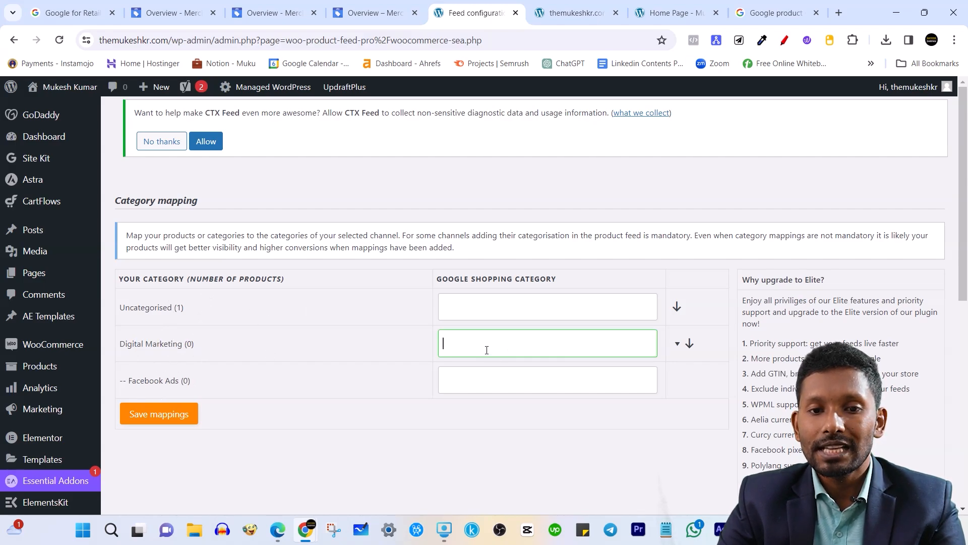
pyautogui.moveTo(443, 279); pyautogui.dragTo(562, 280)
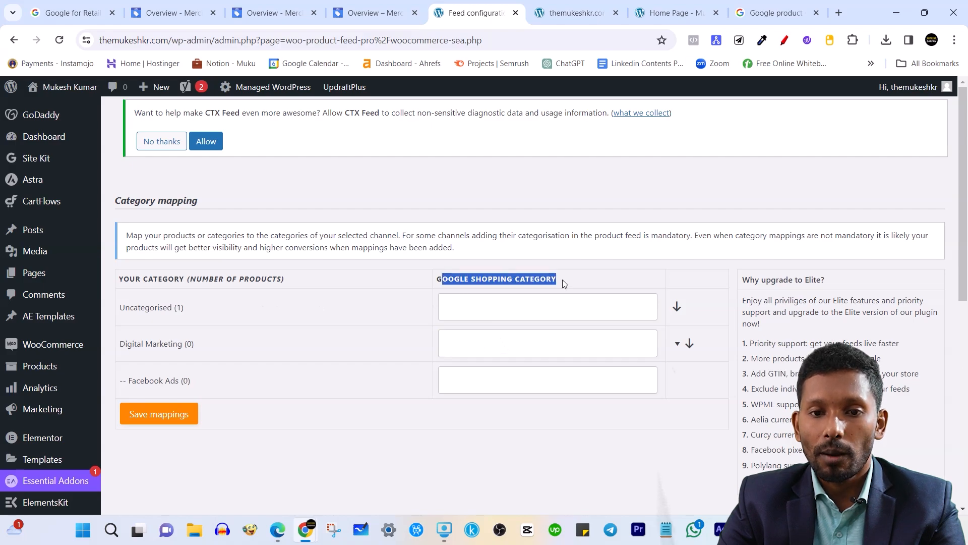
pyautogui.click(477, 348)
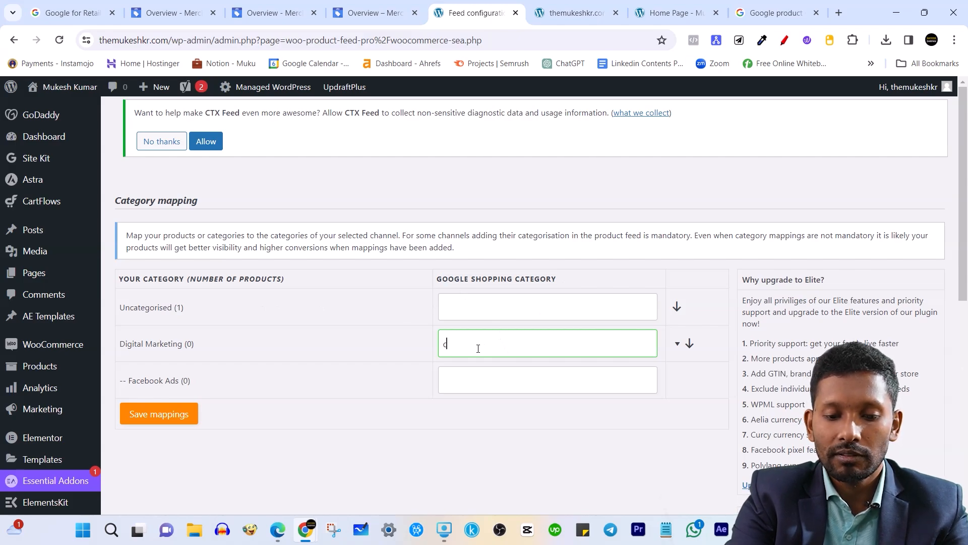
pyautogui.write('clothing')
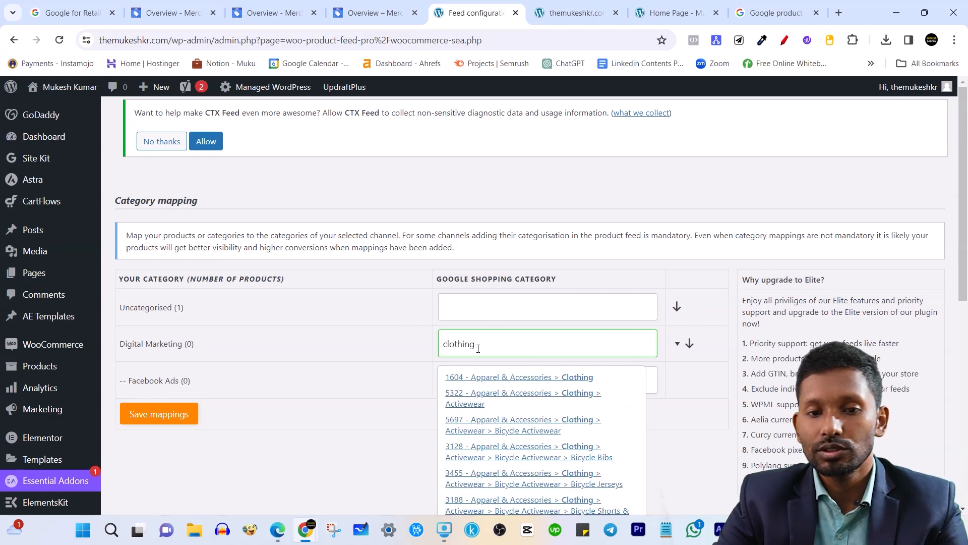
pyautogui.scroll(-1, 514, 458)
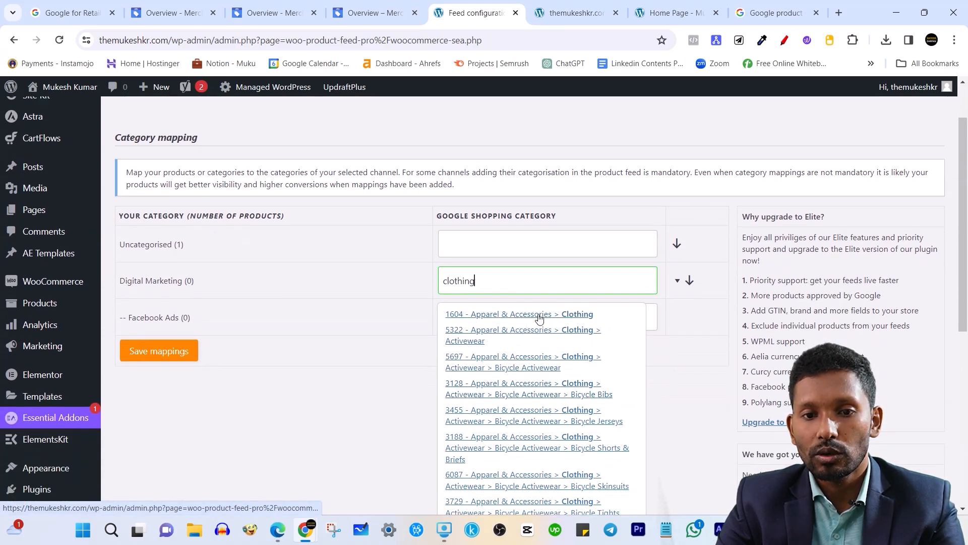
pyautogui.click(501, 317)
# Map Facebook Ads to 5322 Clothing > Activewear.
pyautogui.click(479, 324)
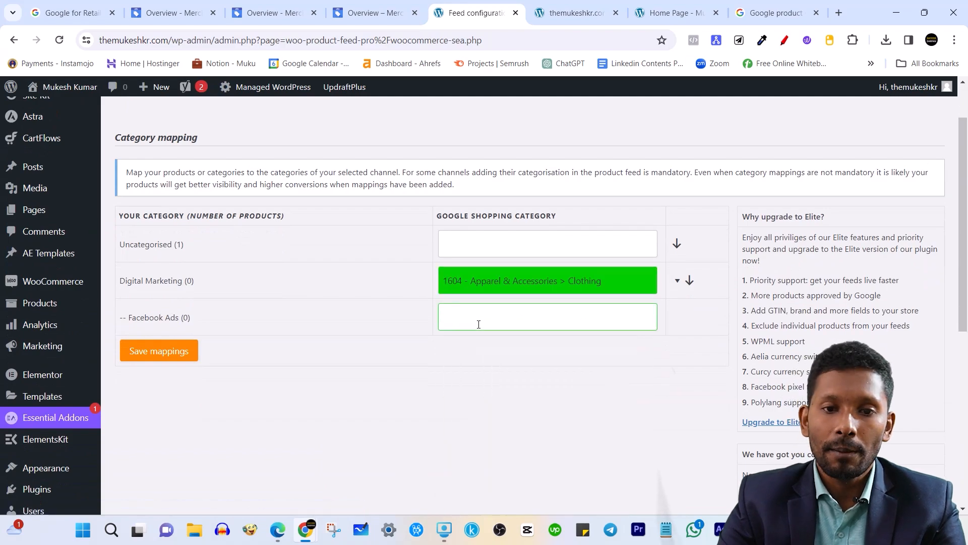
pyautogui.write('clothing')
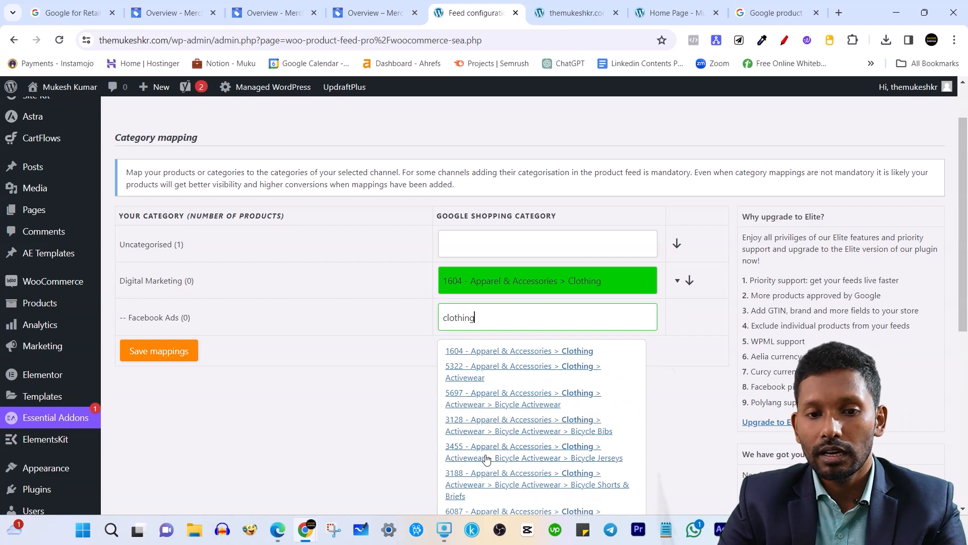
pyautogui.click(561, 374)
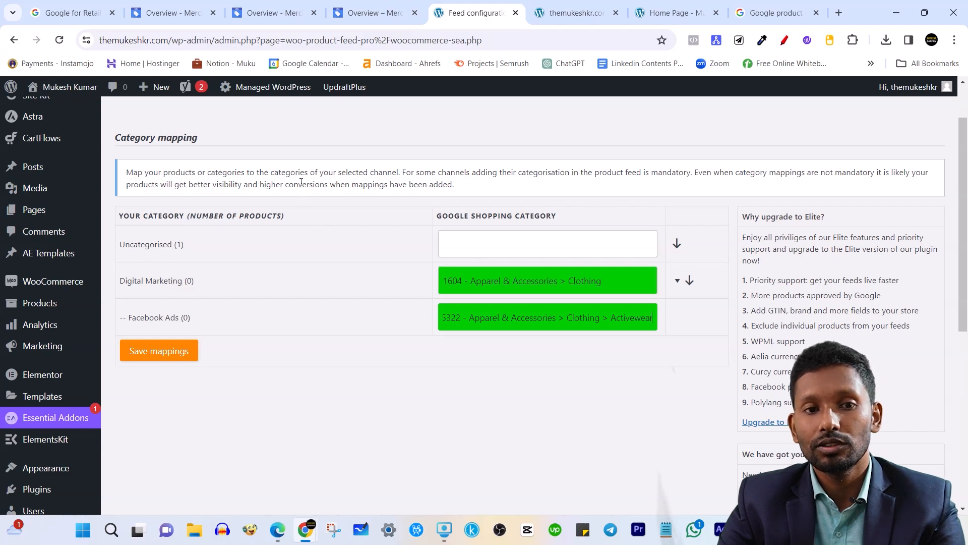
pyautogui.click(283, 175)
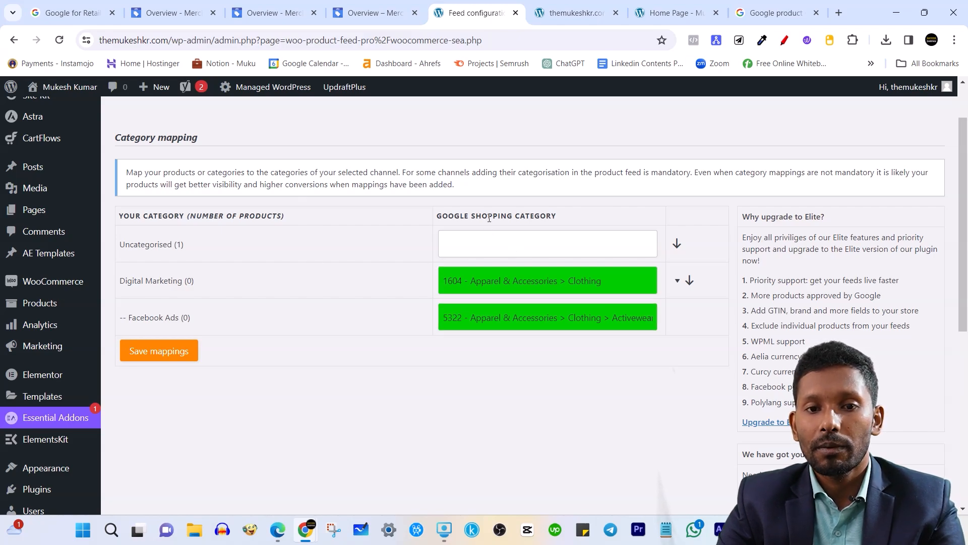
# Copy ID 204 from the taxonomy spreadsheet and map Uncategorised to 204 Clothing > Pants.
pyautogui.click(476, 246)
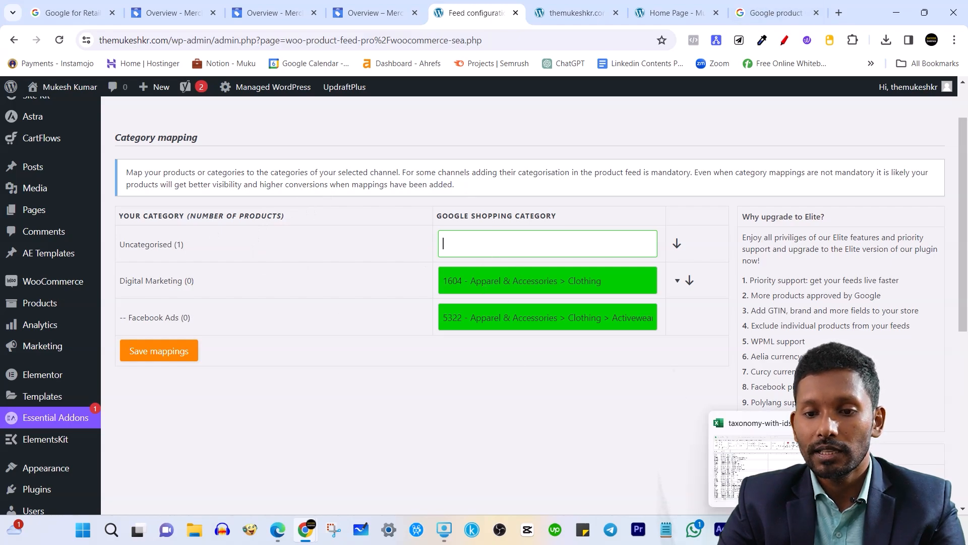
pyautogui.click(776, 530)
pyautogui.scroll(-7, 388, 277)
pyautogui.scroll(5, 193, 288)
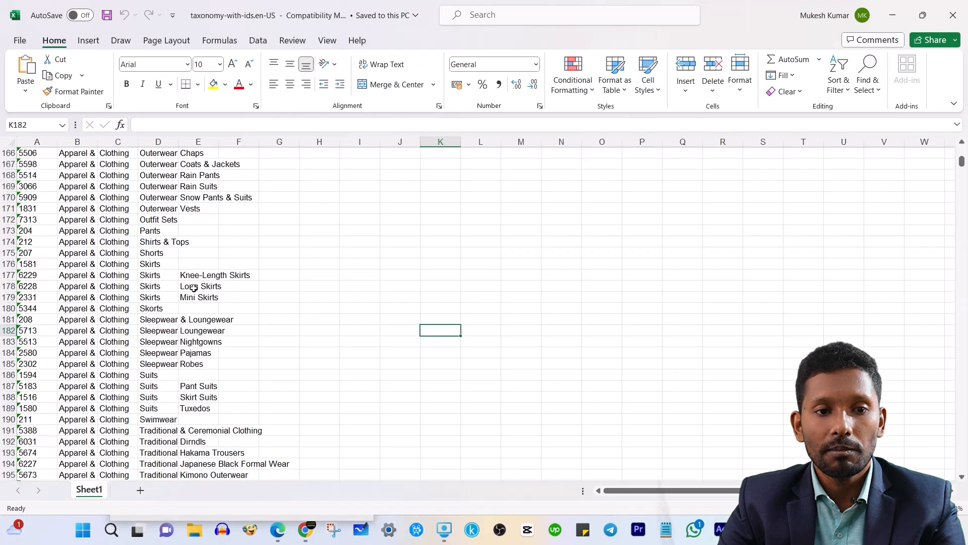
pyautogui.click(27, 231)
pyautogui.hotkey('ctrl', 'c')
pyautogui.hotkey('alt', 'Tab')
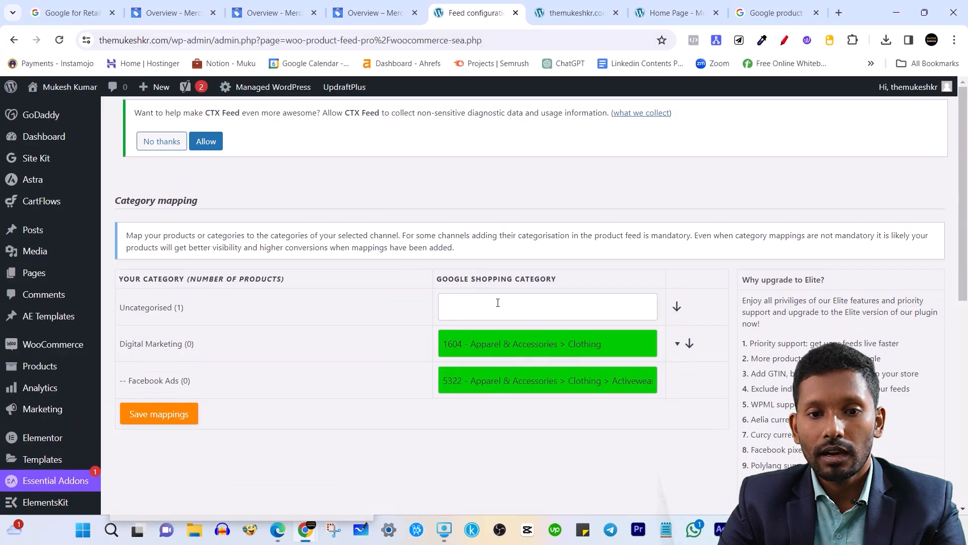
pyautogui.click(484, 302)
pyautogui.hotkey('ctrl', 'v')
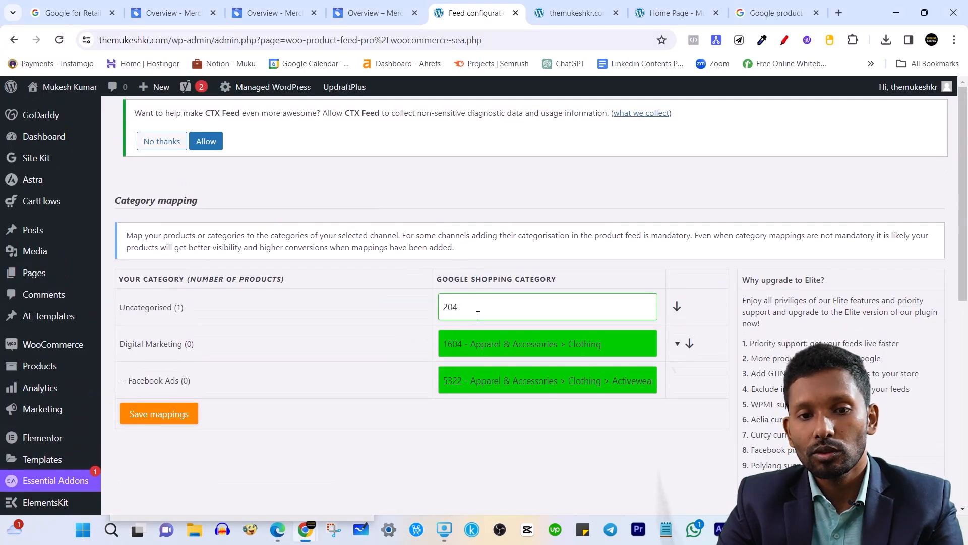
pyautogui.click(479, 343)
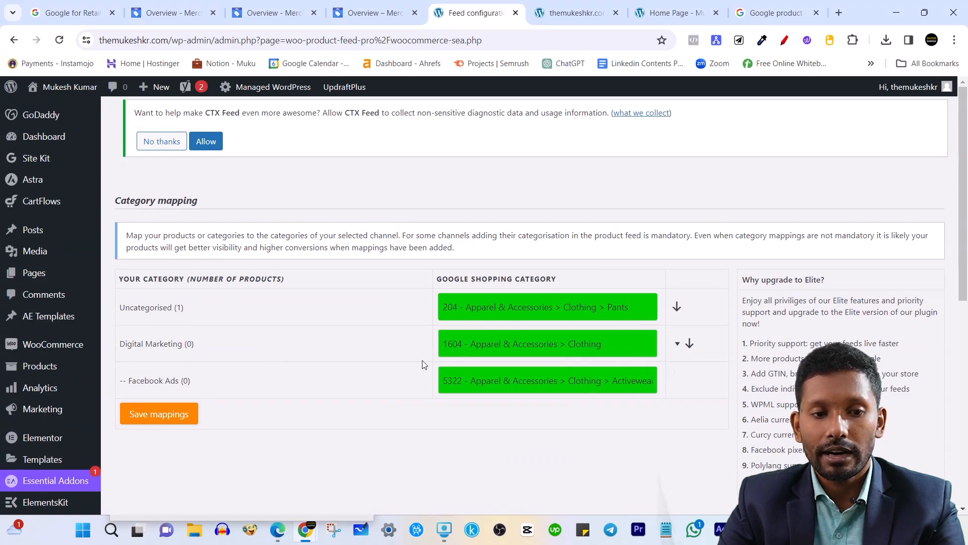
pyautogui.scroll(-3, 353, 355)
# Save the category mappings, skip filters and rules, and generate the Google TMK Feed.
pyautogui.click(190, 288)
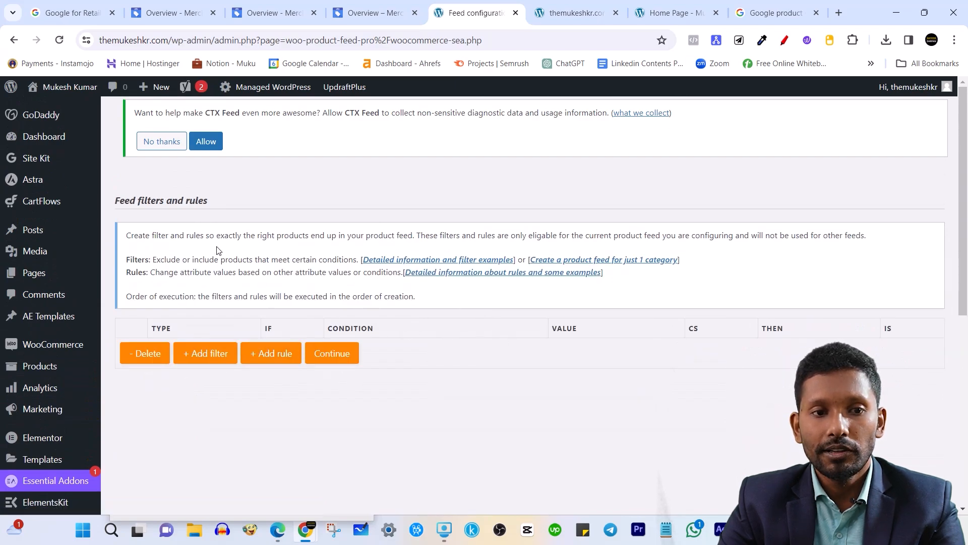
pyautogui.click(341, 357)
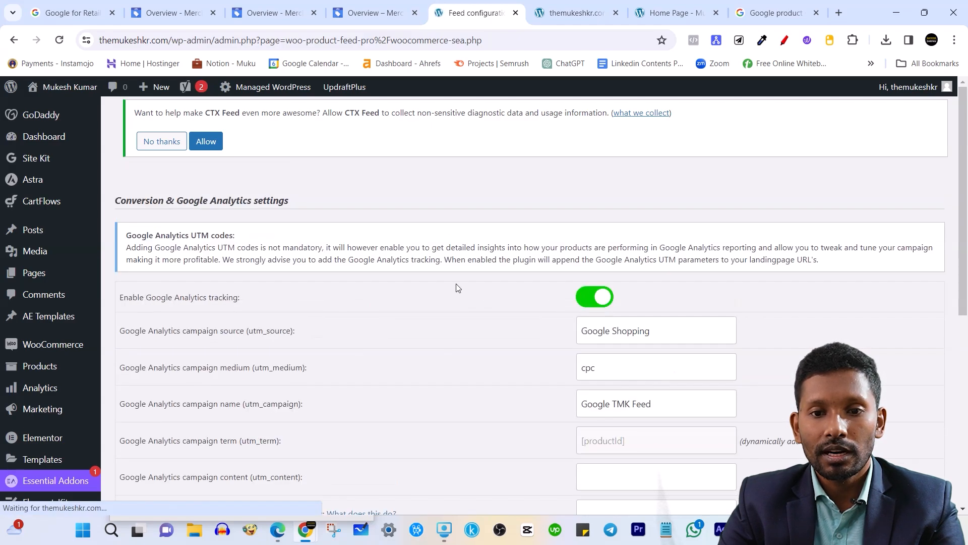
pyautogui.scroll(-7, 309, 306)
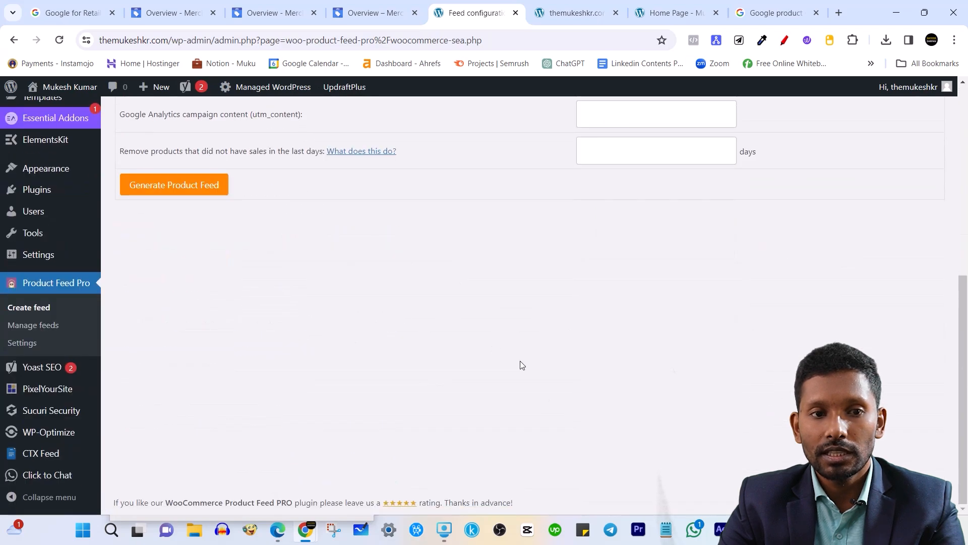
pyautogui.scroll(4, 519, 363)
pyautogui.scroll(1, 187, 437)
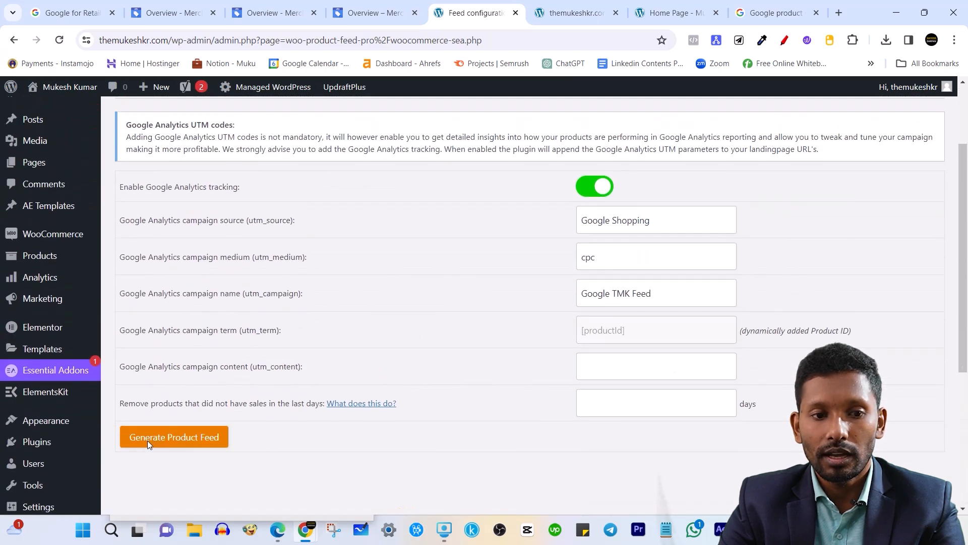
pyautogui.click(201, 442)
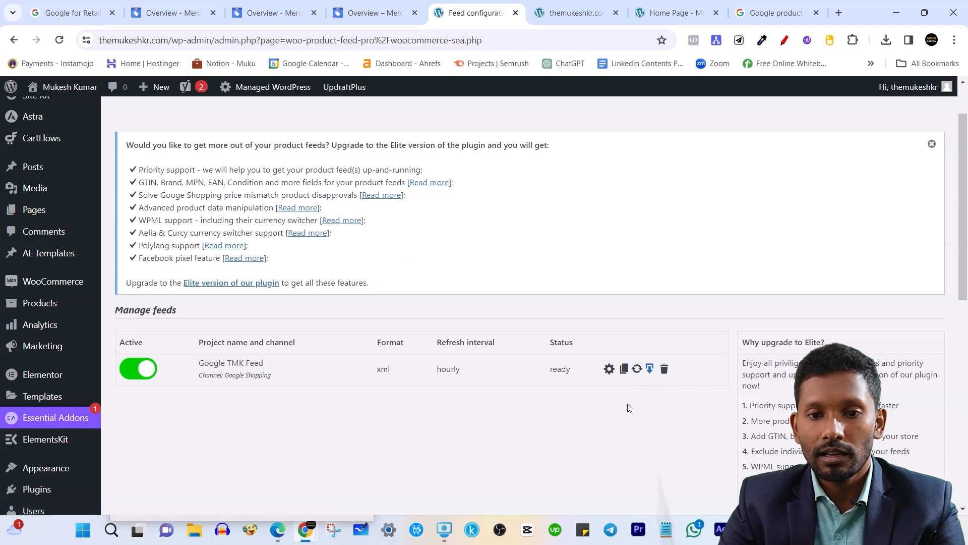
# Reveal the Google TMK Feed's settings links and review its feed URL.
pyautogui.click(609, 369)
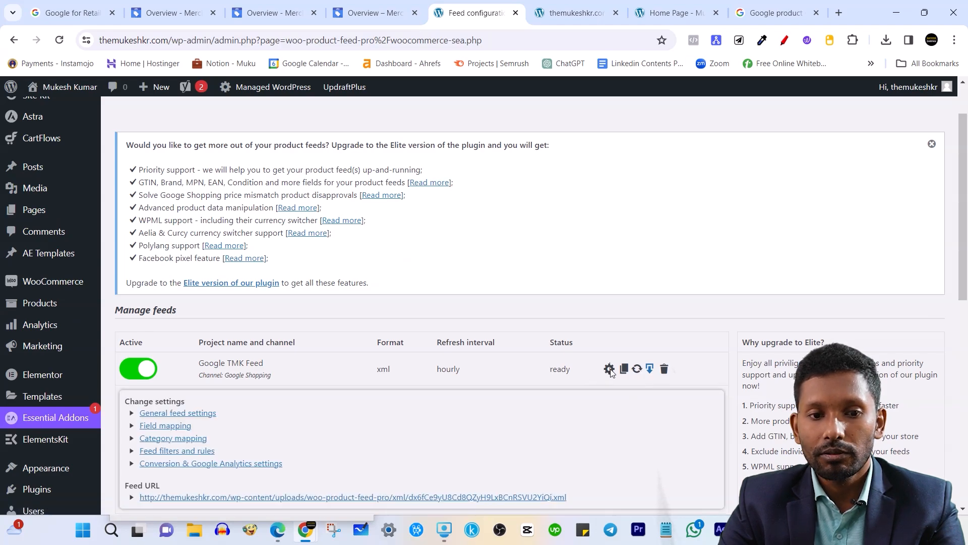
pyautogui.scroll(-1, 610, 376)
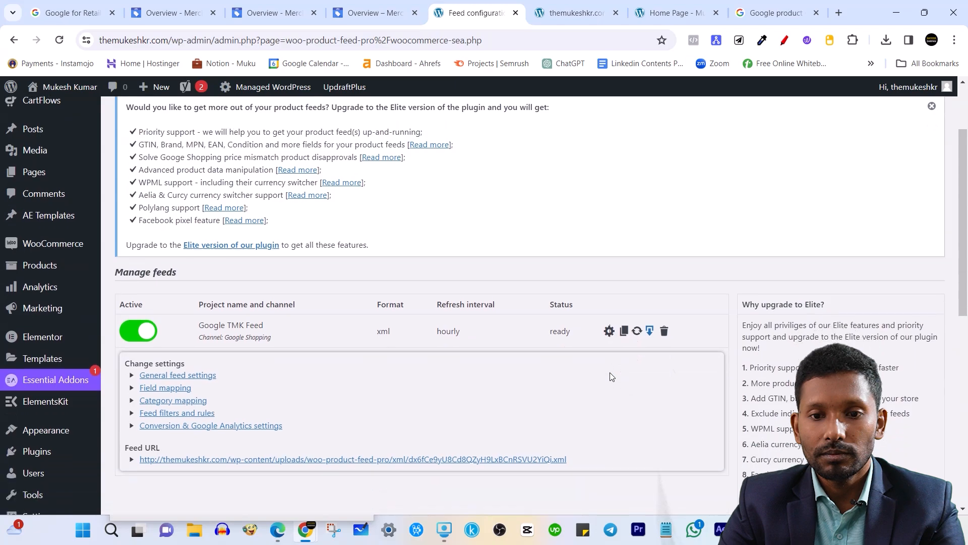
pyautogui.moveTo(580, 435); pyautogui.dragTo(146, 446)
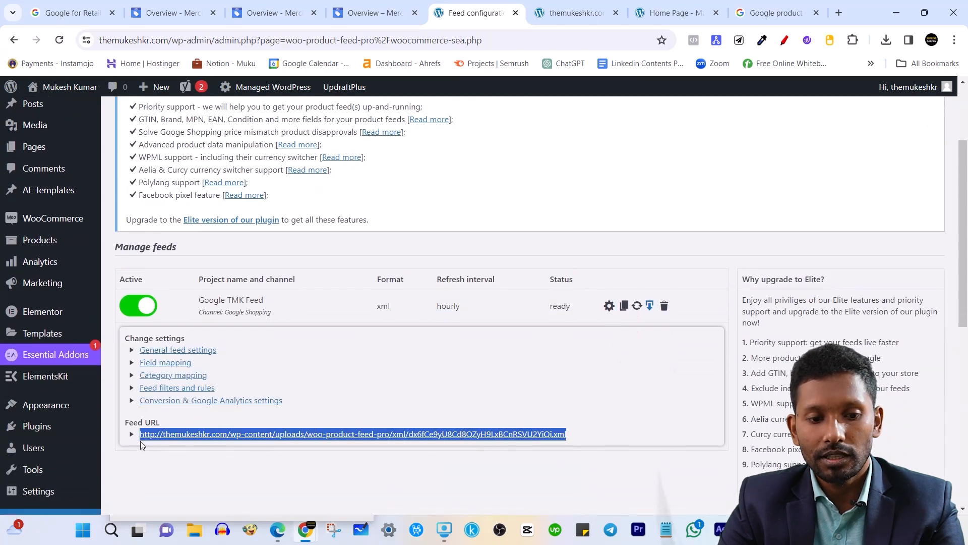
pyautogui.click(178, 470)
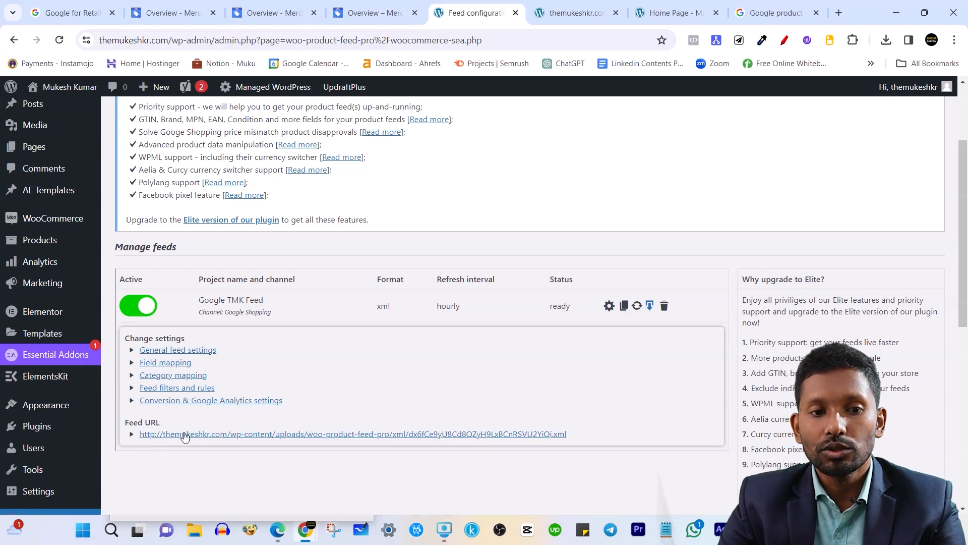
# Recheck the feed's general settings and field mapping, then view the generated XML file.
pyautogui.click(195, 351)
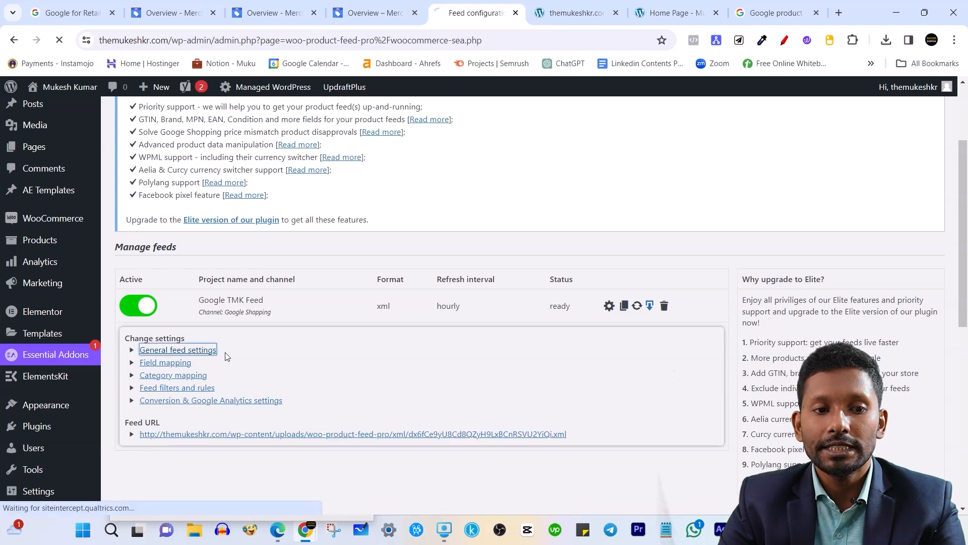
pyautogui.scroll(-5, 367, 372)
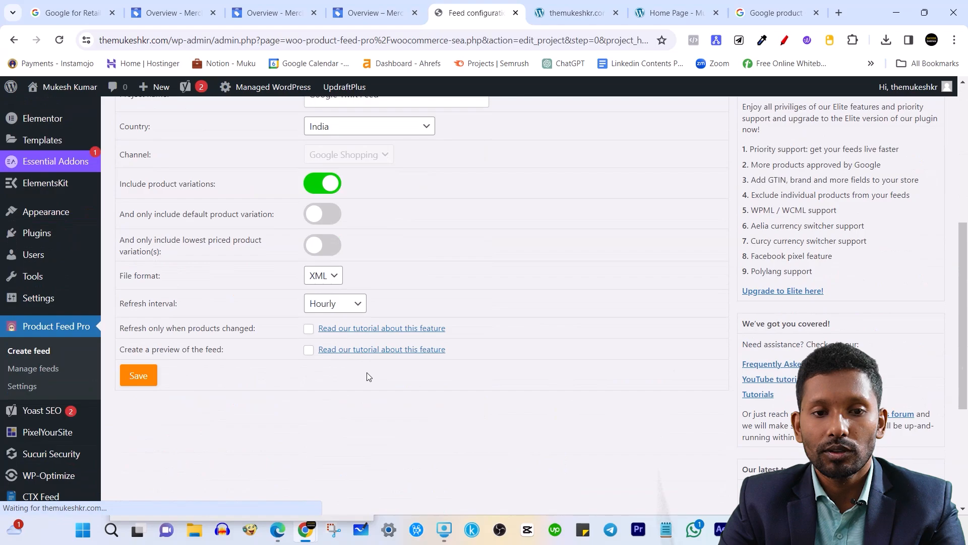
pyautogui.scroll(-3, 367, 373)
pyautogui.scroll(4, 367, 370)
pyautogui.scroll(2, 440, 297)
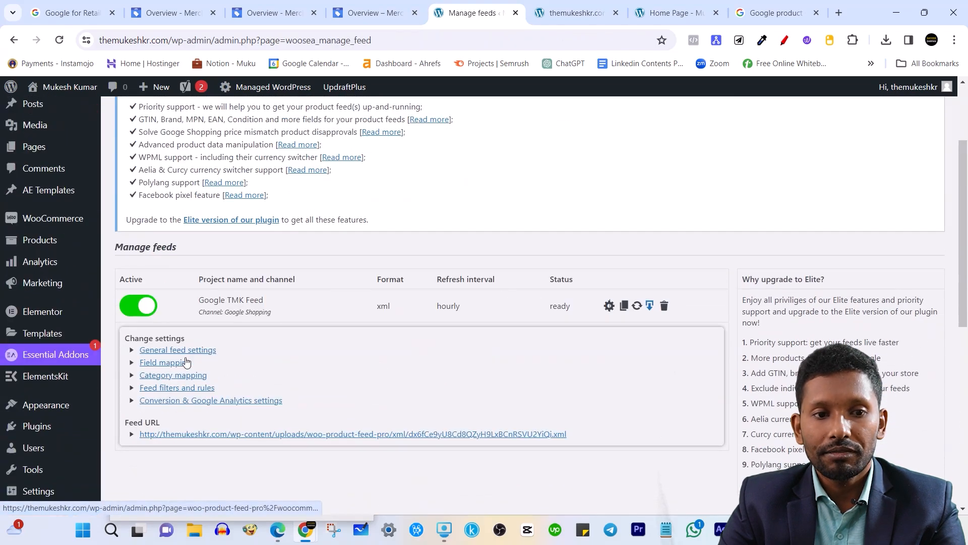
pyautogui.click(186, 363)
pyautogui.scroll(2, 454, 307)
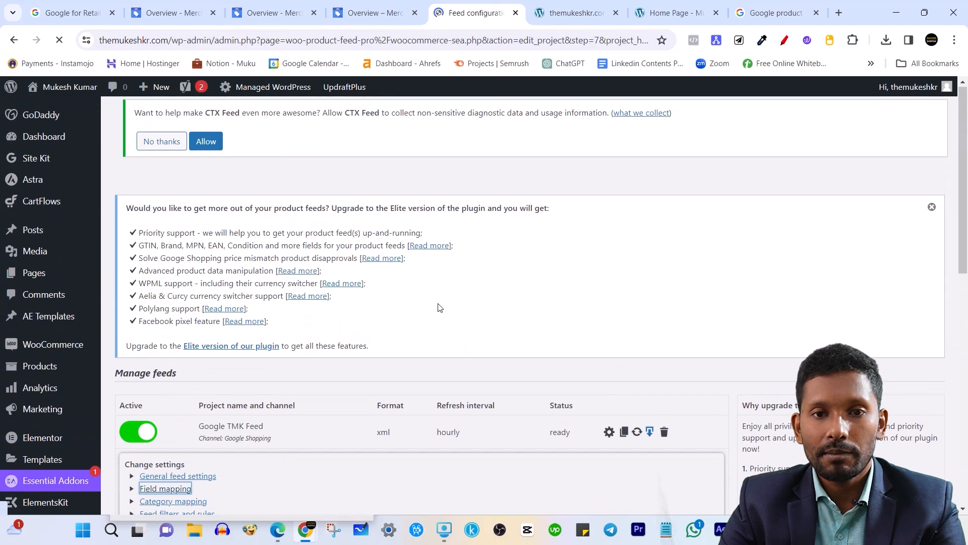
pyautogui.scroll(-8, 419, 312)
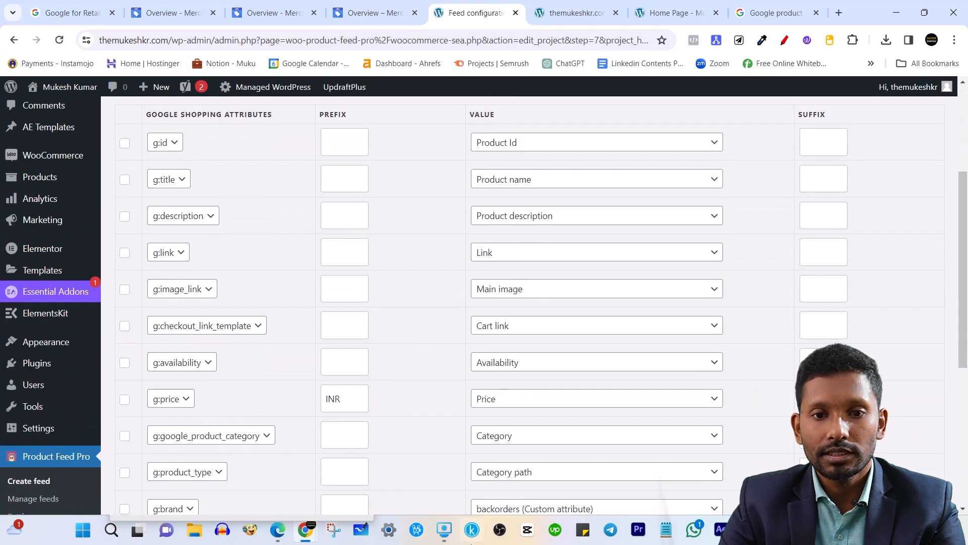
pyautogui.scroll(-2, 484, 403)
pyautogui.scroll(10, 450, 417)
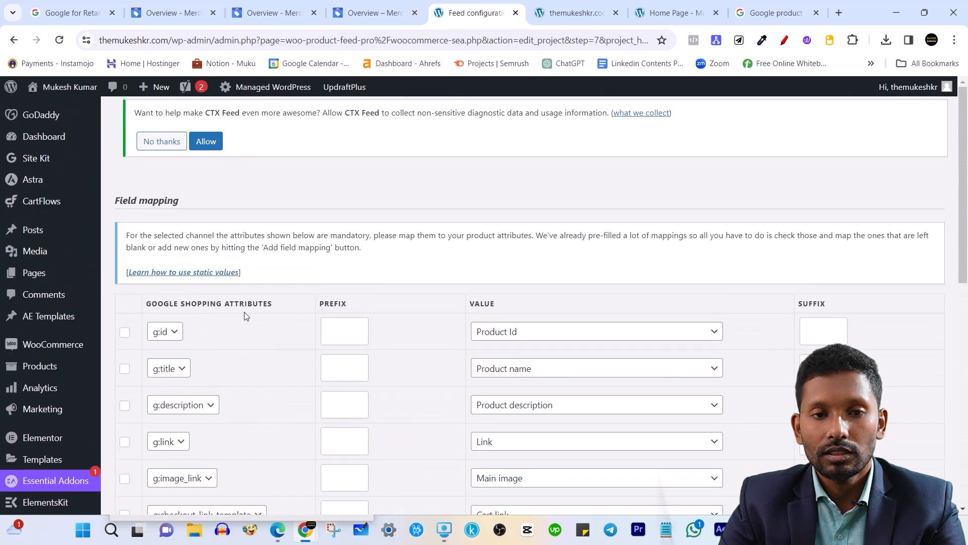
pyautogui.click(573, 13)
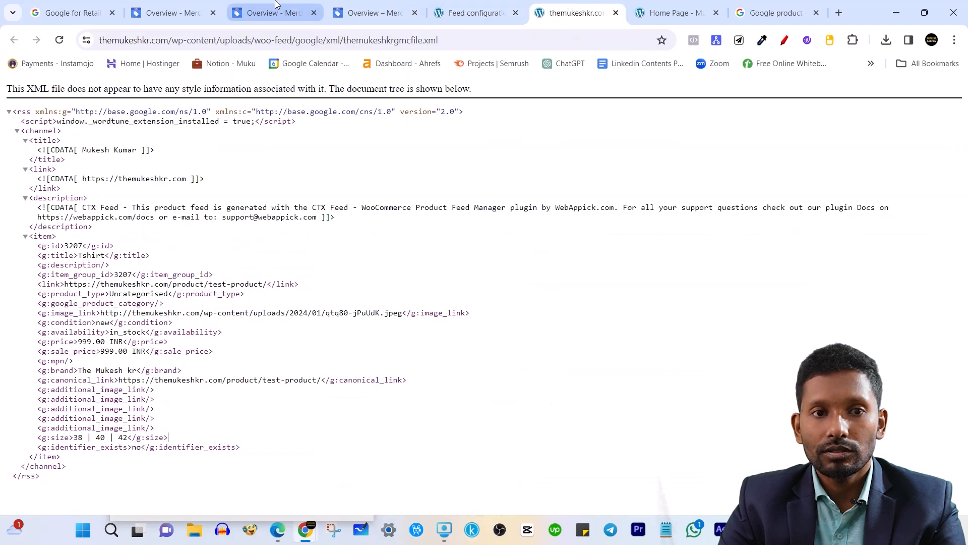
# View Merchant Center's product list with the not-approved Tshirt and glance at Add products options.
pyautogui.click(204, 8)
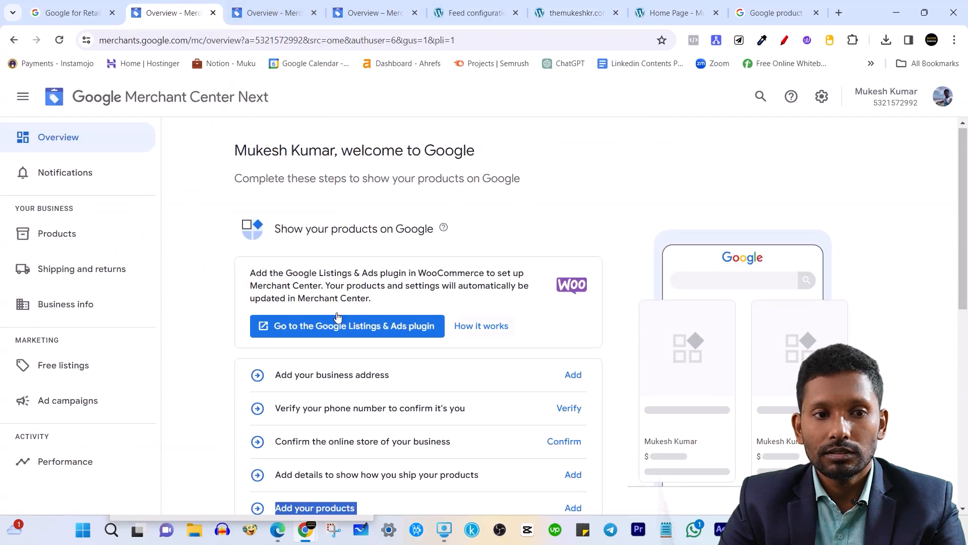
pyautogui.click(72, 244)
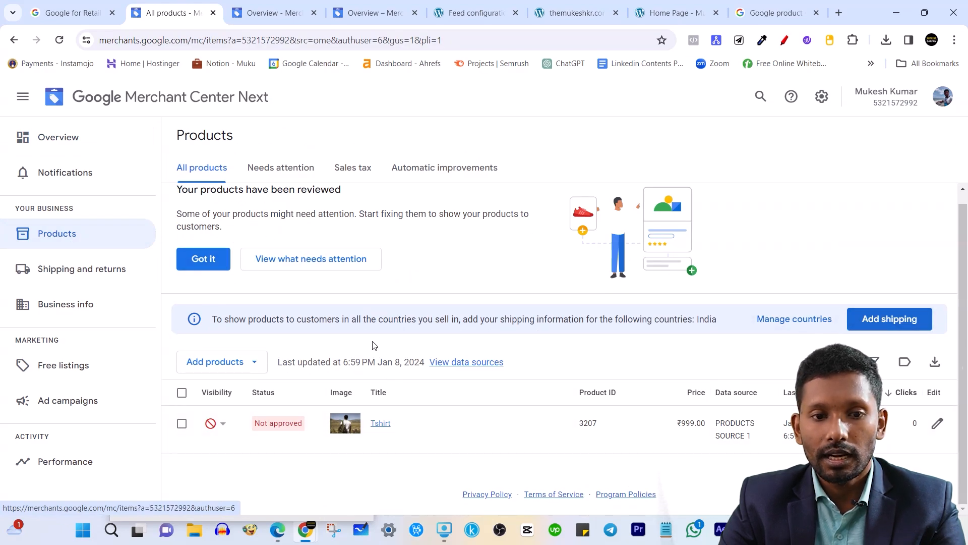
pyautogui.scroll(1, 560, 417)
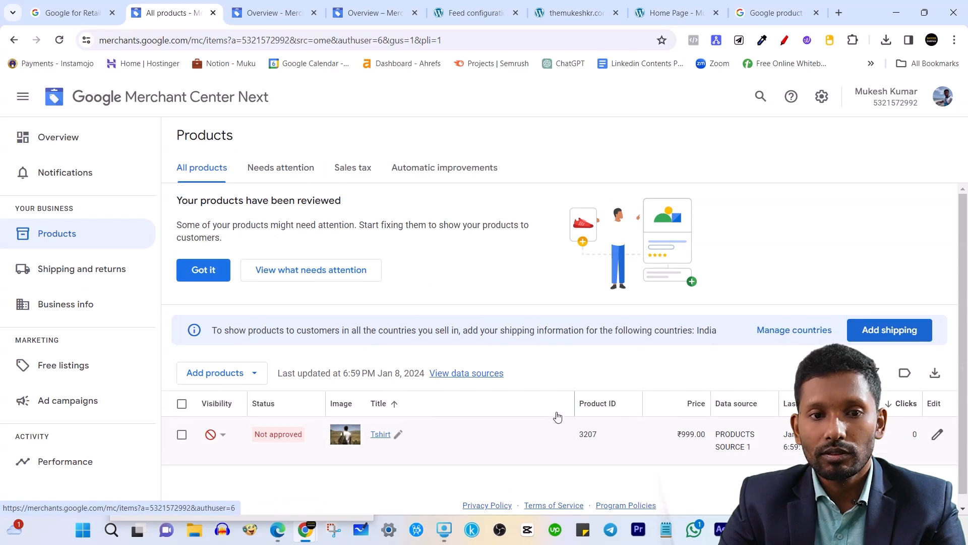
pyautogui.click(216, 373)
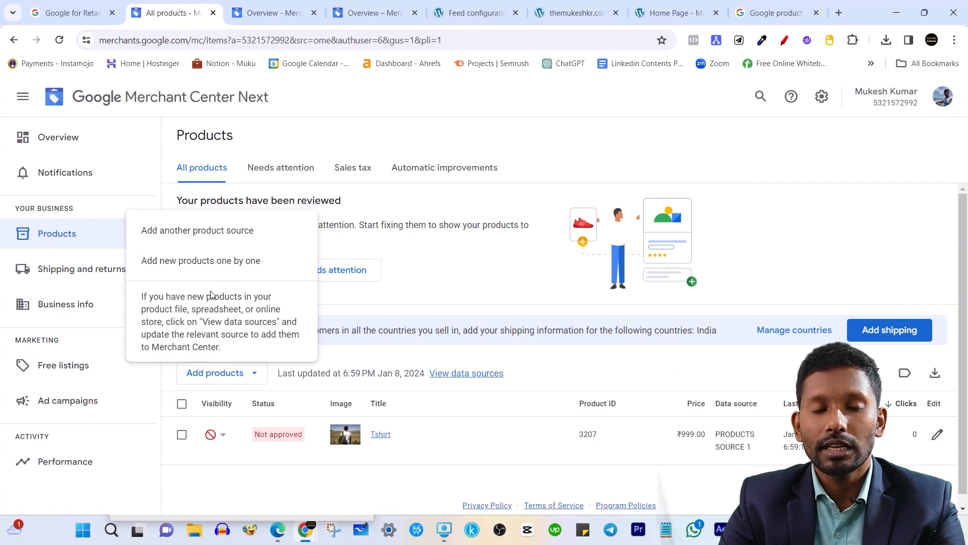
pyautogui.click(477, 297)
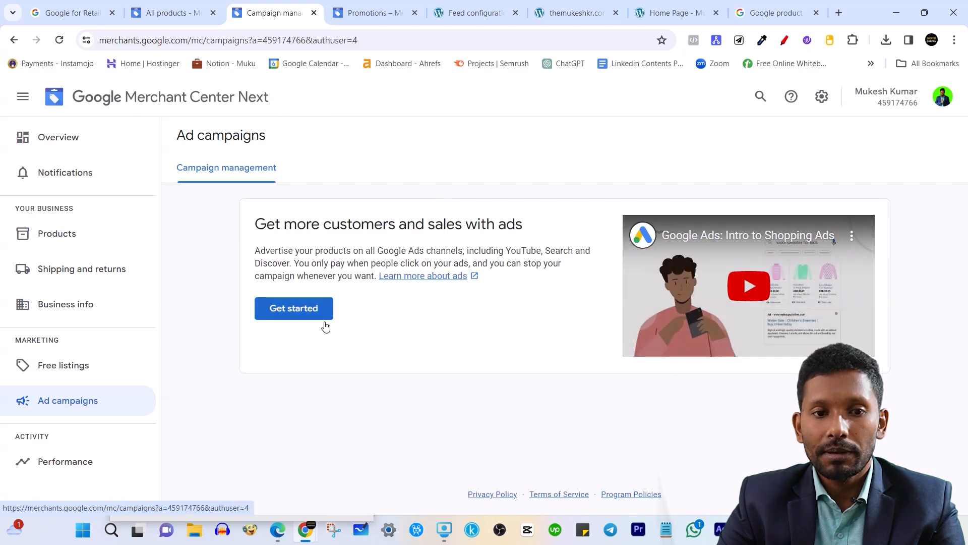
# Start the Google Ads setup and review its steps, such as Add billing details.
pyautogui.click(306, 313)
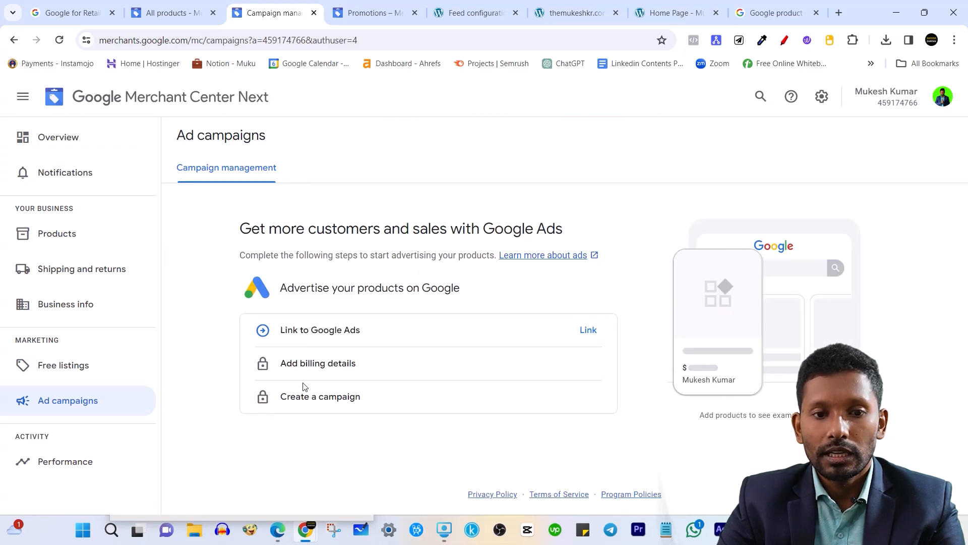
pyautogui.moveTo(279, 368); pyautogui.dragTo(361, 370)
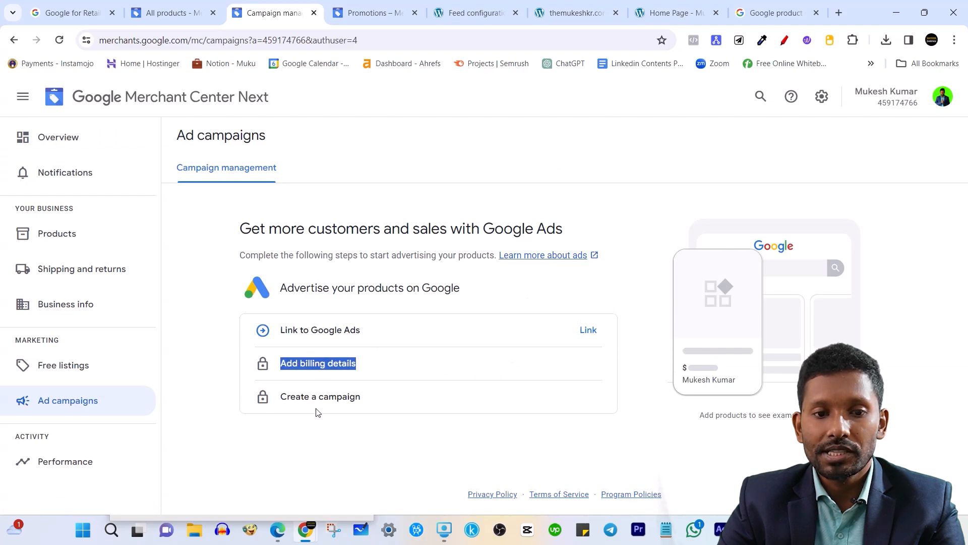
pyautogui.click(321, 426)
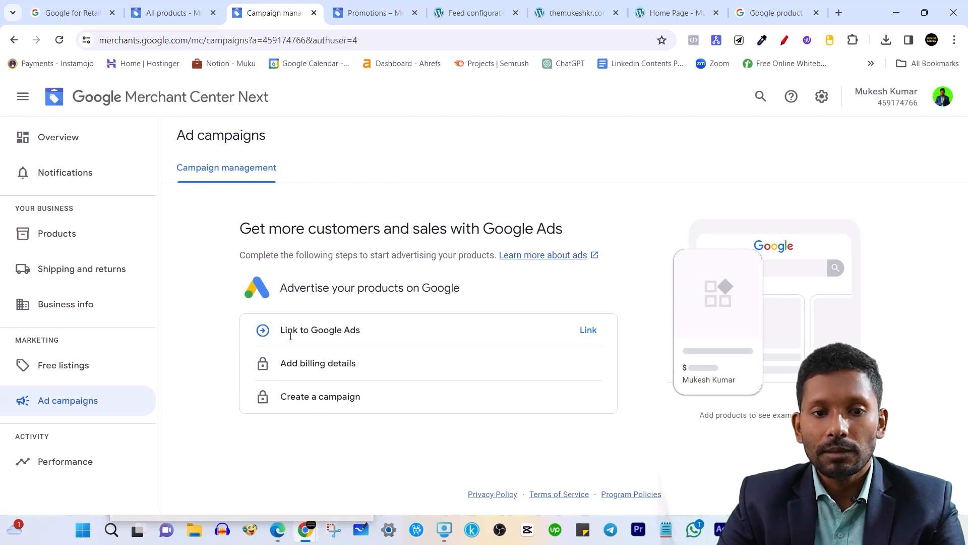
pyautogui.moveTo(311, 330); pyautogui.dragTo(388, 333)
pyautogui.click(372, 223)
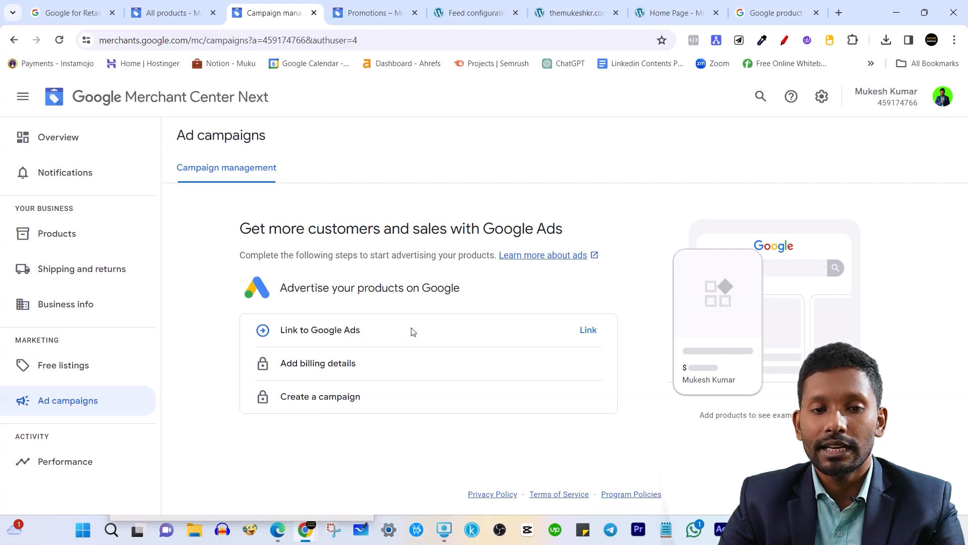
# Check which Google Ads accounts can be linked, exit without linking, and view the empty Products list.
pyautogui.click(580, 334)
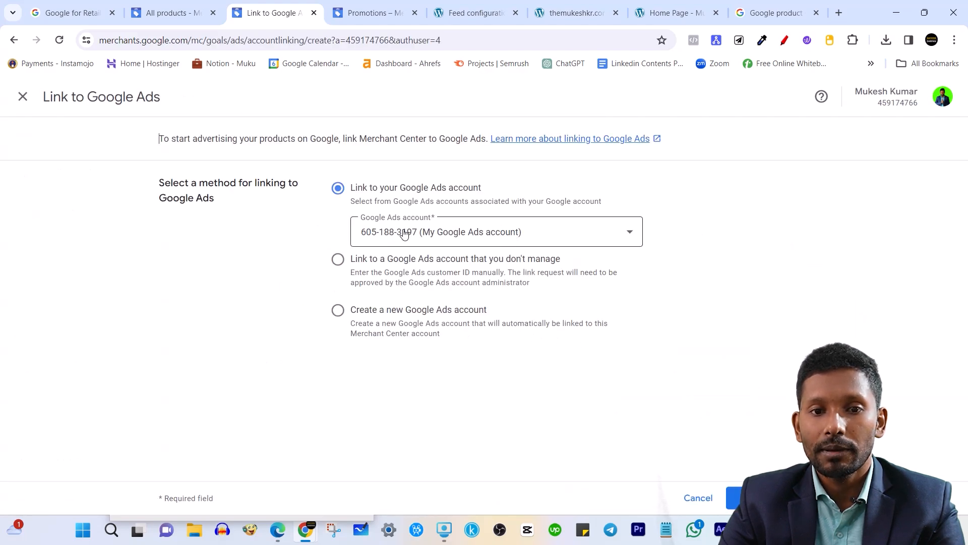
pyautogui.click(415, 235)
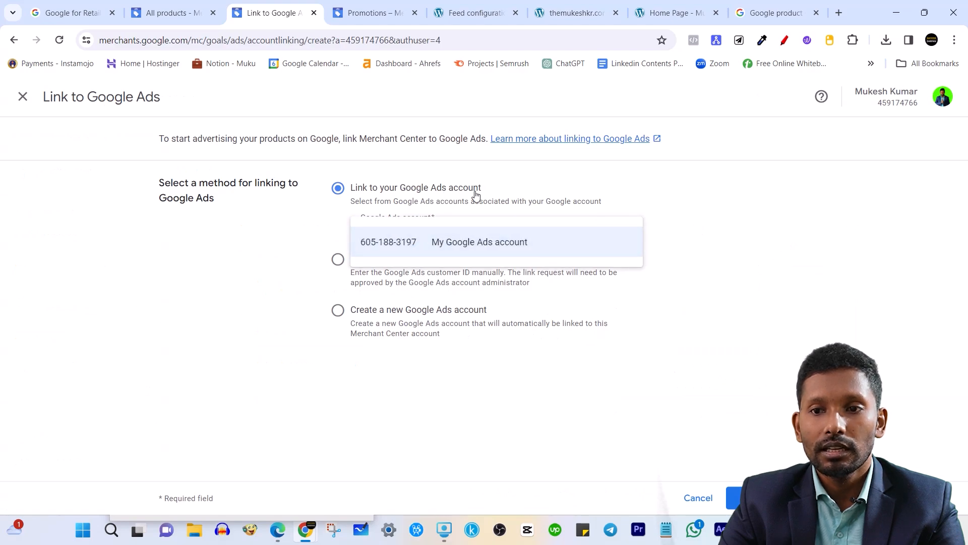
pyautogui.click(204, 259)
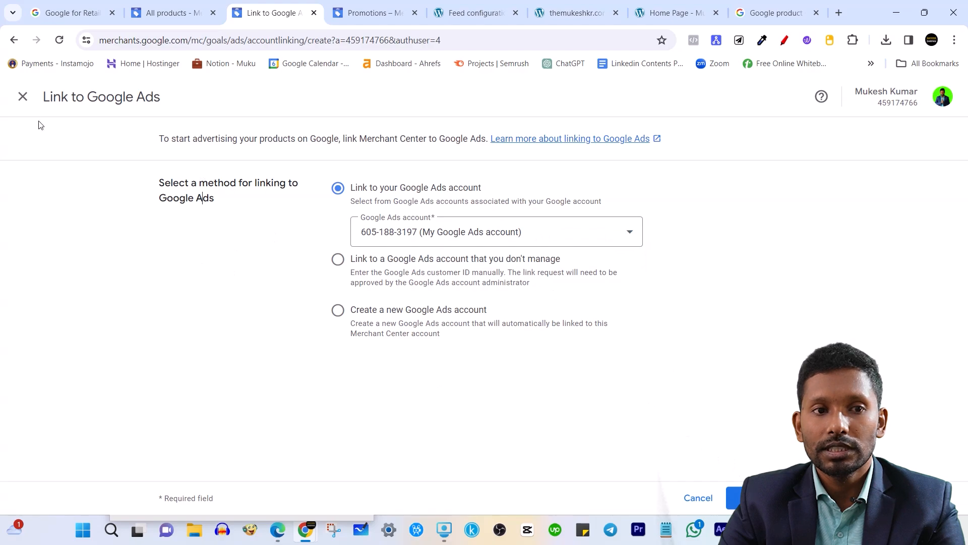
pyautogui.click(23, 97)
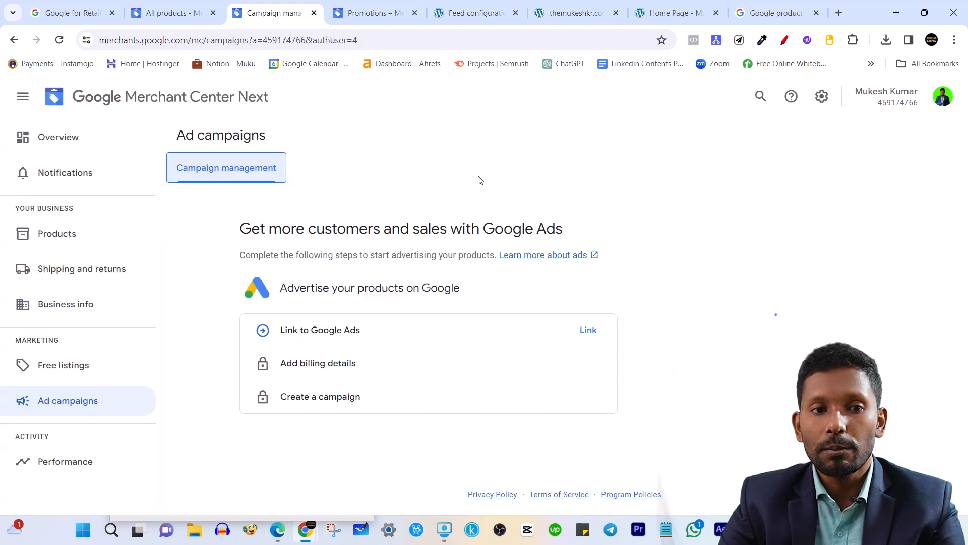
pyautogui.click(115, 230)
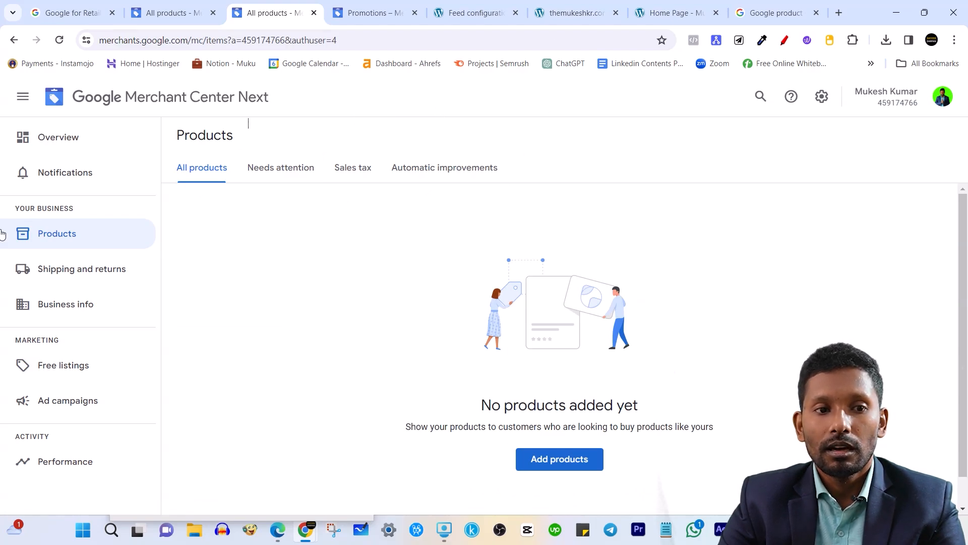
# Look over the business info details under the Your Business section.
pyautogui.moveTo(14, 208); pyautogui.dragTo(94, 211)
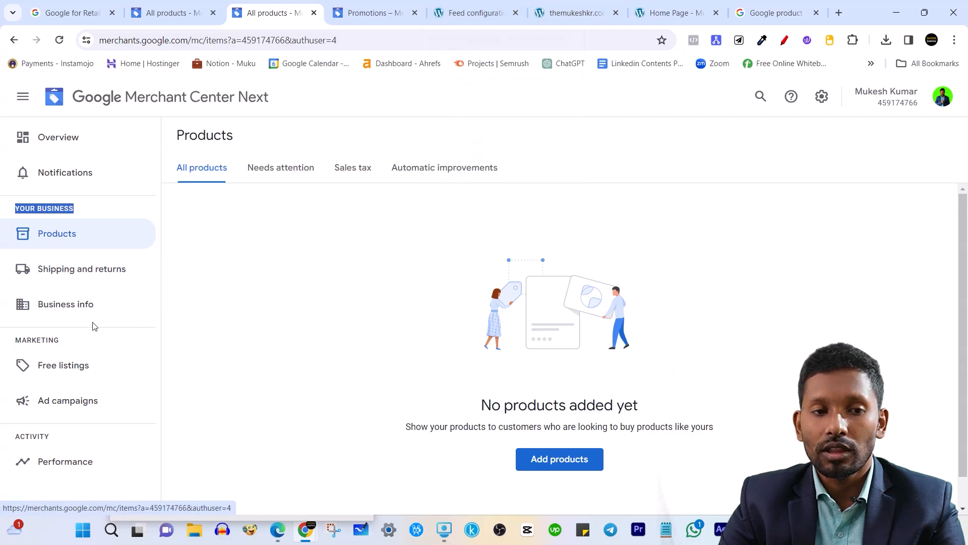
pyautogui.click(77, 309)
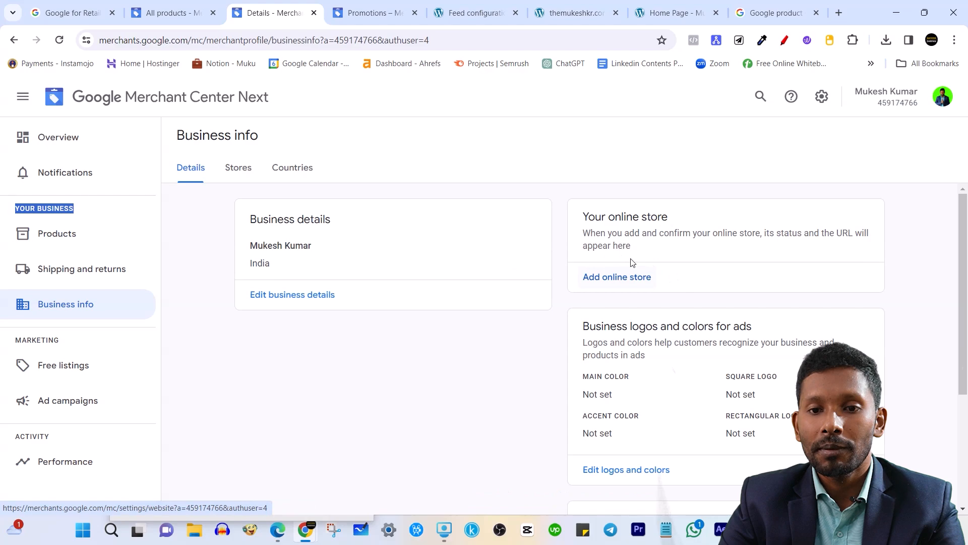
pyautogui.click(459, 387)
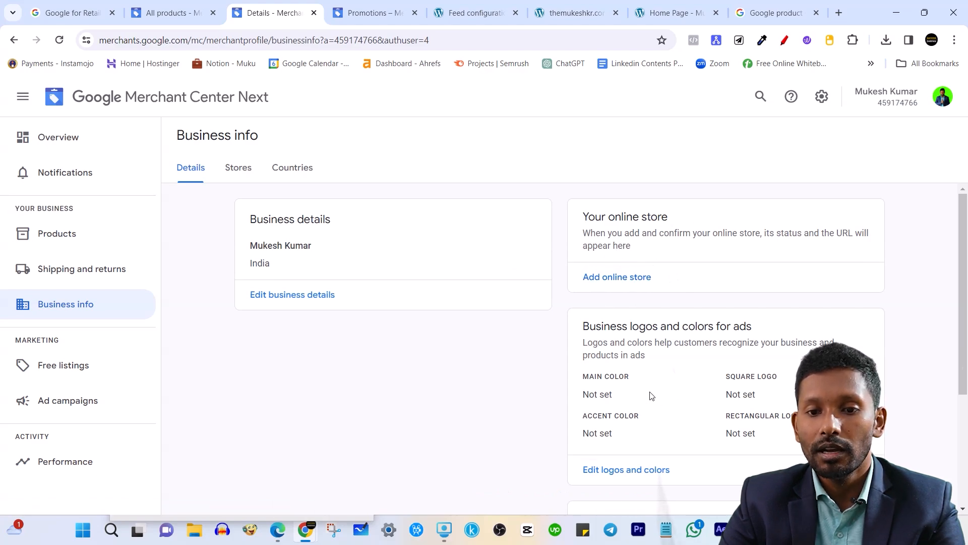
pyautogui.scroll(-3, 659, 338)
pyautogui.scroll(3, 645, 346)
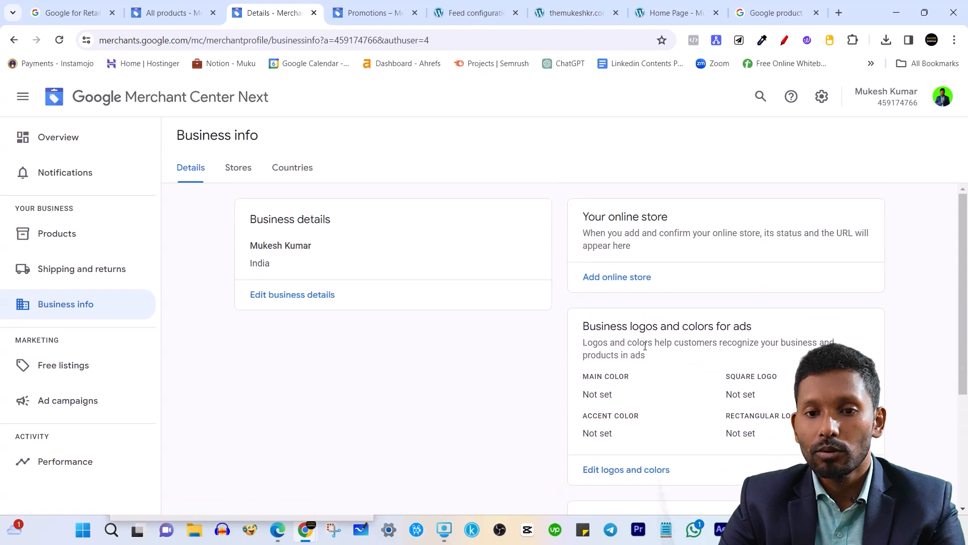
# Review the ad logos and colours page, including the Square logo, then close it unchanged and return to Overview.
pyautogui.moveTo(586, 323); pyautogui.dragTo(785, 331)
pyautogui.click(906, 327)
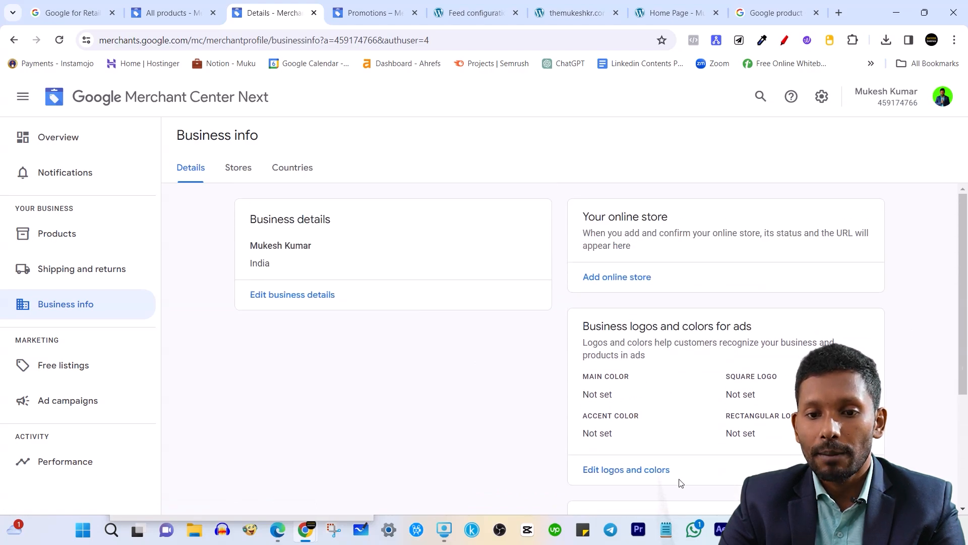
pyautogui.click(647, 479)
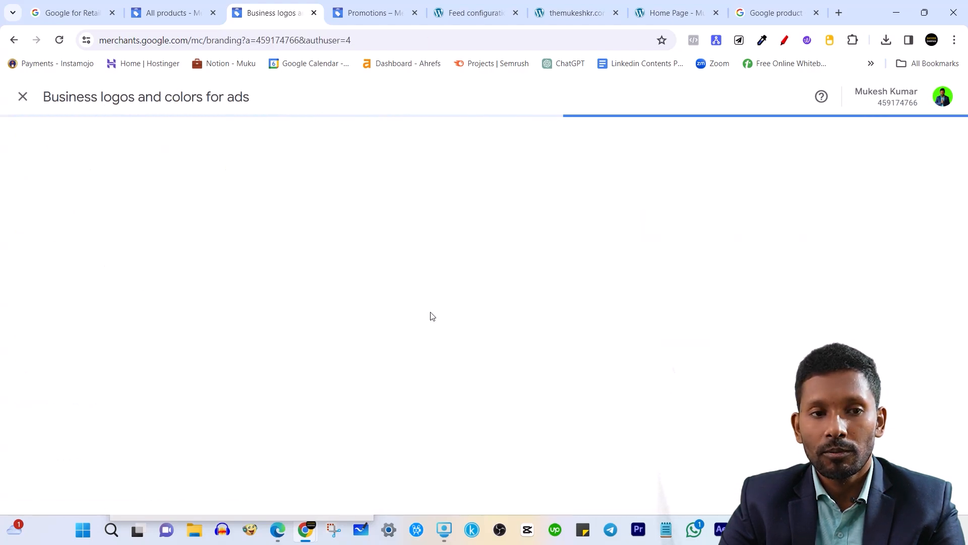
pyautogui.moveTo(151, 170); pyautogui.dragTo(231, 173)
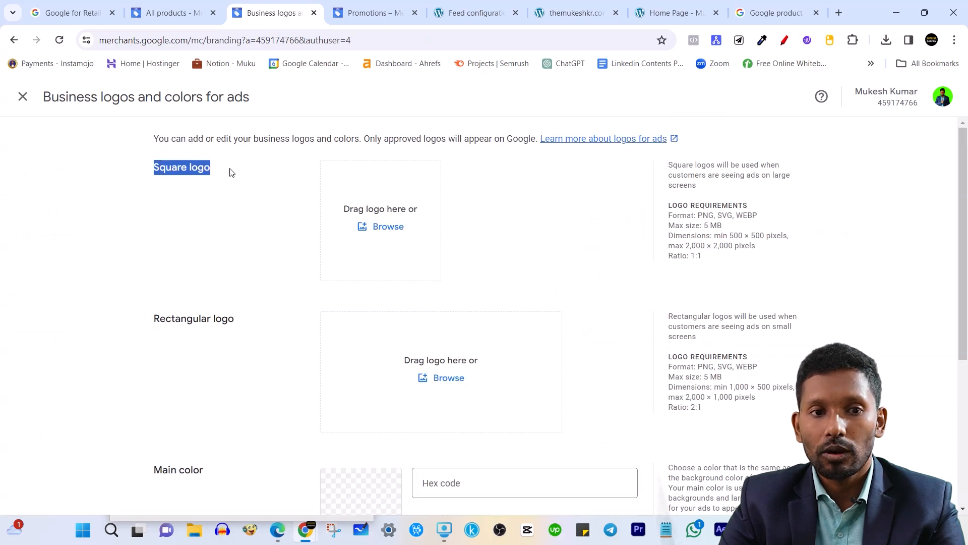
pyautogui.moveTo(130, 319); pyautogui.dragTo(230, 322)
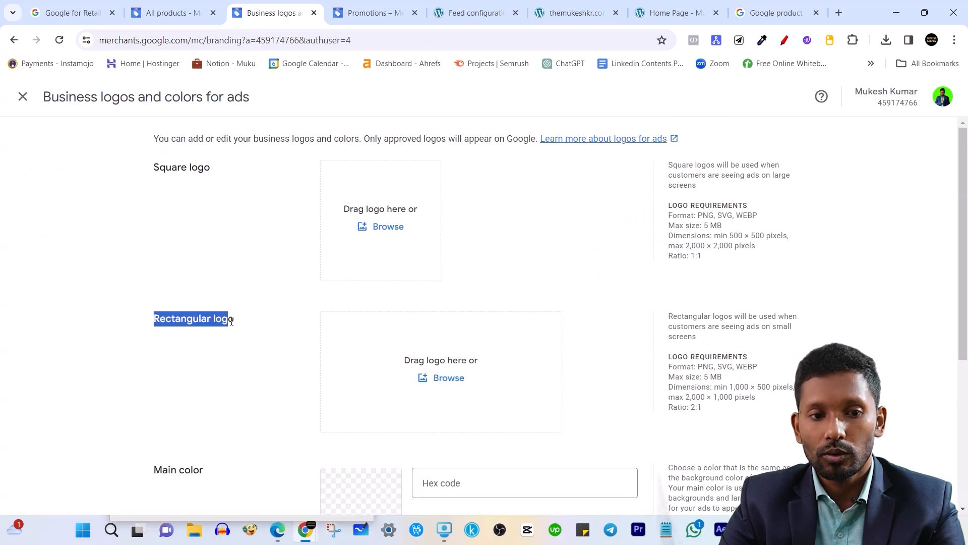
pyautogui.scroll(-4, 228, 328)
pyautogui.scroll(-1, 210, 398)
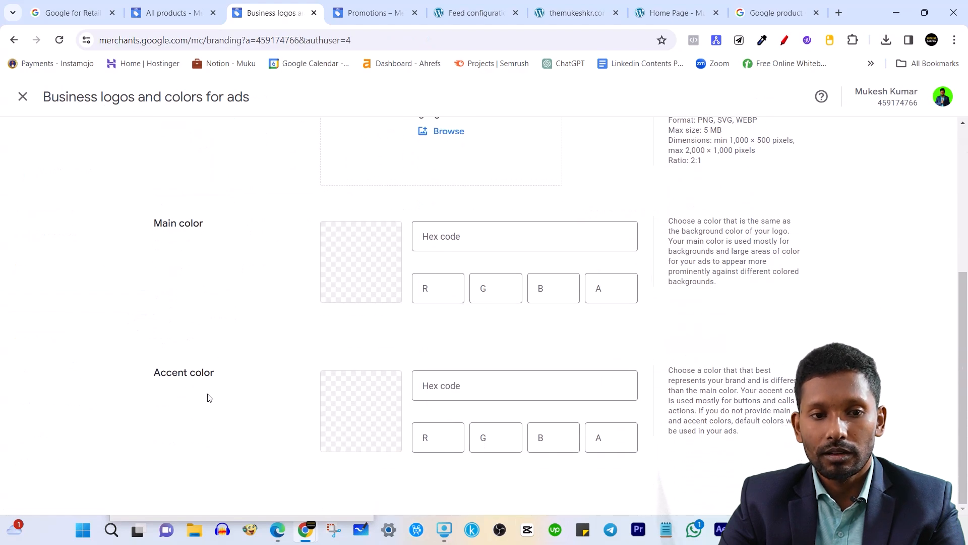
pyautogui.scroll(4, 613, 243)
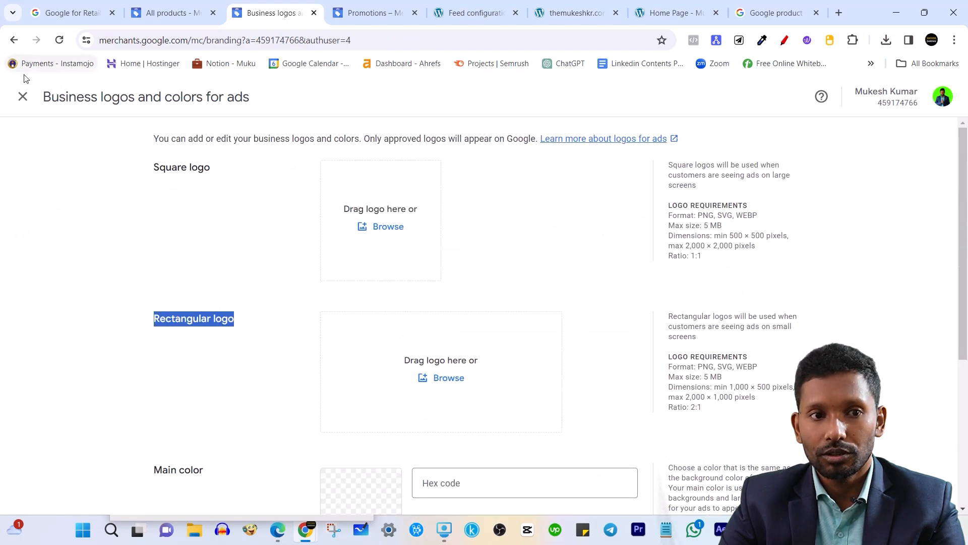
pyautogui.click(22, 96)
pyautogui.click(133, 157)
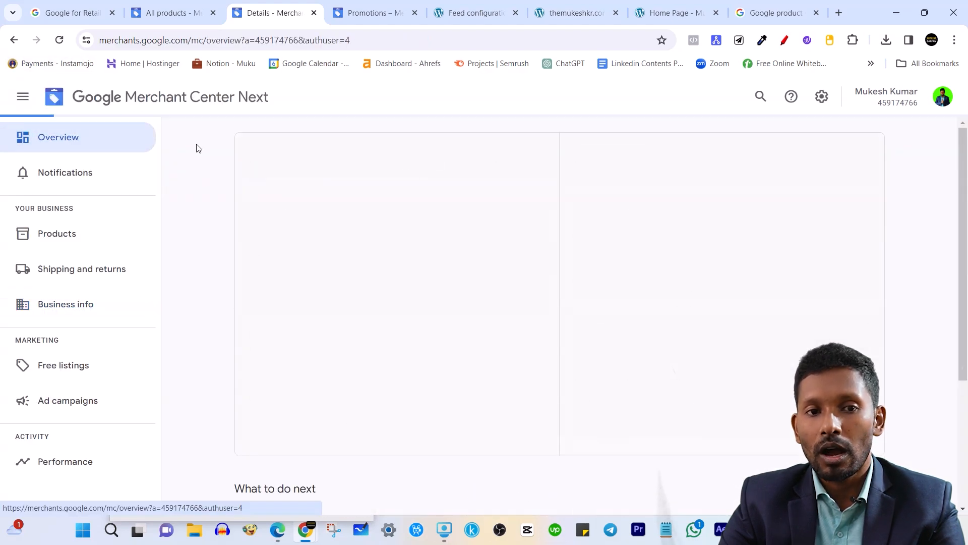